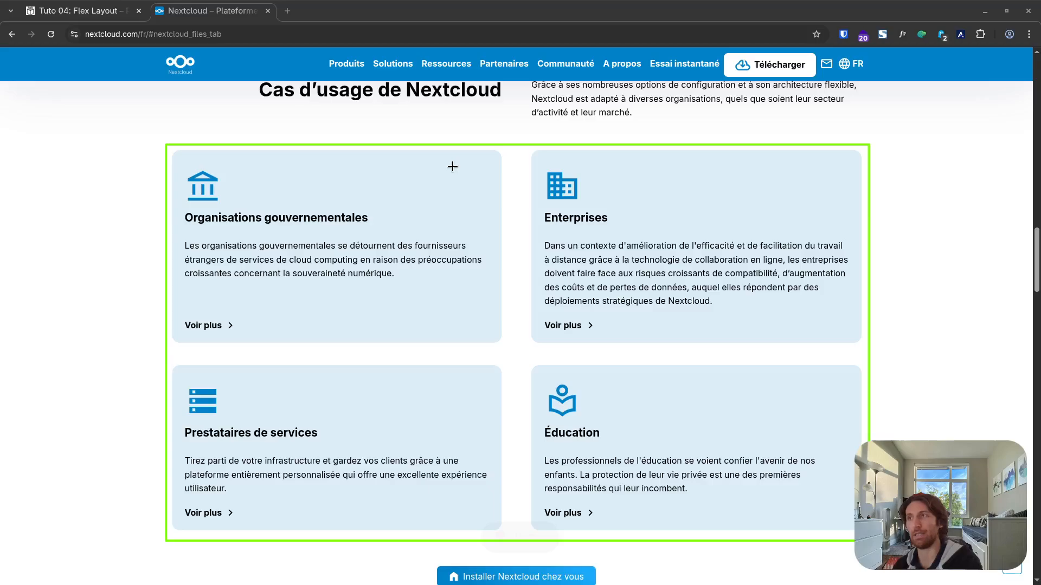
Step: Outline each of the four use-case cards with its own pink rectangle, and clear the annotations by leaving drawing mode
mouse_move(170, 145)
mouse_down()
mouse_move(210, 199)
mouse_move(510, 355)
mouse_up()
mouse_move(515, 144)
mouse_down()
mouse_move(834, 378)
mouse_move(861, 353)
mouse_up()
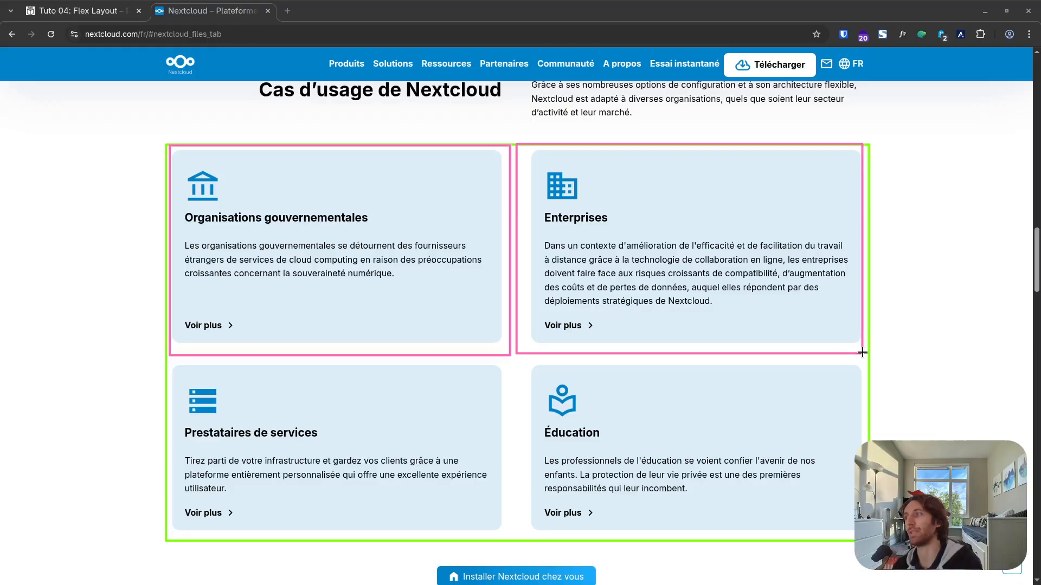
mouse_move(516, 360)
mouse_down()
mouse_move(741, 428)
mouse_move(862, 535)
mouse_up()
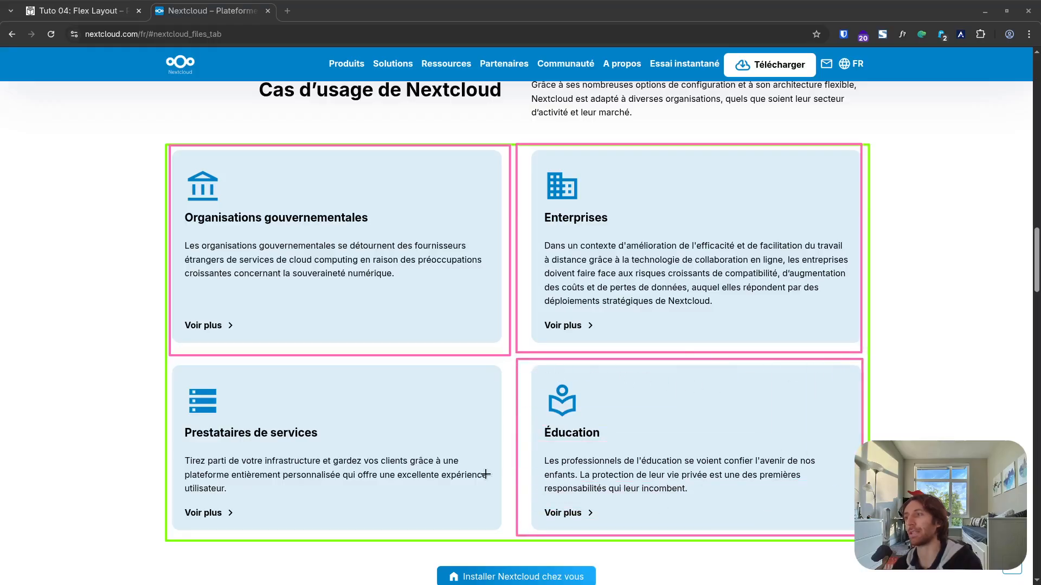
drag(168, 359, 509, 538)
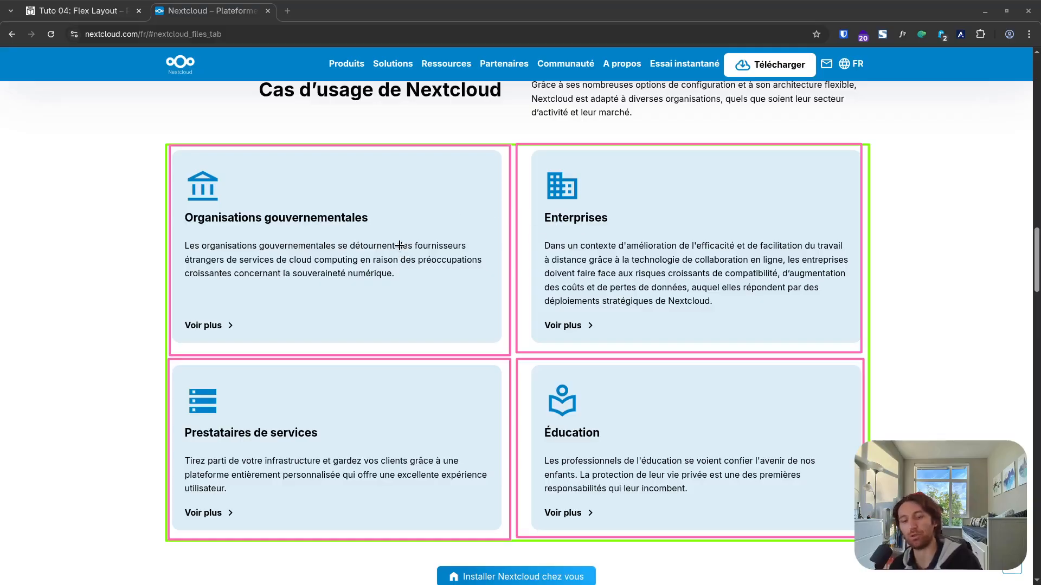
key(alt+super+e)
key(Escape)
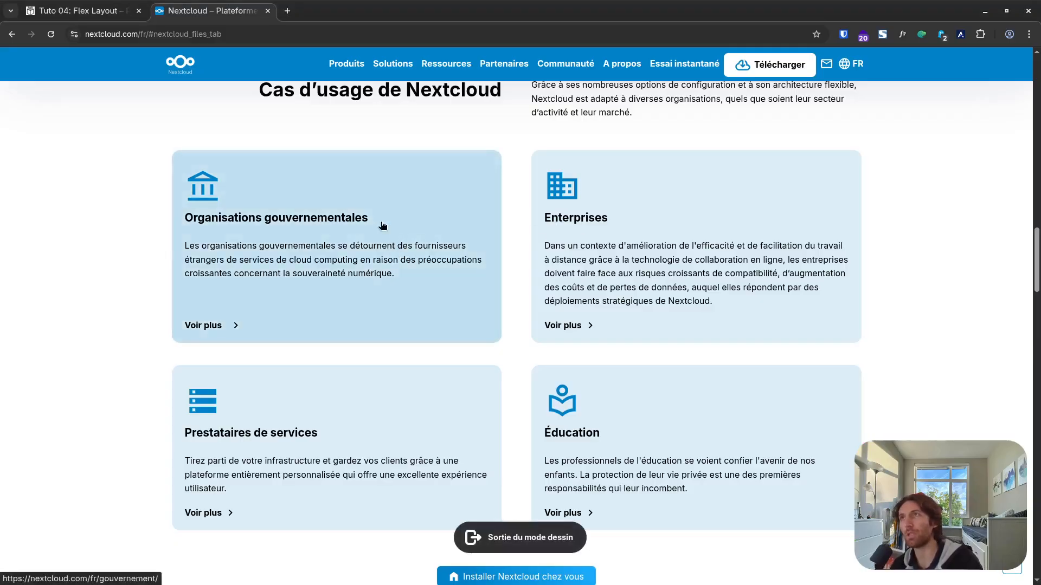
Step: Switch to the Penpot file "Tuto 04: Flex Layout" and open its Théorie page with the layers sidebar shown
click(113, 17)
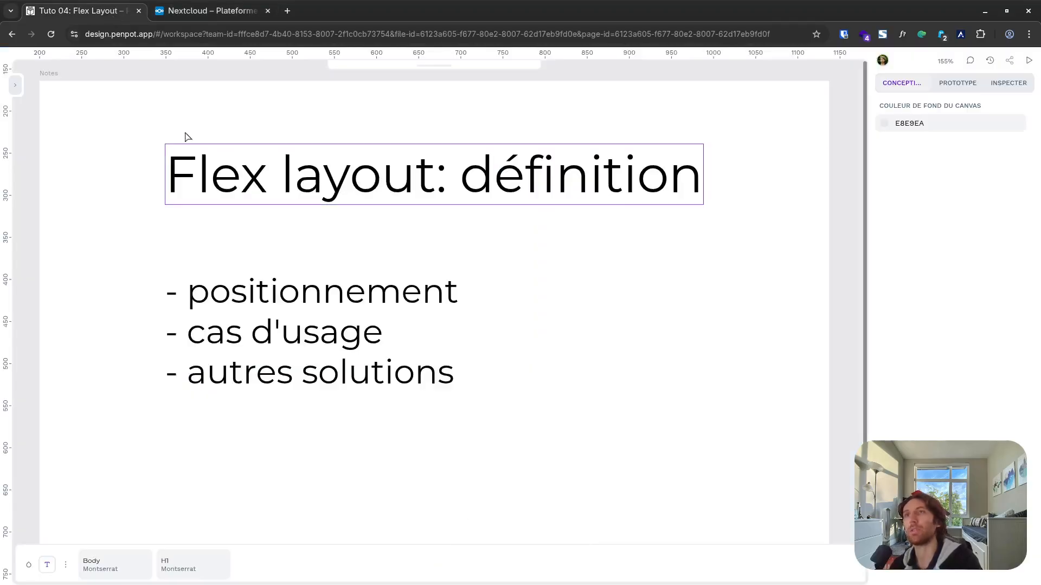
click(18, 87)
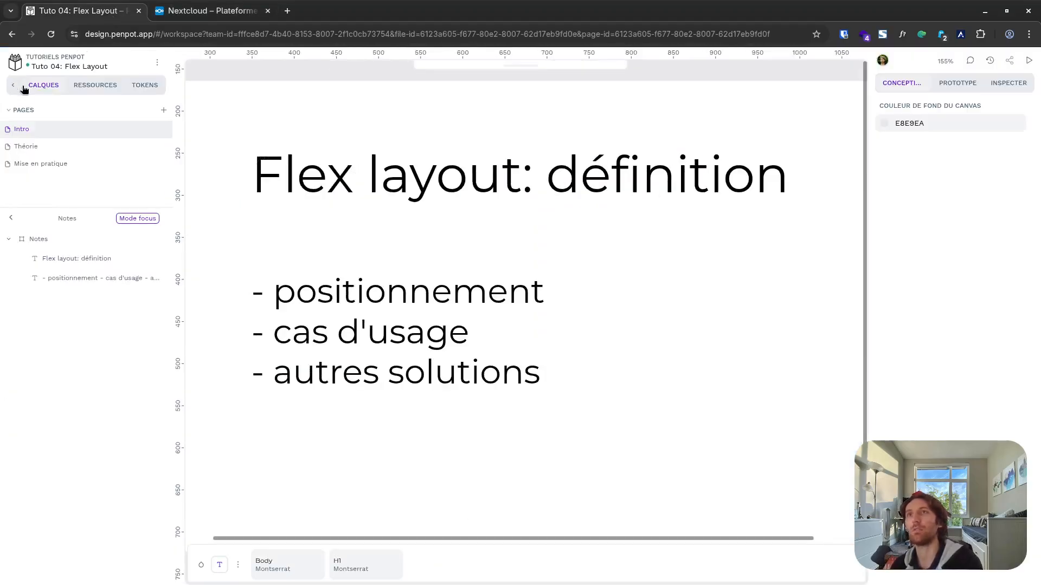
click(94, 151)
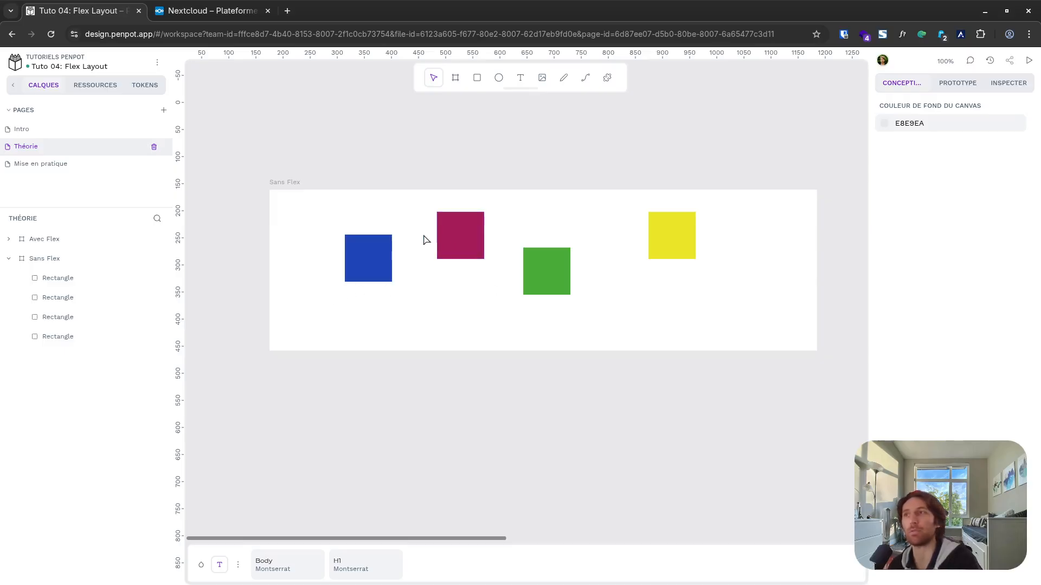
Step: Move the Sans Flex board to X 97, Y 134 and extend its lower edge to a height of 560
click(294, 184)
drag(294, 184, 251, 170)
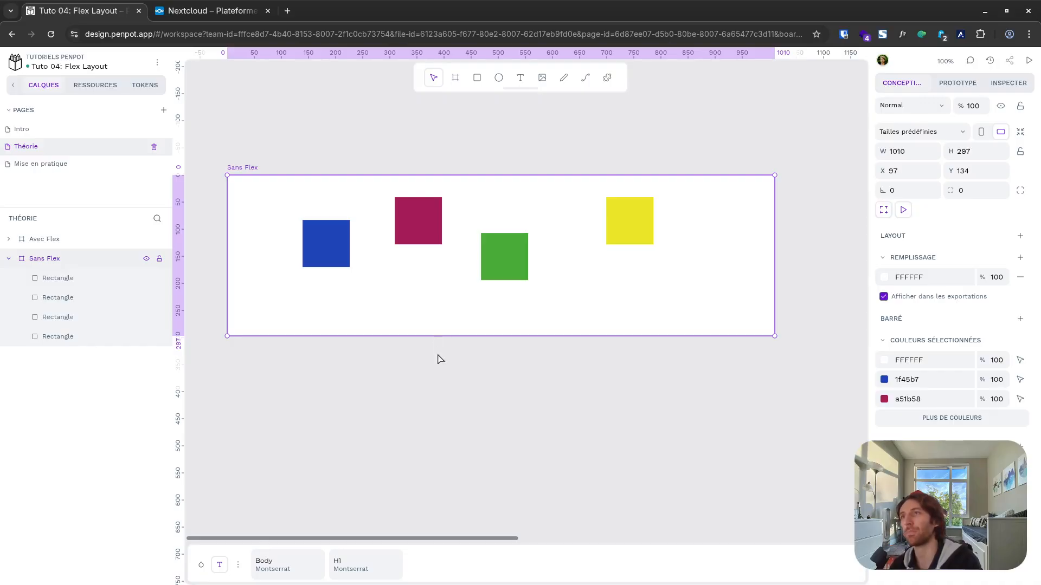
drag(440, 358, 430, 480)
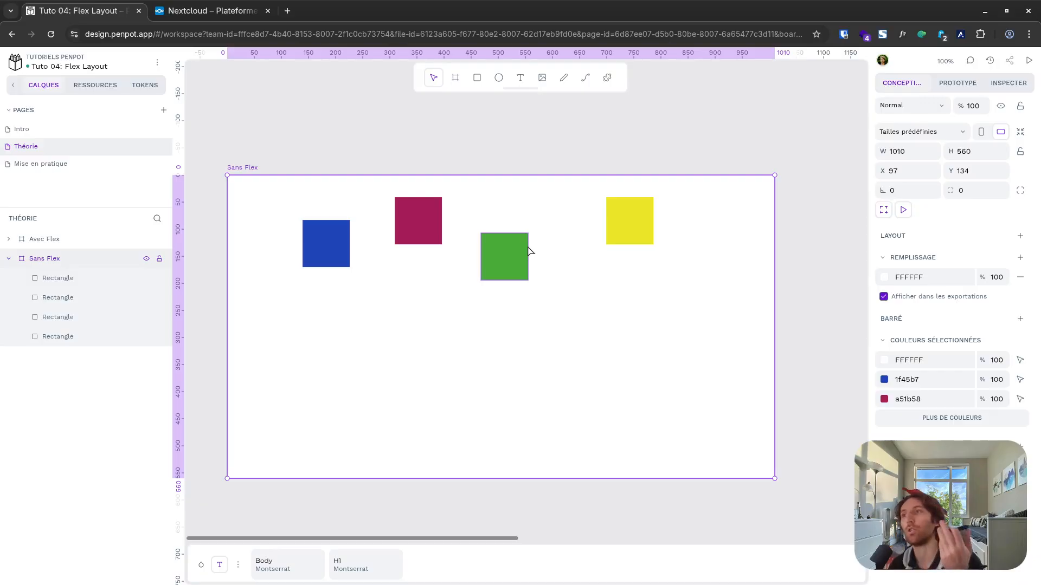
Step: Align the four coloured squares in the Sans Flex board along their top edges and distribute them evenly horizontally
click(335, 252)
shift+click(413, 230)
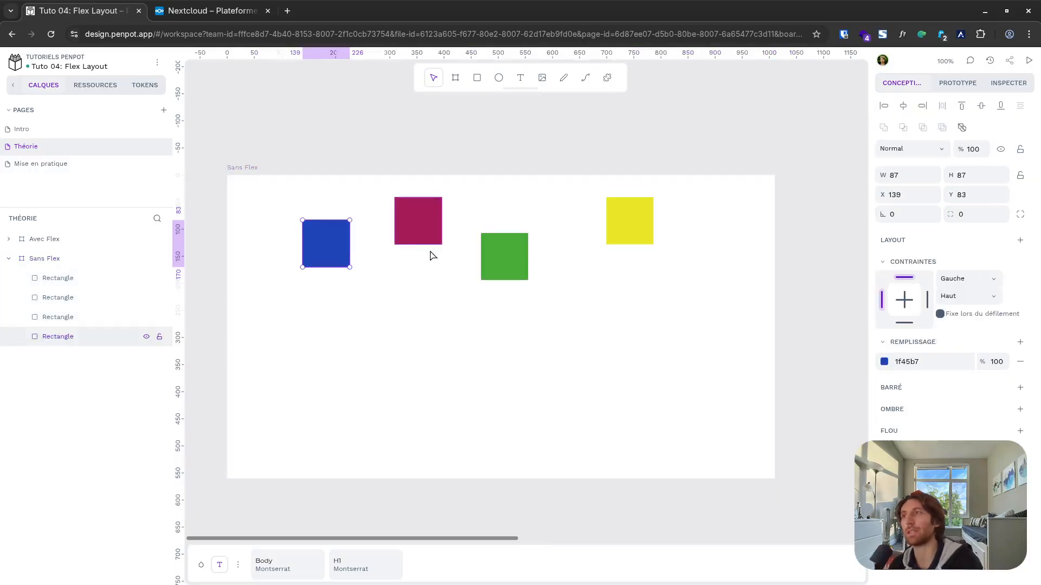
shift+click(490, 259)
shift+click(626, 234)
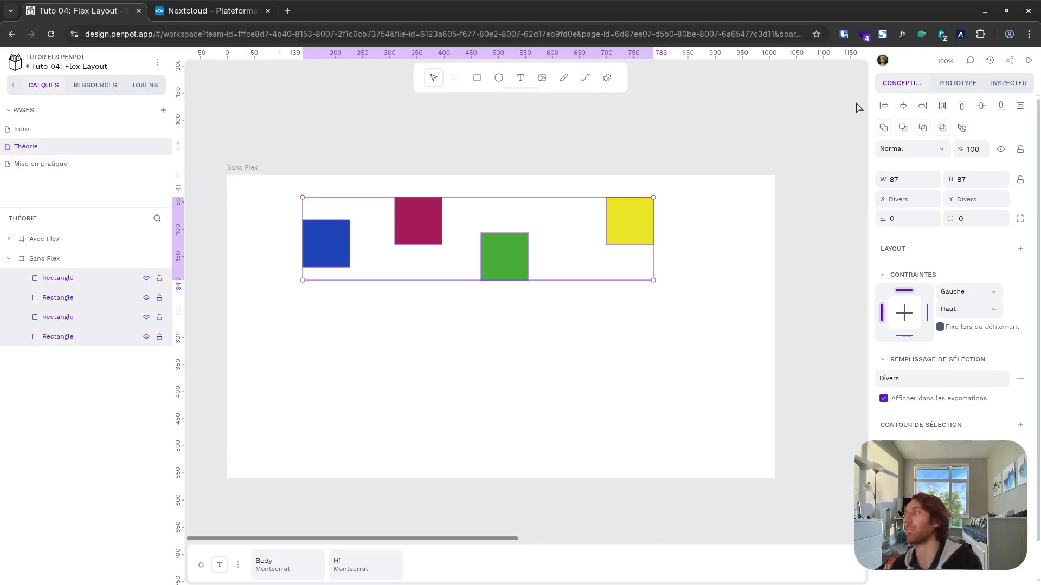
click(965, 106)
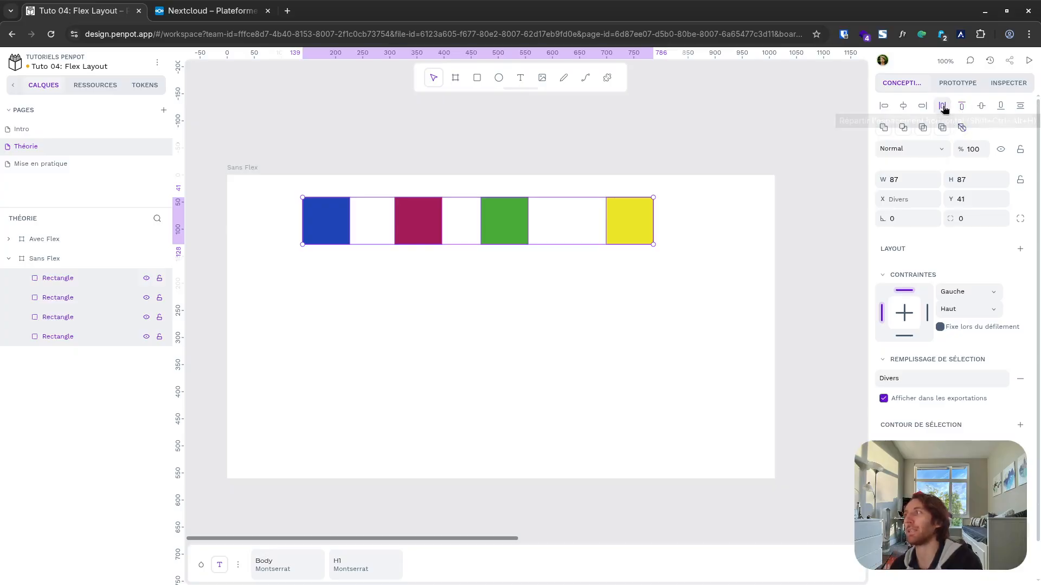
click(943, 107)
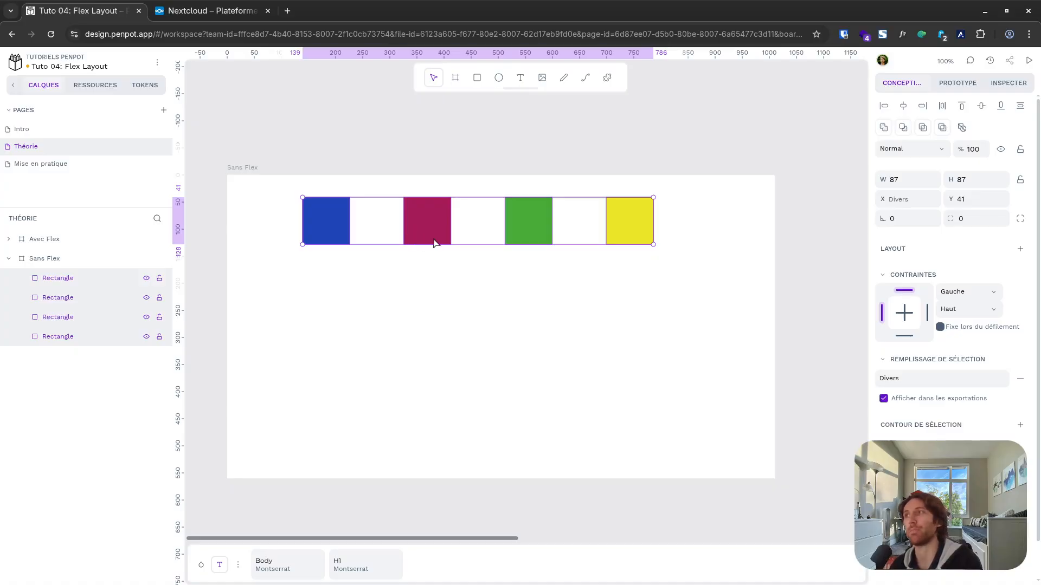
click(587, 268)
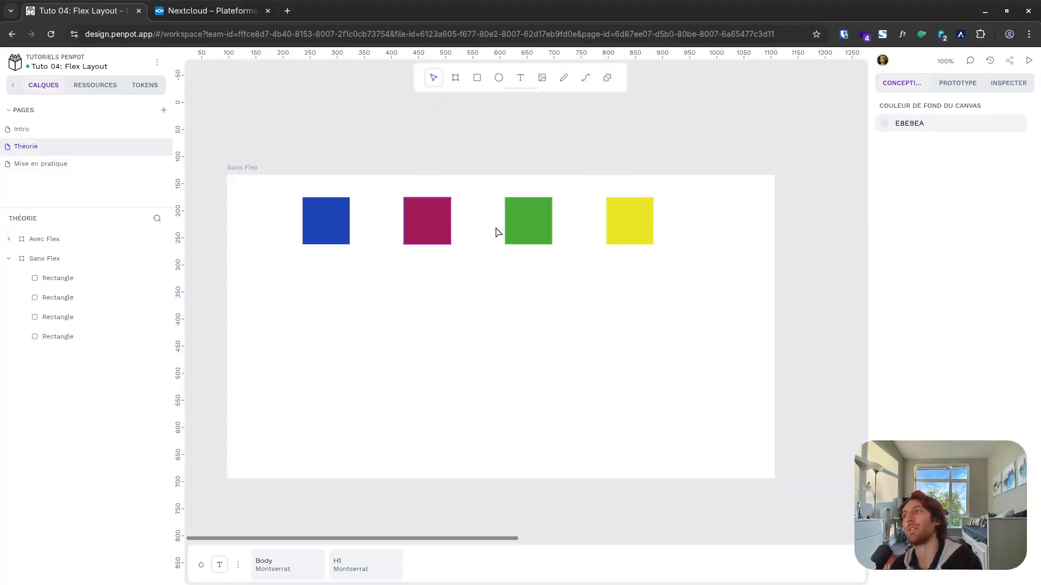
Step: Duplicate the yellow square to X 816, Y 85 and fill the copy with dark red 5b0008
click(618, 221)
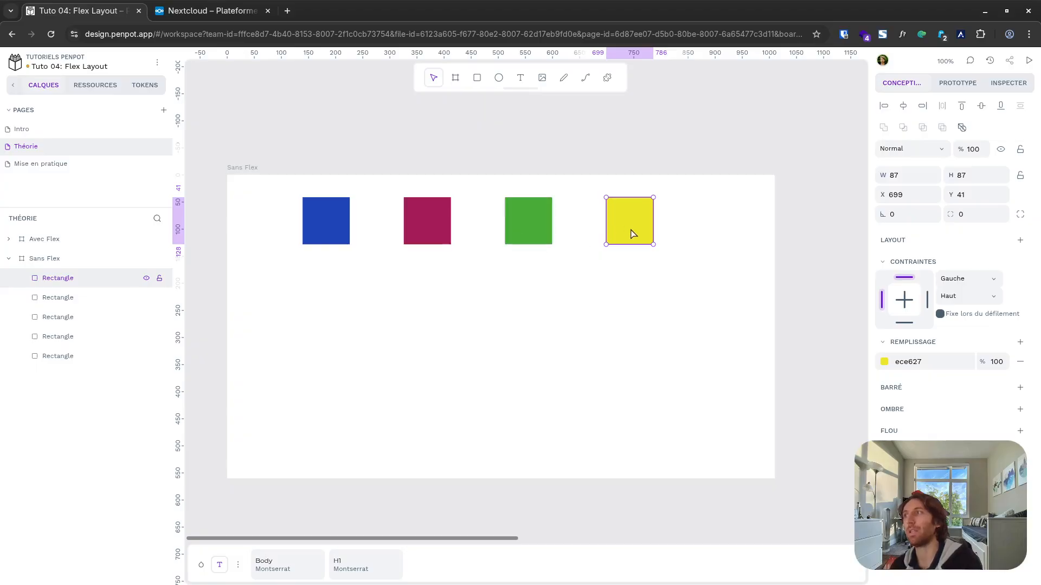
alt+drag(618, 227, 708, 270)
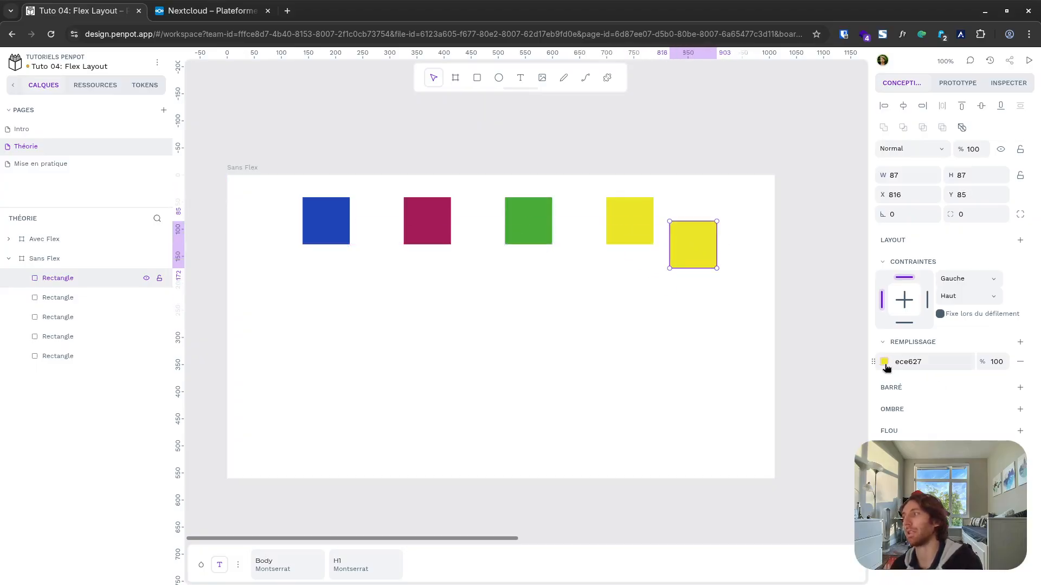
click(884, 361)
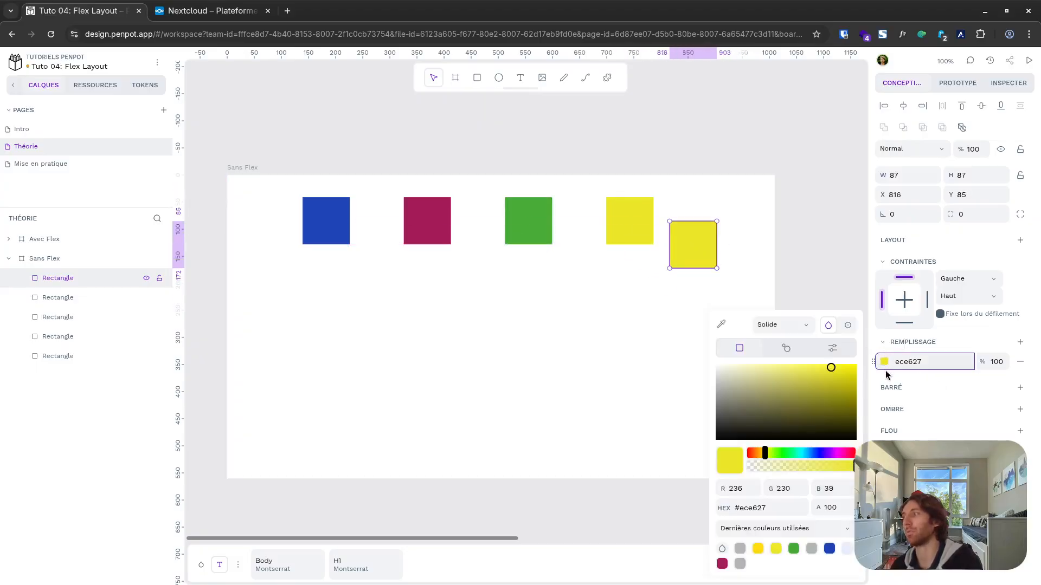
click(815, 455)
drag(844, 456, 855, 454)
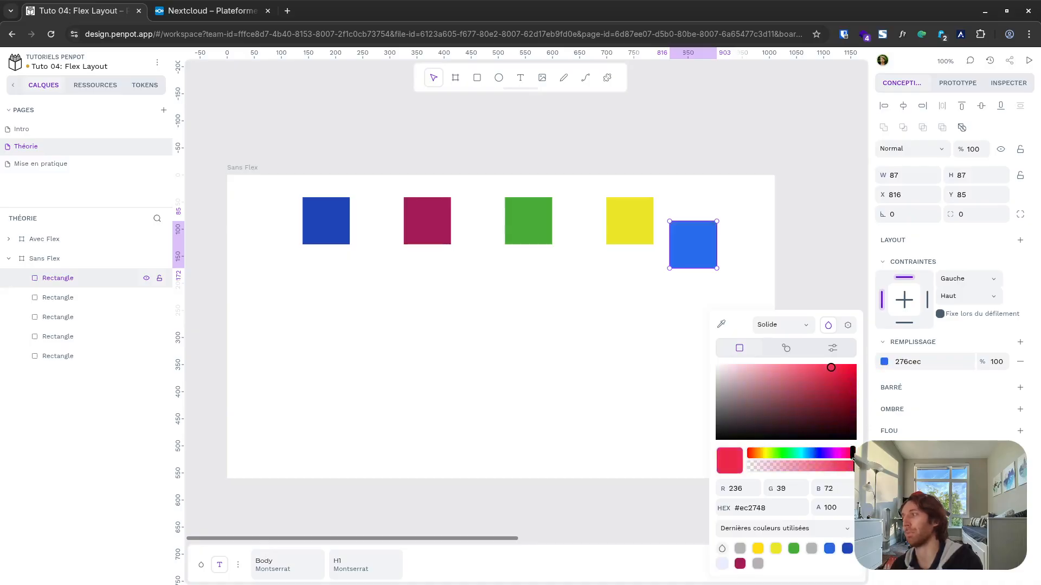
mouse_move(846, 407)
mouse_down()
mouse_move(852, 391)
mouse_move(855, 420)
mouse_up()
click(681, 292)
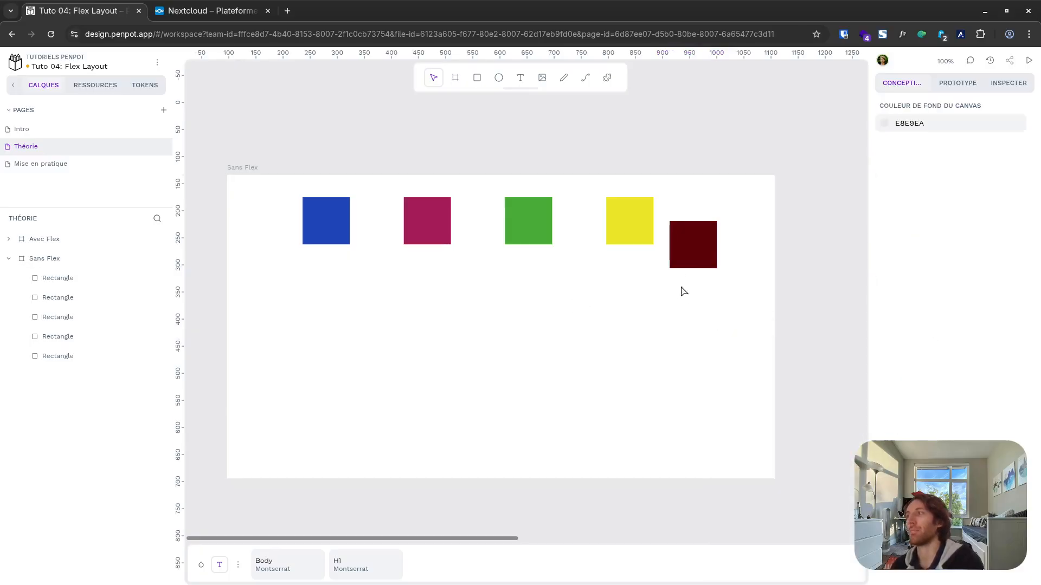
Step: Shift the yellow square further along the row and place the dark red square between it and the green one
click(695, 265)
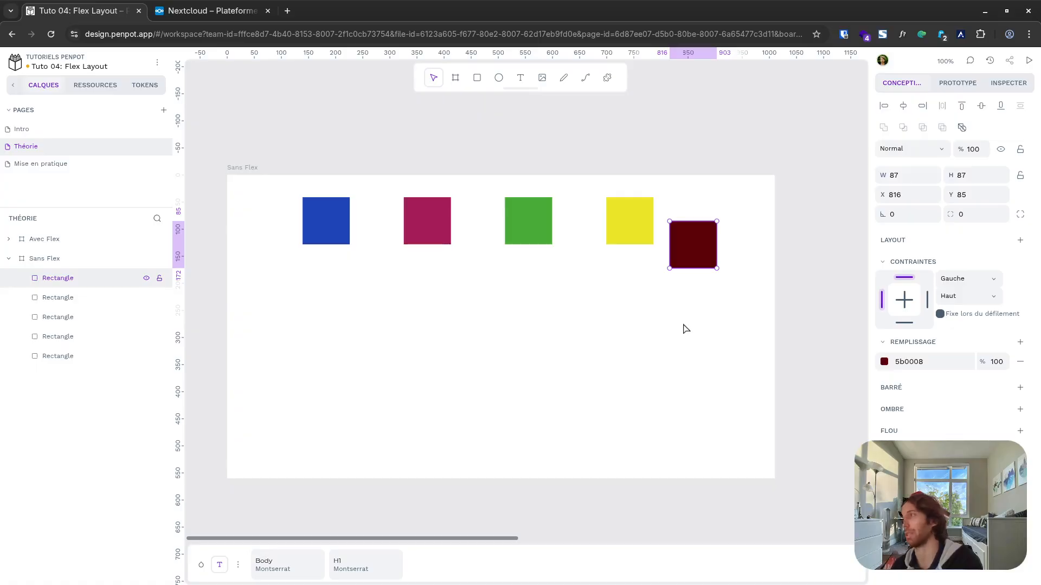
drag(696, 261, 596, 297)
drag(634, 234, 694, 237)
drag(607, 274, 599, 226)
Step: Align all five squares in the Sans Flex board to the top and distribute them with equal horizontal spacing
click(347, 234)
shift+click(434, 228)
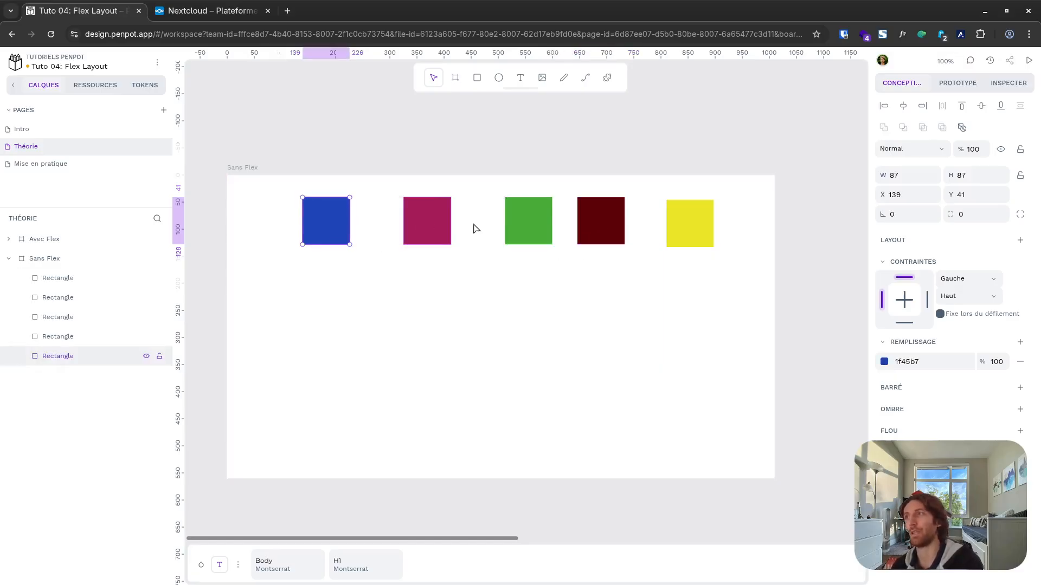
shift+click(529, 227)
shift+click(599, 228)
shift+click(685, 229)
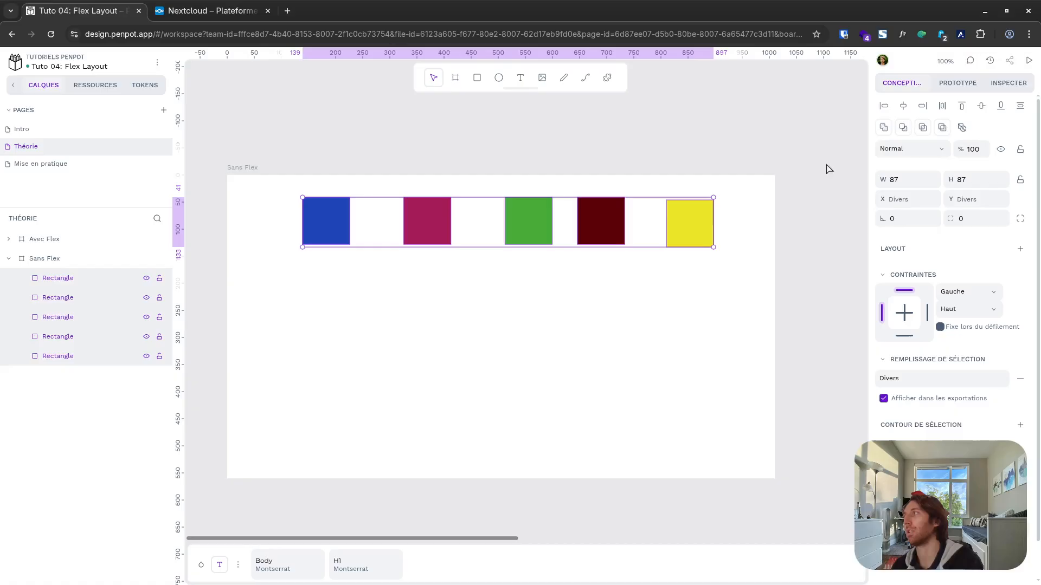
click(962, 107)
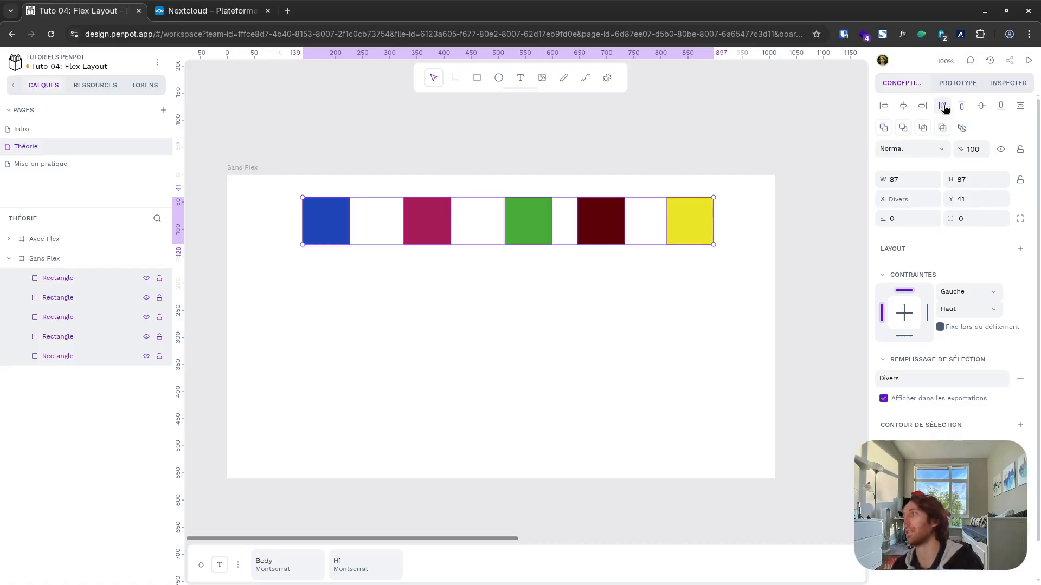
click(943, 106)
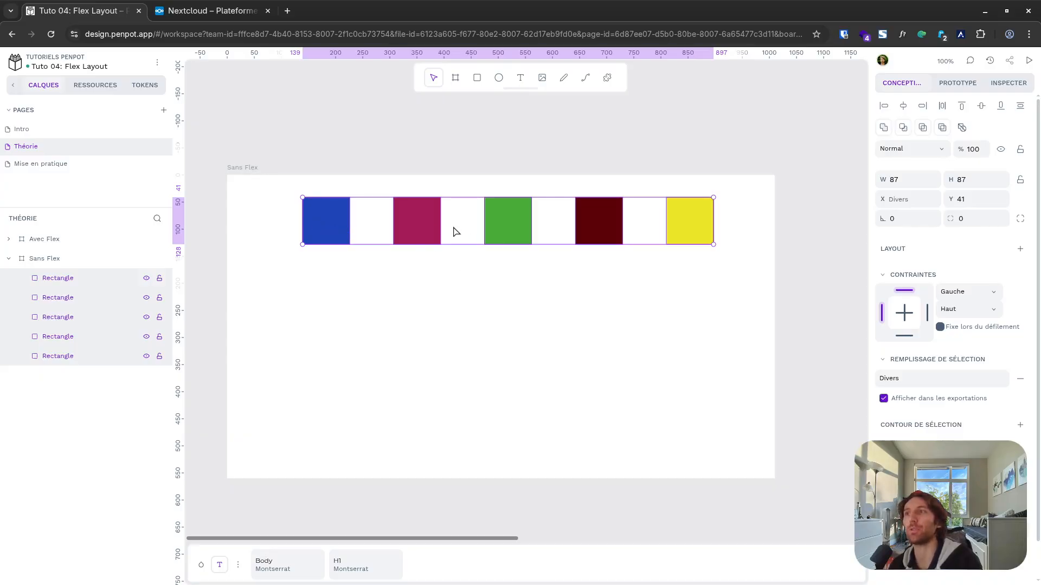
Step: Move the row of five squares down to Y 178, centred horizontally in the Sans Flex board
drag(453, 227, 437, 314)
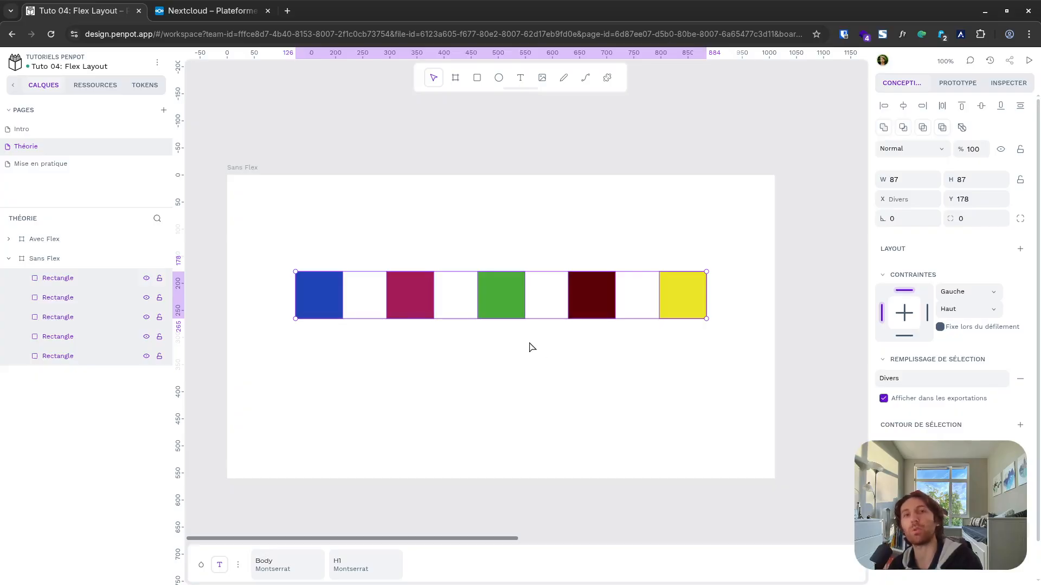
click(460, 240)
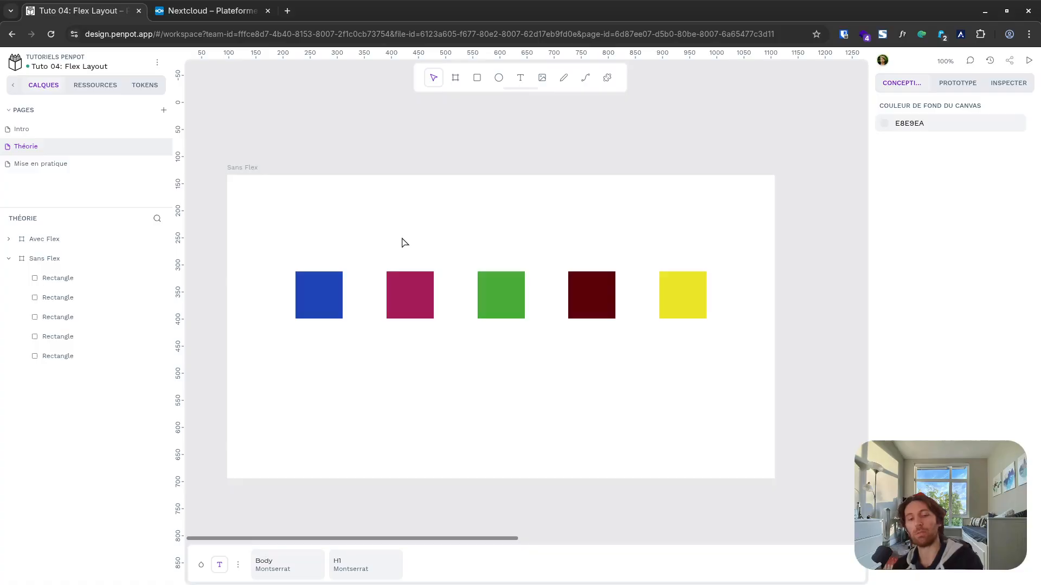
Step: Add a flex layout around the blue, magenta, green and yellow squares in the Avec Flex board
scroll(395, 248, down, 3)
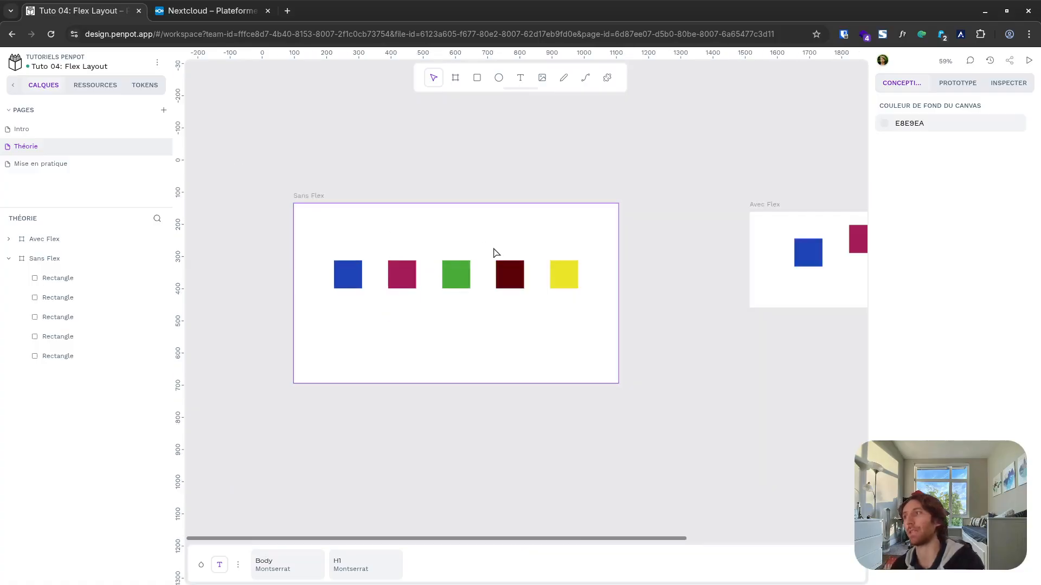
scroll(495, 253, down, 3)
scroll(504, 253, right, 5)
key(shift+0)
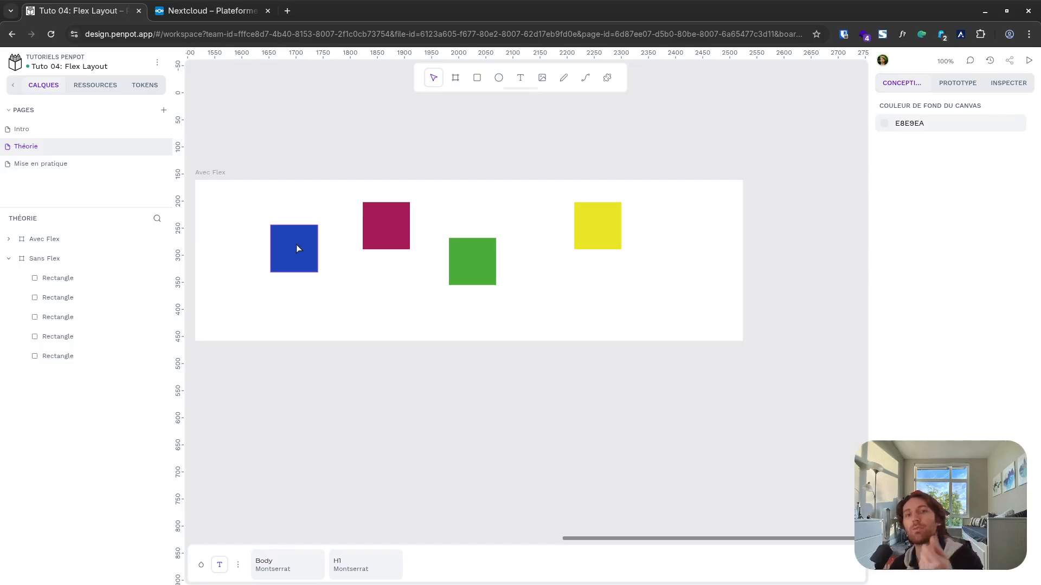
click(297, 244)
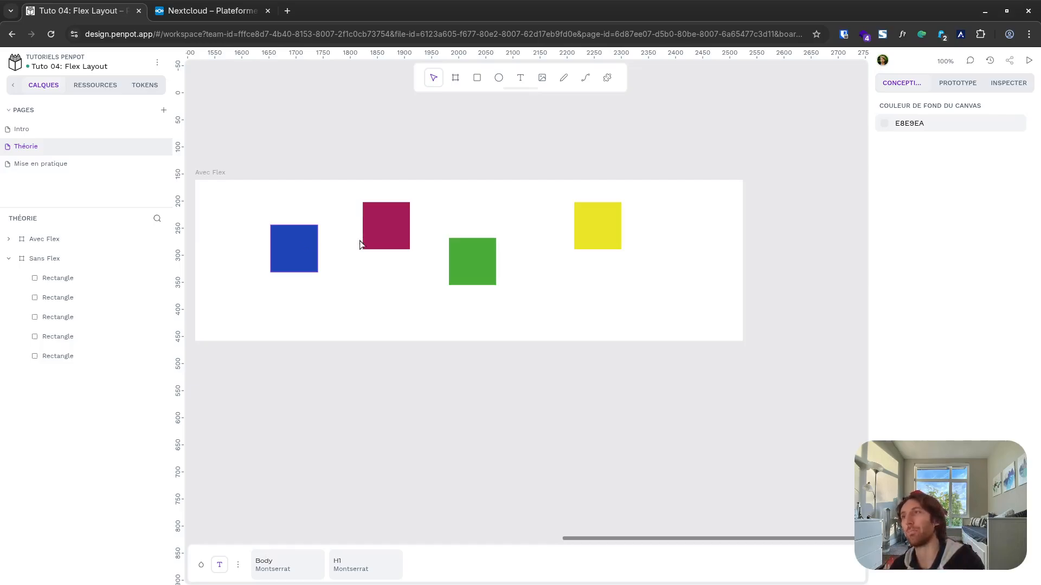
shift+click(378, 234)
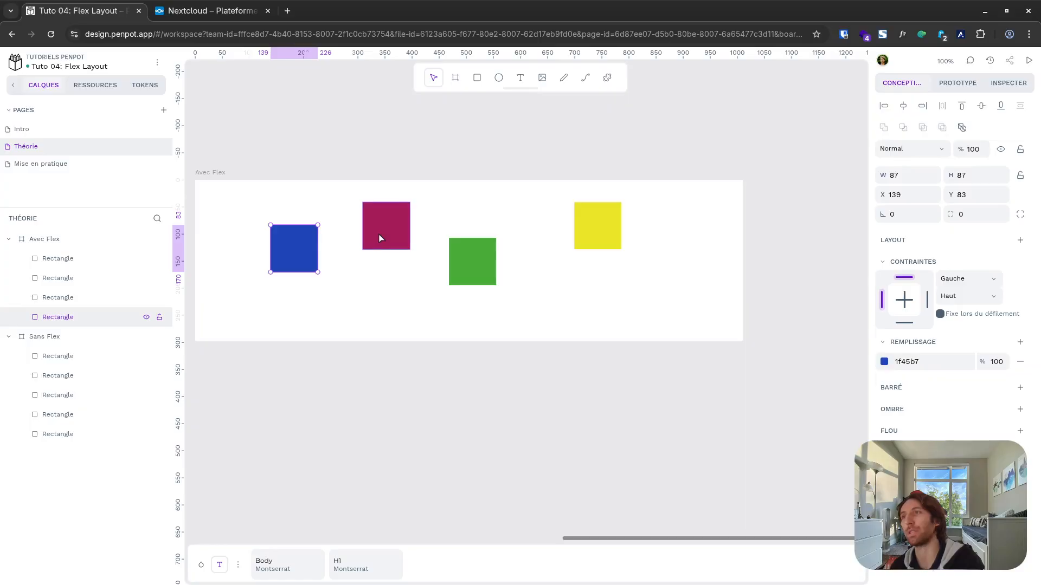
shift+click(477, 266)
shift+click(582, 244)
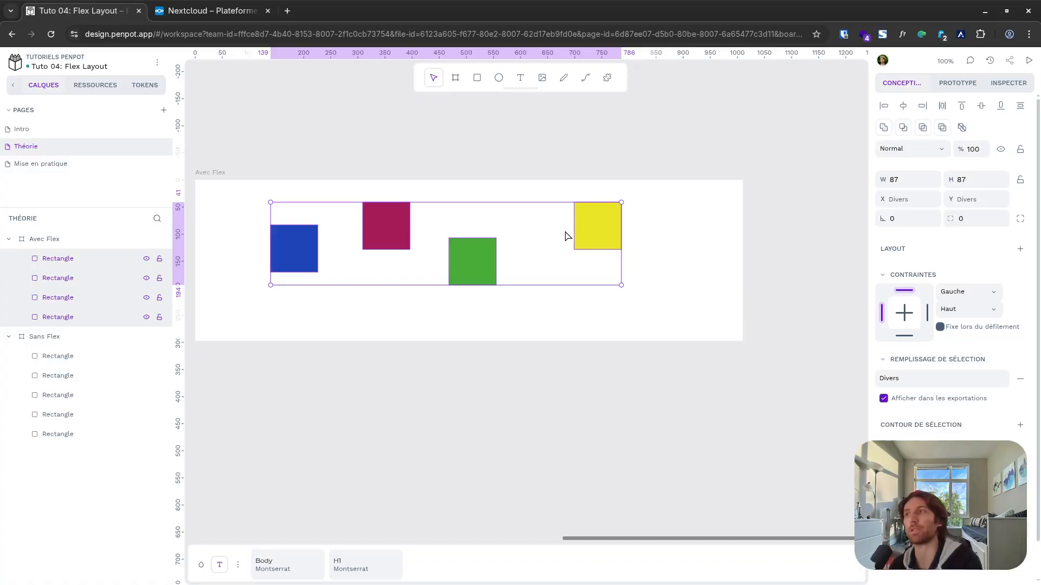
right_click(387, 223)
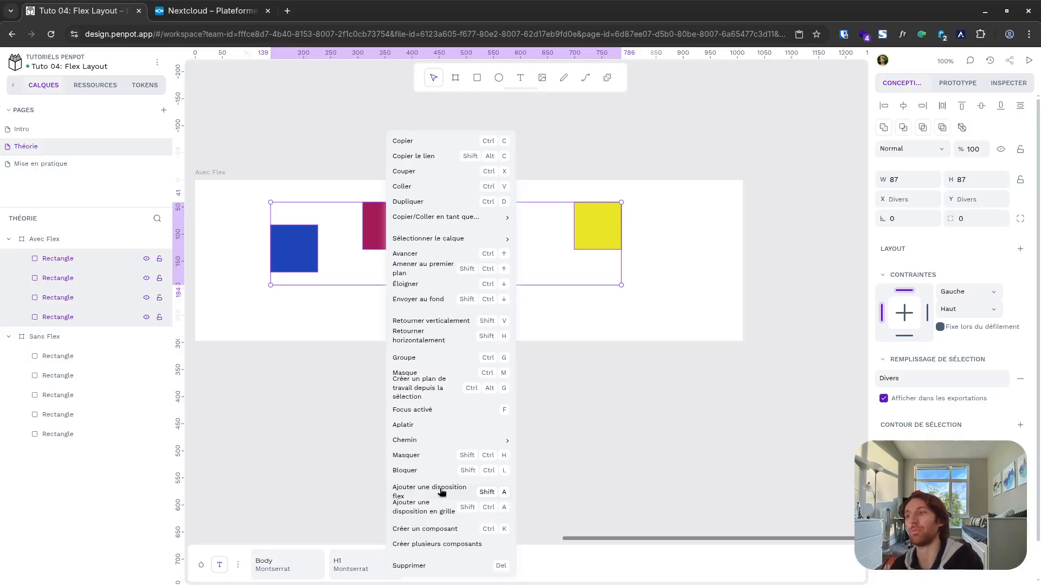
click(442, 491)
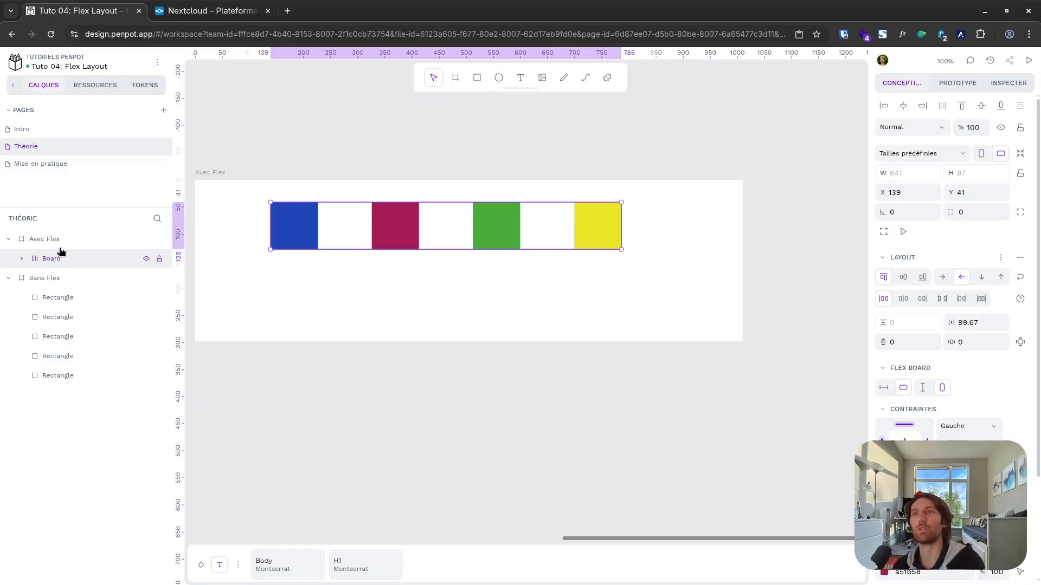
Step: Enlarge the whole interface with the browser zoom to examine the new Board layer inside Avec Flex
key(ctrl+plus)
key(ctrl+plus)
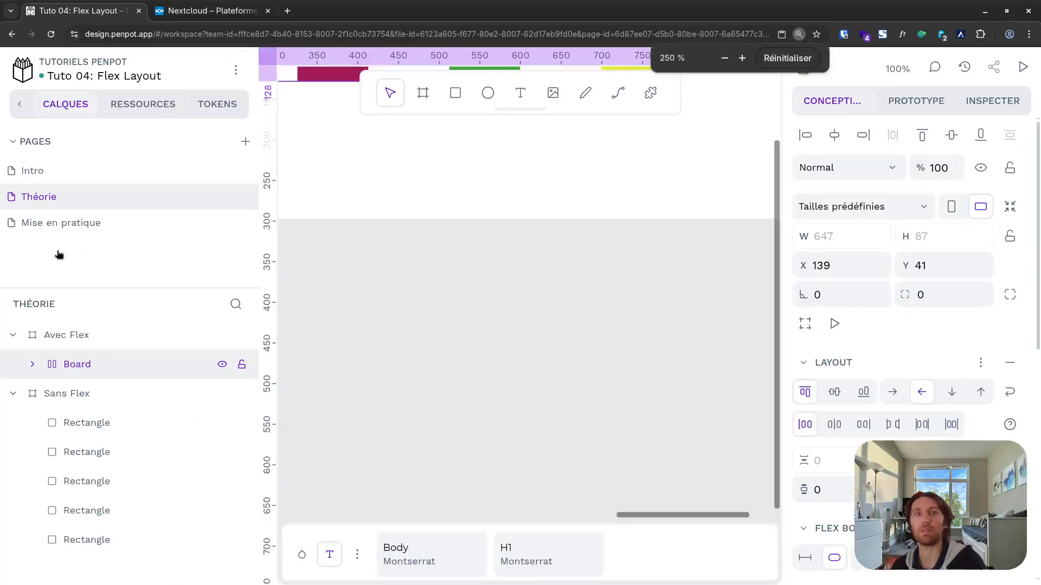
key(ctrl+plus)
key(ctrl+plus)
key(ctrl+plus)
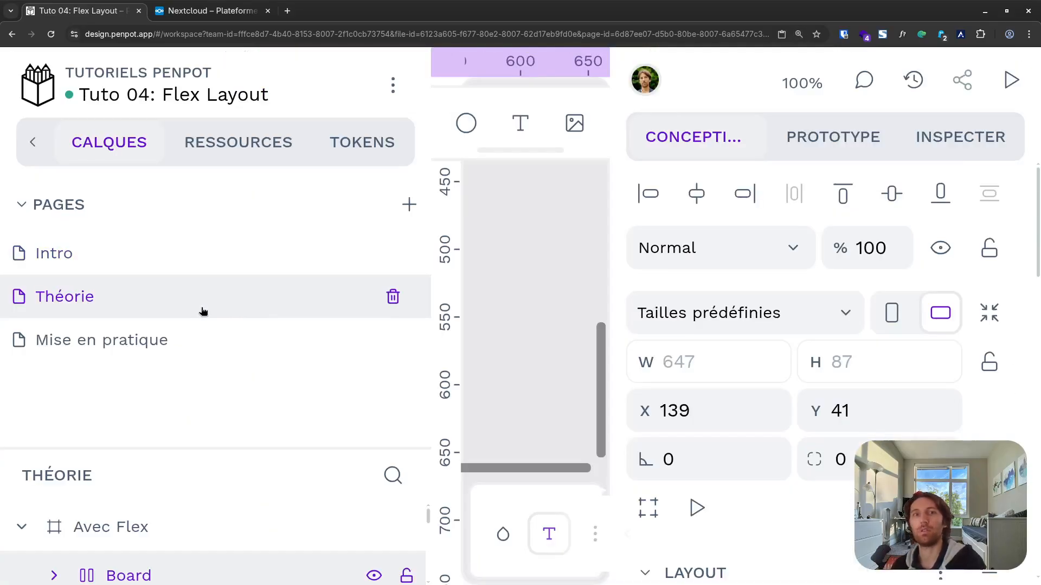
Step: Reduce the enlarged interface slightly and examine the row of squares in the Avec Flex board as a whole
key(ctrl+minus)
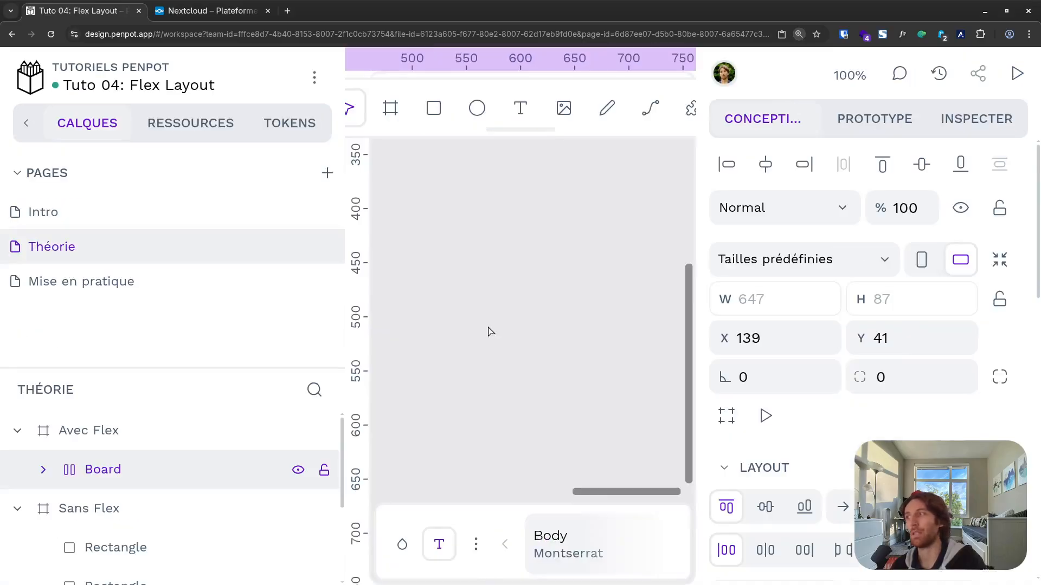
scroll(487, 330, down, 2)
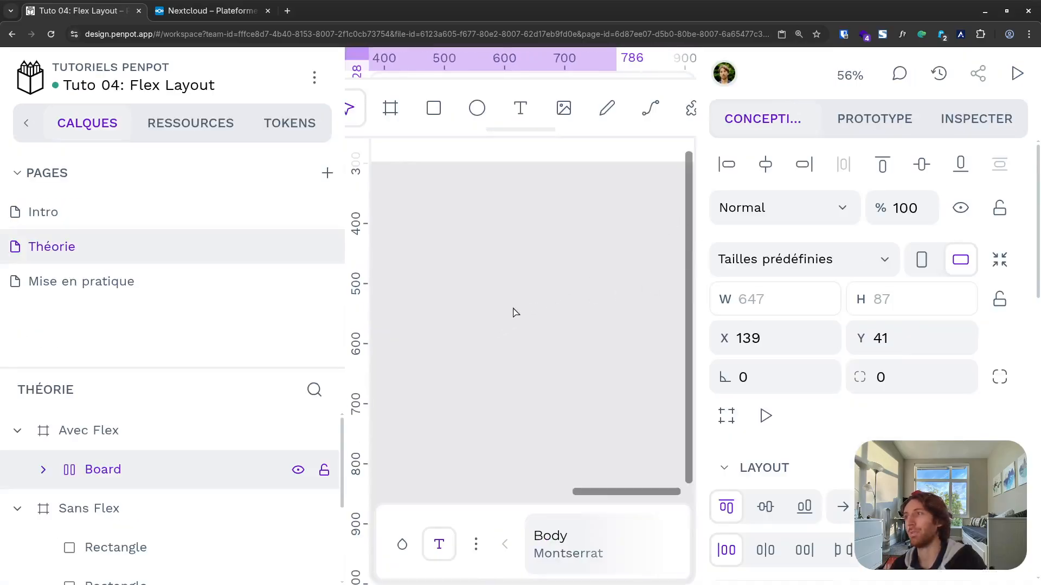
scroll(514, 313, down, 2)
scroll(569, 336, down, 1)
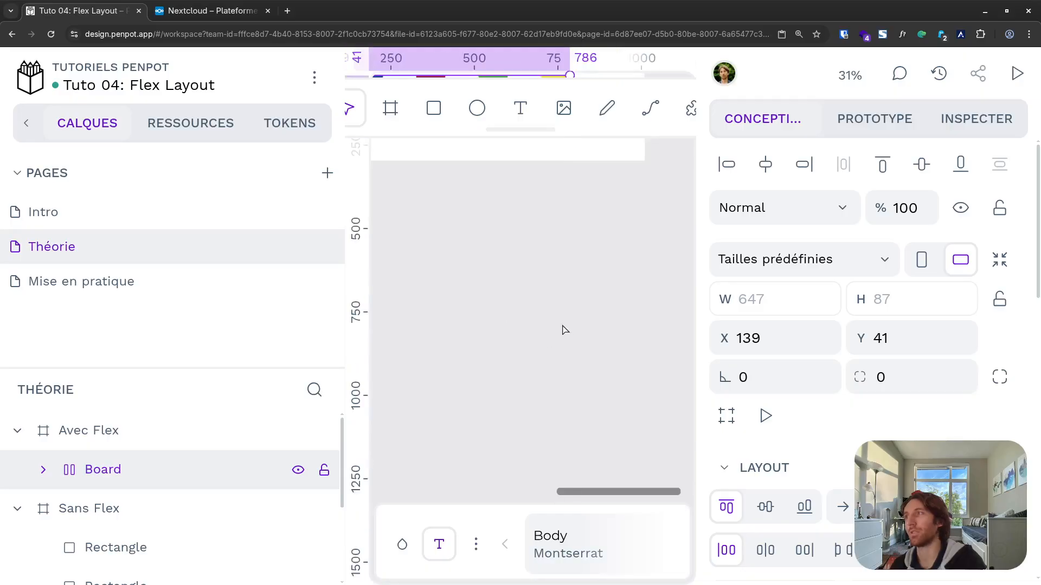
scroll(562, 328, up, 2)
scroll(596, 244, left, 1)
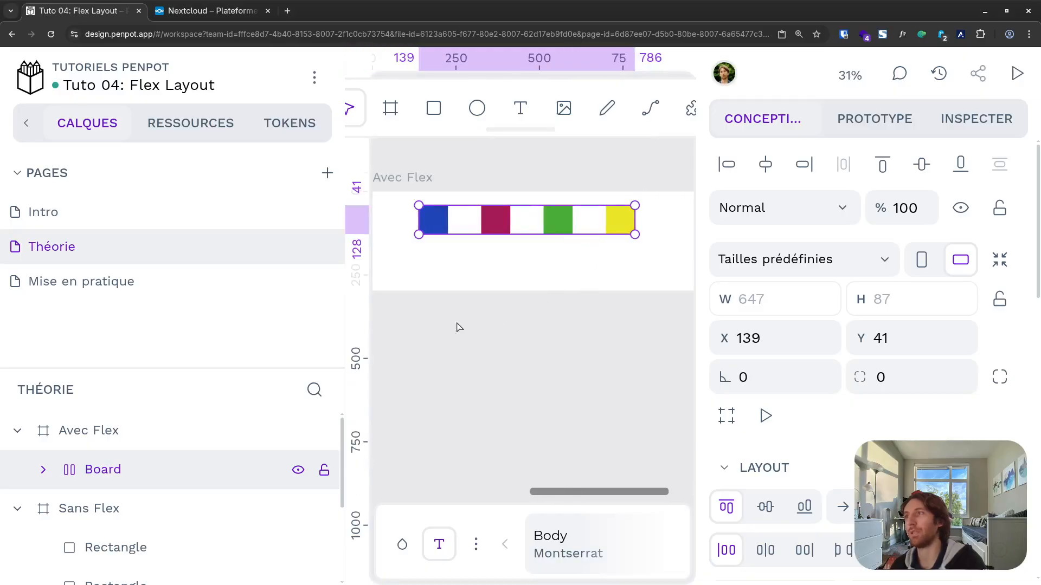
scroll(457, 325, up, 1)
scroll(170, 428, down, 2)
scroll(171, 428, up, 1)
scroll(170, 429, up, 1)
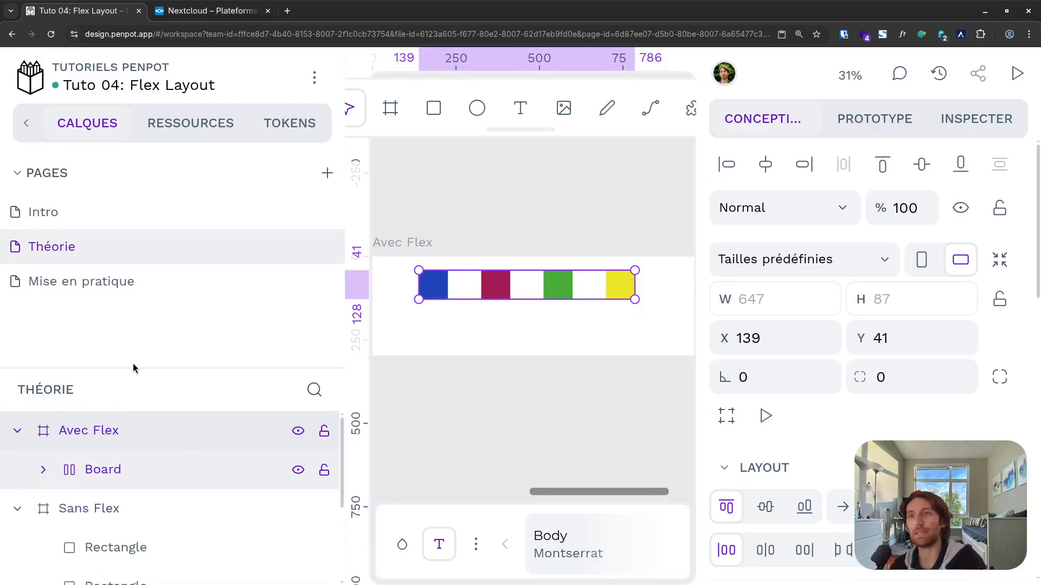
Step: Expand the flex Board layer inside Avec Flex to show its rectangles and rename it Mon flex
drag(132, 365, 147, 309)
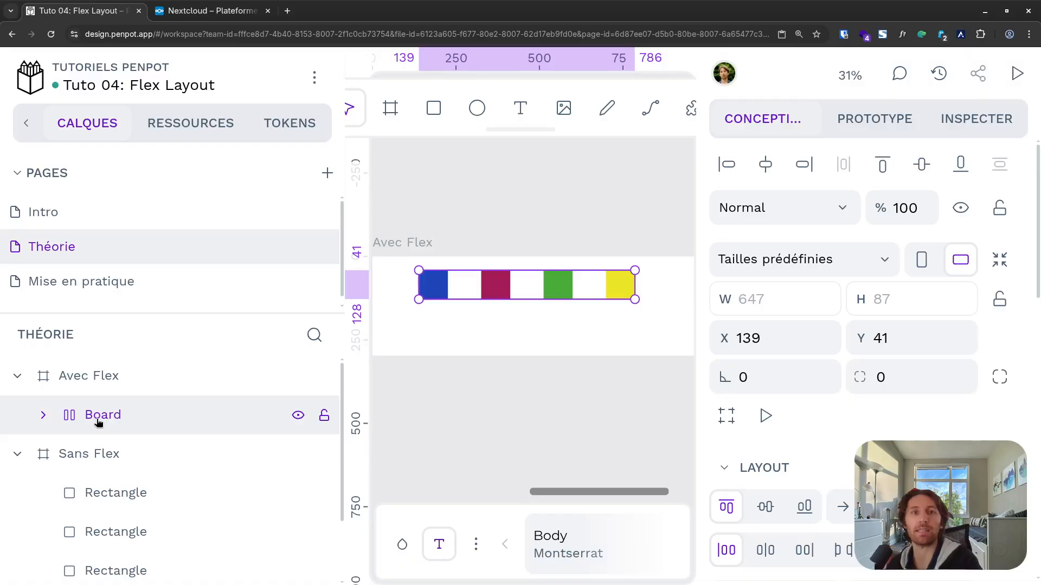
click(43, 416)
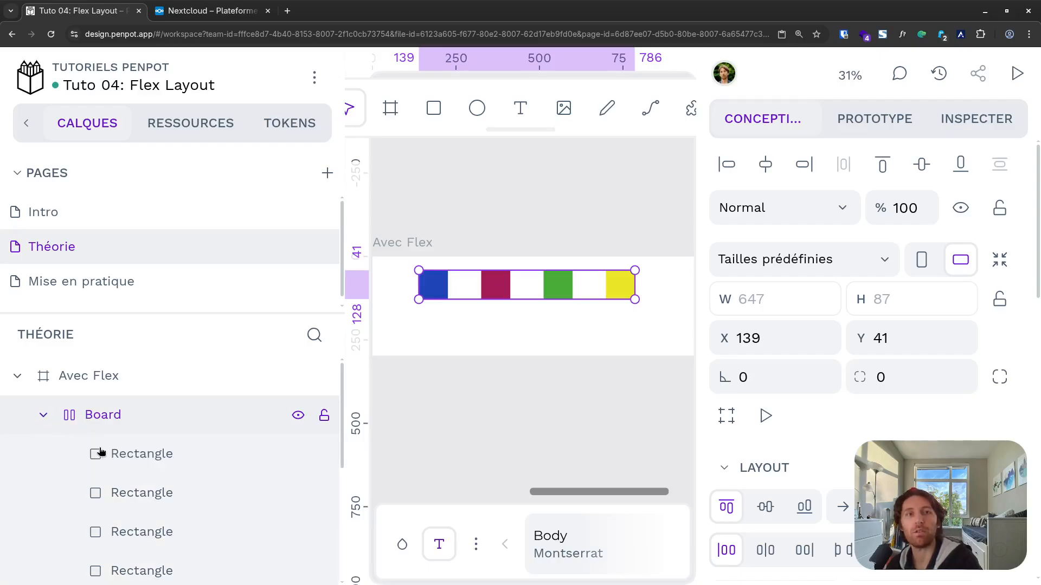
scroll(116, 461, down, 1)
scroll(116, 463, up, 1)
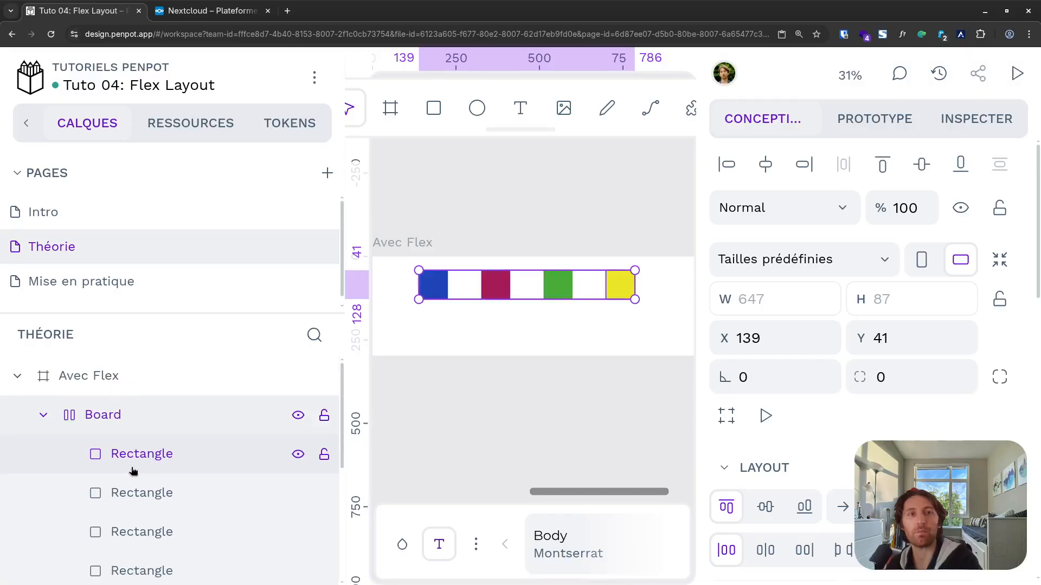
double_click(108, 418)
text(Mon)
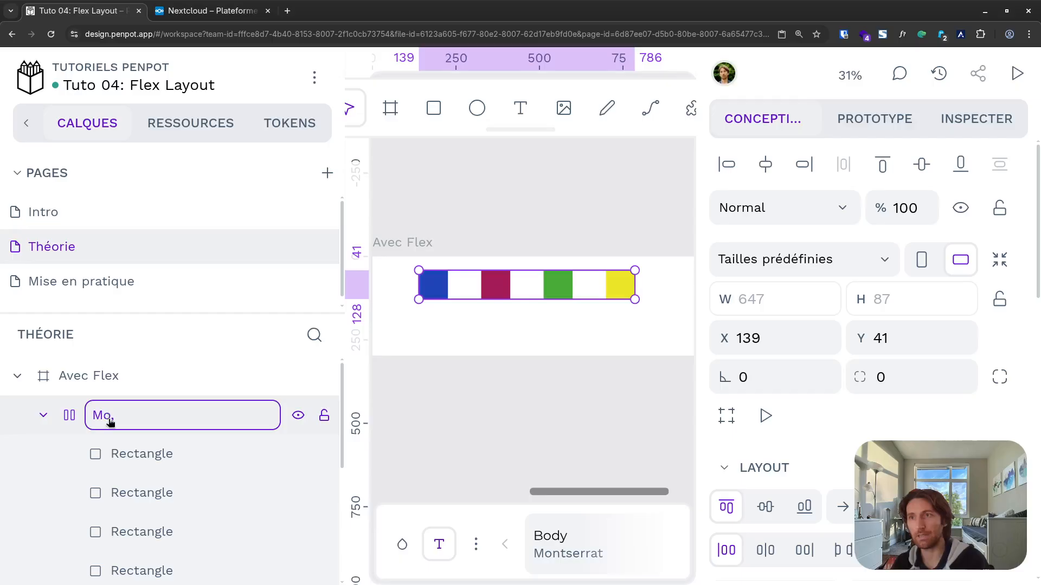
text( flex)
key(Return)
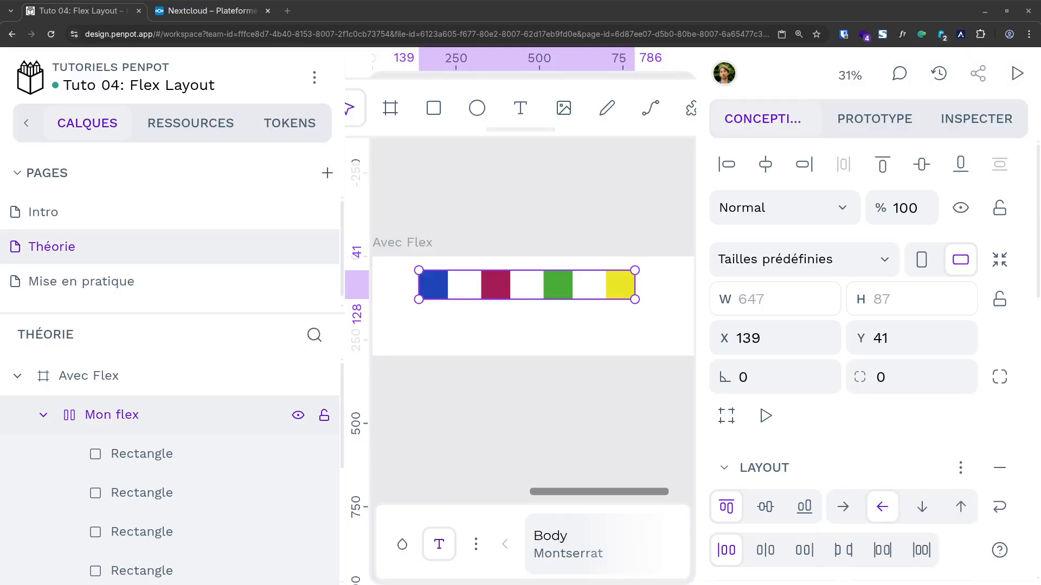
Step: Examine the Layout settings of the Mon flex board
scroll(794, 288, down, 5)
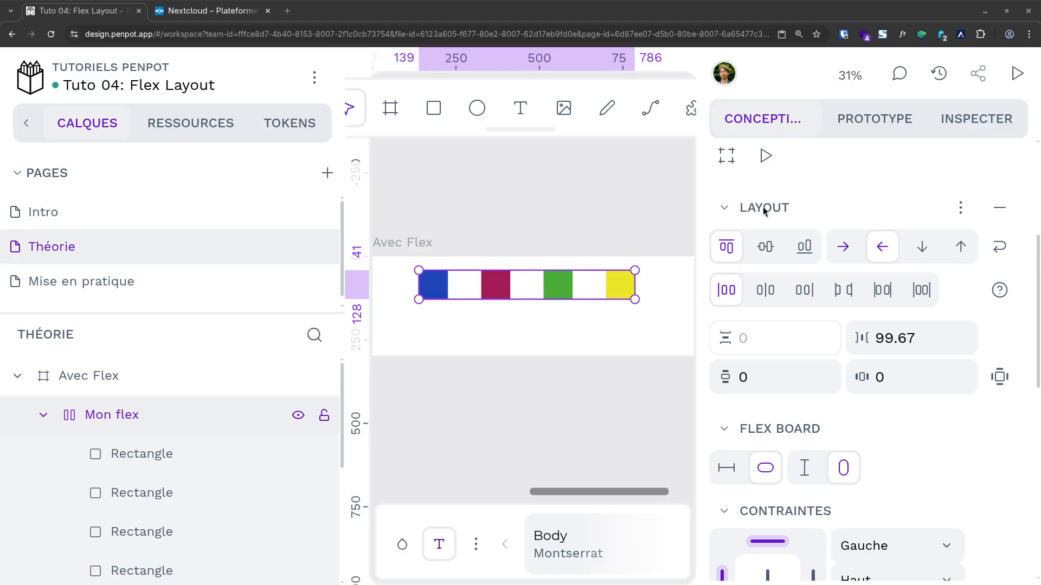
click(725, 209)
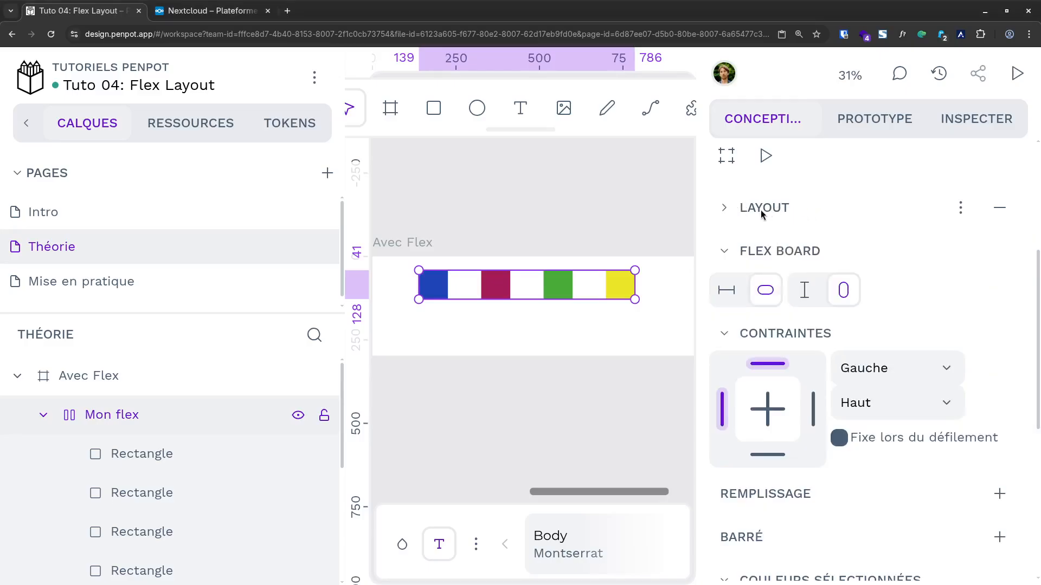
click(725, 209)
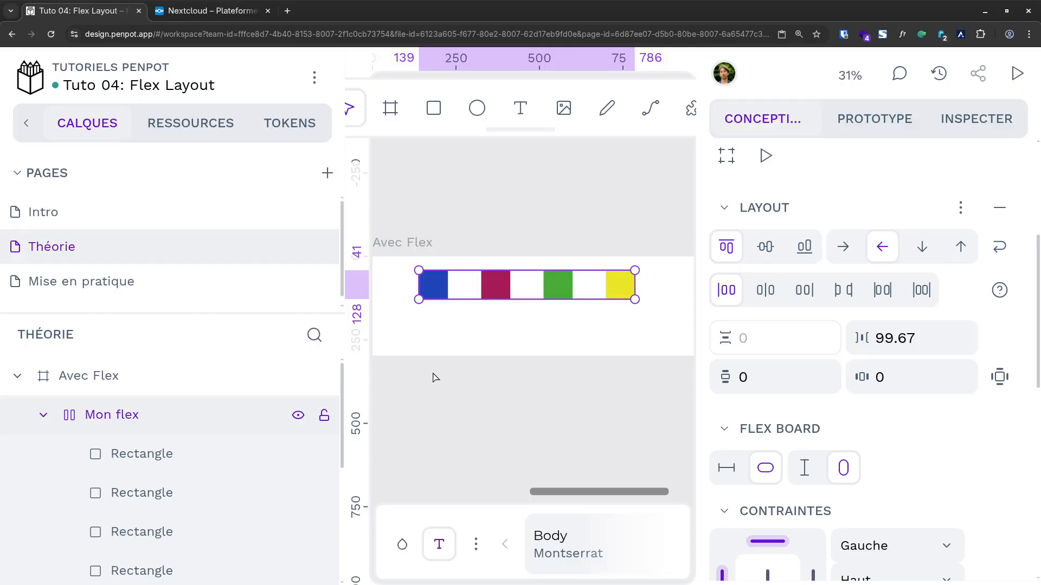
Step: Rename the four rectangles in Mon flex by colour, in layer order: jaune, vert, rouge and bleu
double_click(152, 454)
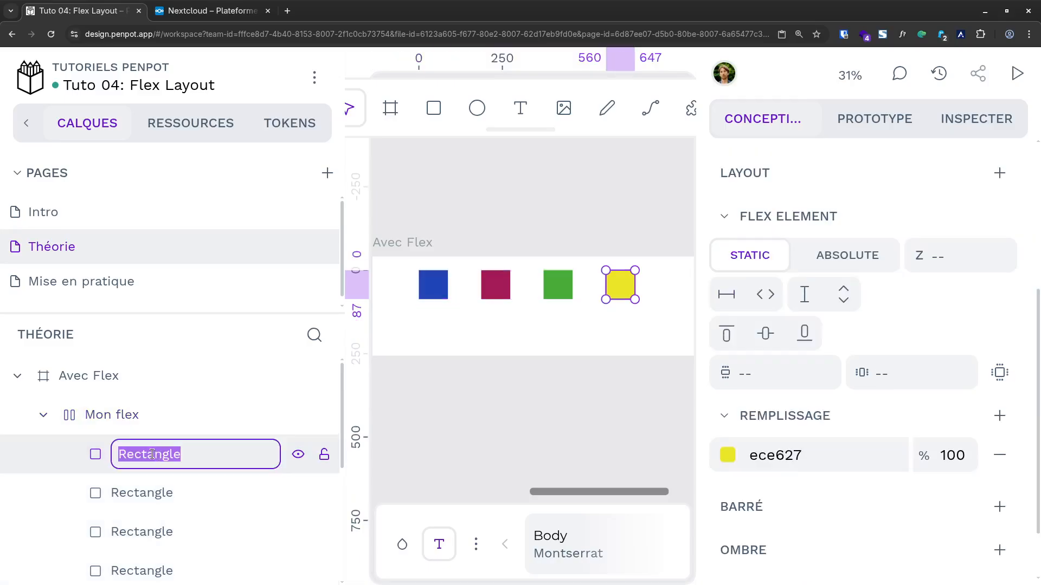
text(jaune)
key(Return)
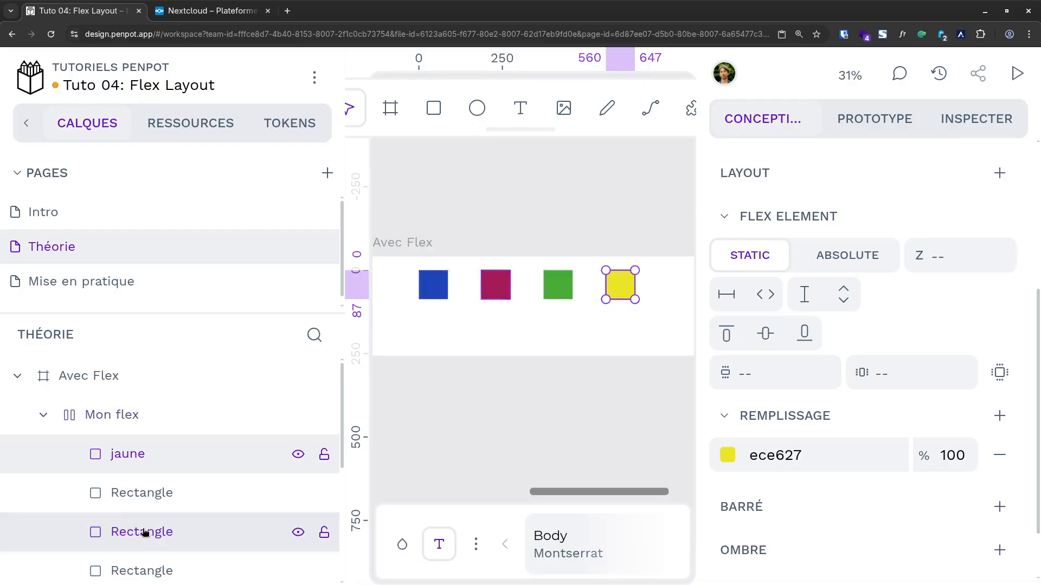
double_click(164, 499)
text(vert)
double_click(148, 531)
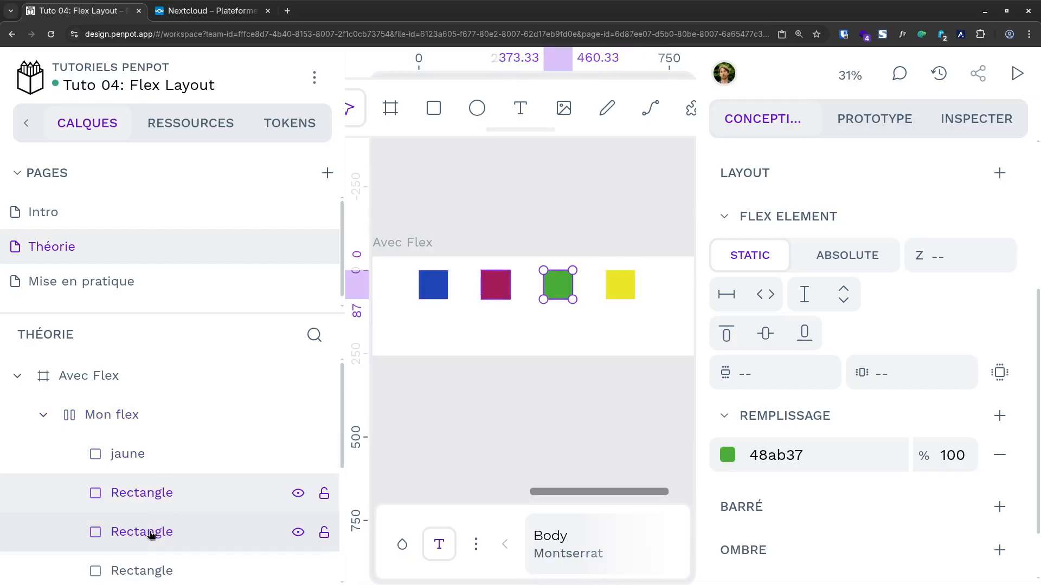
text(rouge)
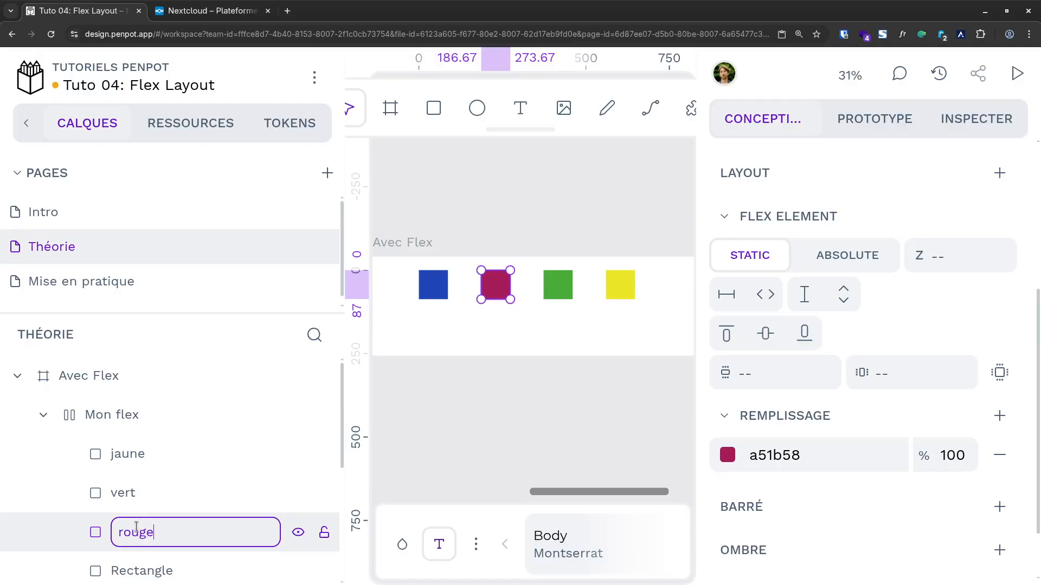
double_click(146, 568)
text(bleu)
key(Return)
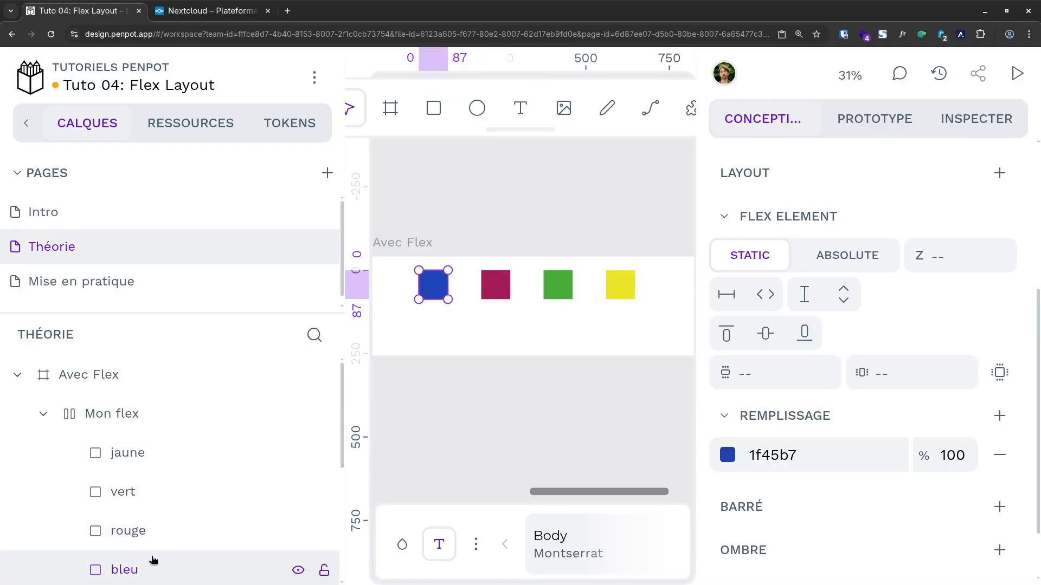
Step: Give the layer list more room and set the layout direction of Mon flex to row, running left to right
scroll(193, 463, down, 1)
scroll(192, 447, down, 1)
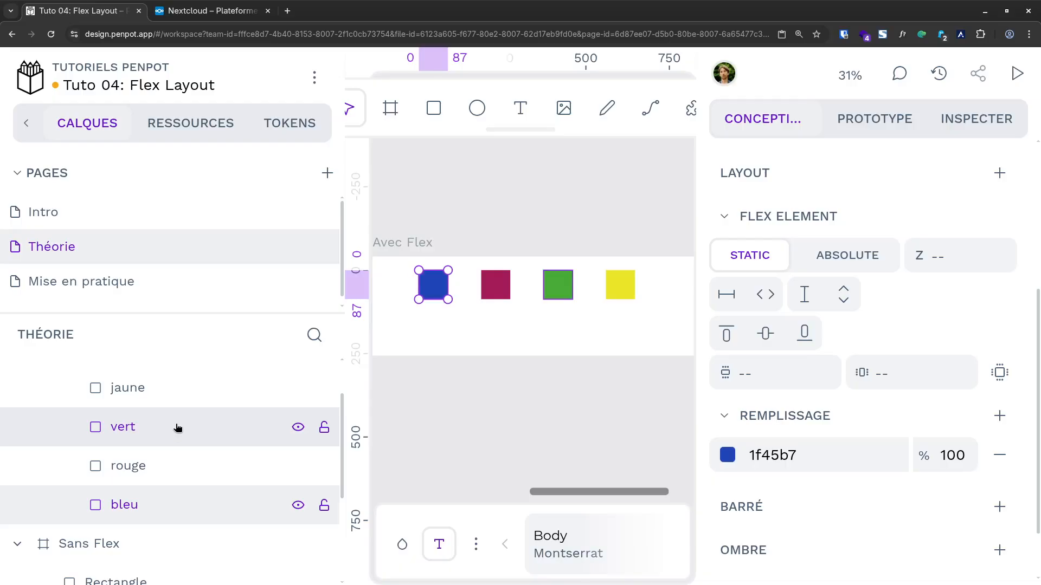
drag(180, 312, 185, 293)
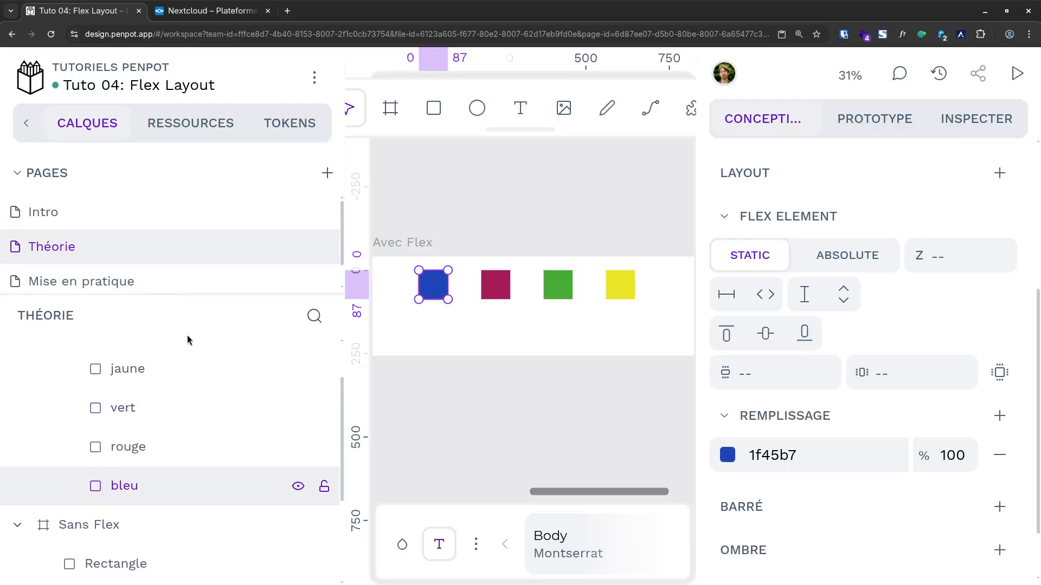
drag(343, 456, 353, 434)
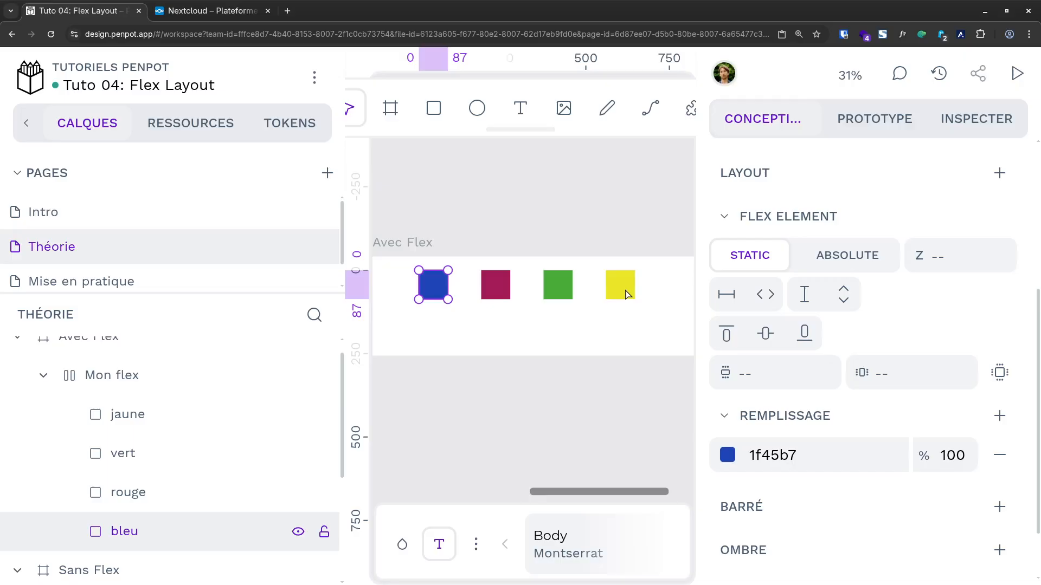
click(109, 379)
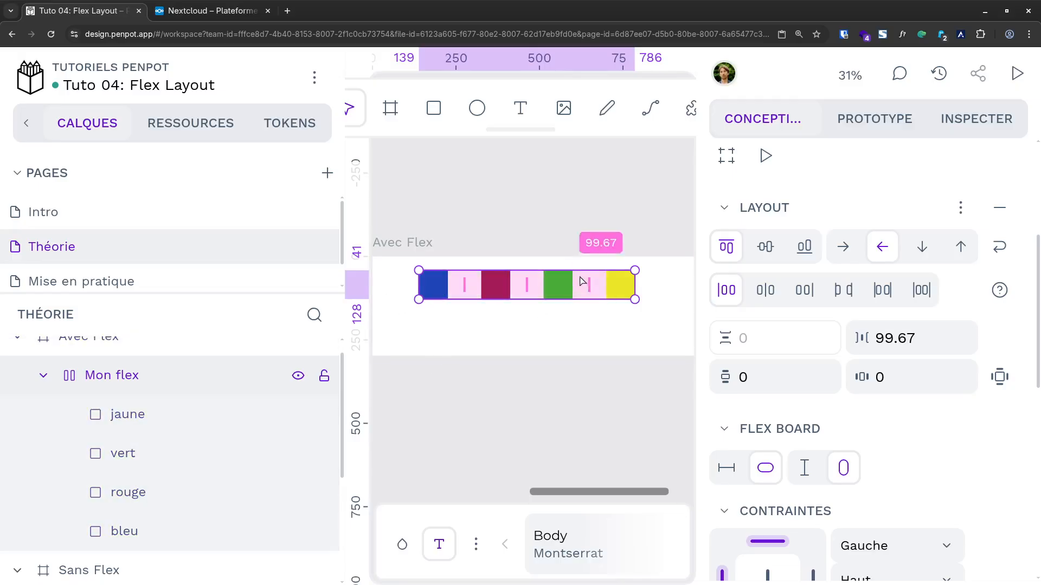
click(843, 249)
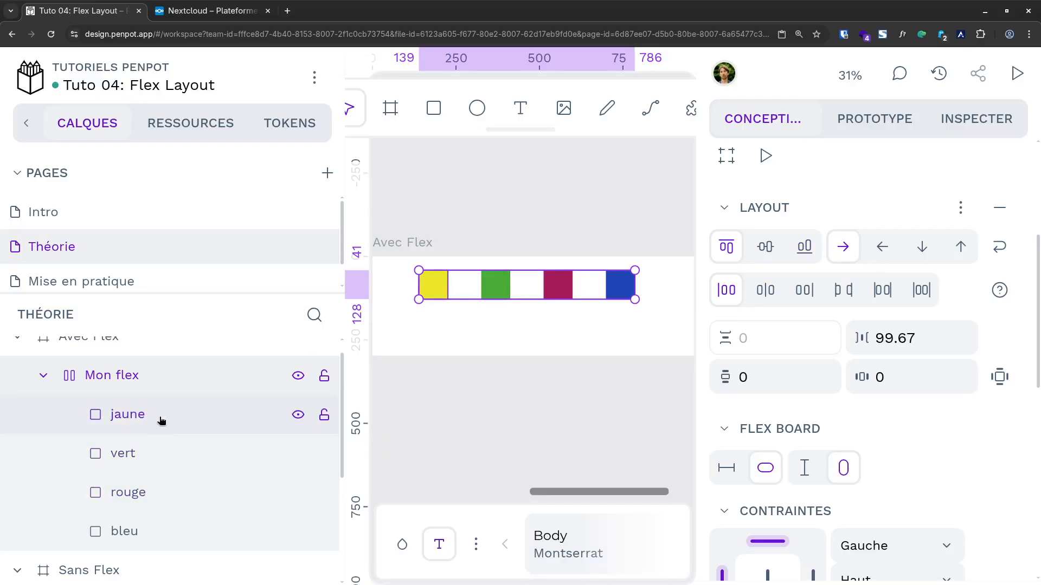
Step: Reorder the squares in Mon flex by moving vert above jaune and rouge to the top of the stack
click(154, 459)
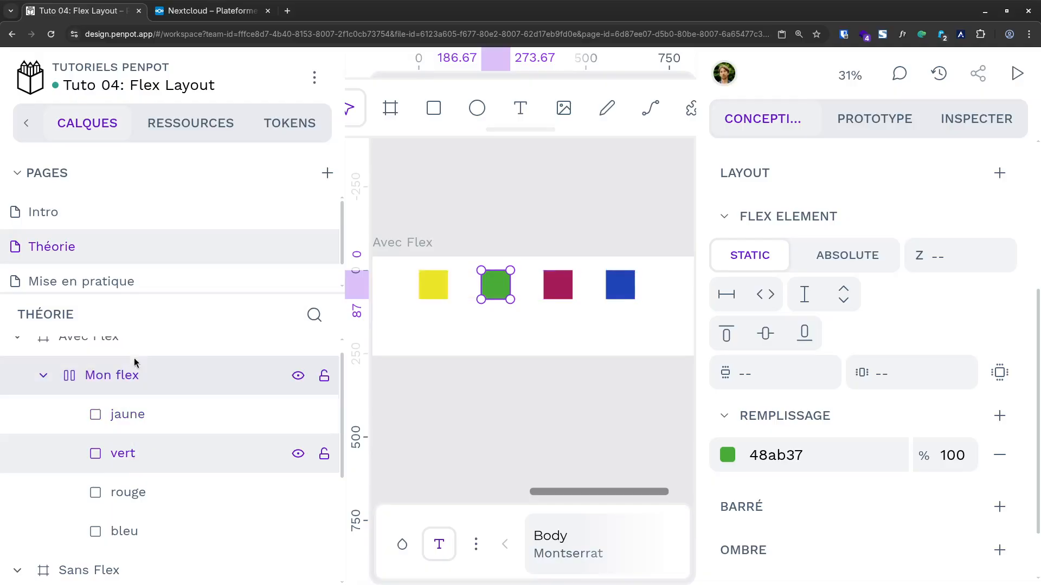
drag(145, 455, 154, 413)
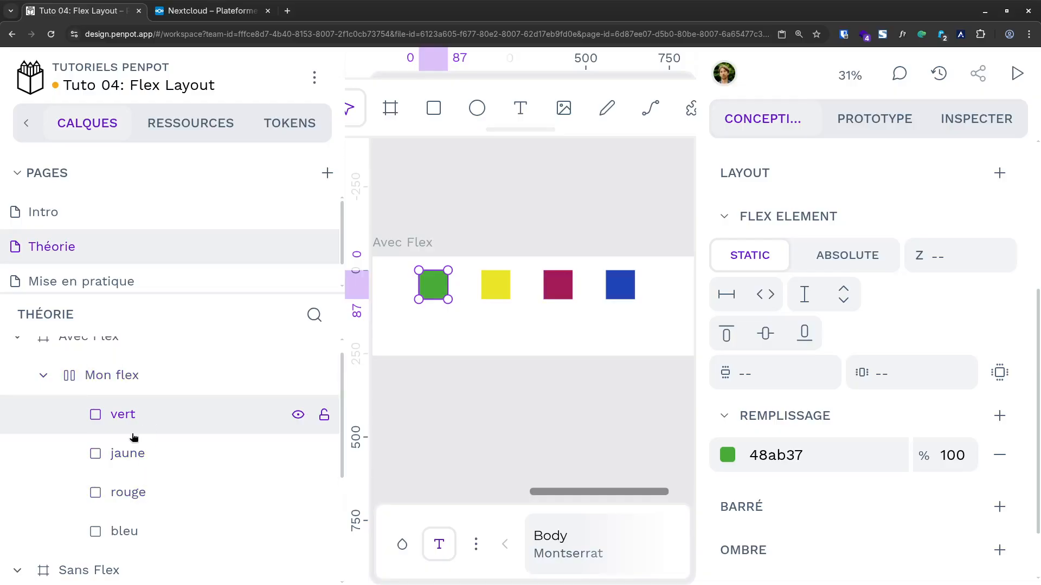
click(182, 491)
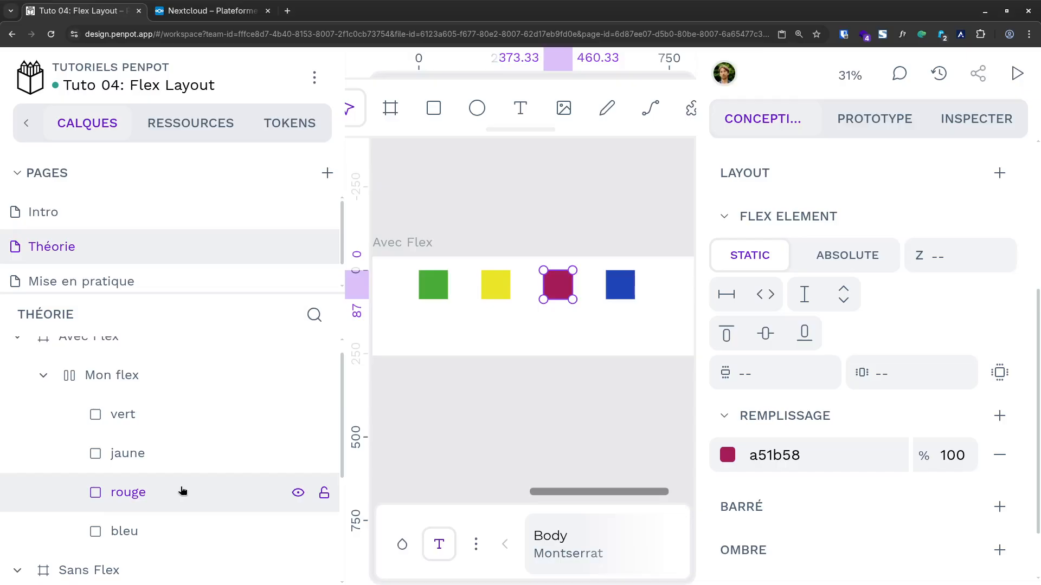
key(ctrl+Up)
key(ctrl+Up)
key(ctrl+Down)
key(ctrl+Down)
key(ctrl+Up)
key(ctrl+Up)
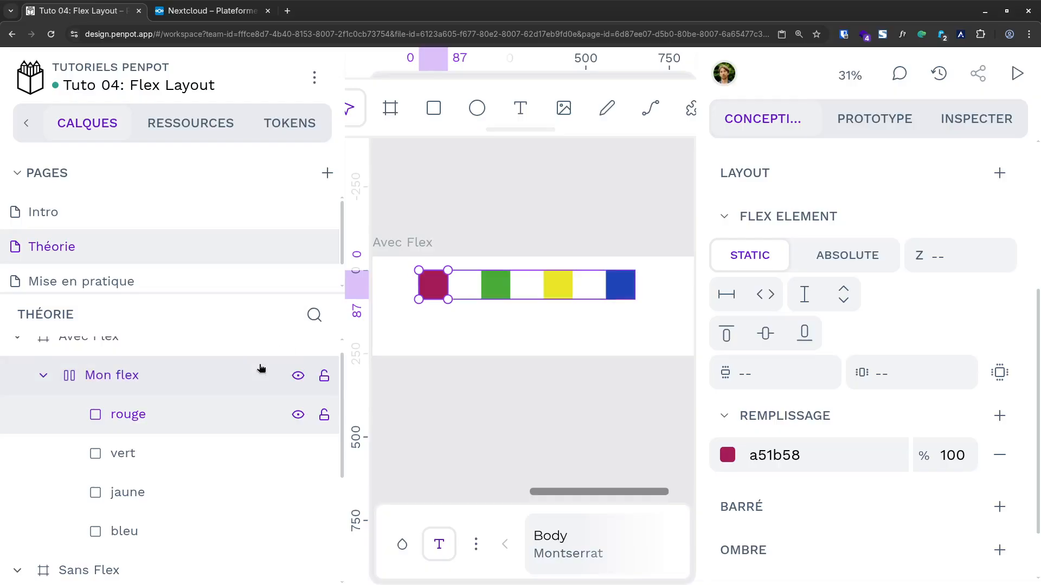
Step: Try the column direction and the reversed column direction on the Mon flex layout
click(150, 386)
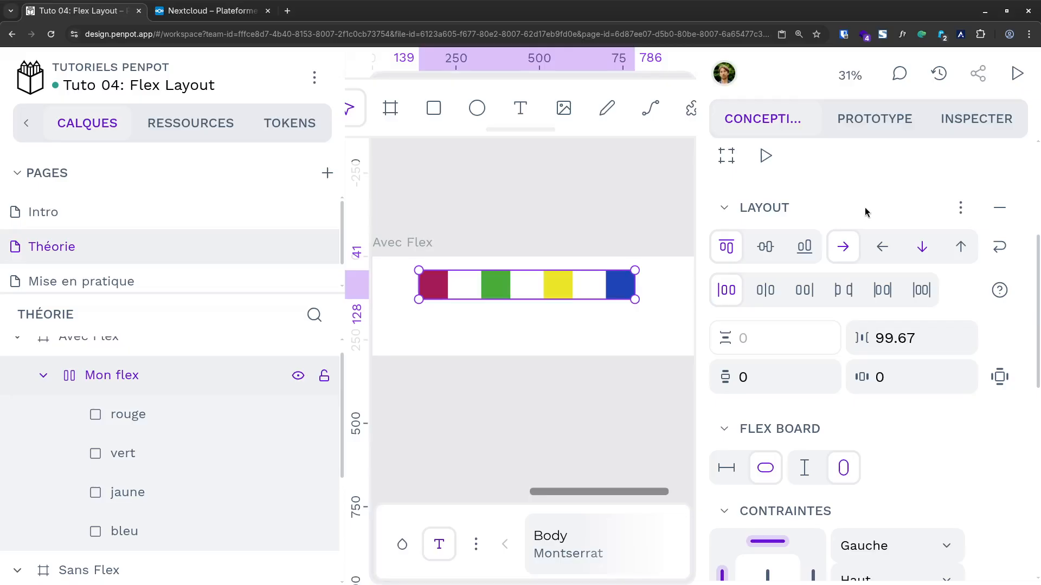
click(923, 249)
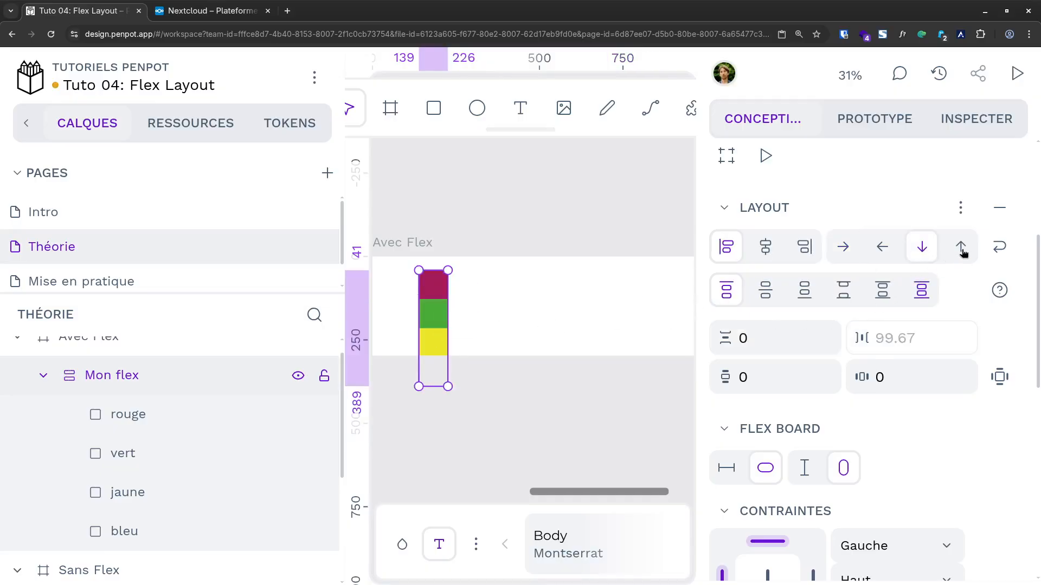
click(961, 250)
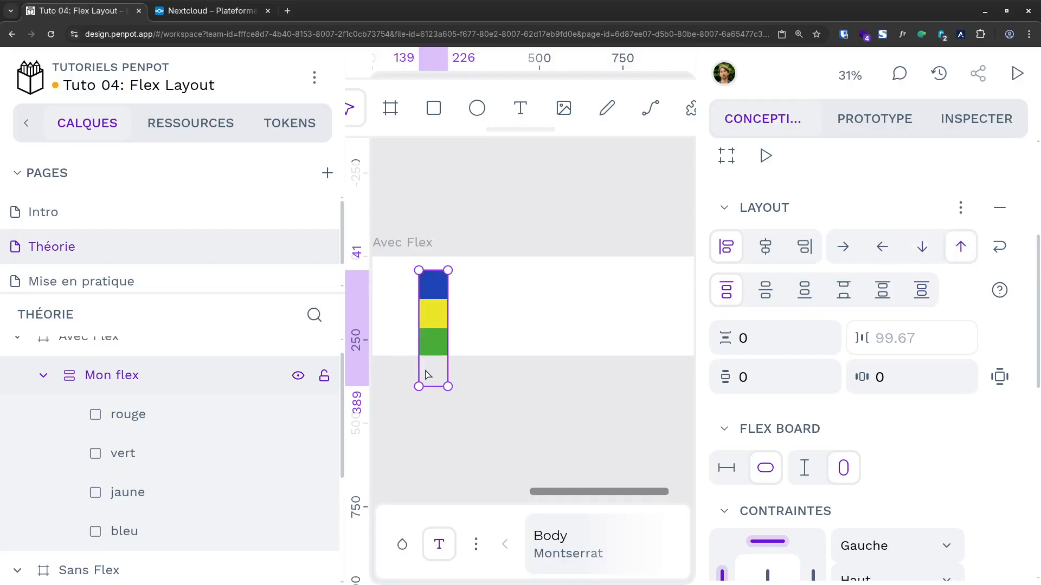
Step: Extend the Avec Flex board downwards to a height of about 592 and set Mon flex's direction back to row
click(464, 329)
drag(518, 356, 512, 454)
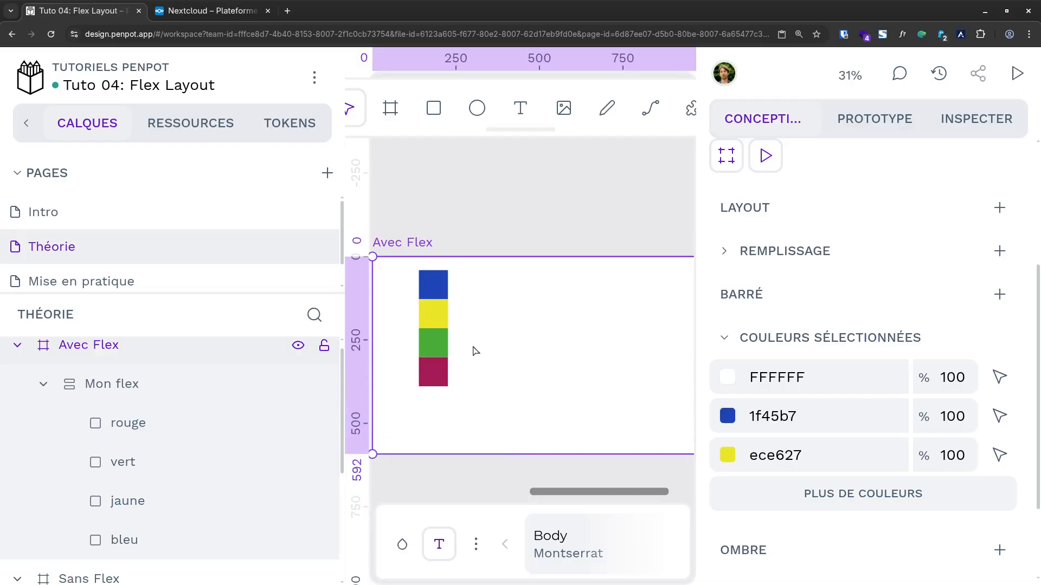
click(159, 383)
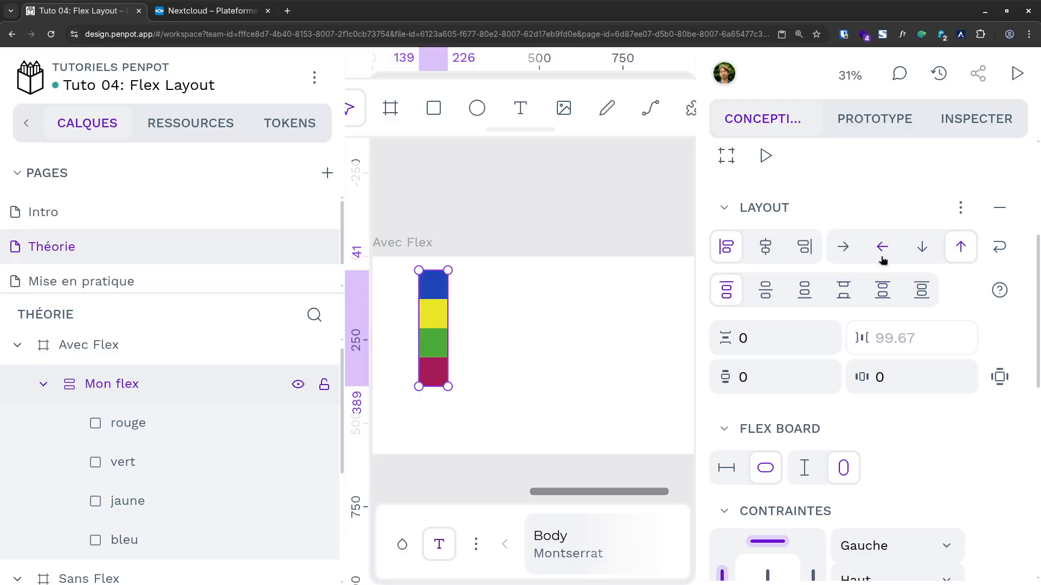
click(848, 253)
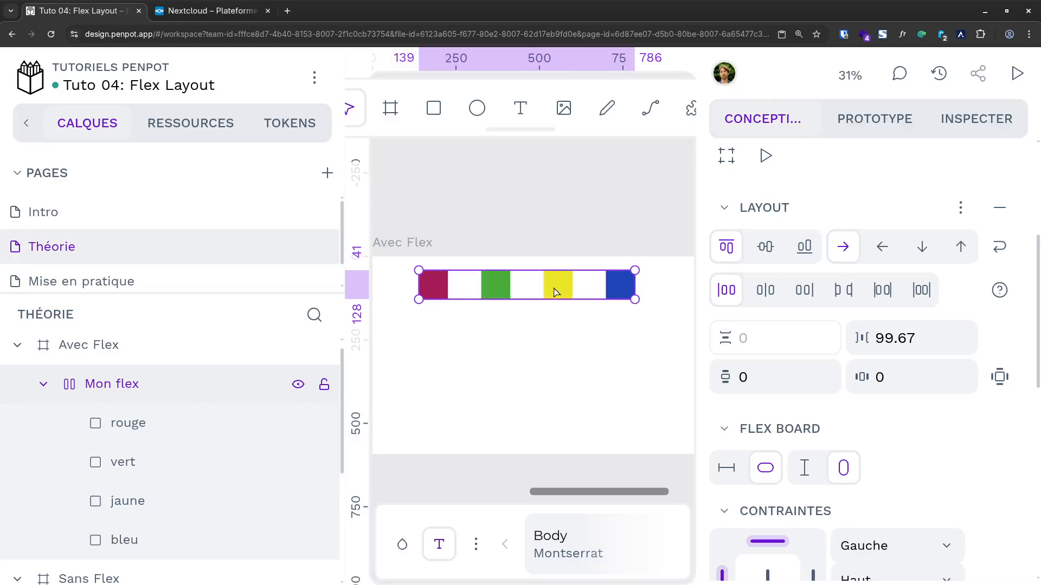
Step: Set the column gap between the squares in Mon flex to 50
click(900, 340)
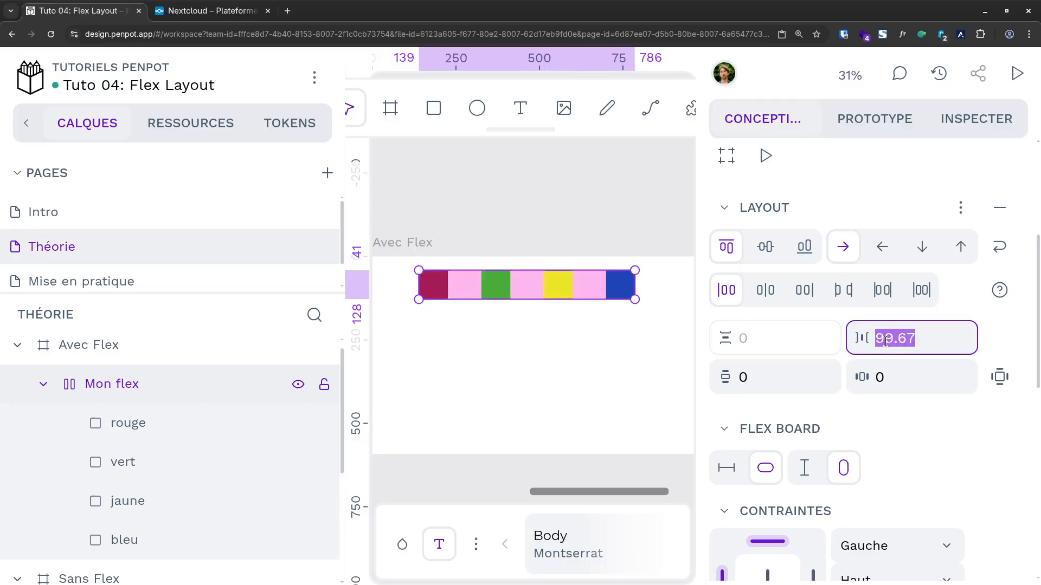
text(50)
key(Return)
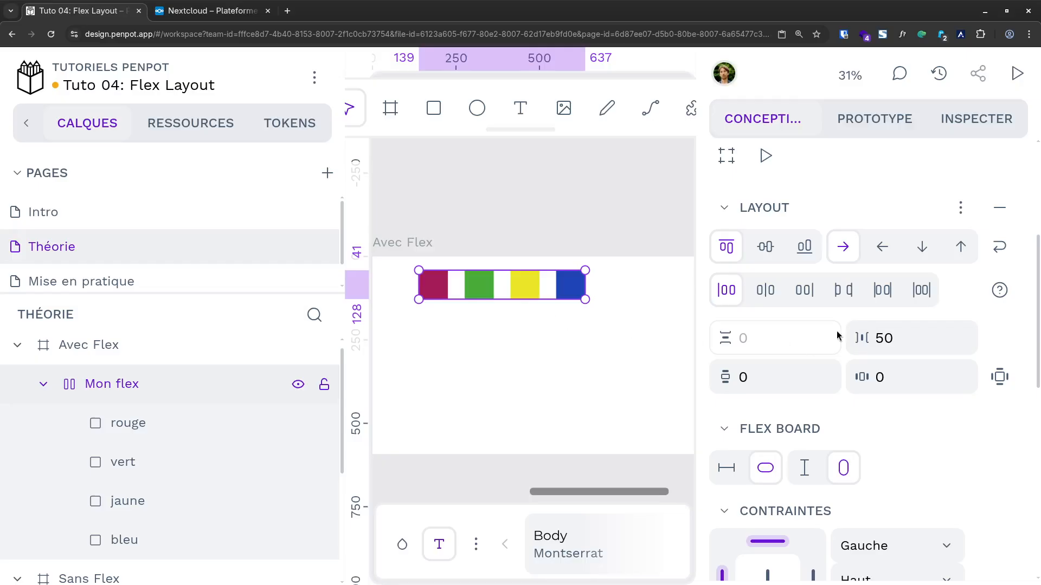
Step: Remove the column gap between the squares in Mon flex by setting it to 0, and set it to 40
click(898, 333)
text(0)
key(Return)
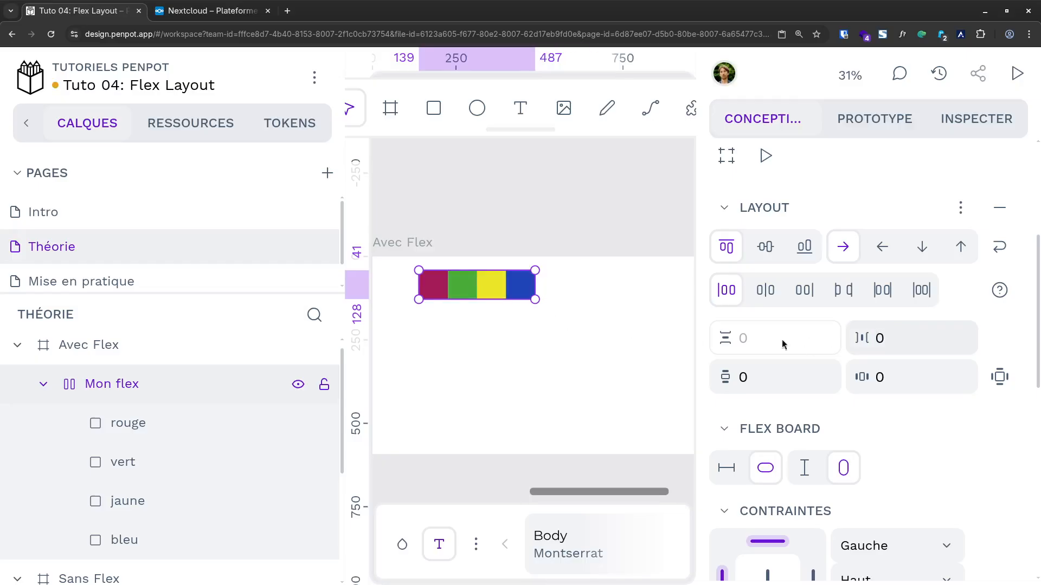
click(888, 339)
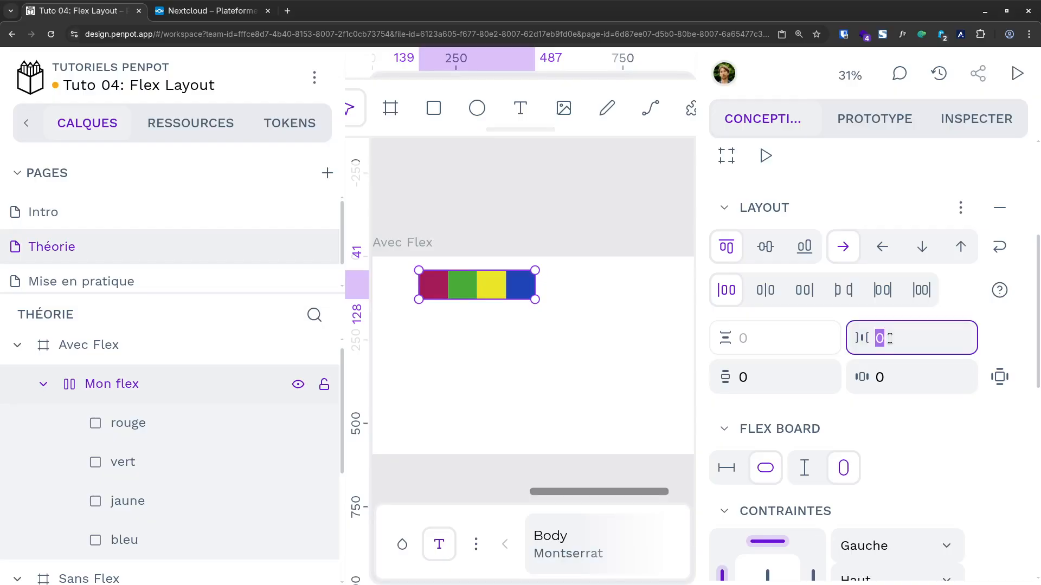
text(40)
key(Return)
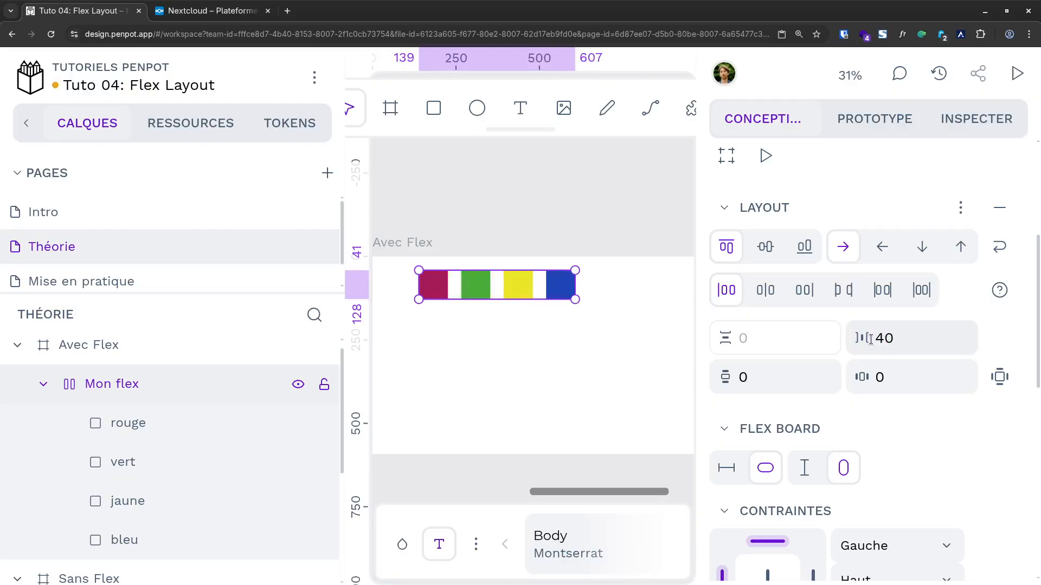
Step: Switch Mon flex to the column direction and set its row gap to 40
click(922, 248)
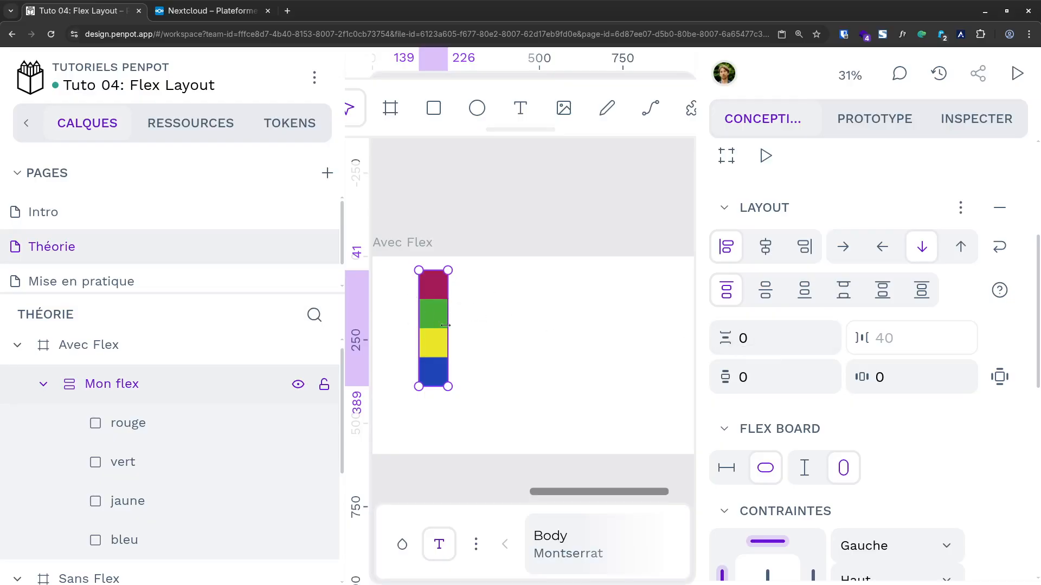
click(753, 340)
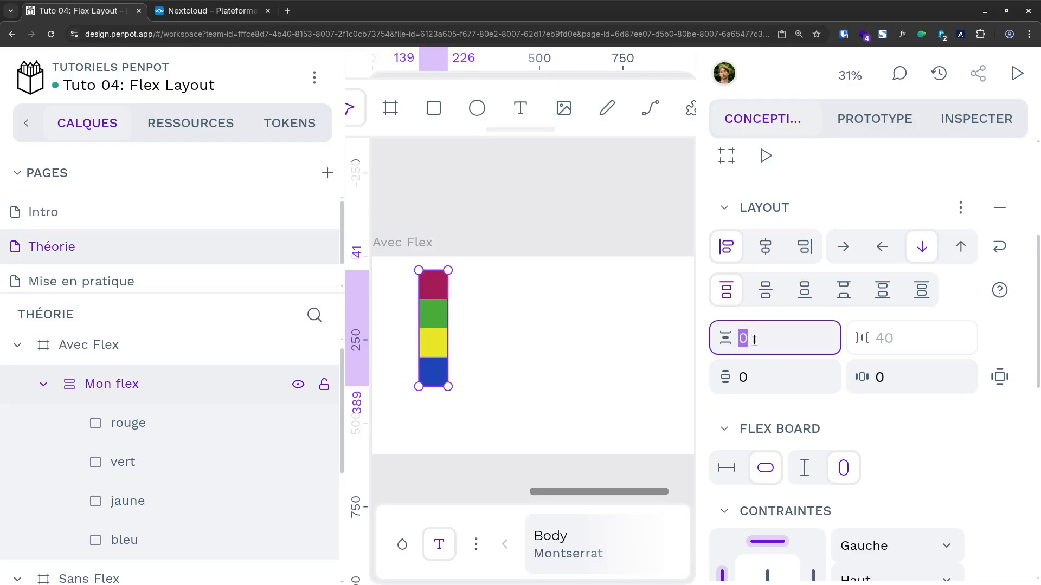
text(40)
key(Return)
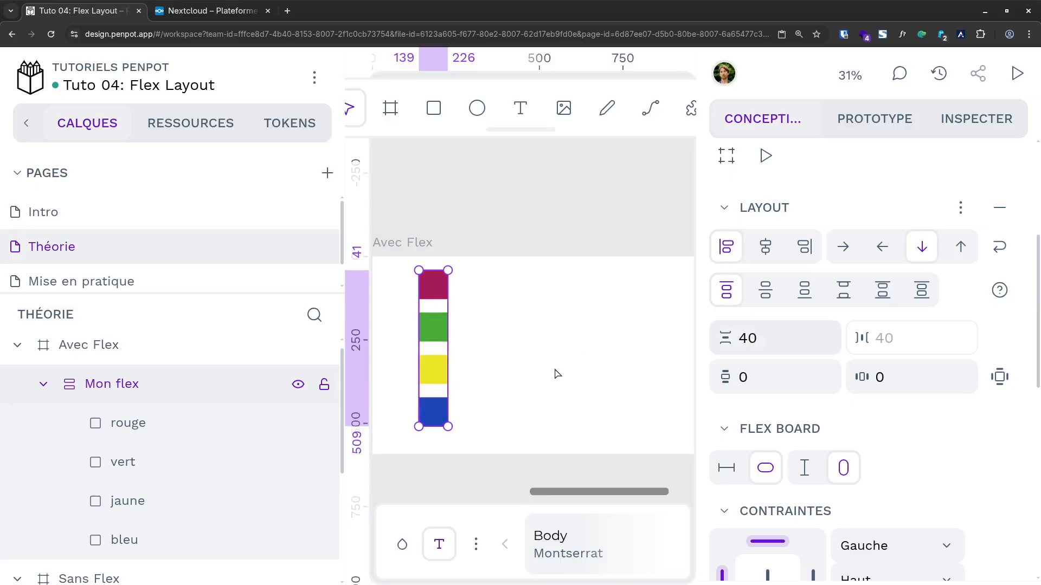
Step: Try the reversed column and reversed row directions on Mon flex, and set its direction back to row
click(962, 250)
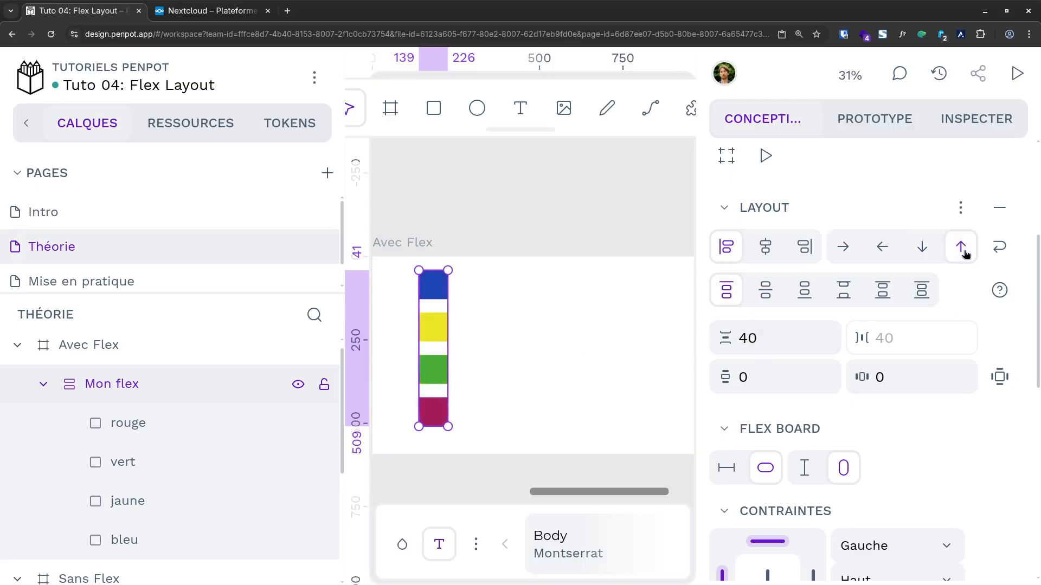
click(938, 252)
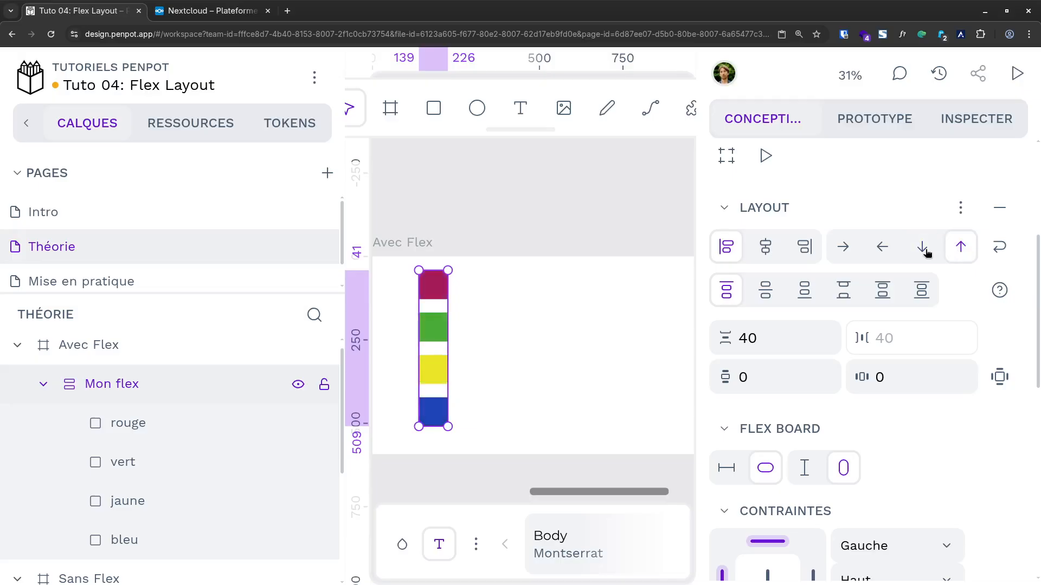
click(877, 251)
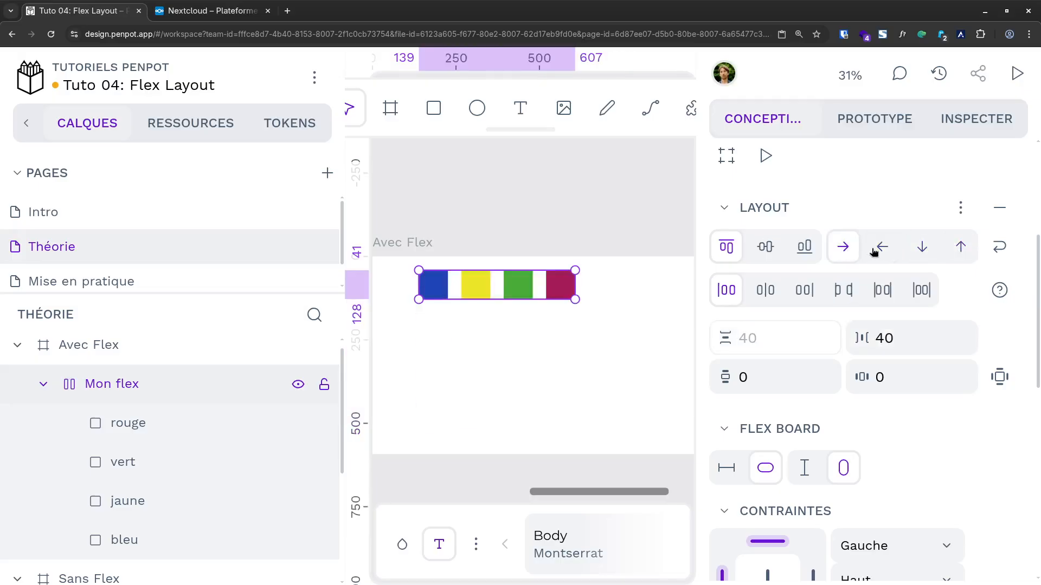
click(922, 251)
click(843, 251)
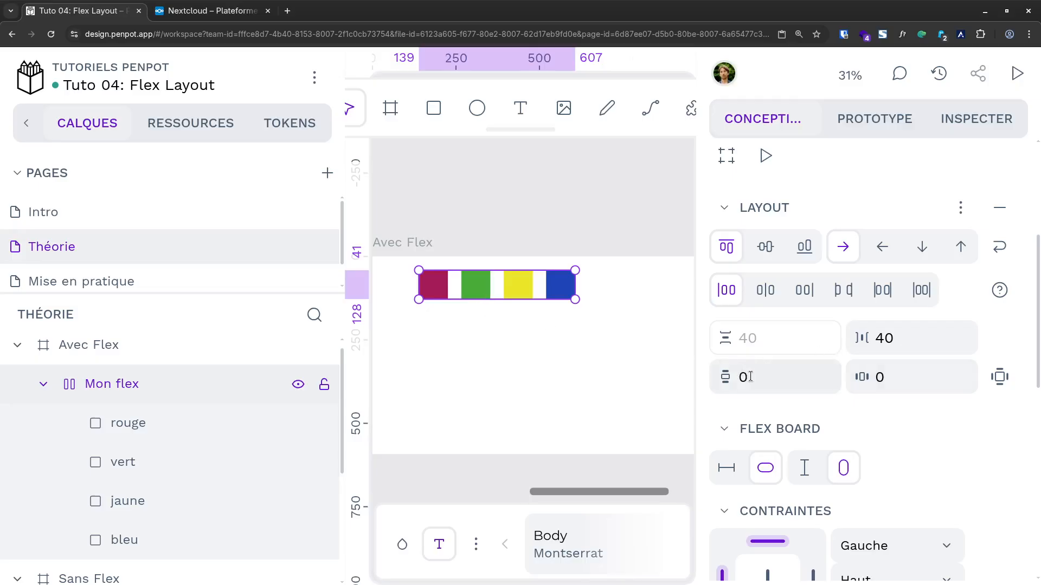
Step: Set Mon flex's vertical padding to 20 and its horizontal padding to 50
click(776, 379)
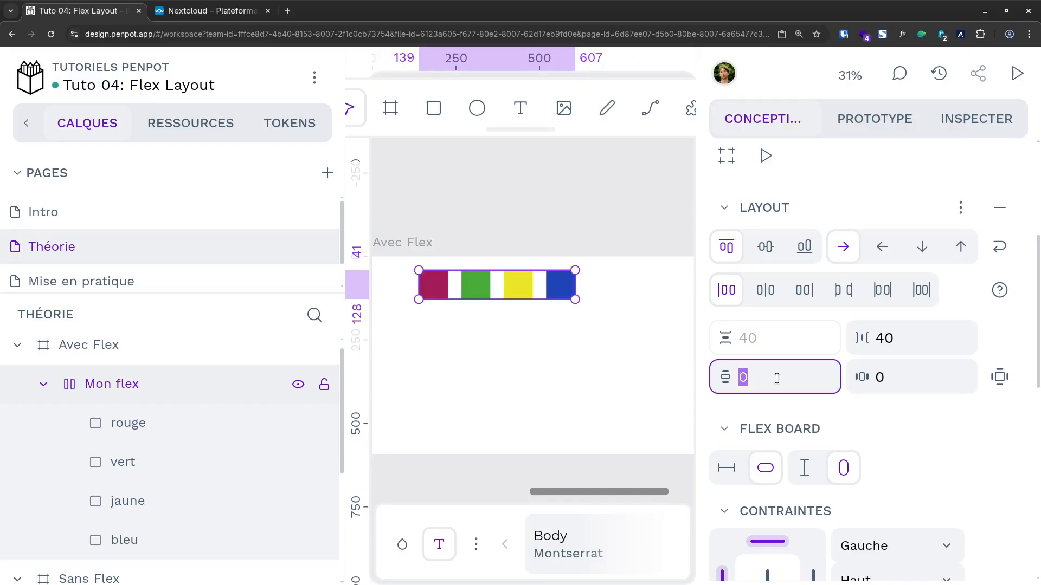
text(20)
key(Return)
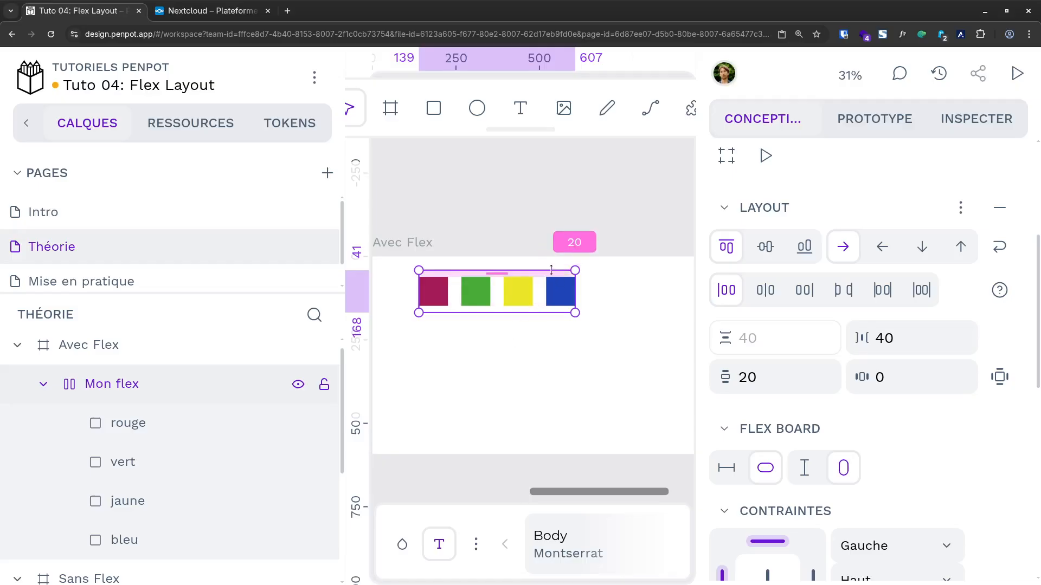
click(906, 373)
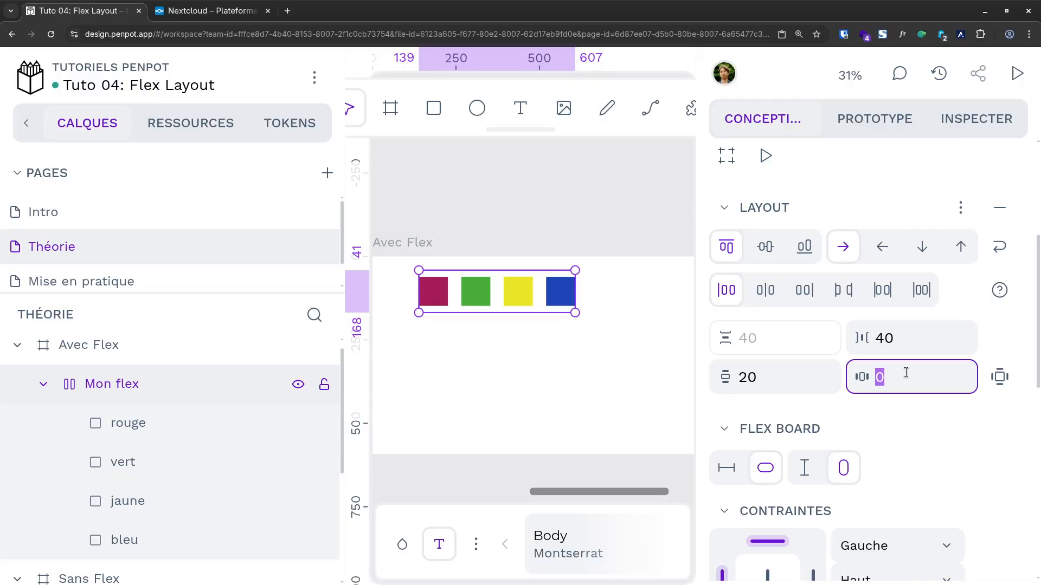
text(50)
key(Return)
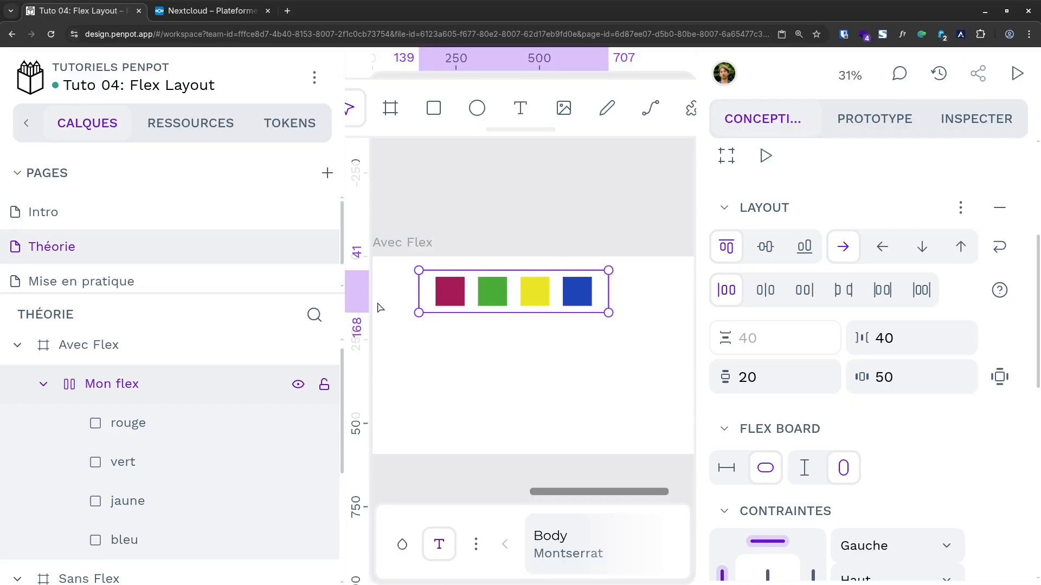
Step: Switch to the Nextcloud website and examine how the cards, logos and main navigation entries are spaced
click(215, 18)
scroll(448, 347, up, 15)
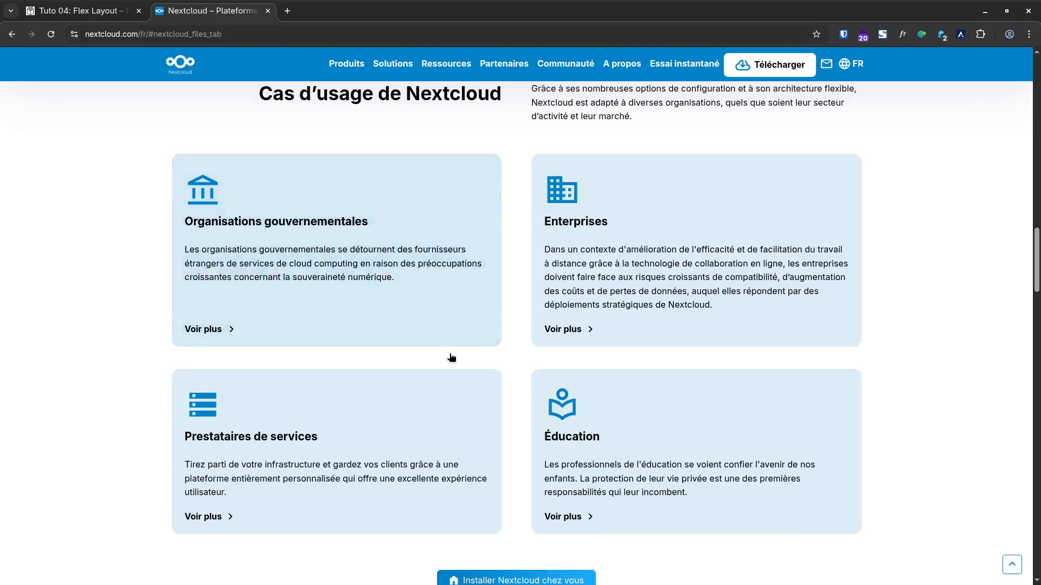
scroll(439, 312, down, 4)
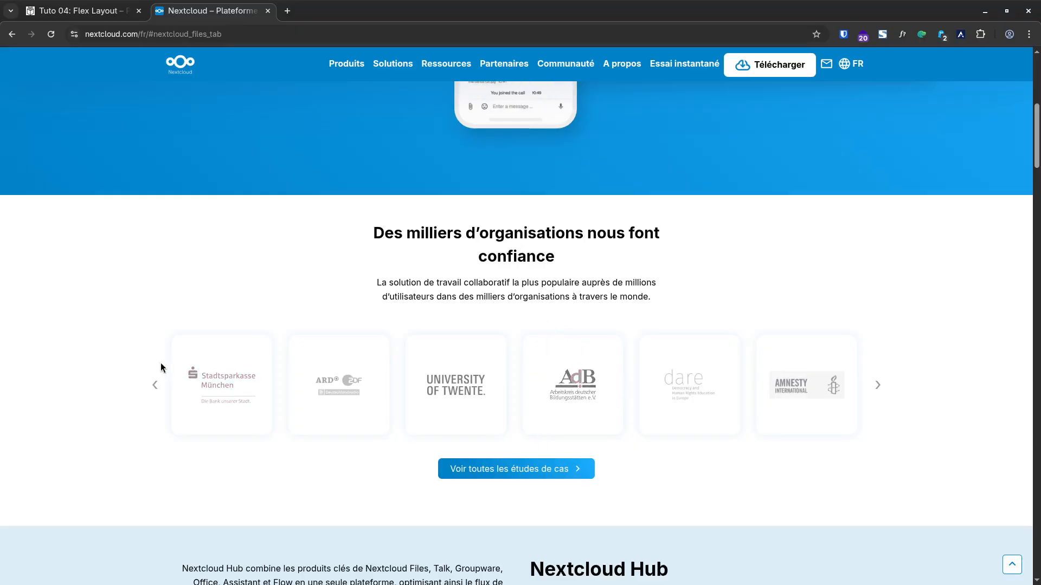
scroll(803, 390, up, 8)
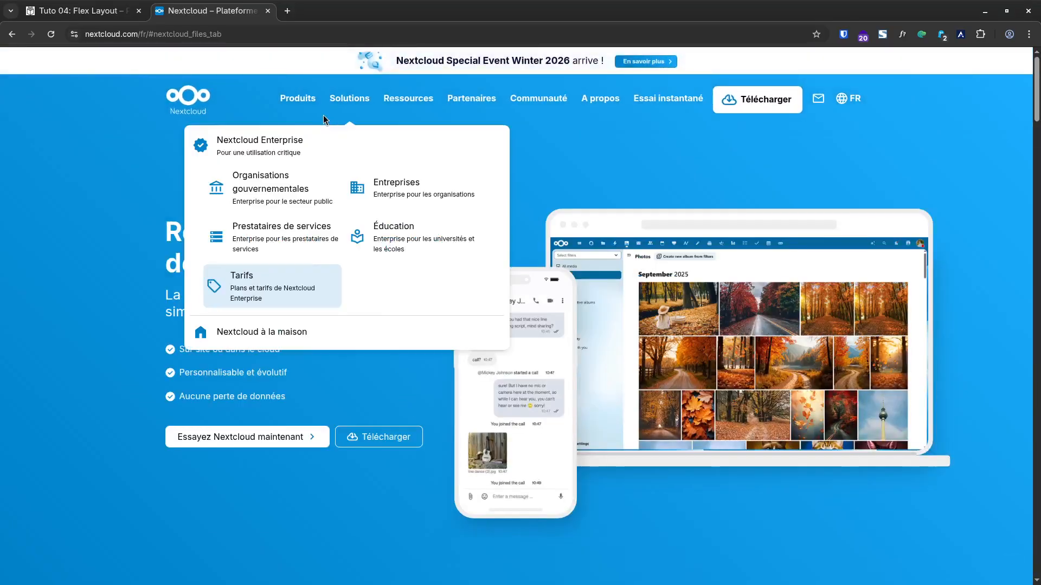
mouse_move(416, 103)
mouse_move(469, 104)
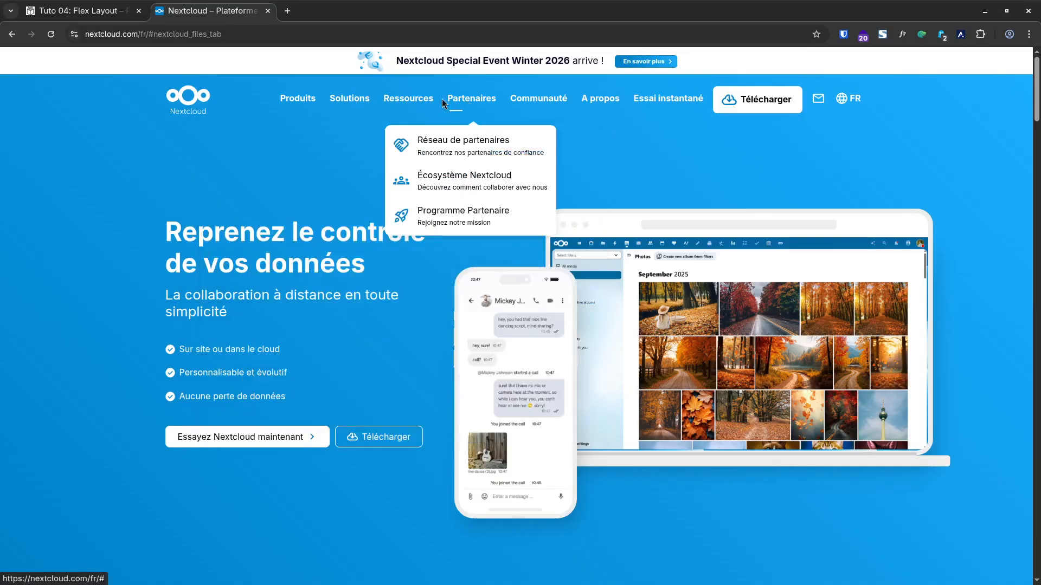
mouse_move(524, 108)
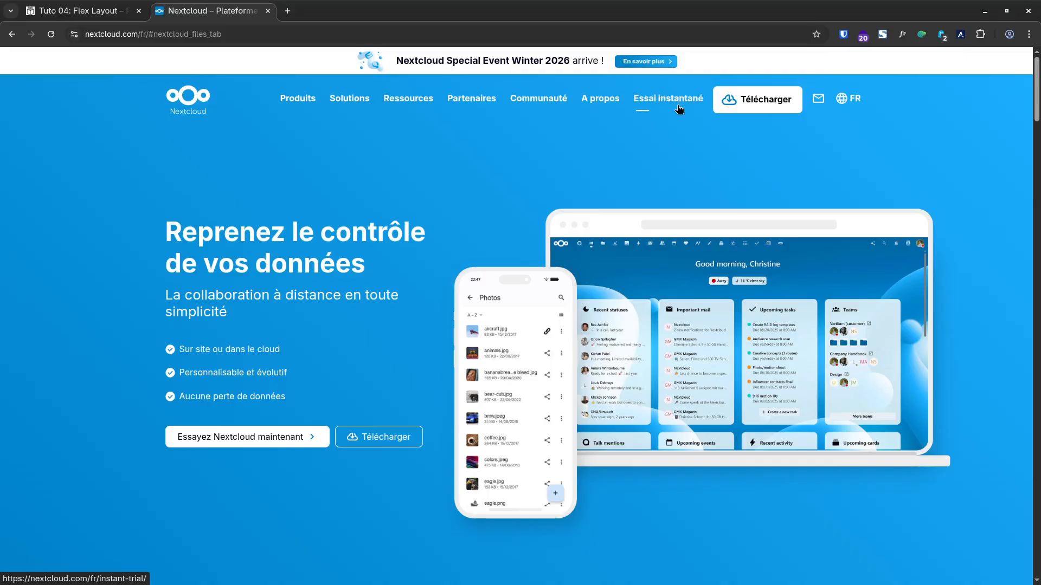
Step: Return to Penpot, give Mon flex a pale turquoise d9fefb fill and deselect it
click(82, 11)
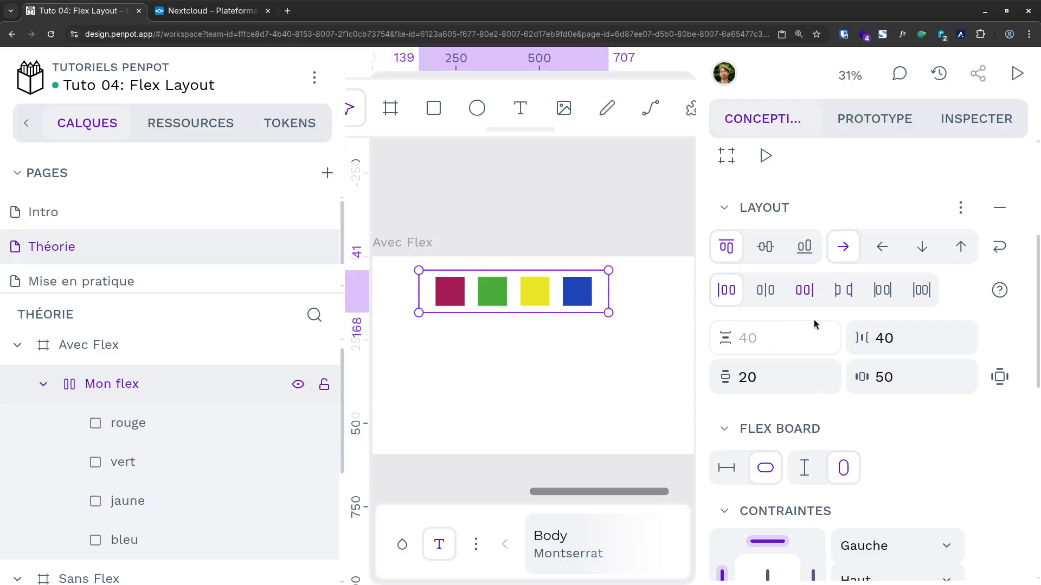
scroll(803, 328, down, 7)
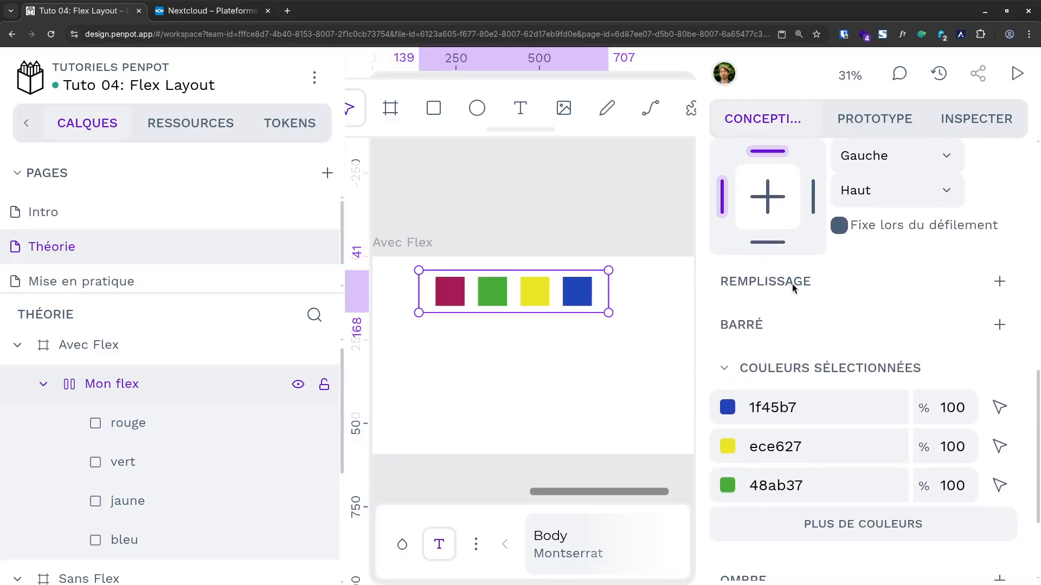
click(1001, 283)
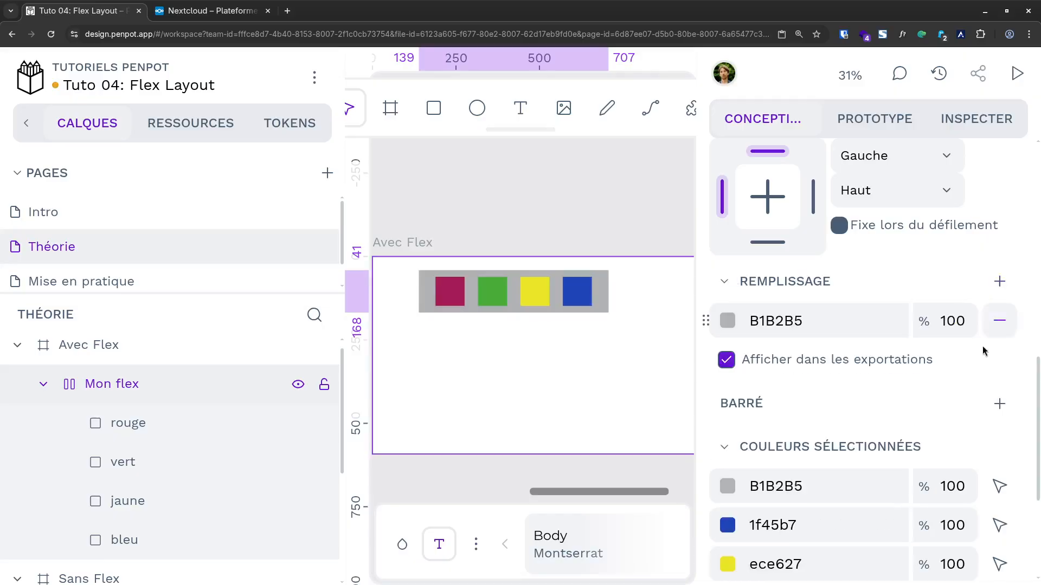
click(733, 325)
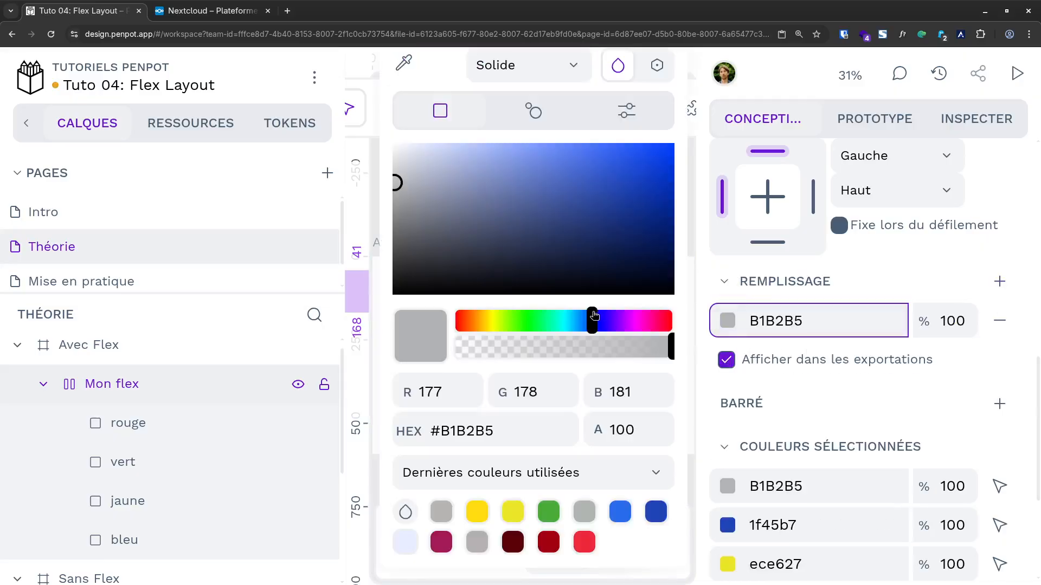
click(563, 321)
drag(499, 208, 429, 139)
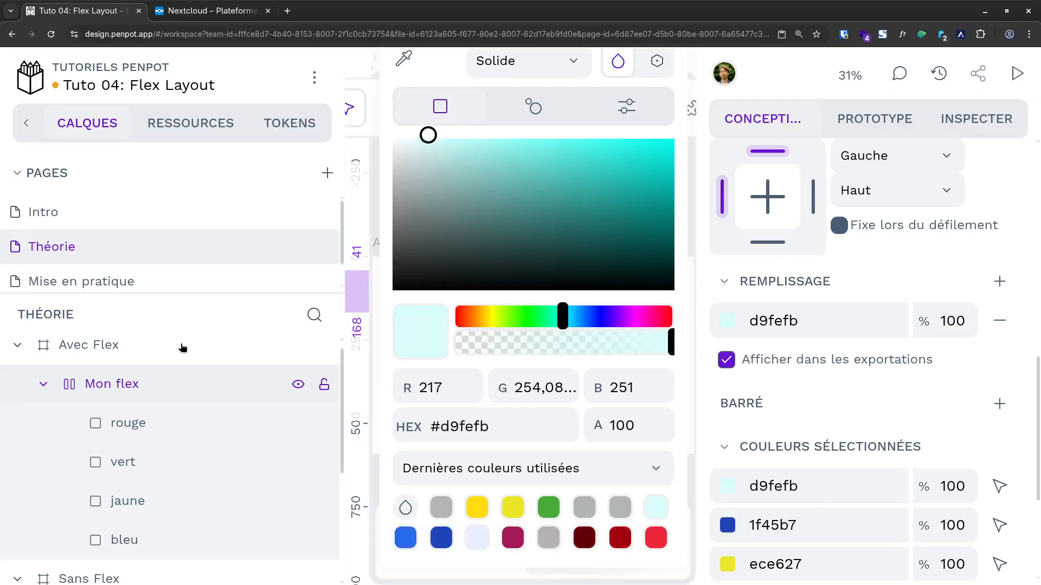
key(Escape)
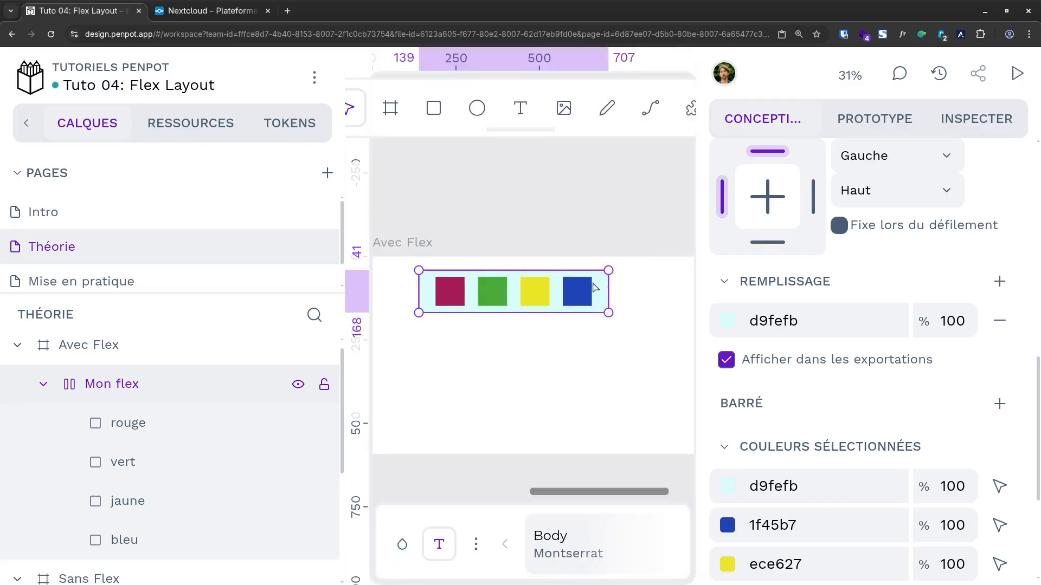
click(600, 237)
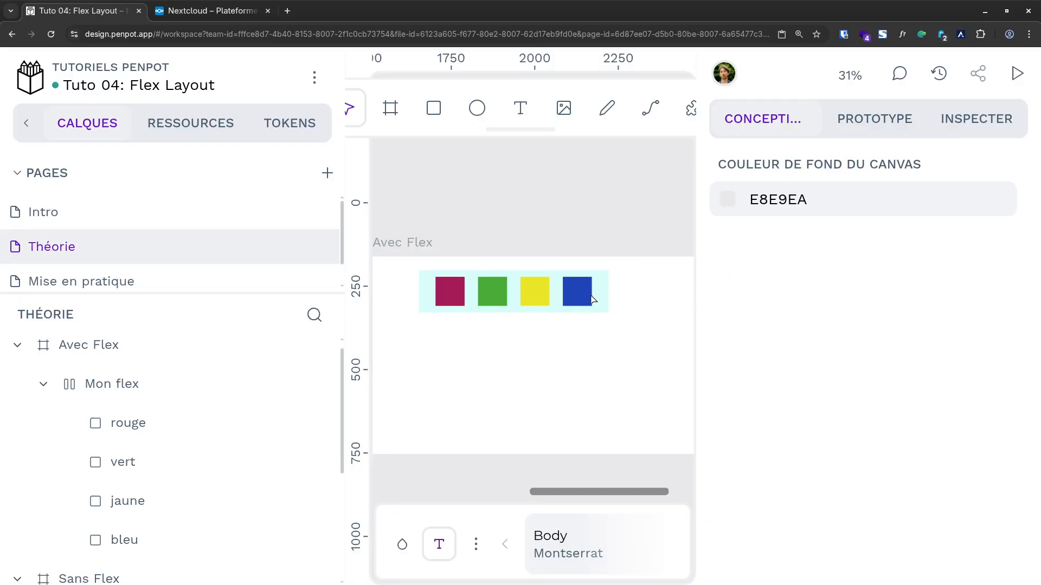
Step: Select Mon flex and examine its layout, gap, padding and flex board settings
click(146, 398)
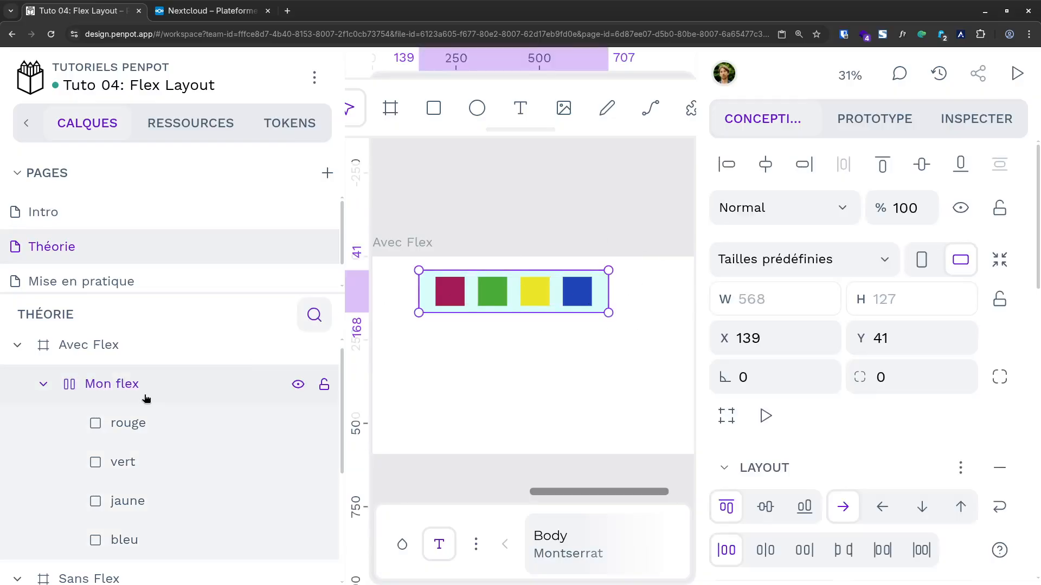
scroll(862, 360, down, 3)
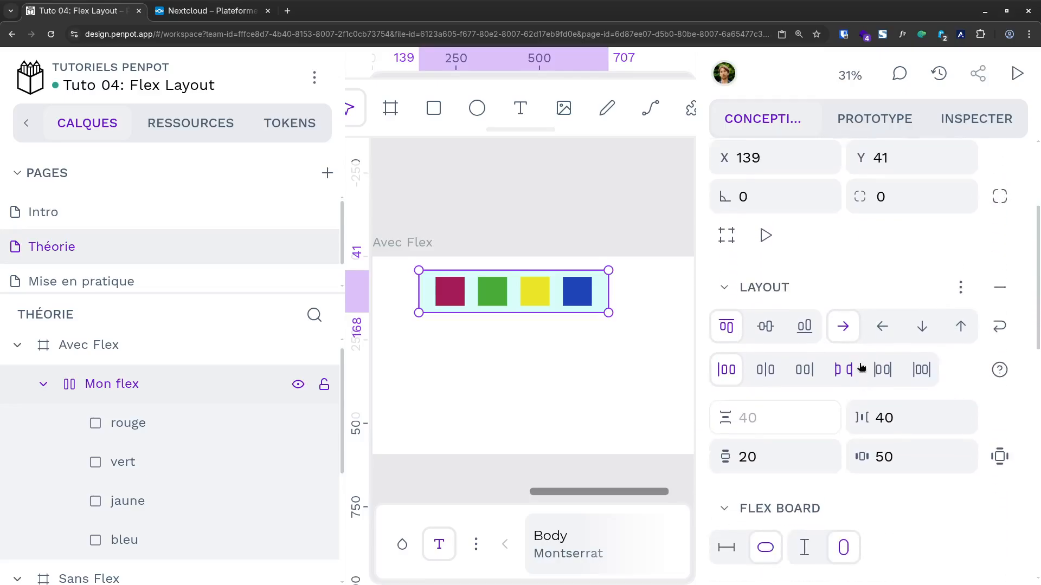
scroll(861, 367, down, 2)
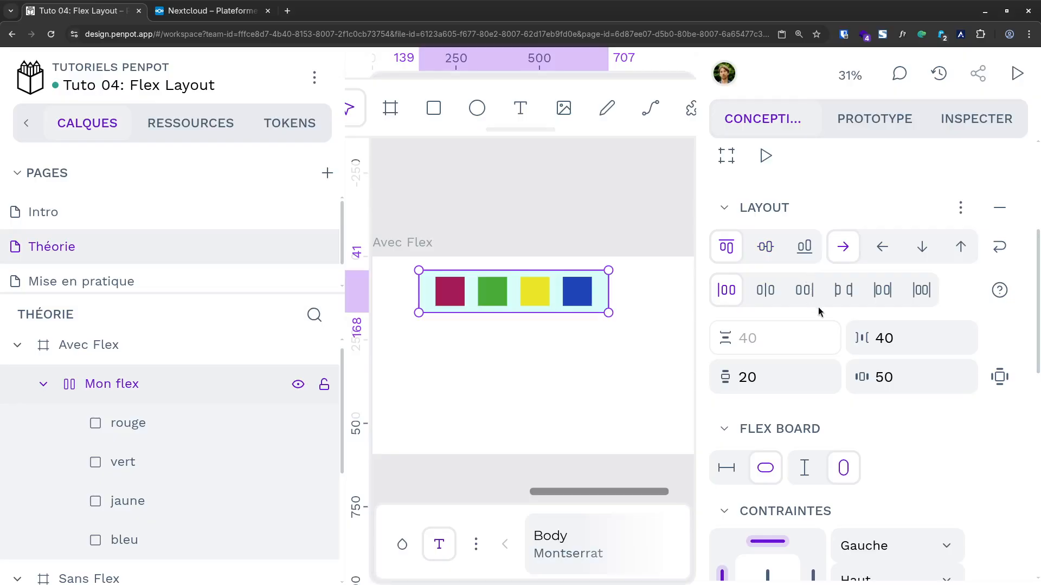
scroll(777, 384, down, 2)
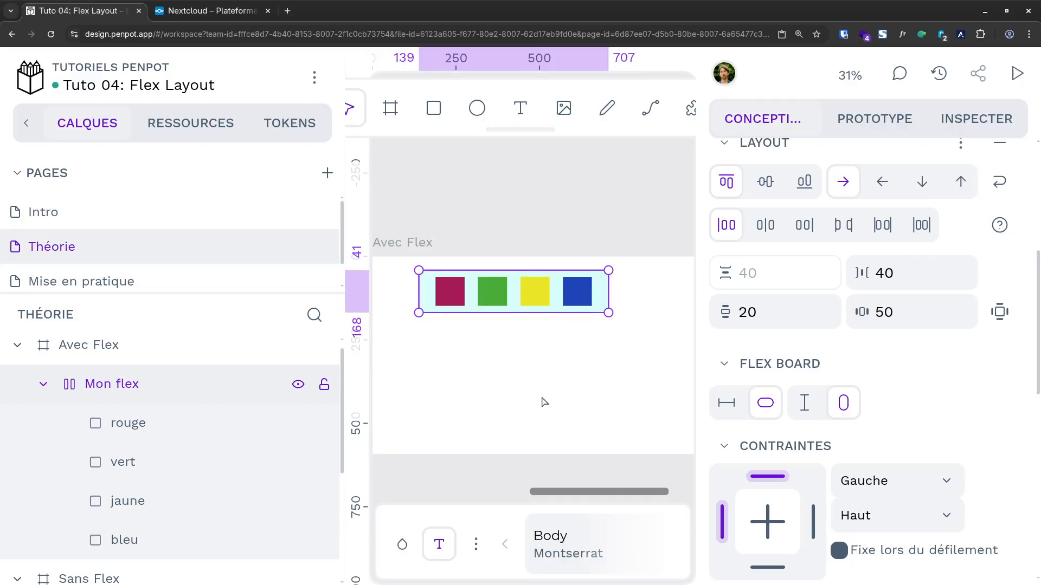
Step: Try deleting the yellow square from Mon flex, and undo the deletion
click(535, 302)
key(Delete)
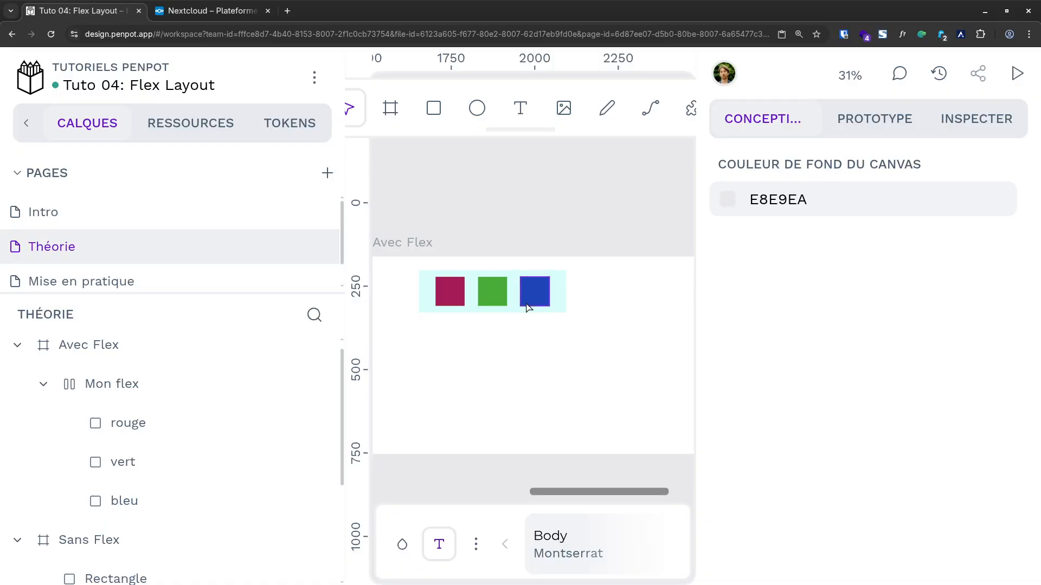
key(ctrl+z)
Step: Duplicate the bleu square inside Mon flex and select the Mon flex board
click(574, 297)
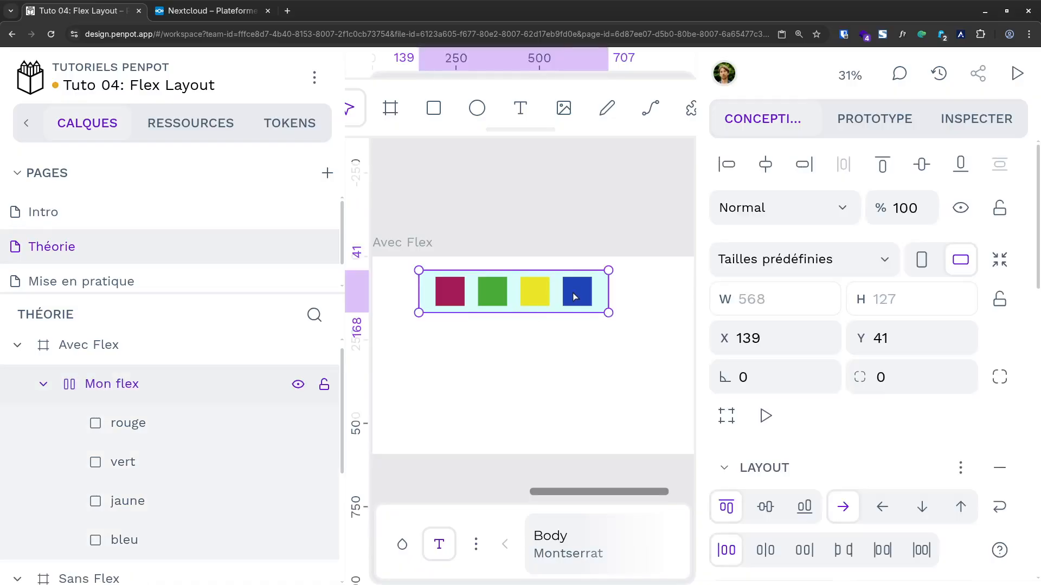
click(573, 296)
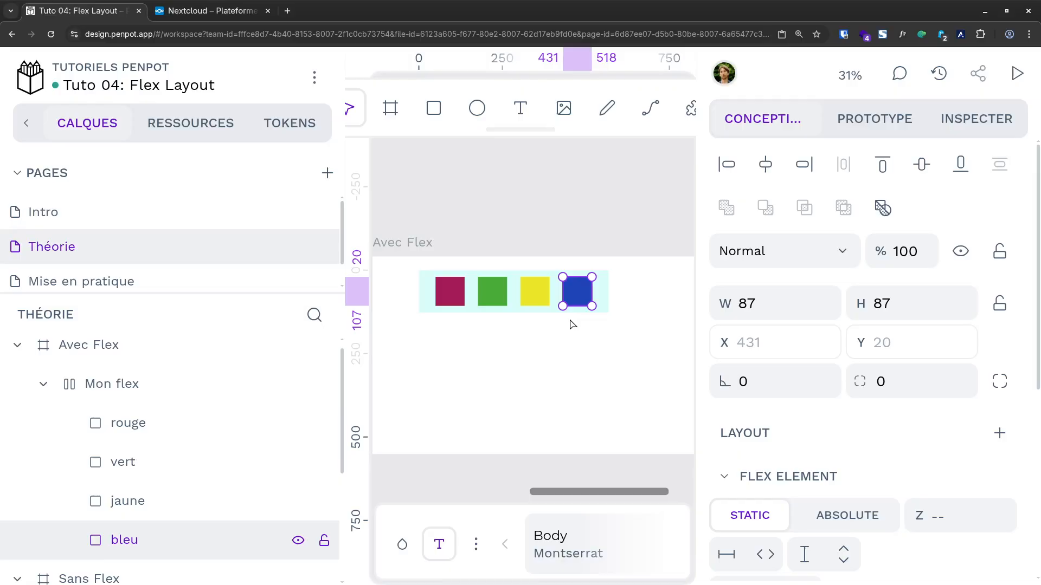
key(ctrl+d)
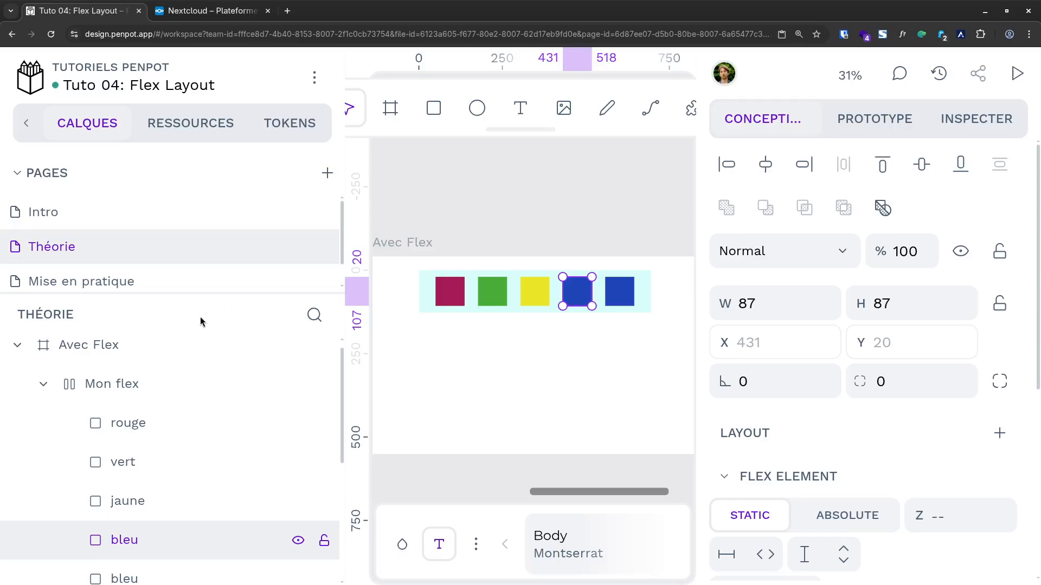
click(176, 384)
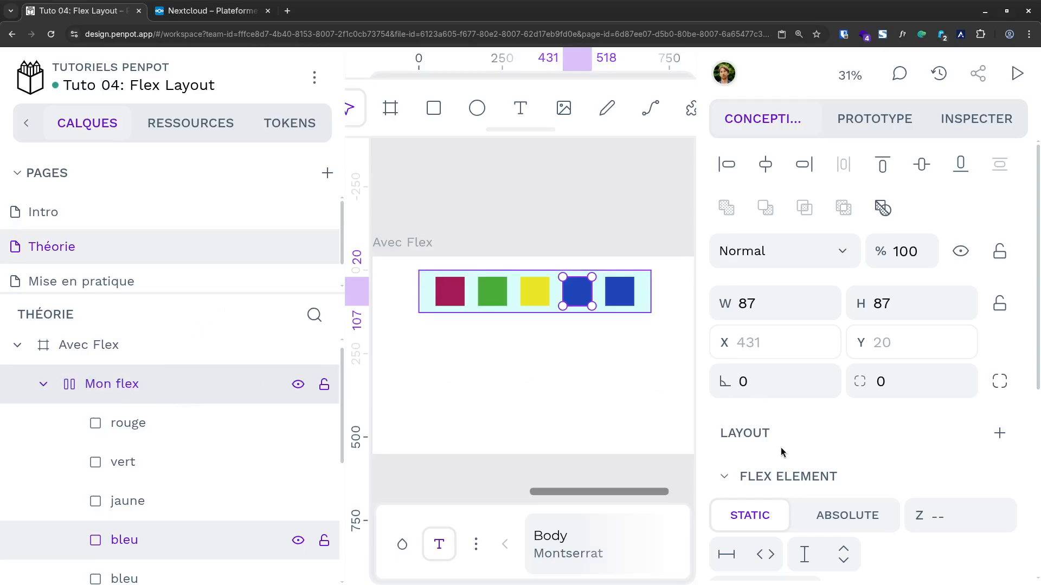
Step: Change the Mon flex board's fill to dark teal 016159
scroll(782, 448, down, 3)
scroll(785, 450, down, 10)
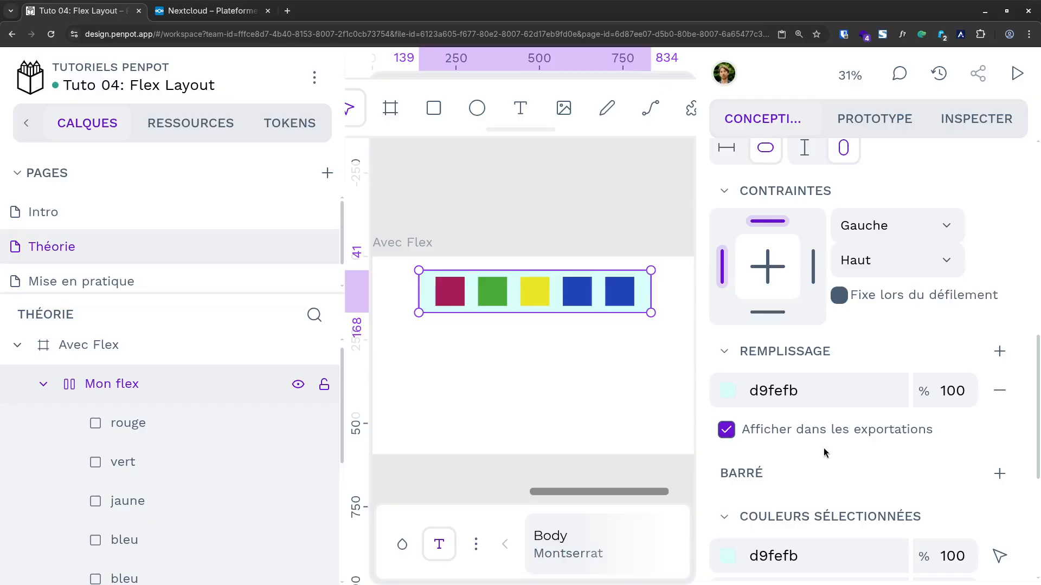
click(728, 386)
drag(648, 243, 663, 228)
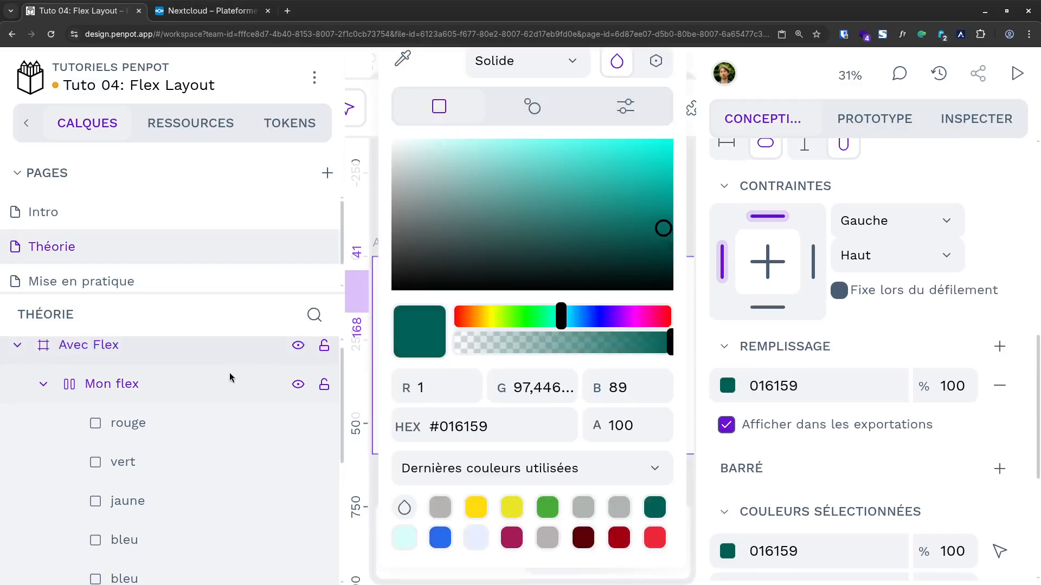
click(212, 389)
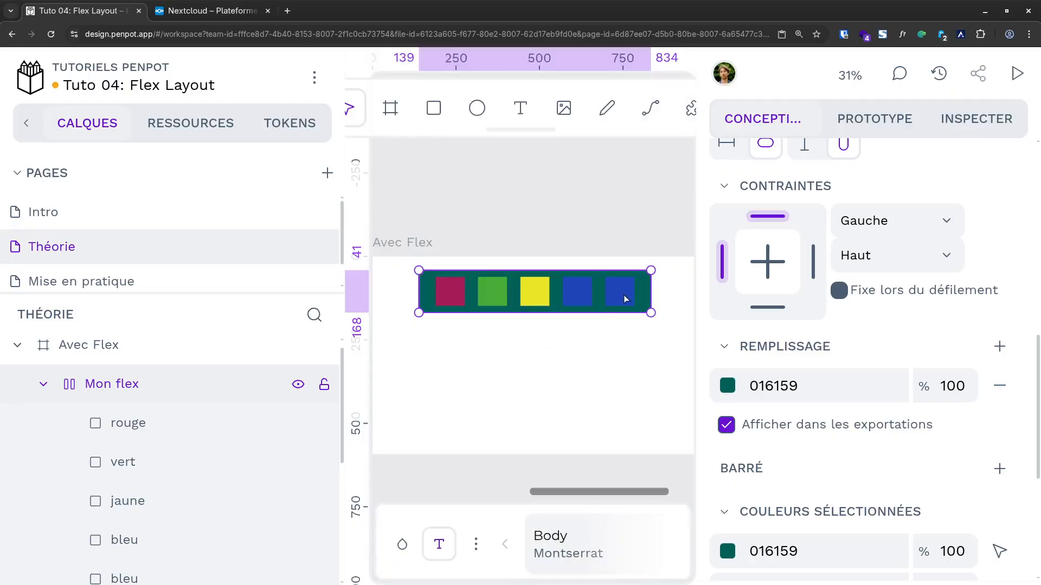
Step: Recolor the last blue square in Mon flex to light turquoise a0f4ef and deselect it
click(622, 300)
click(727, 382)
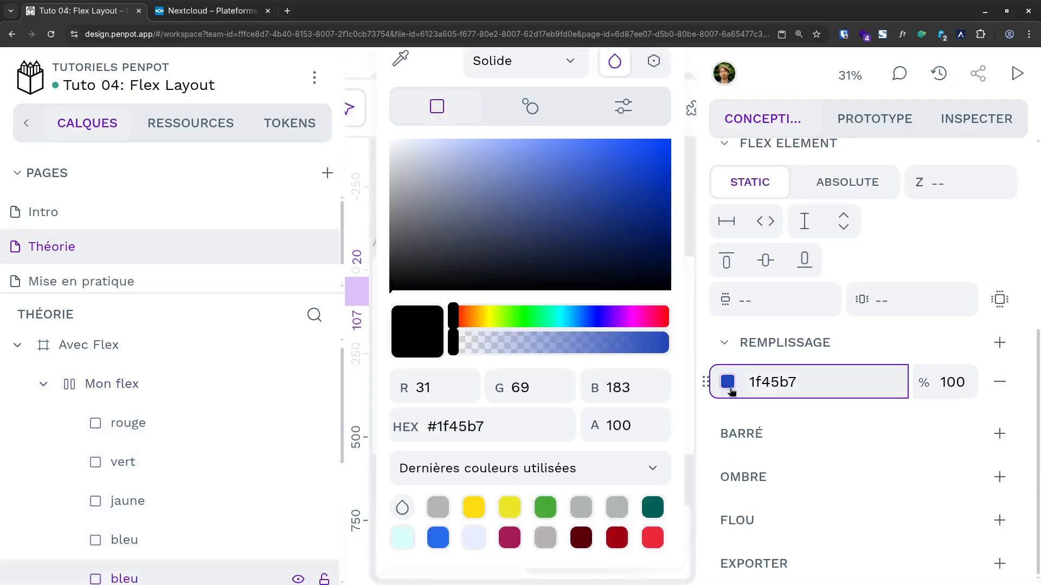
click(559, 318)
drag(497, 160, 487, 144)
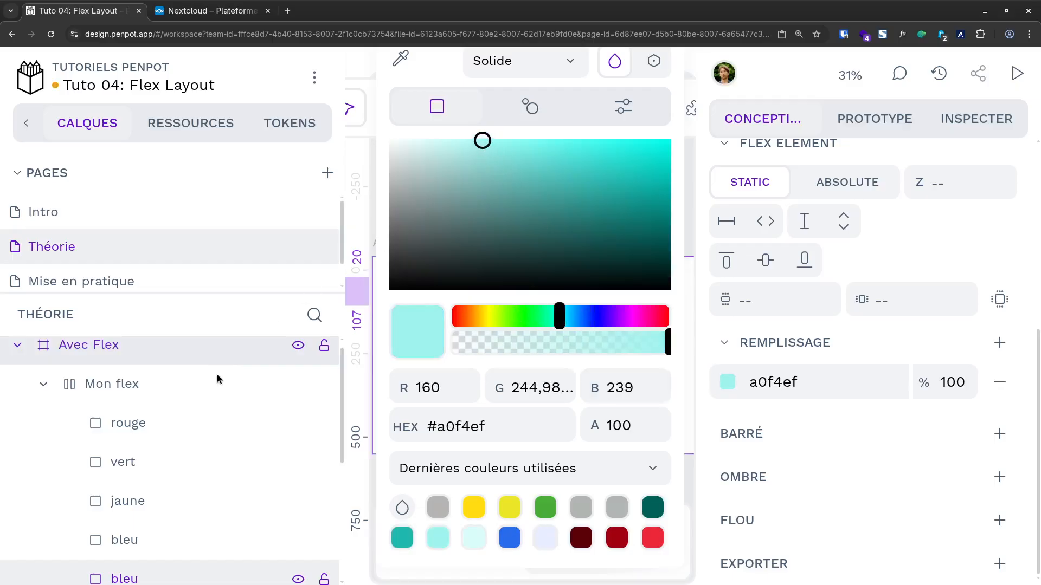
click(217, 382)
click(608, 226)
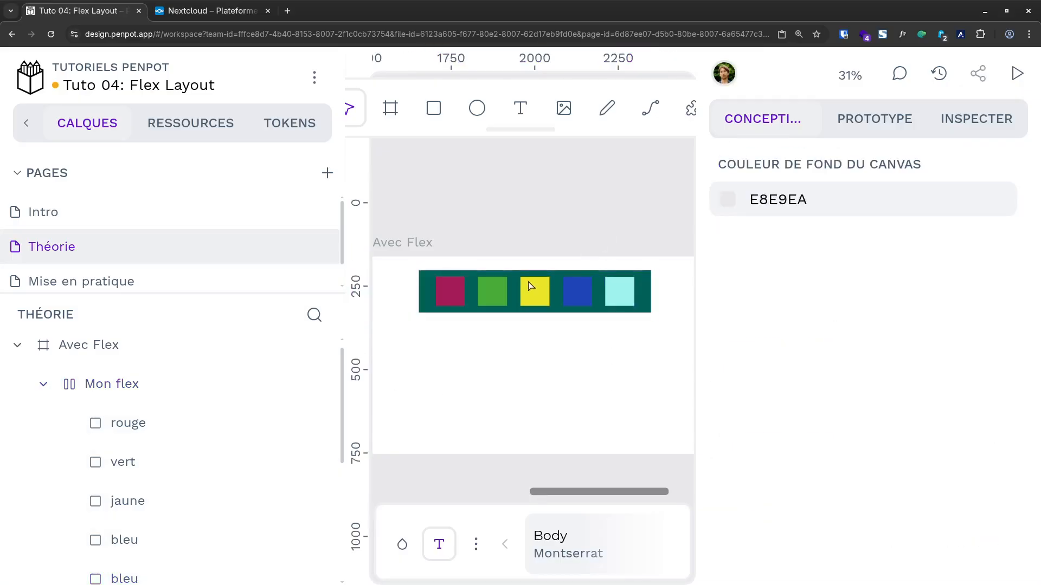
Step: Set Mon flex to a fixed width and delete its light turquoise square
click(520, 285)
scroll(798, 422, down, 5)
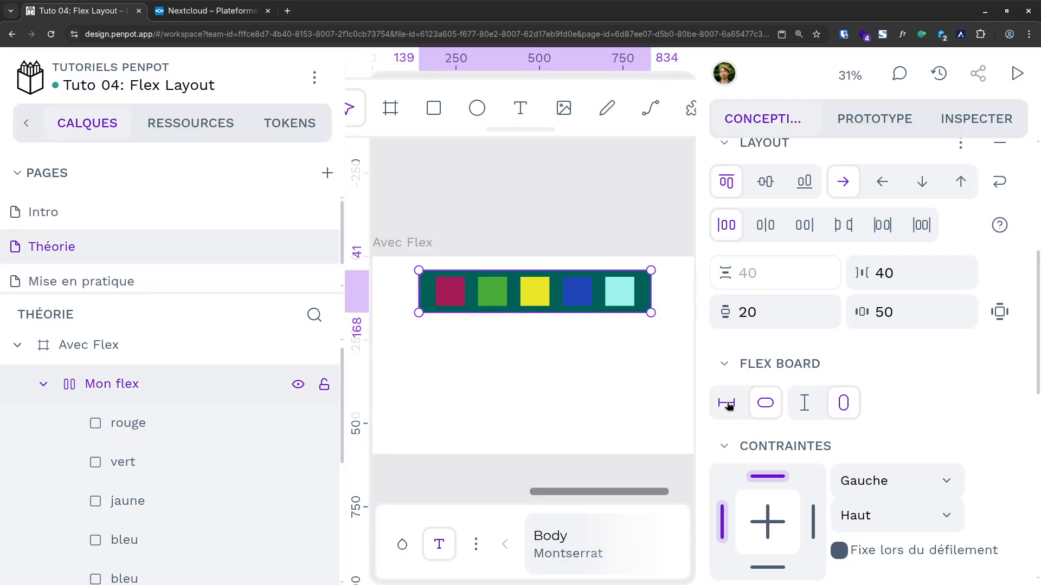
click(728, 405)
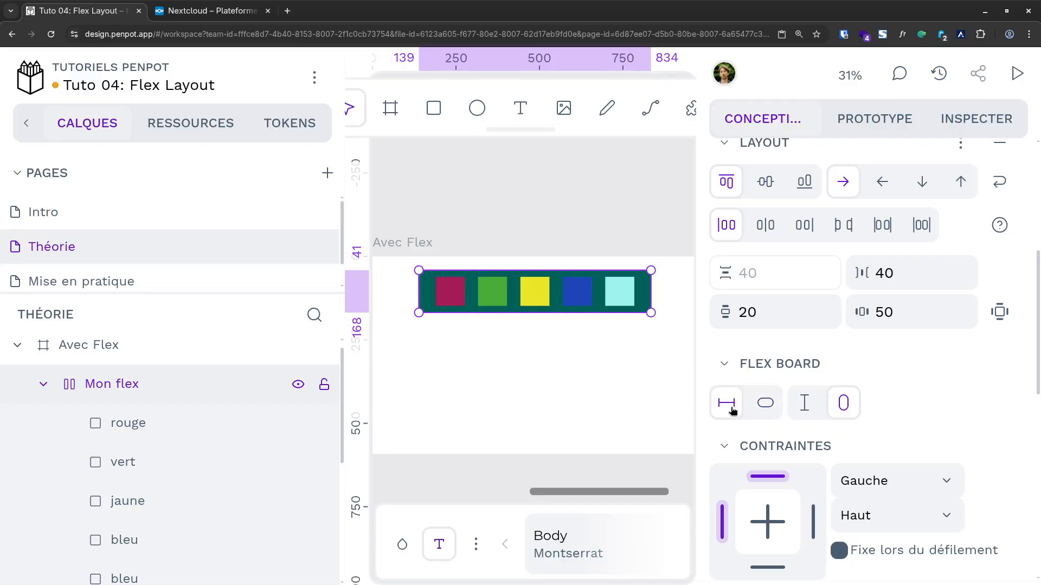
scroll(786, 344, up, 5)
scroll(786, 344, up, 2)
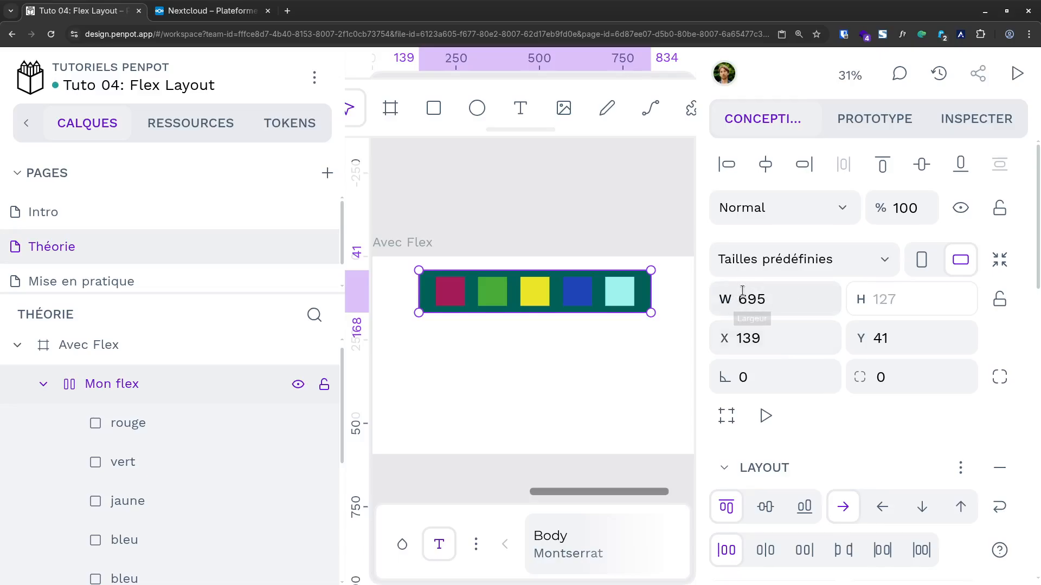
click(627, 297)
key(Delete)
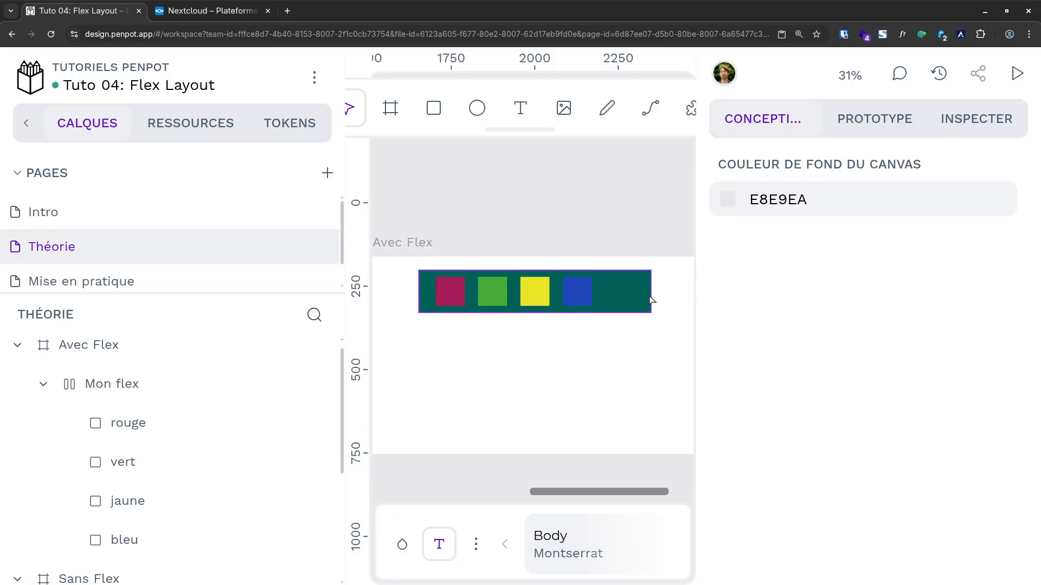
Step: Widen Mon flex to about 726, and set its width to fit the content
click(626, 288)
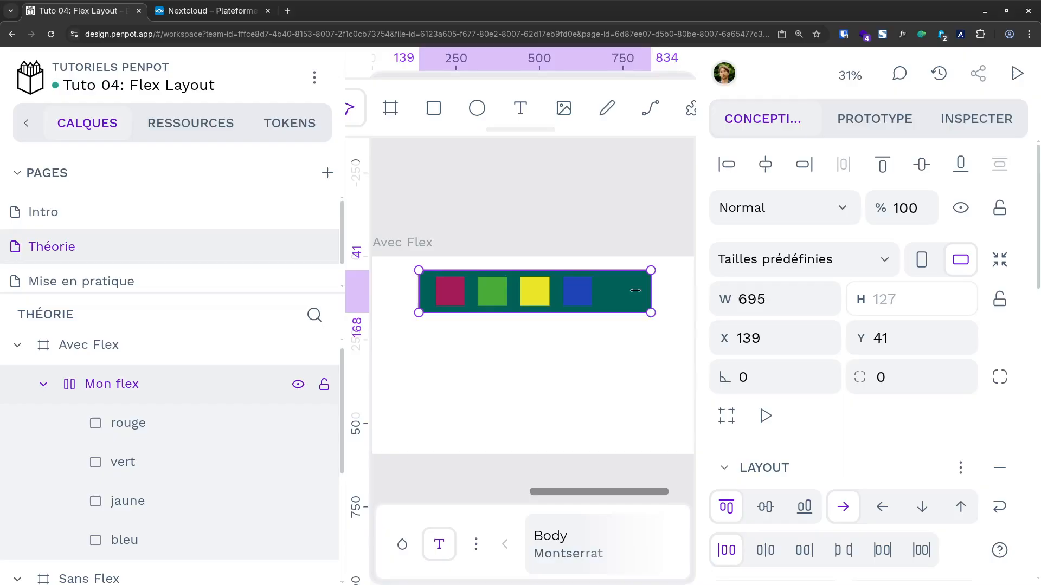
drag(635, 291, 661, 296)
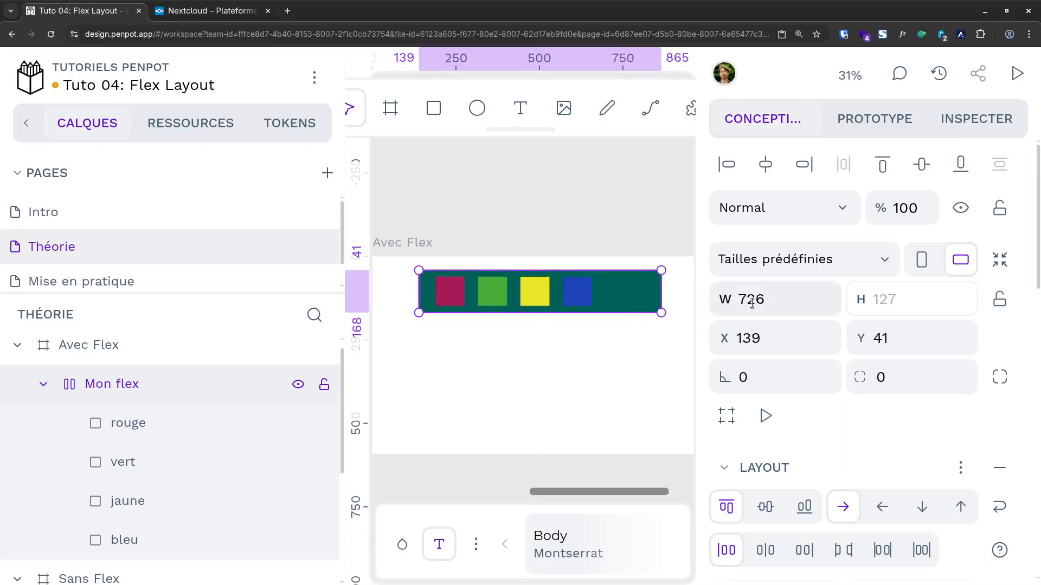
scroll(754, 336, down, 6)
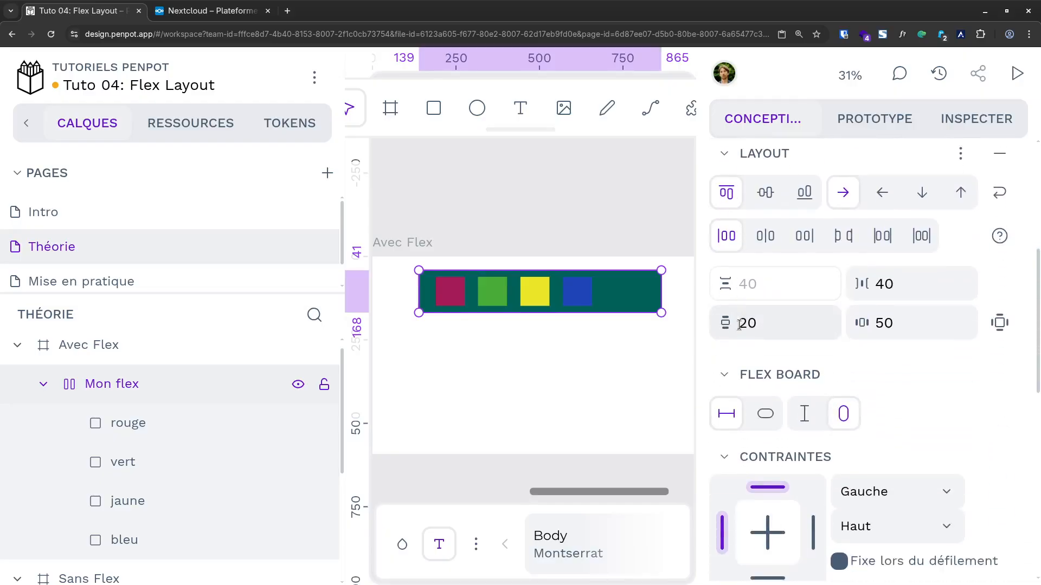
click(773, 412)
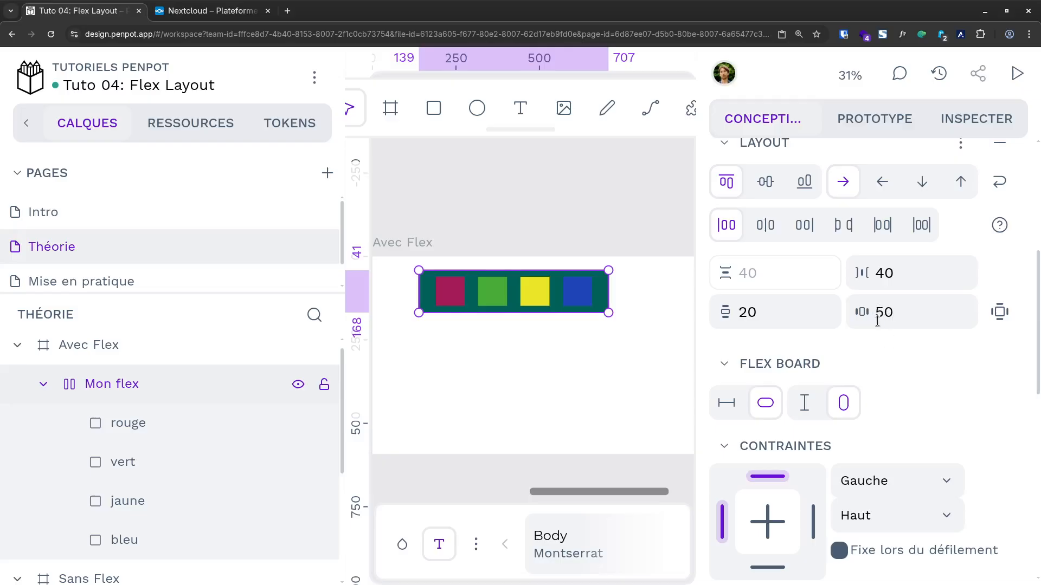
Step: Give Mon flex a fixed height, stretch it to about 366 high, and make its width fixed as well
click(804, 405)
click(845, 405)
click(808, 406)
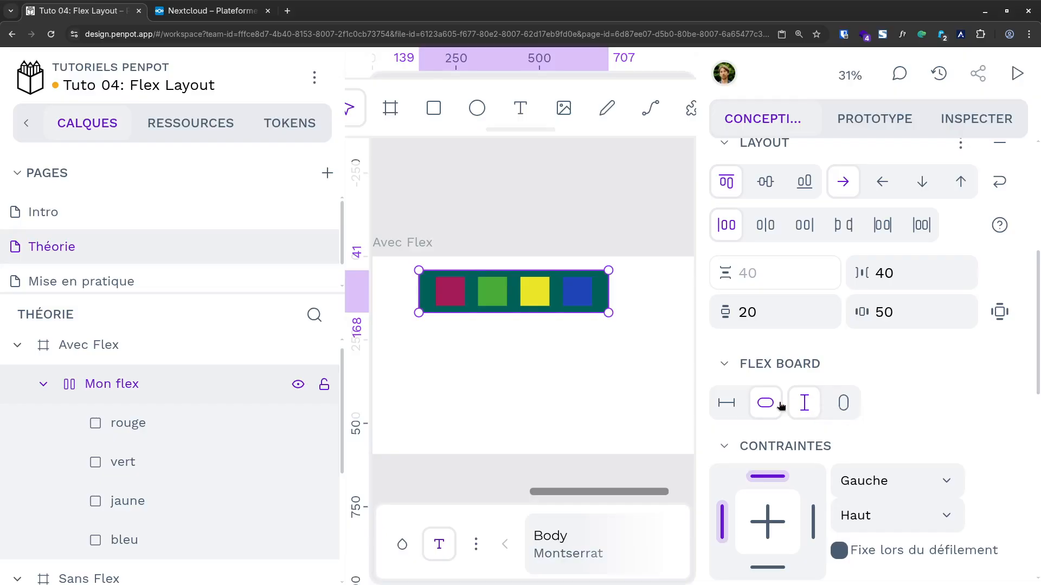
drag(542, 313, 538, 393)
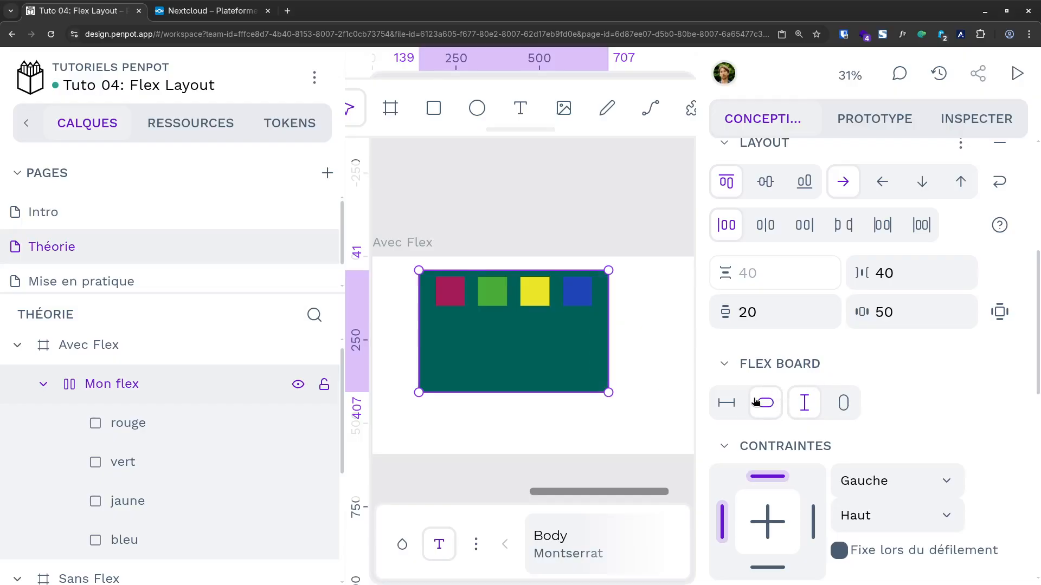
click(727, 408)
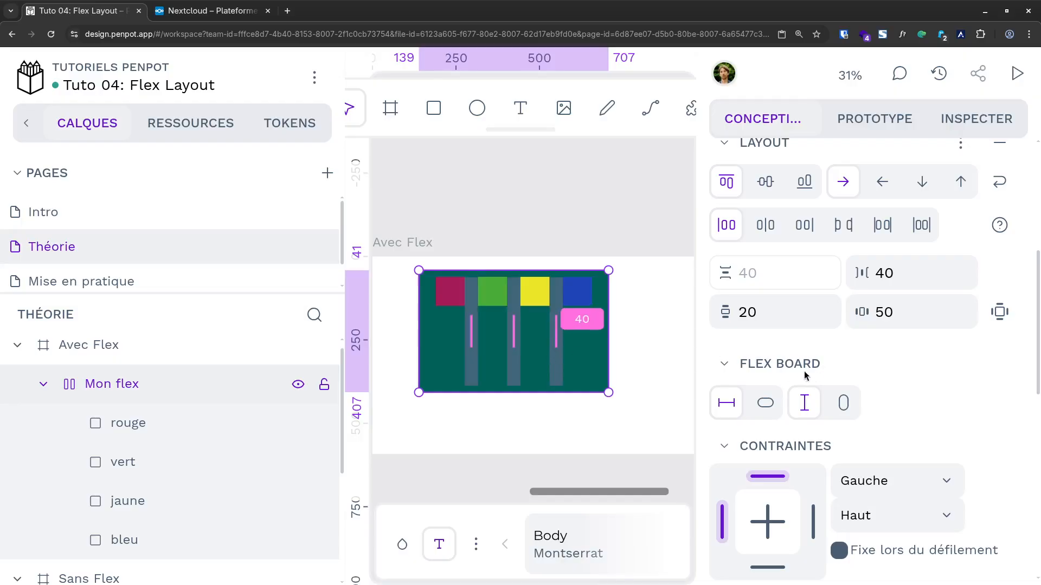
Step: Try center and end alignment for the squares in Mon flex, and return them to start alignment
scroll(833, 299, up, 2)
scroll(834, 300, down, 1)
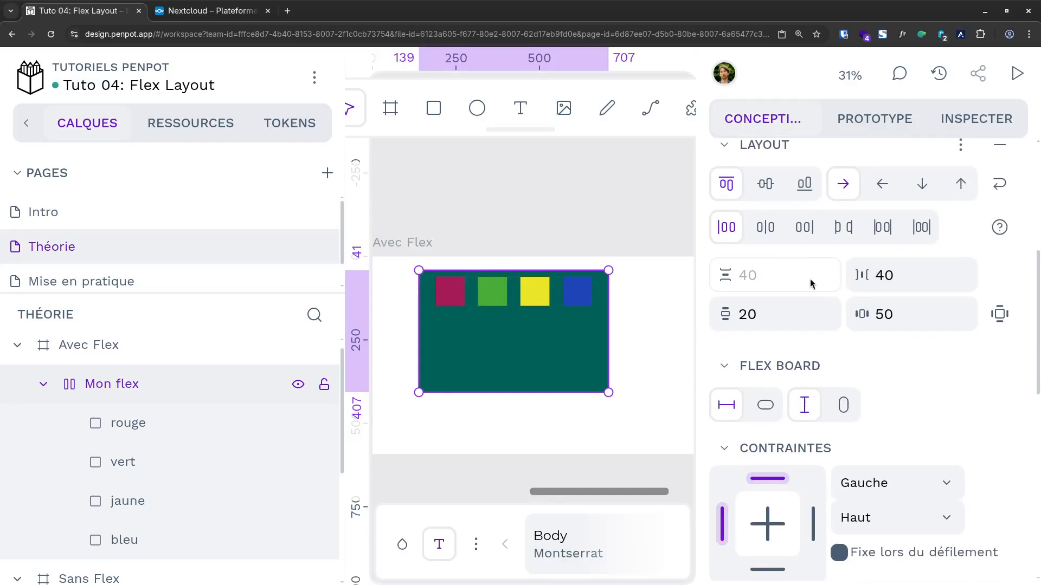
scroll(862, 261, up, 1)
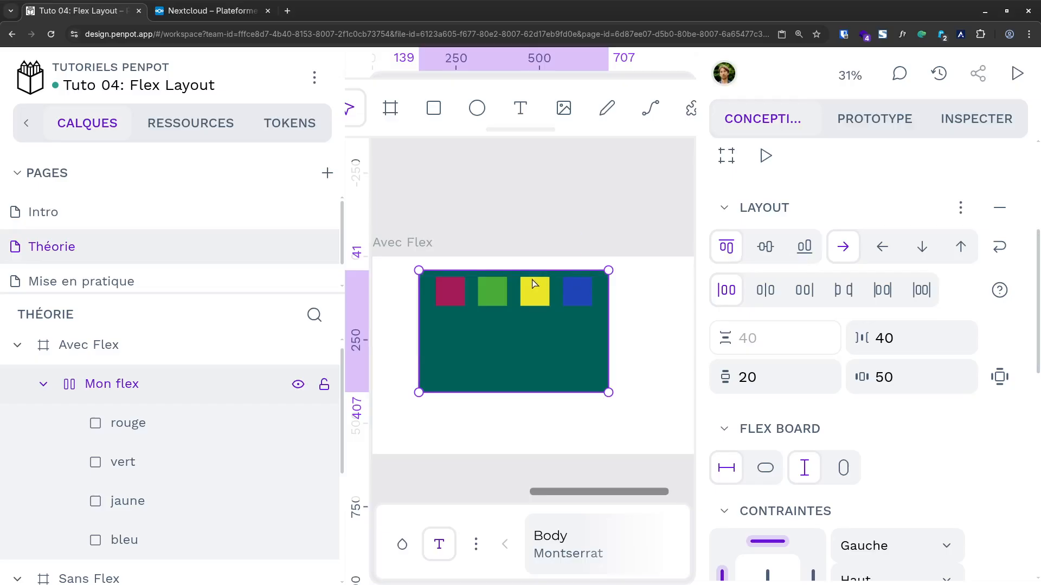
click(766, 247)
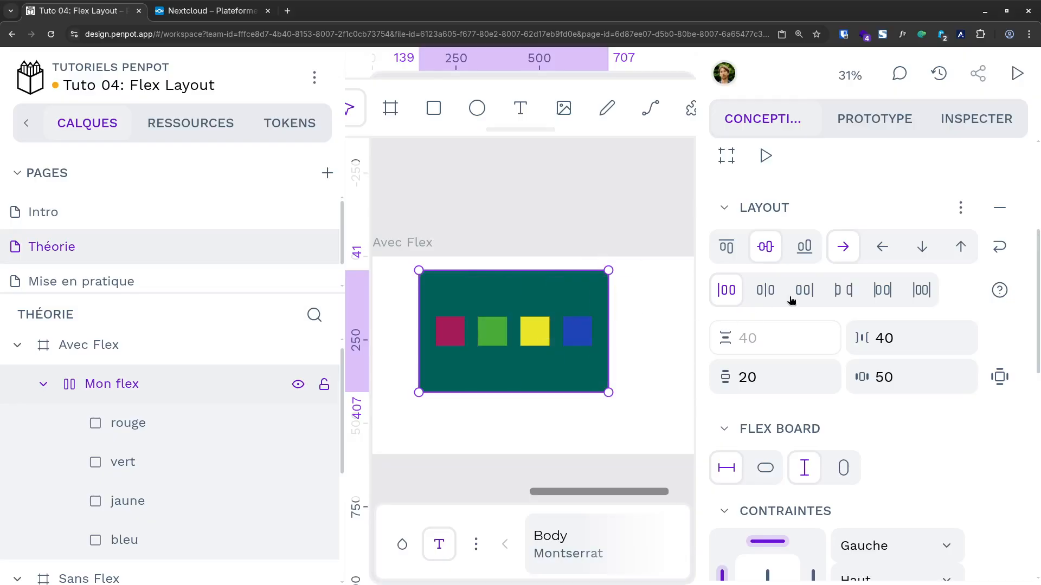
click(805, 254)
click(806, 253)
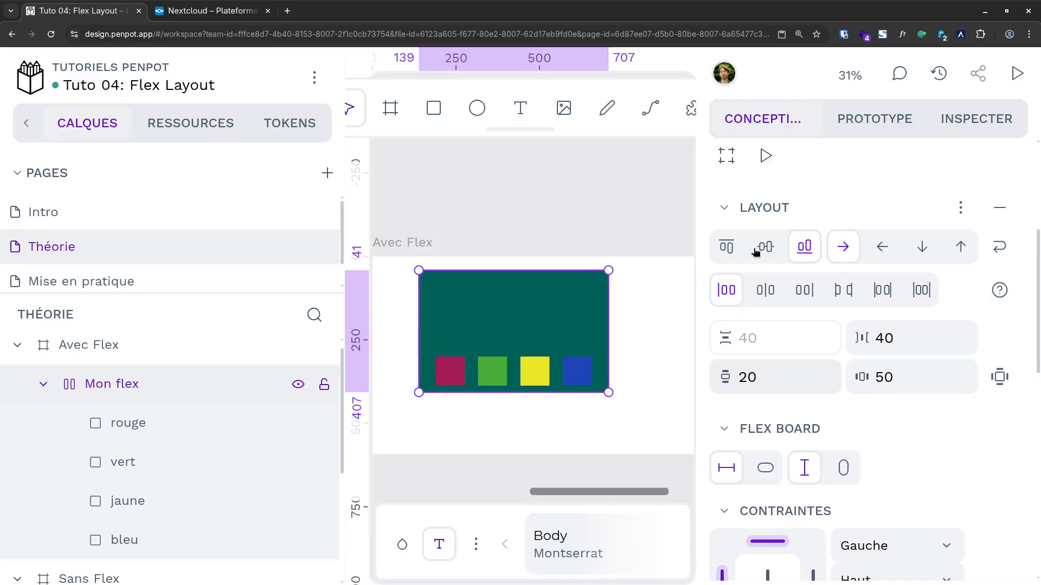
click(726, 247)
Step: Widen Mon flex and try justifying its squares to center, end, space-between, space-around and space-evenly
drag(609, 334, 679, 339)
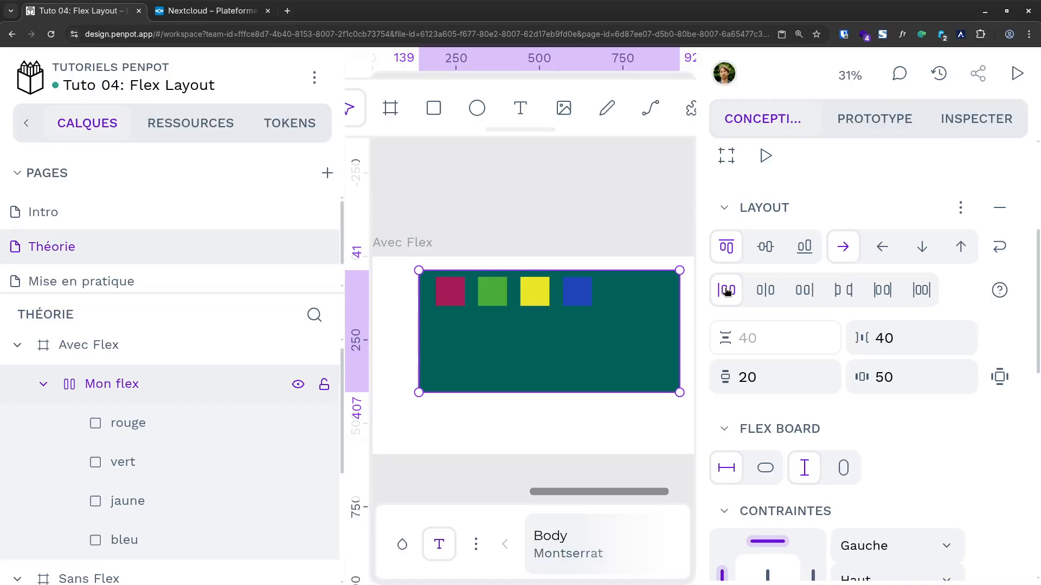
click(763, 291)
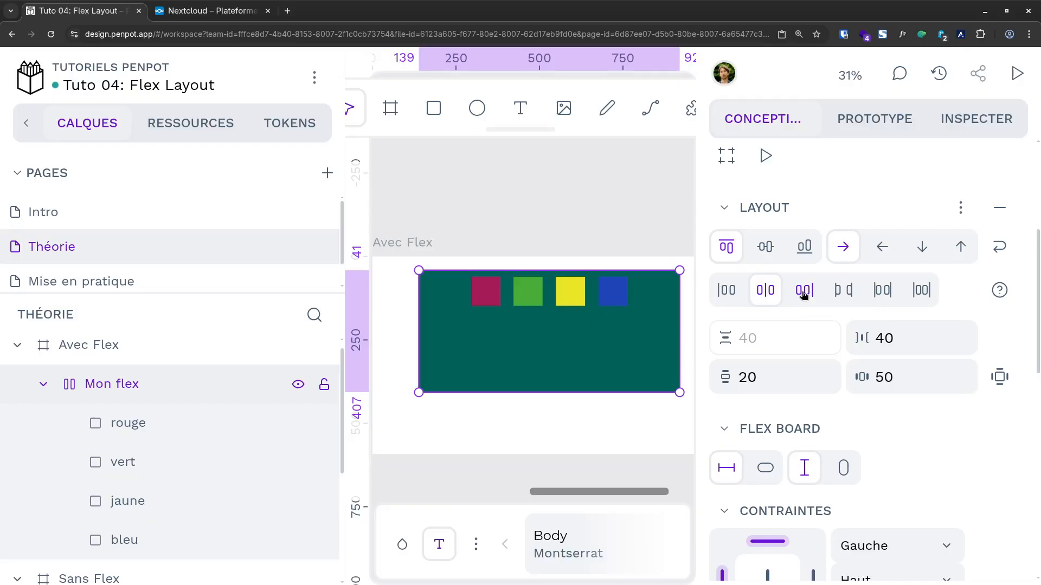
click(804, 293)
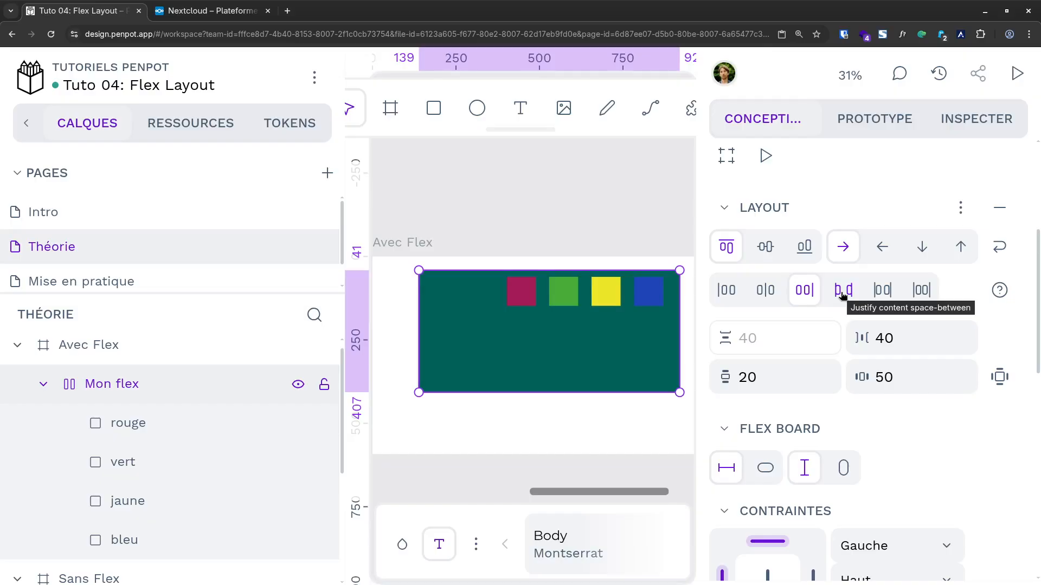
click(843, 291)
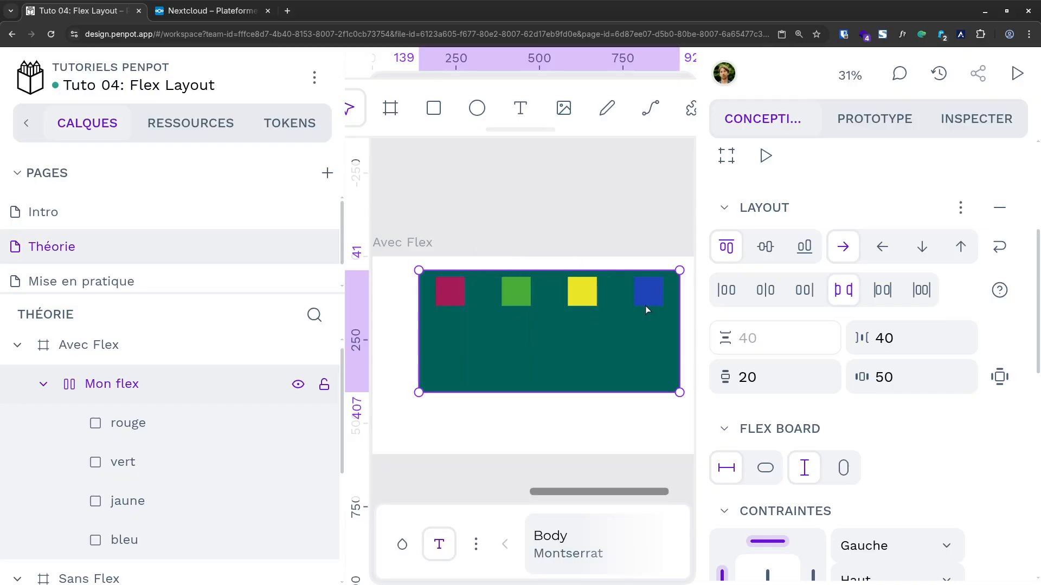
click(881, 297)
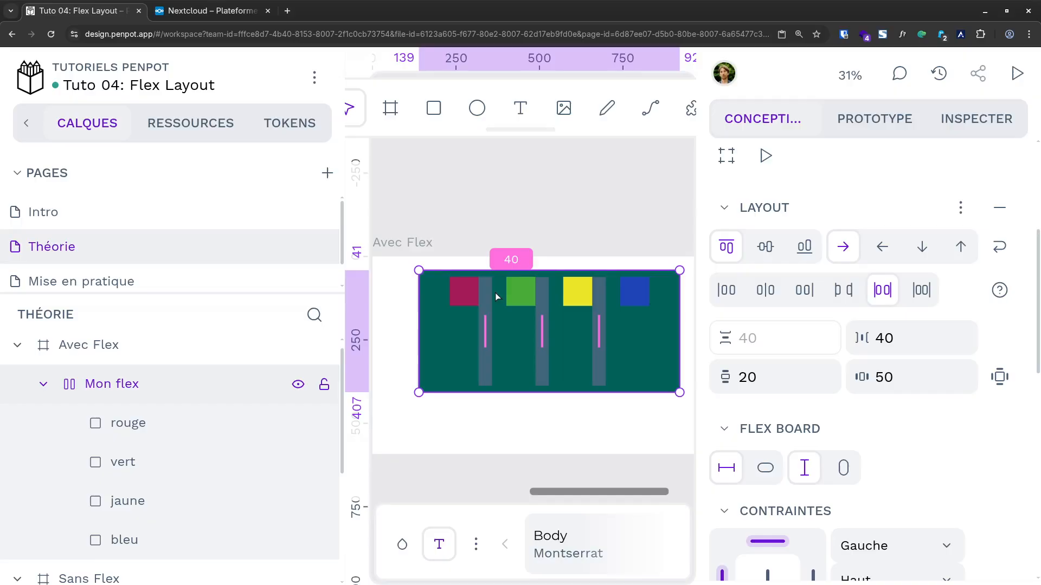
click(922, 291)
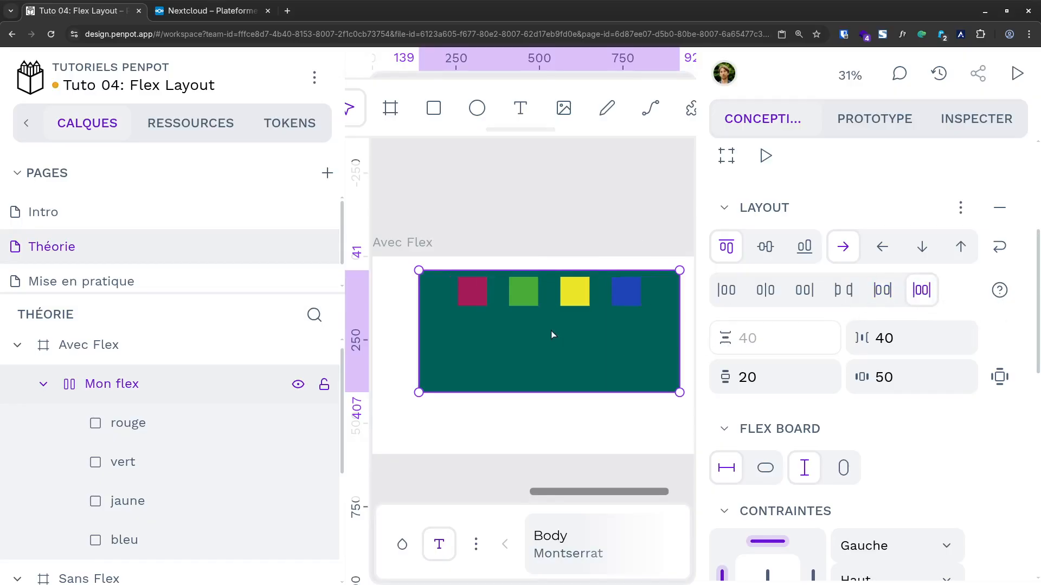
Step: Justify the Mon flex squares with space-between and arrange them in a center-aligned, top-to-bottom column
click(884, 295)
click(847, 297)
click(766, 247)
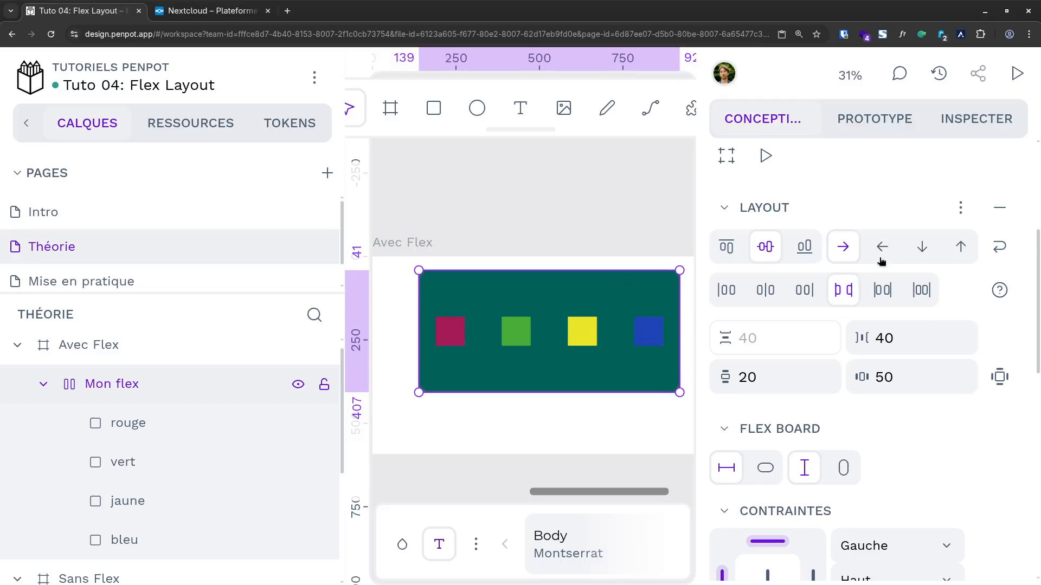
click(921, 251)
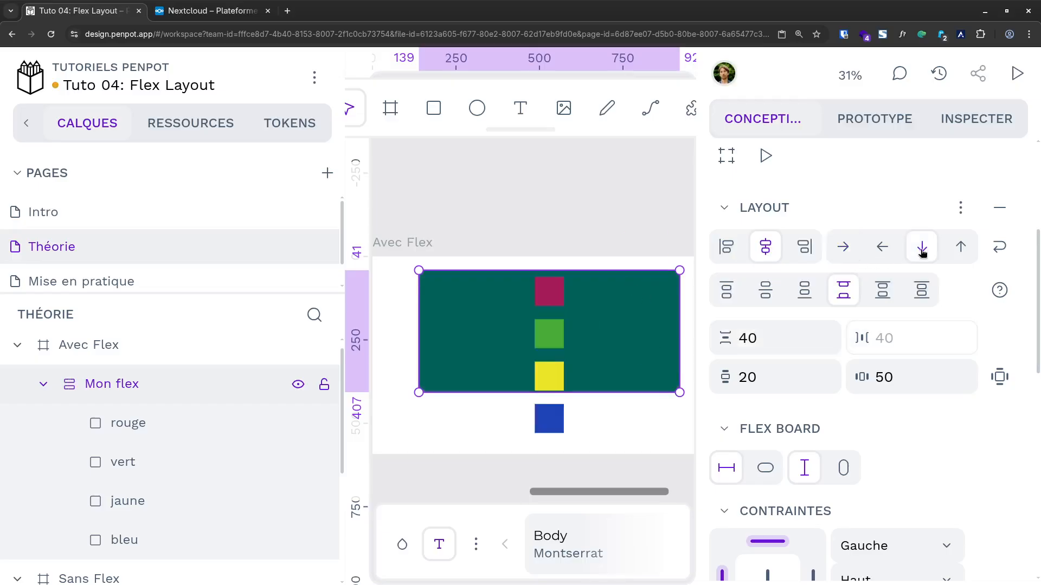
Step: Extend the Avec Flex board downward and stretch Mon flex to about 705 high
scroll(489, 326, down, 2)
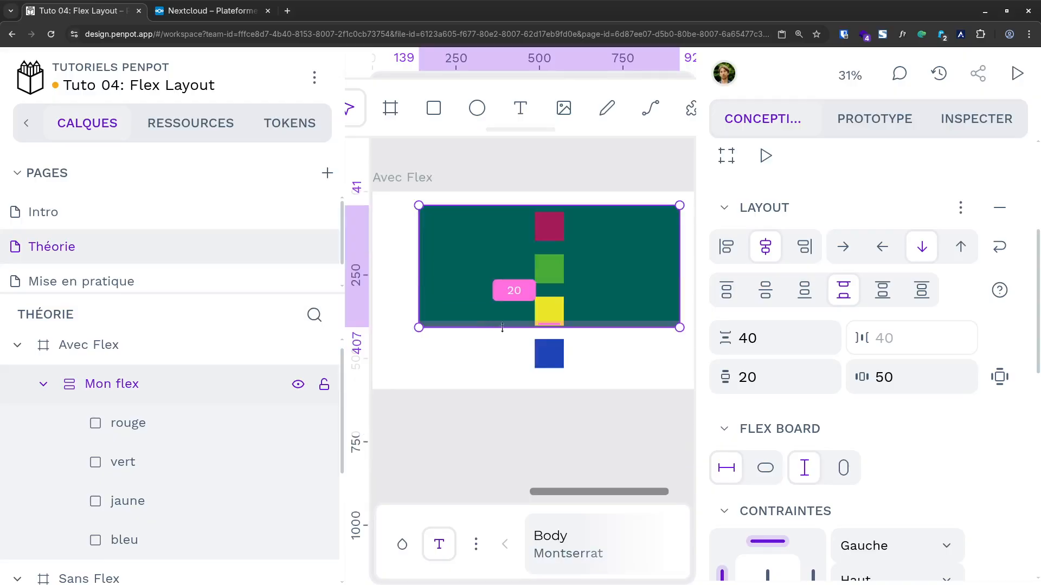
click(458, 378)
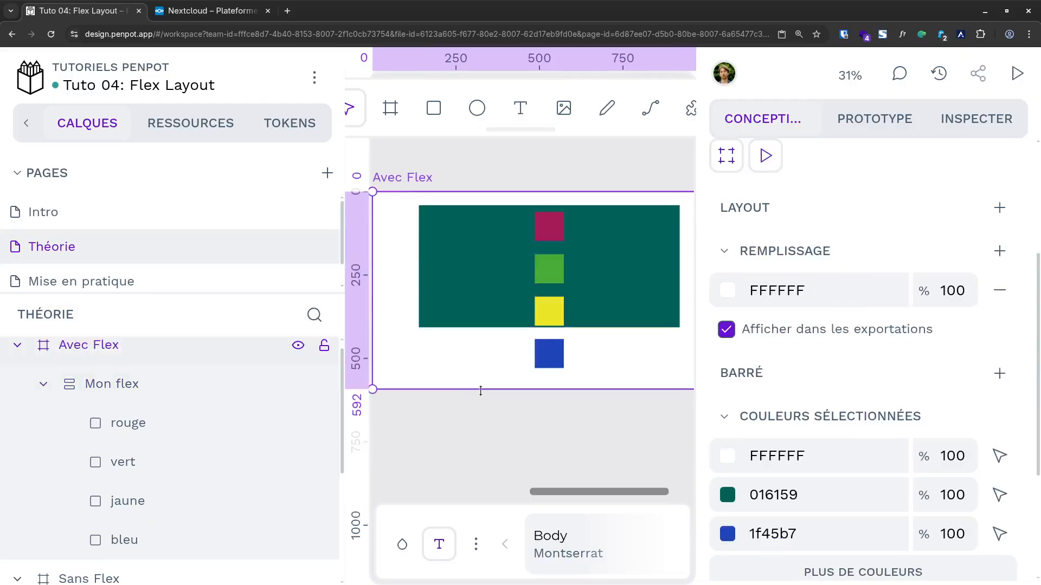
drag(479, 389, 477, 465)
click(462, 272)
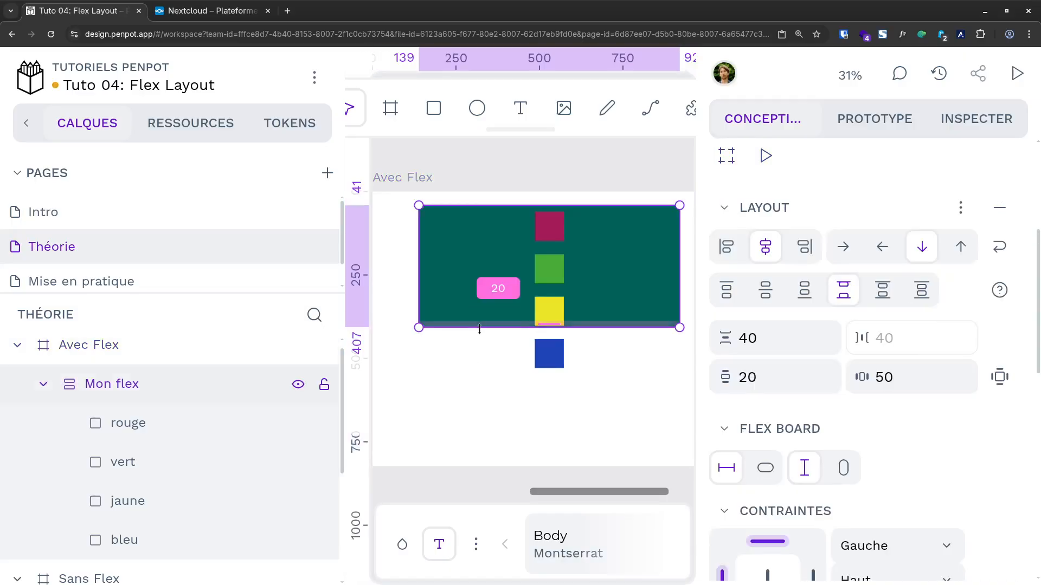
drag(479, 327, 475, 439)
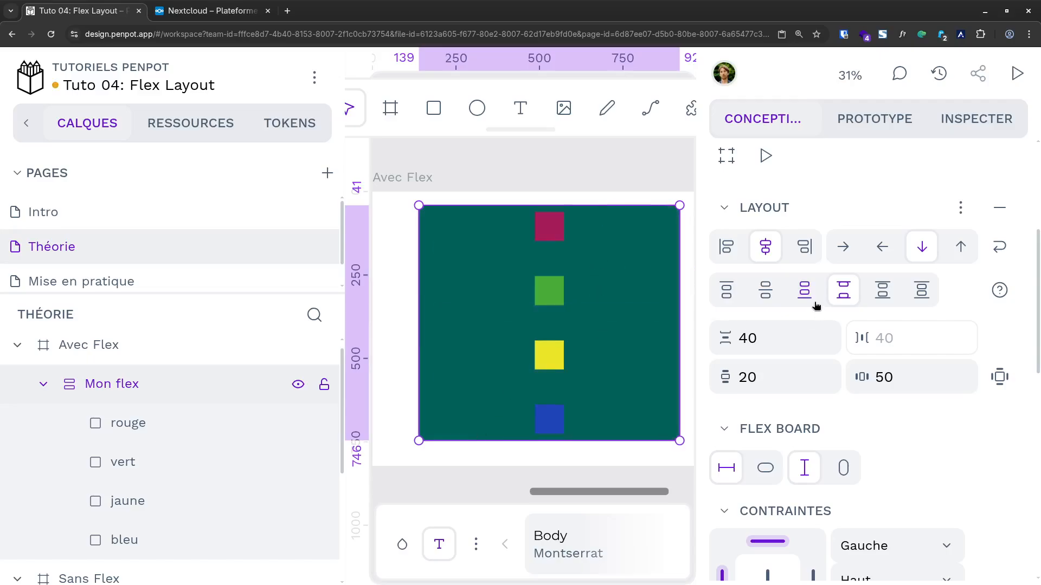
Step: Try left and right alignment for the column of squares, restore center alignment, and justify the content to start
click(728, 251)
click(768, 252)
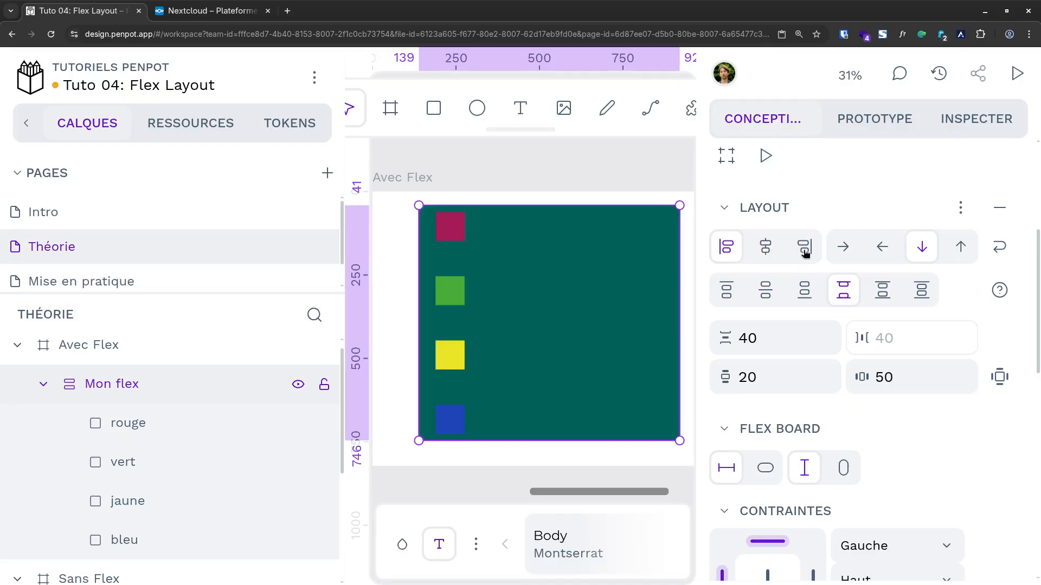
click(806, 252)
click(765, 247)
click(726, 290)
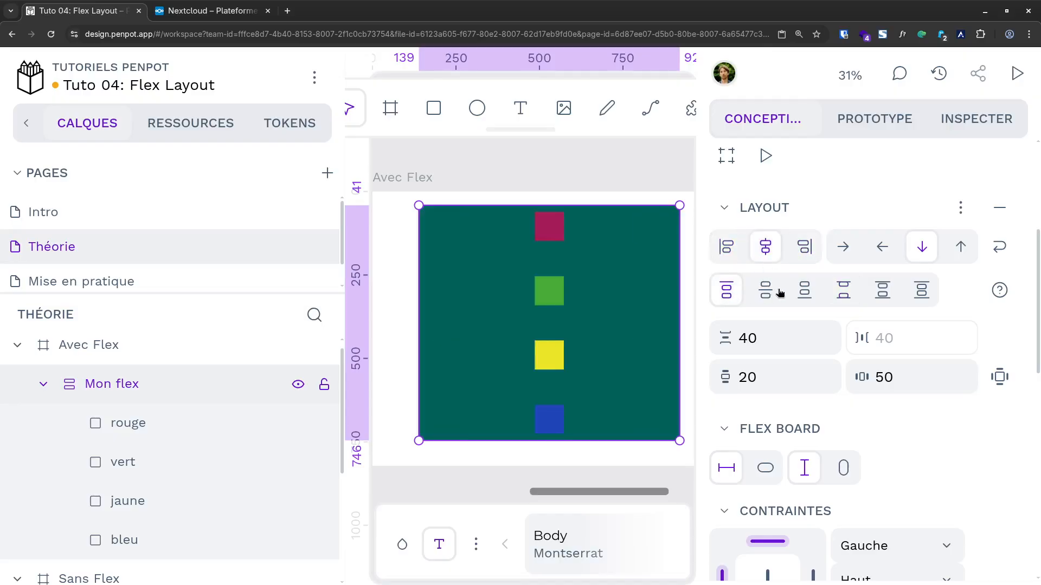
Step: Try justifying the column of squares in Mon flex to end, space-between and space-around
click(804, 291)
click(846, 292)
click(884, 292)
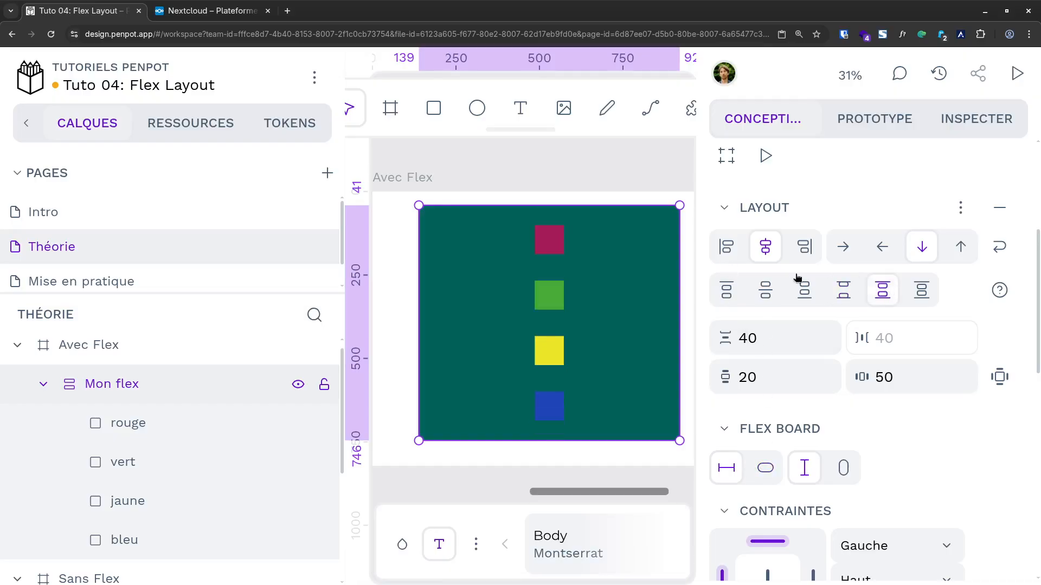
Step: Arrange the Mon flex squares in a left-to-right row with height fit to content, and move the board to about X 72, Y 155
click(845, 251)
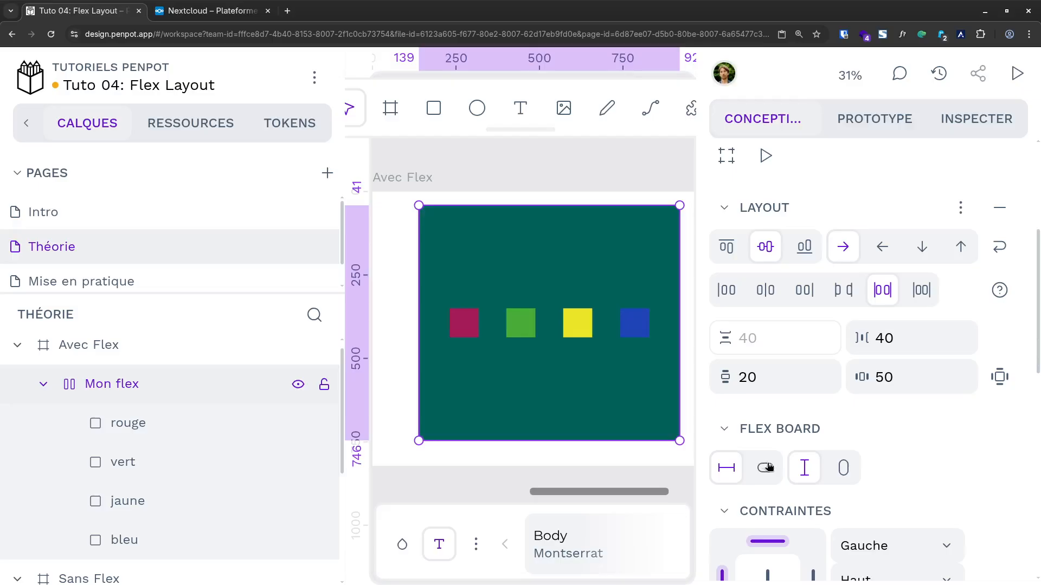
click(845, 469)
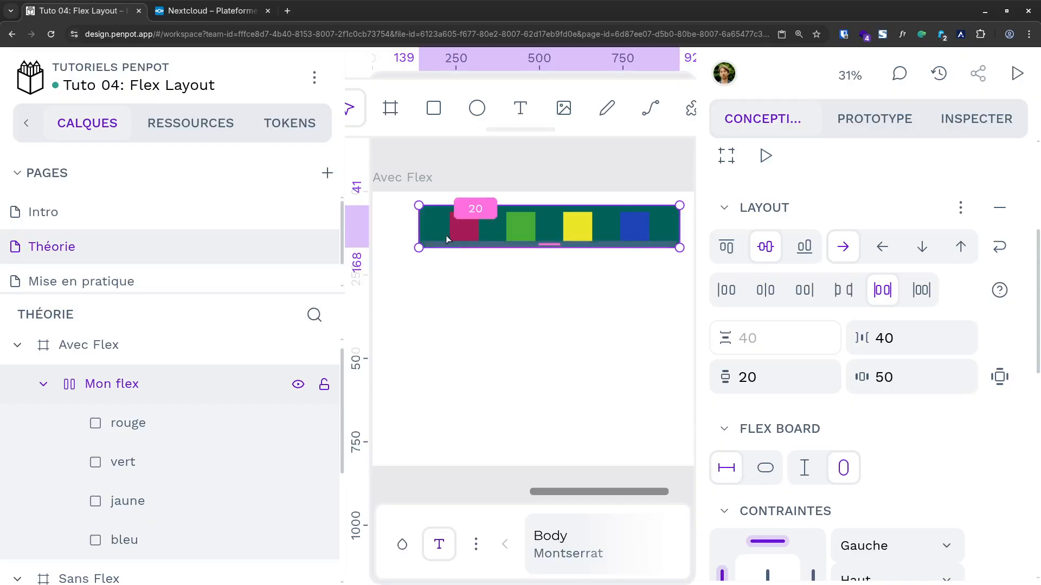
drag(490, 246, 468, 285)
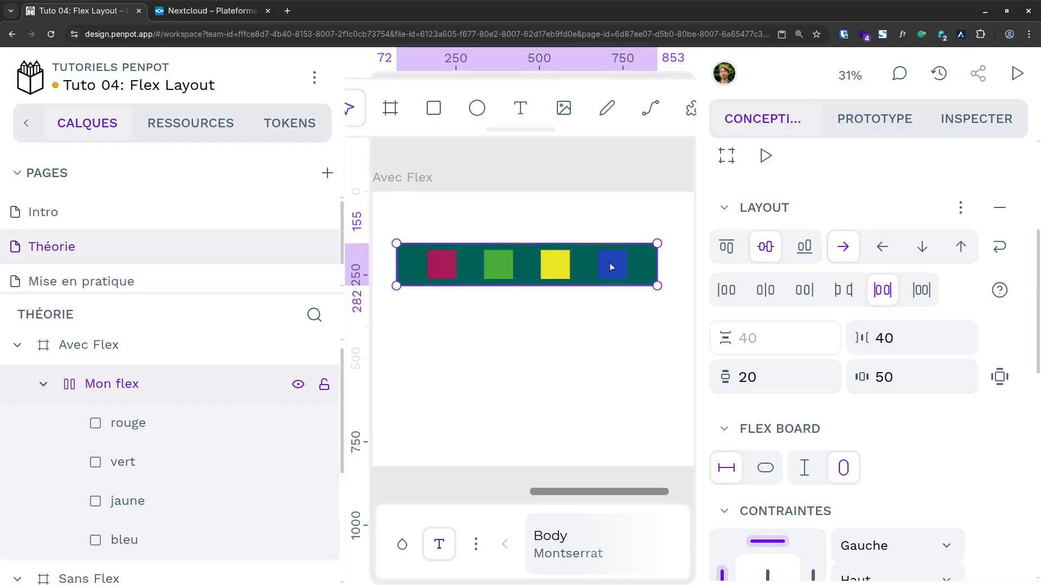
Step: Delete the blue square from Mon flex and set the remaining squares to start justification and top alignment
click(611, 265)
key(Delete)
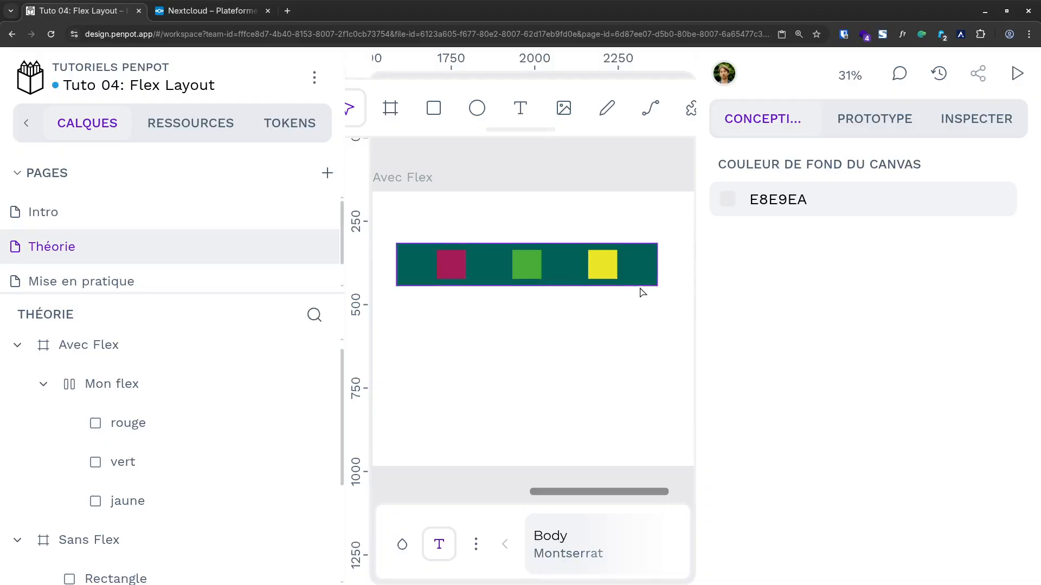
click(425, 264)
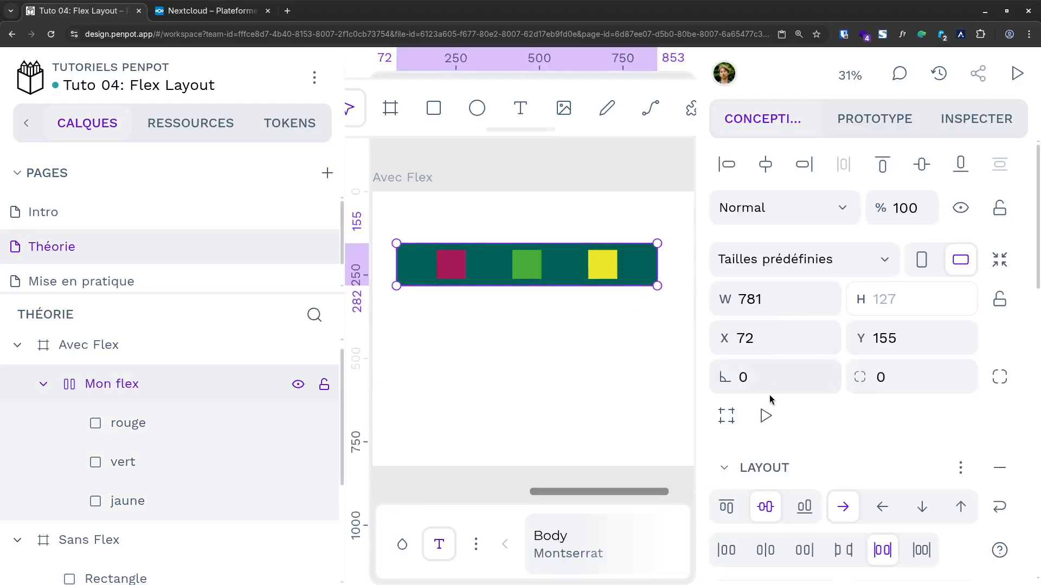
scroll(777, 397, down, 3)
click(730, 422)
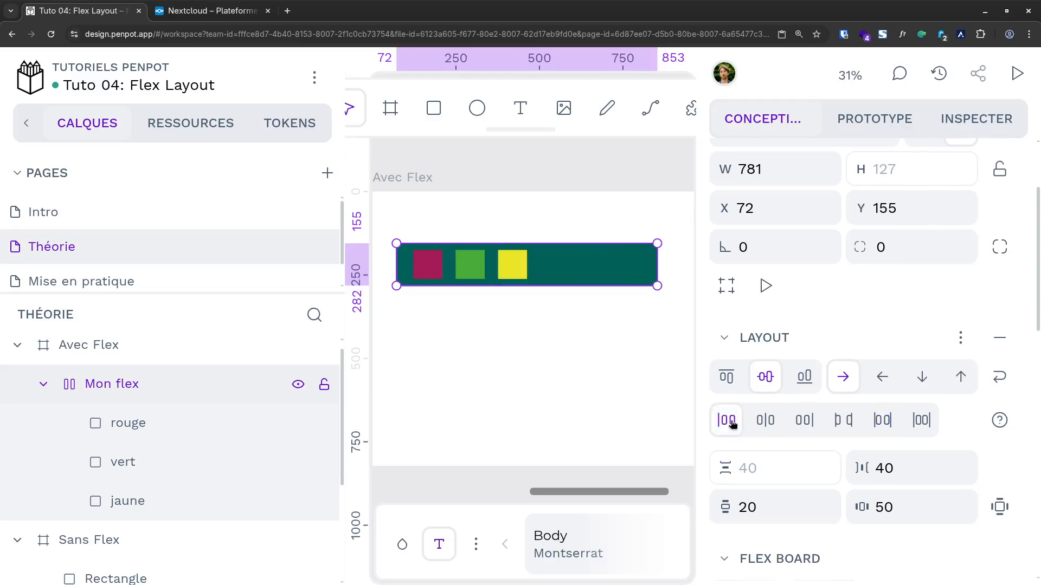
click(728, 378)
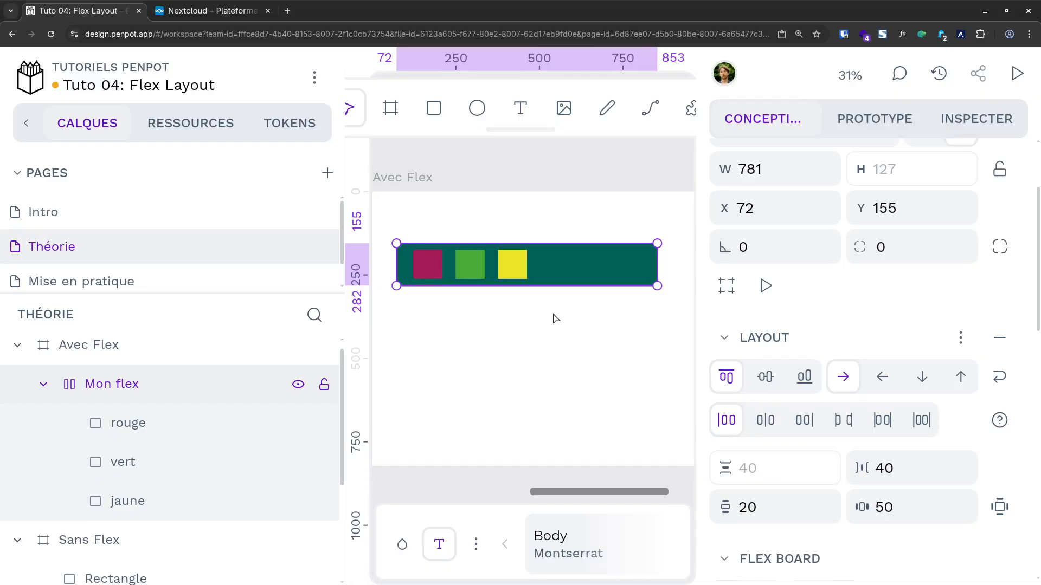
Step: Duplicate the yellow square in Mon flex four times so the row extends past the board's edge
click(515, 271)
key(ctrl+d)
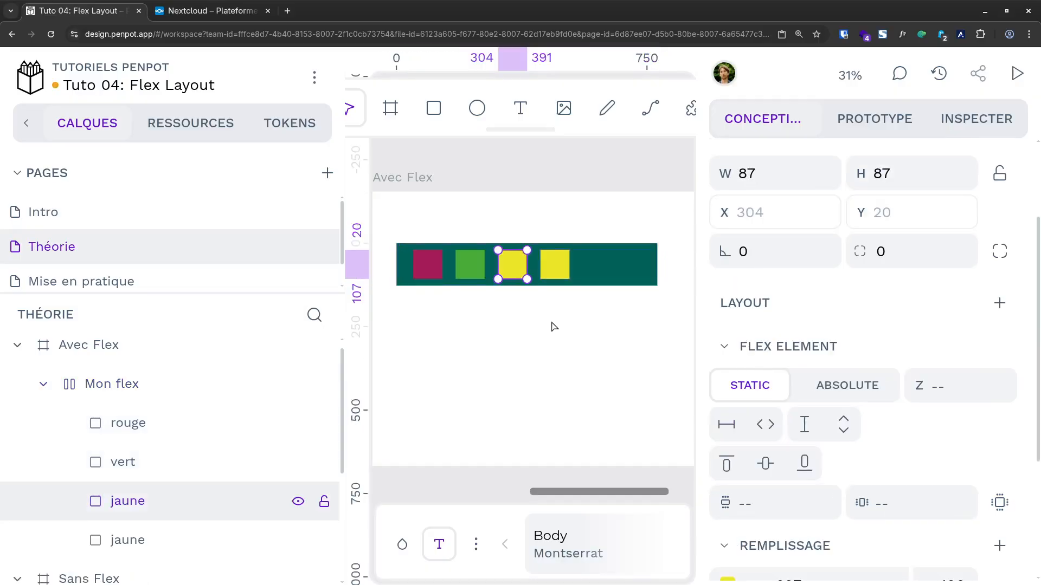
key(ctrl+d)
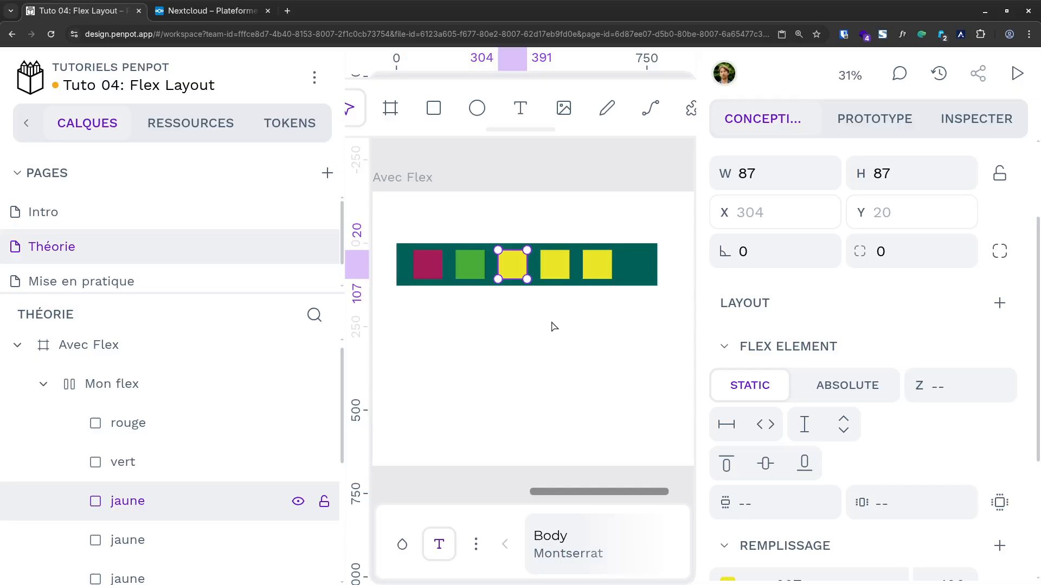
key(ctrl+d)
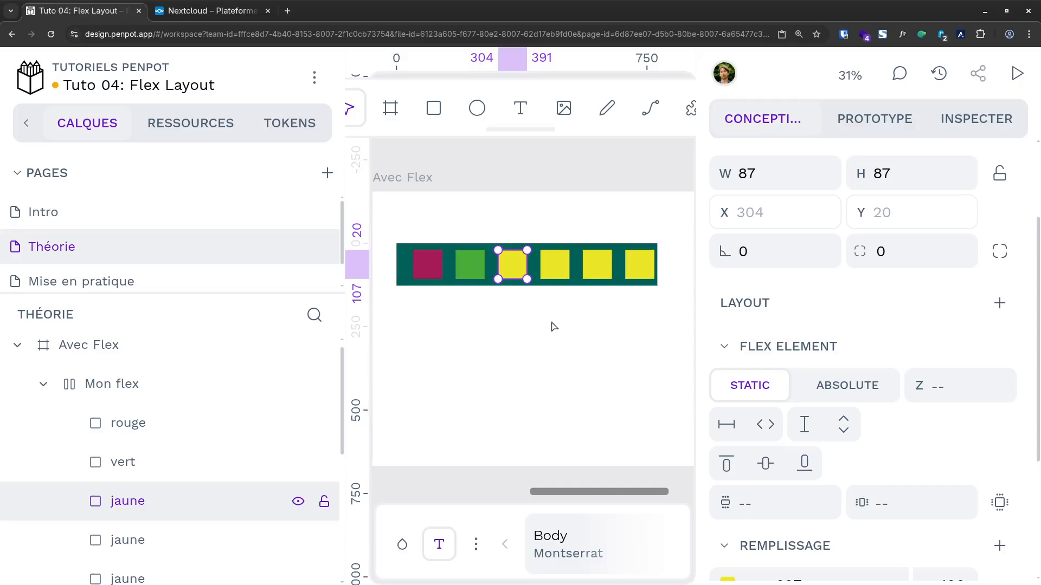
key(ctrl+d)
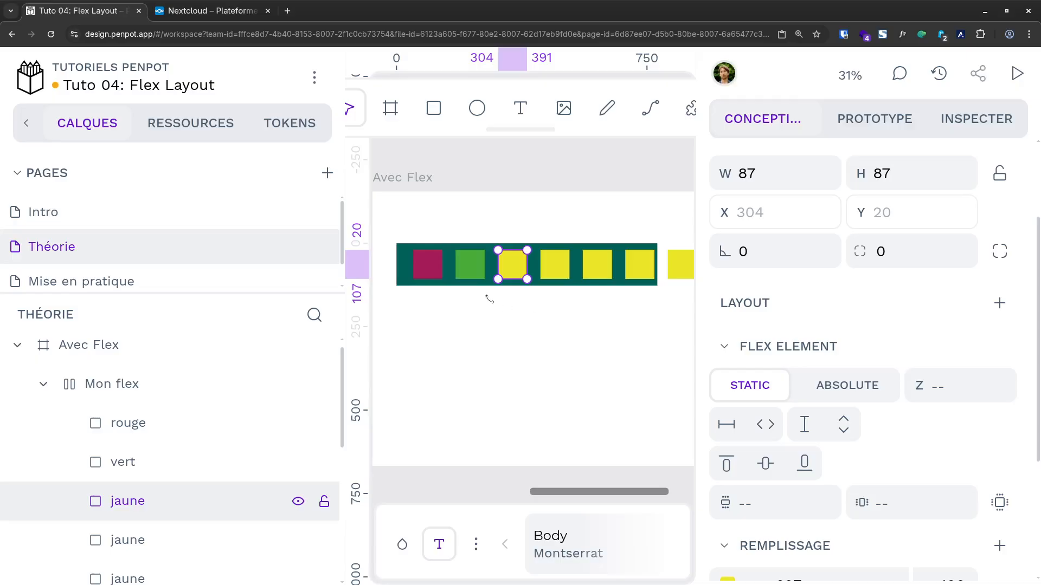
key(minus)
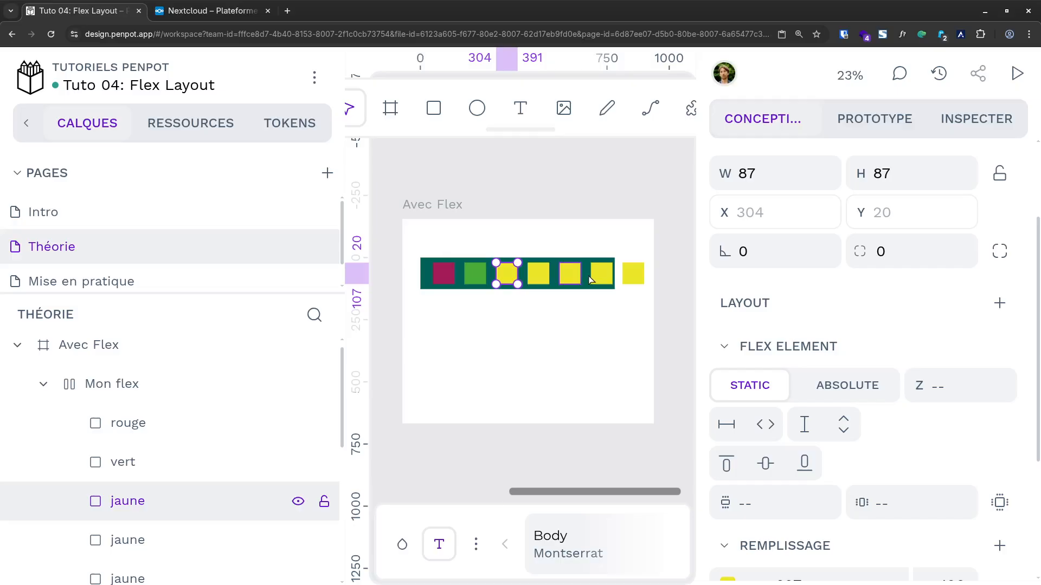
Step: Enable wrapping on Mon flex so overflowing squares flow onto a second row
scroll(802, 395, down, 3)
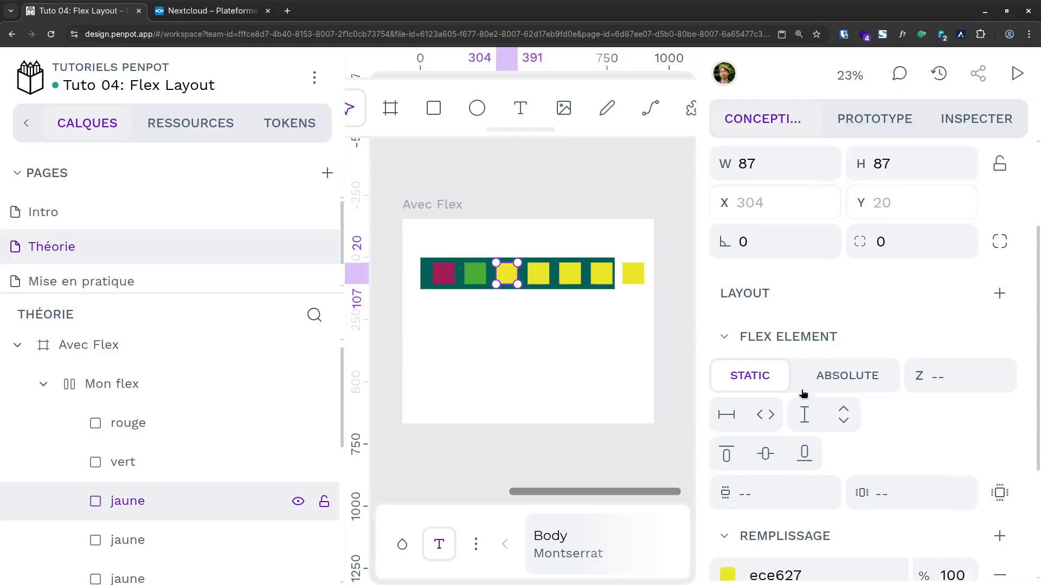
click(131, 394)
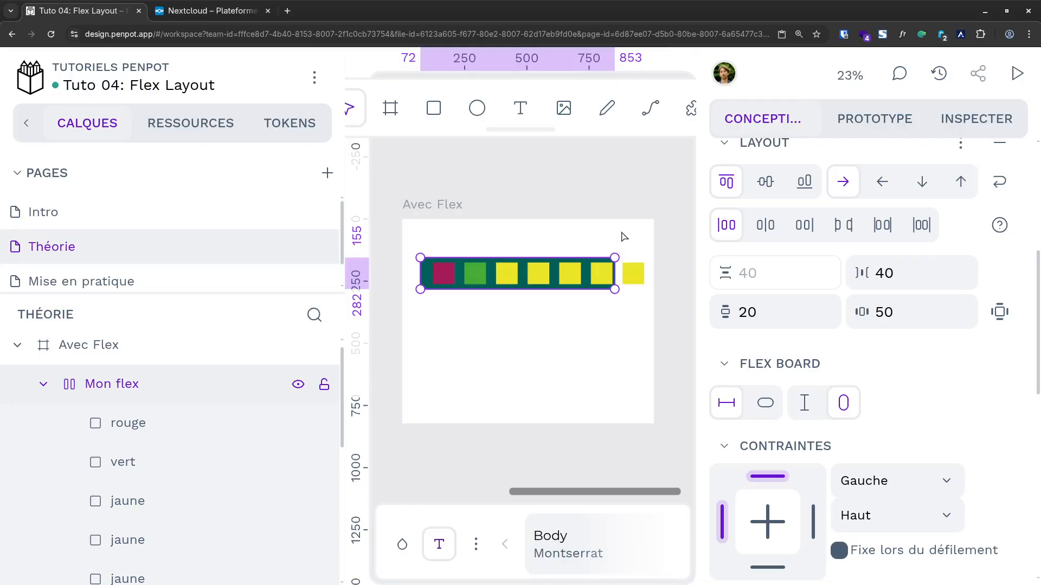
scroll(829, 318, up, 2)
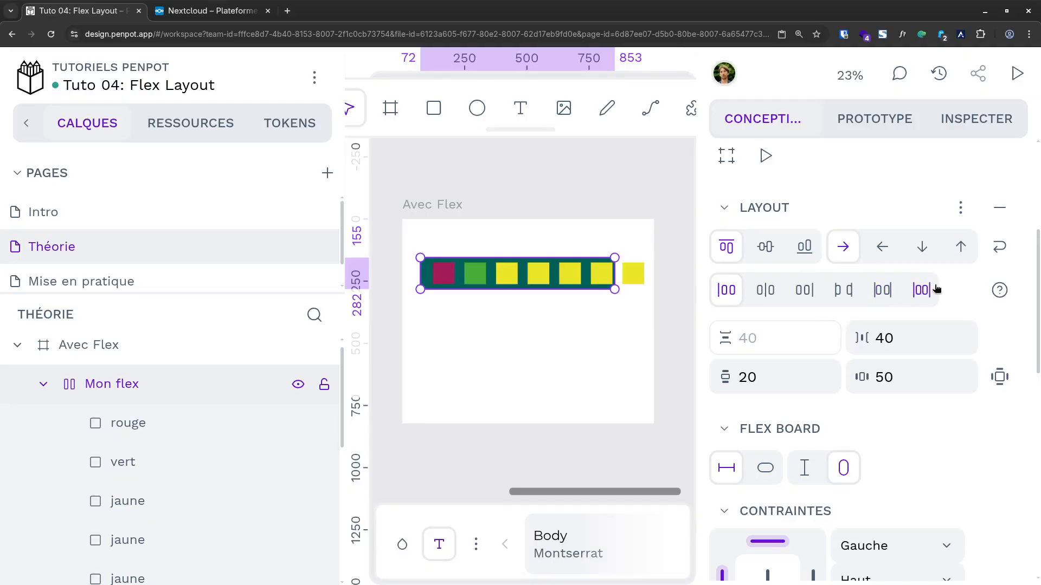
click(1000, 249)
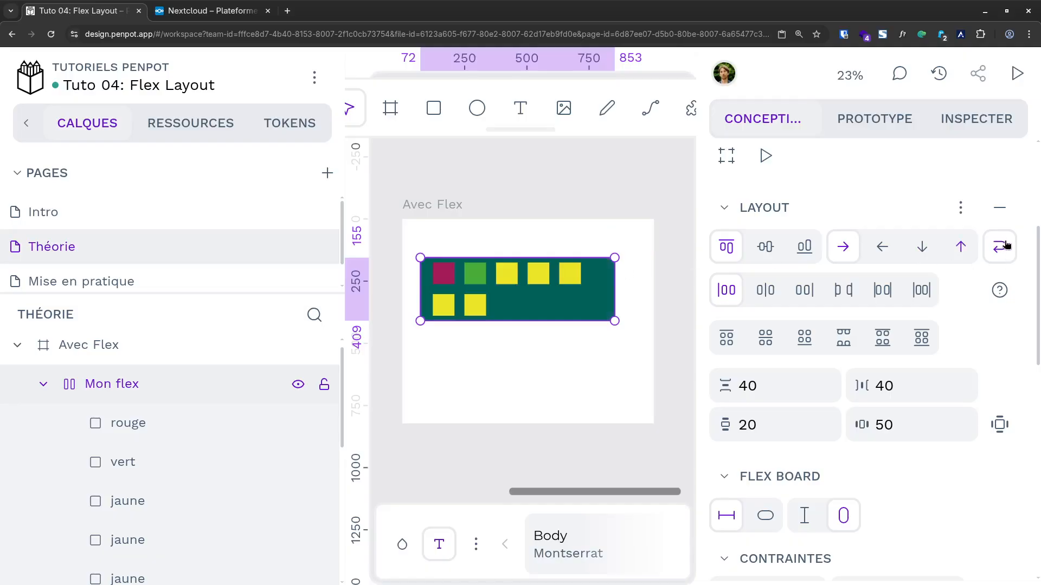
Step: Duplicate the last yellow square in Mon flex four times and clear the selection
click(479, 311)
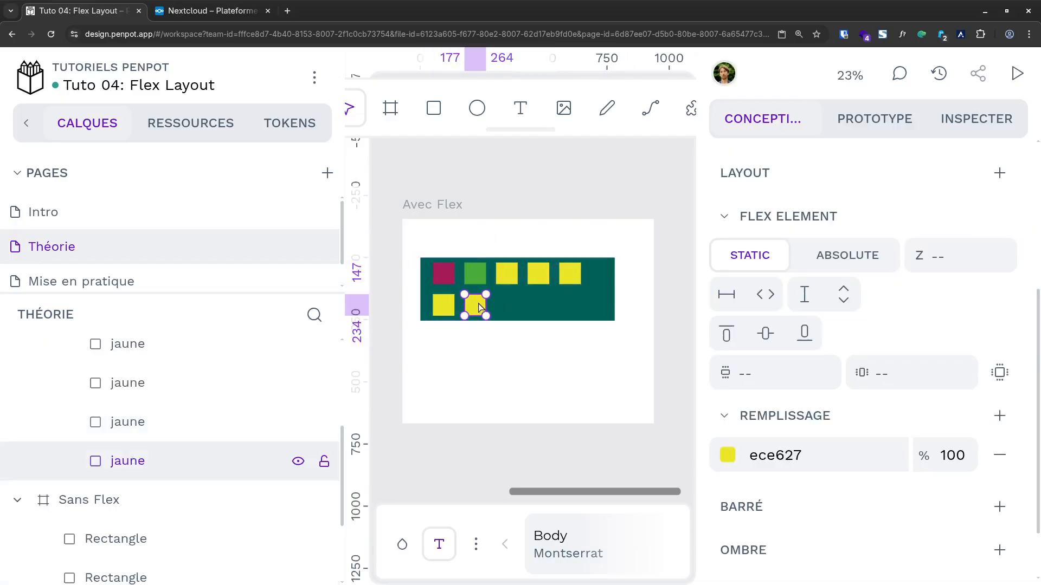
key(ctrl+d)
key(ctrl+d)
key(ctrl+d)
key(ctrl+d)
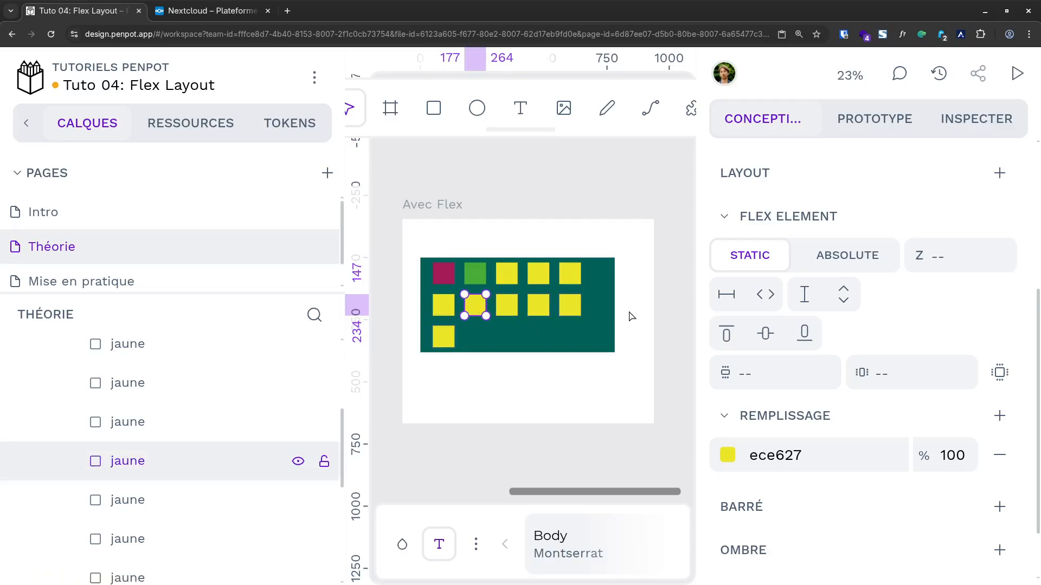
key(Escape)
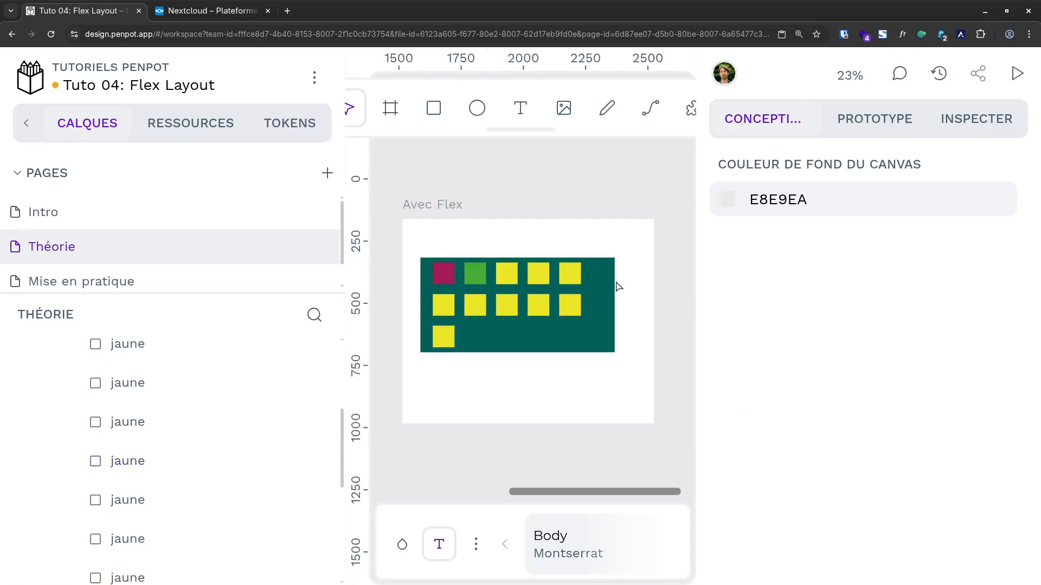
Step: Widen the Mon flex board to about 837 so its squares wrap differently
scroll(248, 376, up, 3)
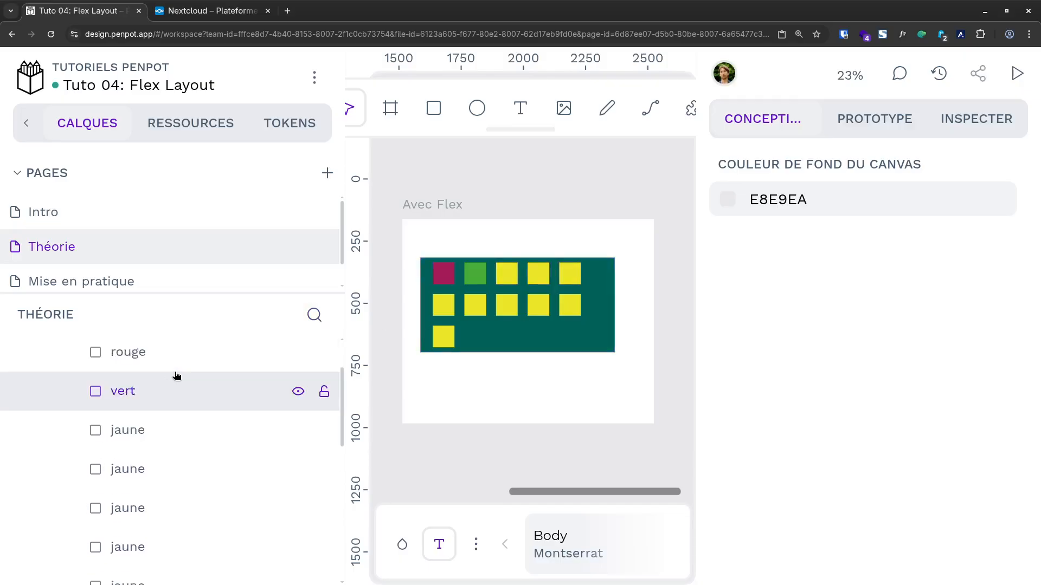
scroll(175, 379, up, 2)
click(172, 385)
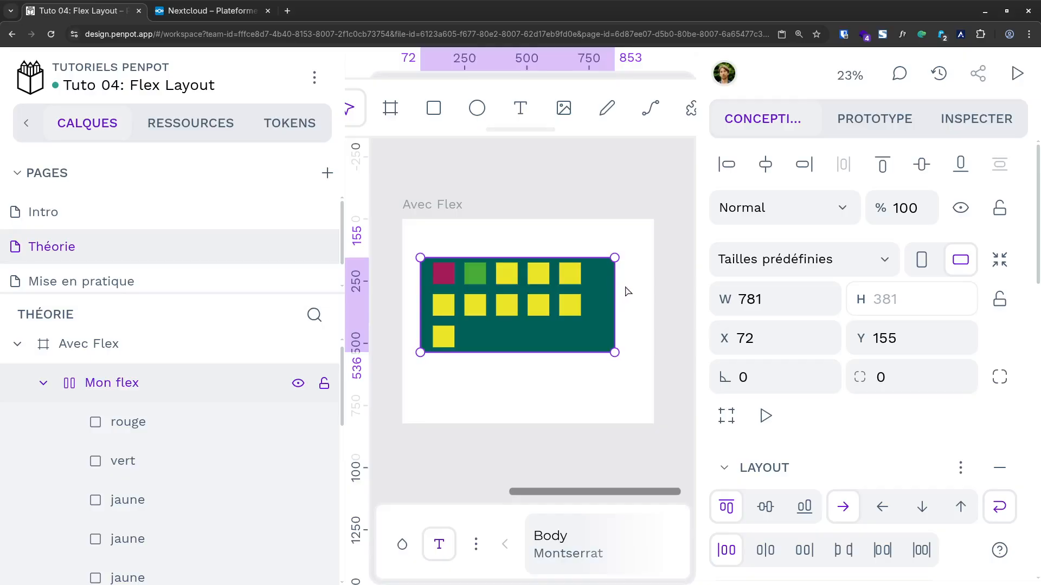
mouse_move(615, 287)
mouse_down()
mouse_move(671, 291)
mouse_move(610, 279)
mouse_move(527, 285)
mouse_move(628, 292)
mouse_up()
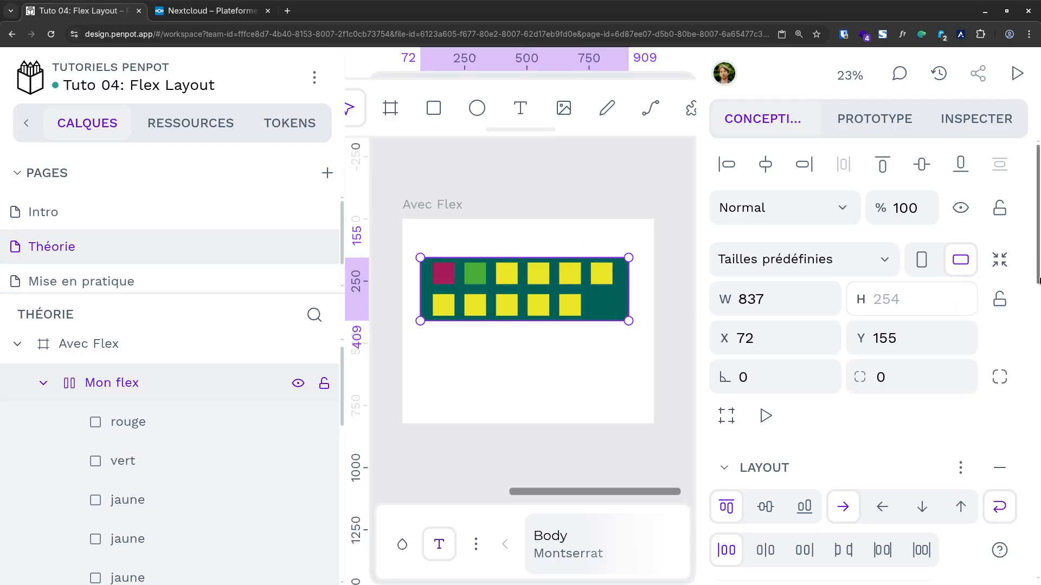
Step: Try fitting Mon flex's width to its content, and narrow the board to about 832 wide
scroll(917, 395, down, 5)
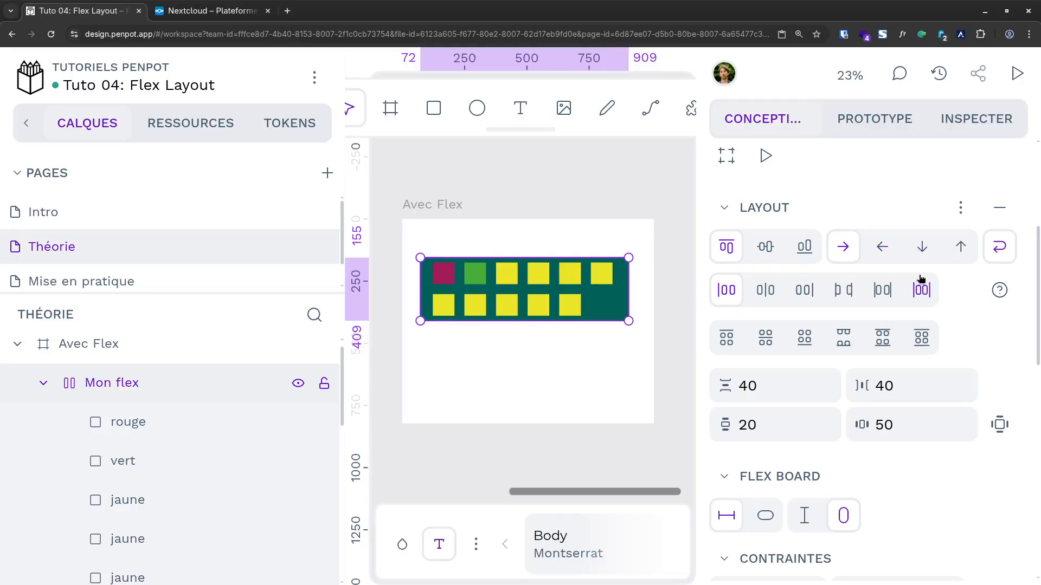
scroll(851, 303, down, 3)
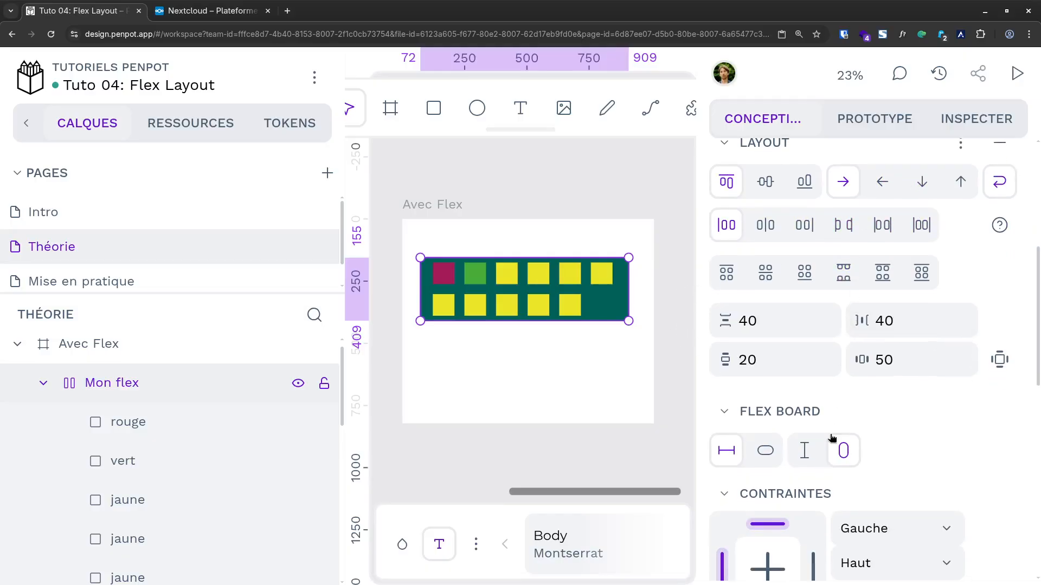
click(765, 450)
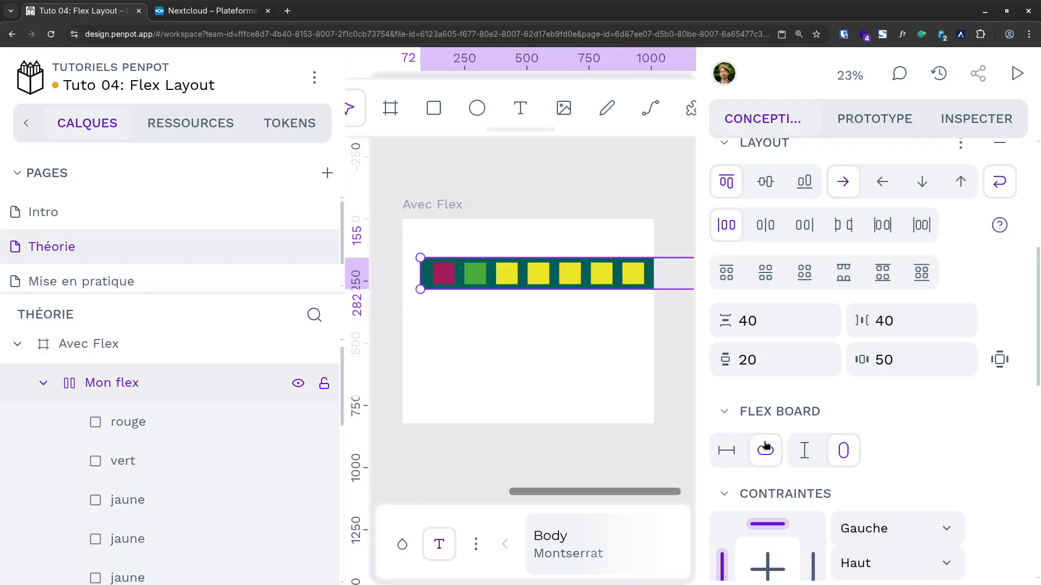
click(727, 452)
click(765, 455)
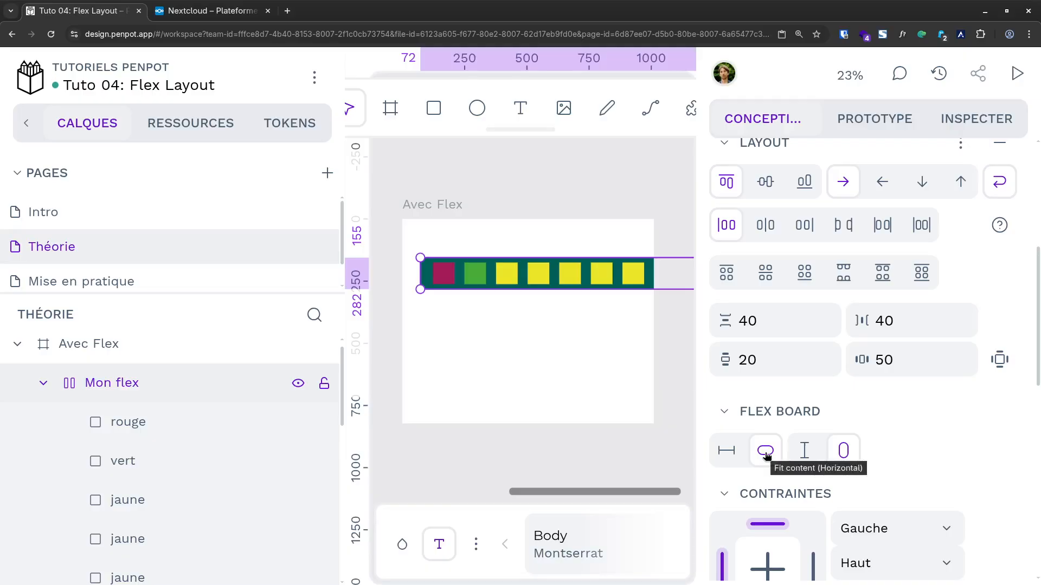
scroll(441, 344, down, 2)
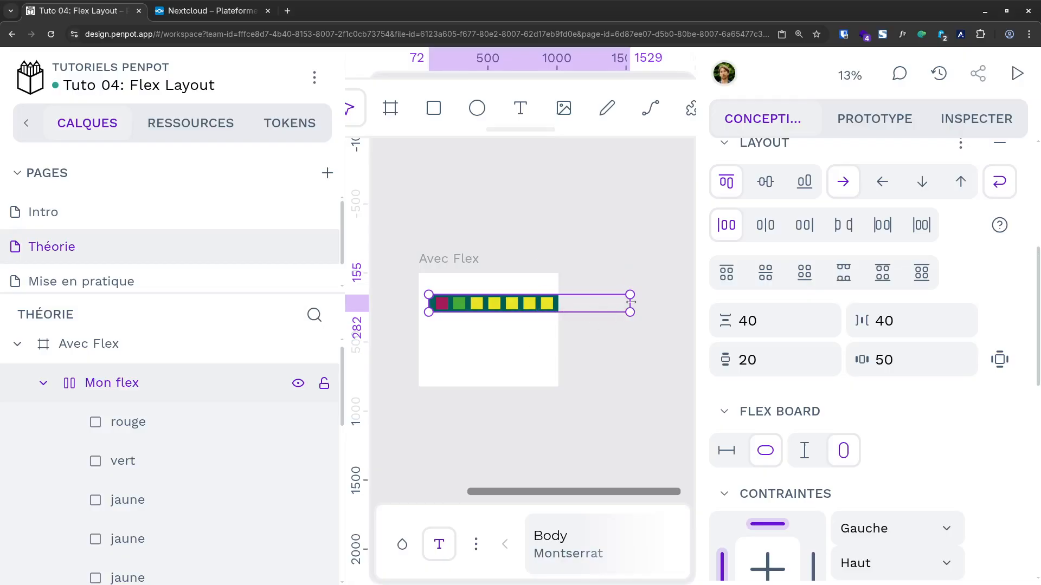
drag(628, 303, 541, 298)
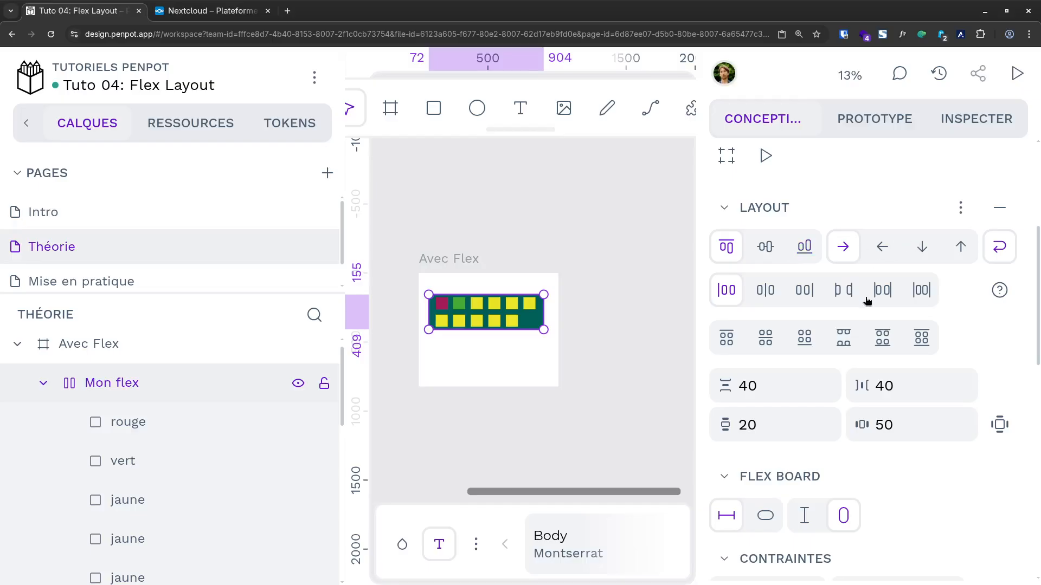
Step: Stretch the Mon flex board downward to about 527 high, leaving room below the wrapped rows
click(840, 335)
click(805, 247)
drag(486, 330, 488, 369)
Step: Try center, end, space-around and space-evenly distribution for Mon flex's wrapped rows, and set the rows to start
click(727, 339)
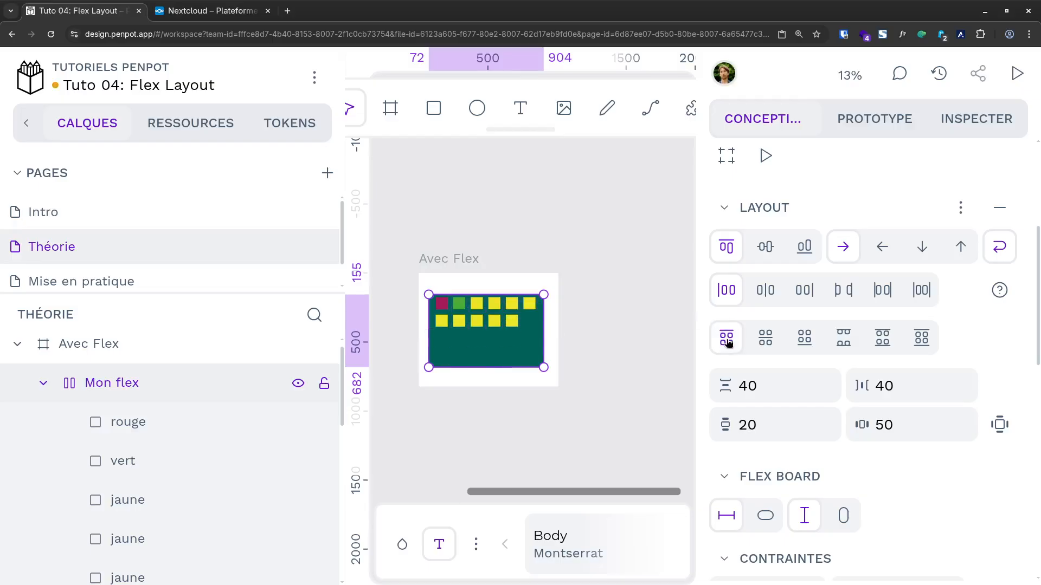
click(766, 340)
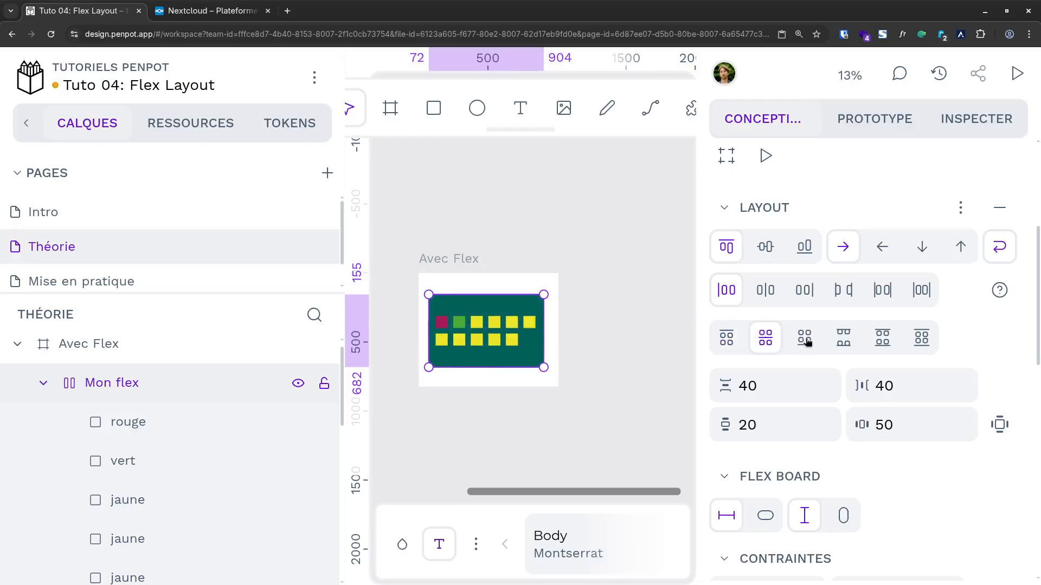
click(805, 338)
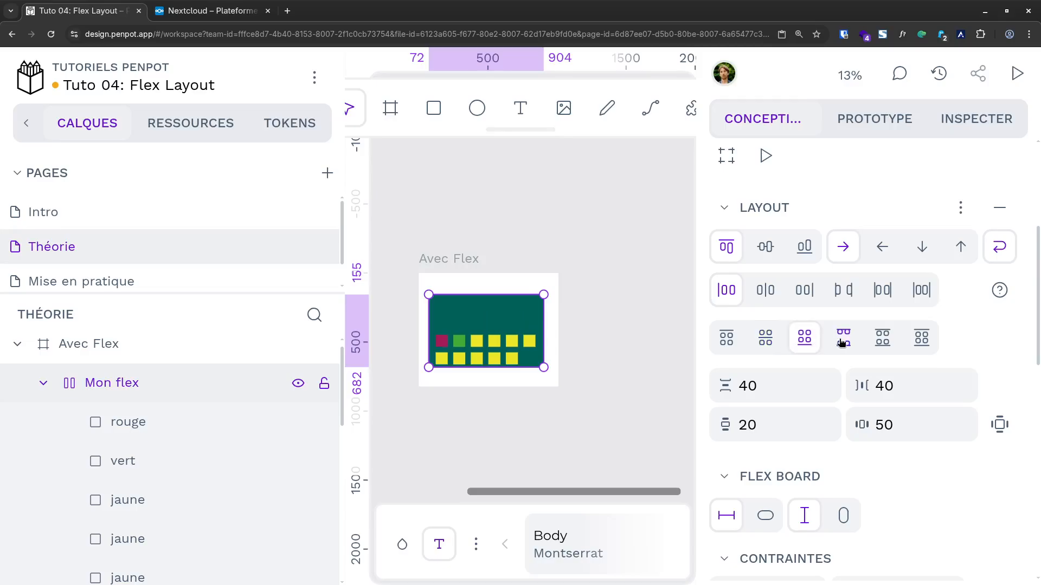
click(882, 339)
click(921, 338)
click(730, 341)
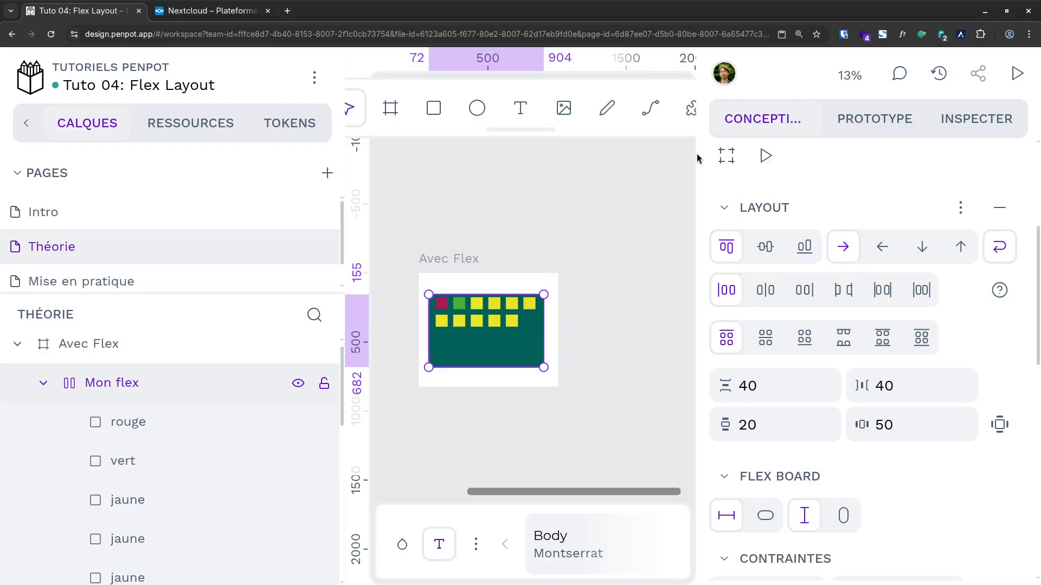
Step: Reset the browser page zoom to 100 %
click(798, 33)
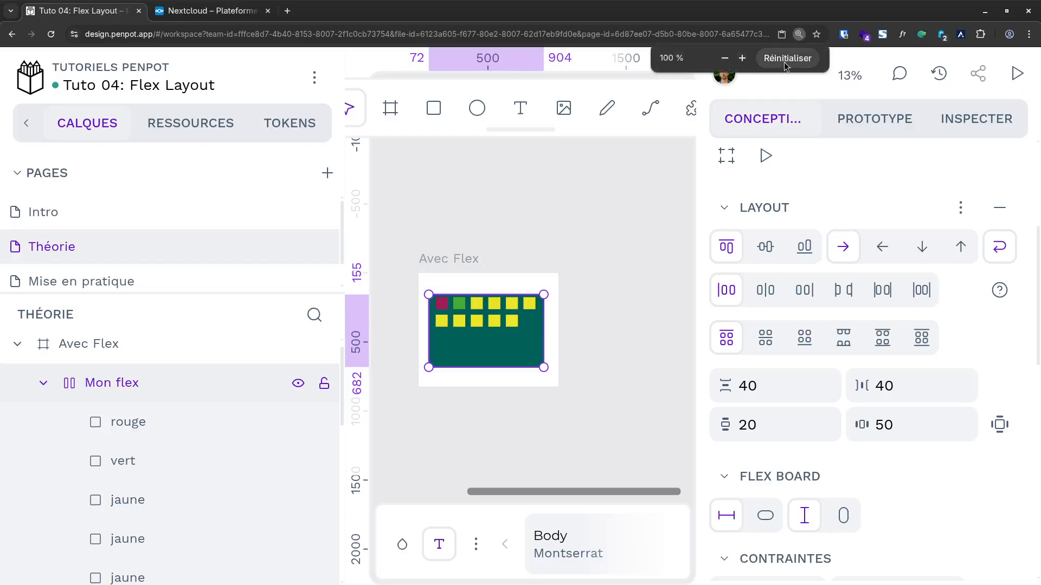
click(783, 64)
scroll(418, 325, up, 5)
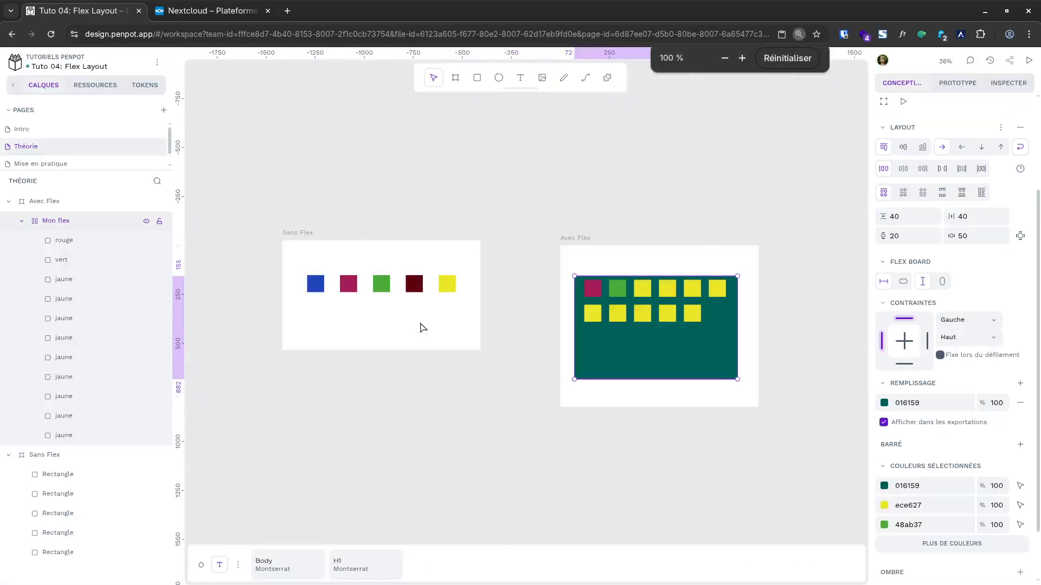
Step: Open the Mise en pratique page and select its empty Bouton board at 100 % zoom
click(549, 226)
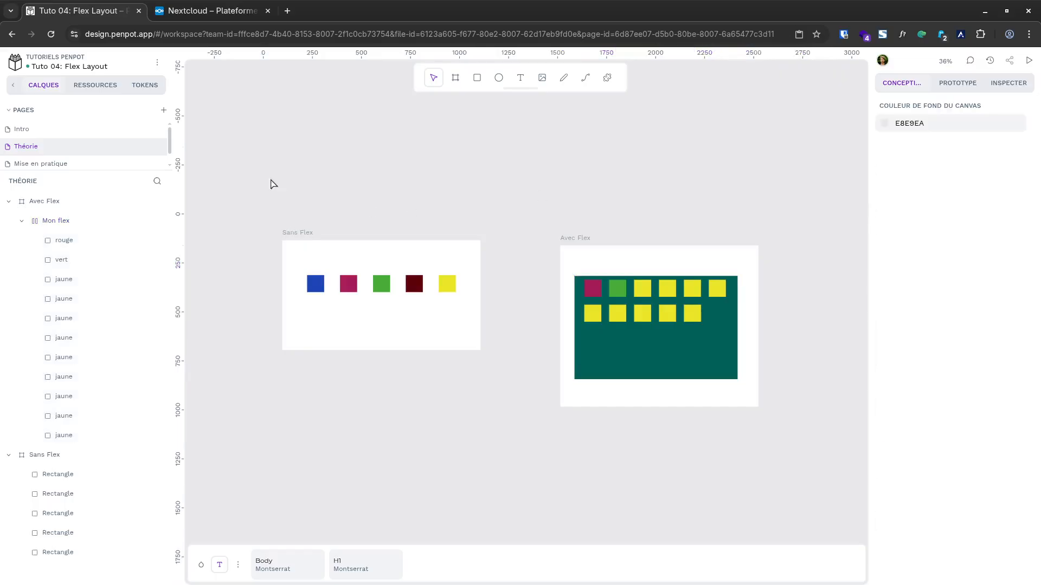
drag(117, 170, 115, 261)
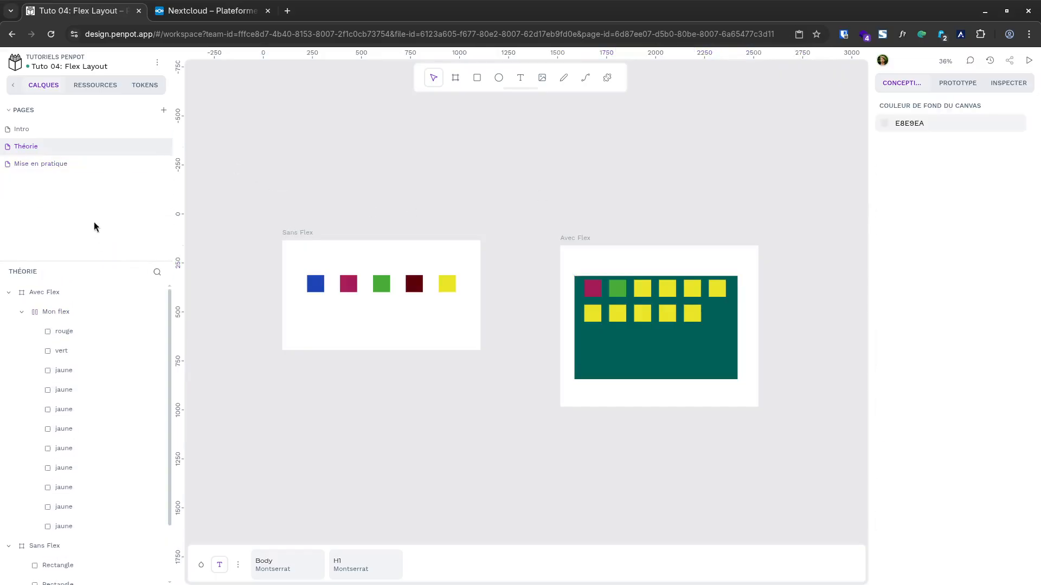
click(85, 170)
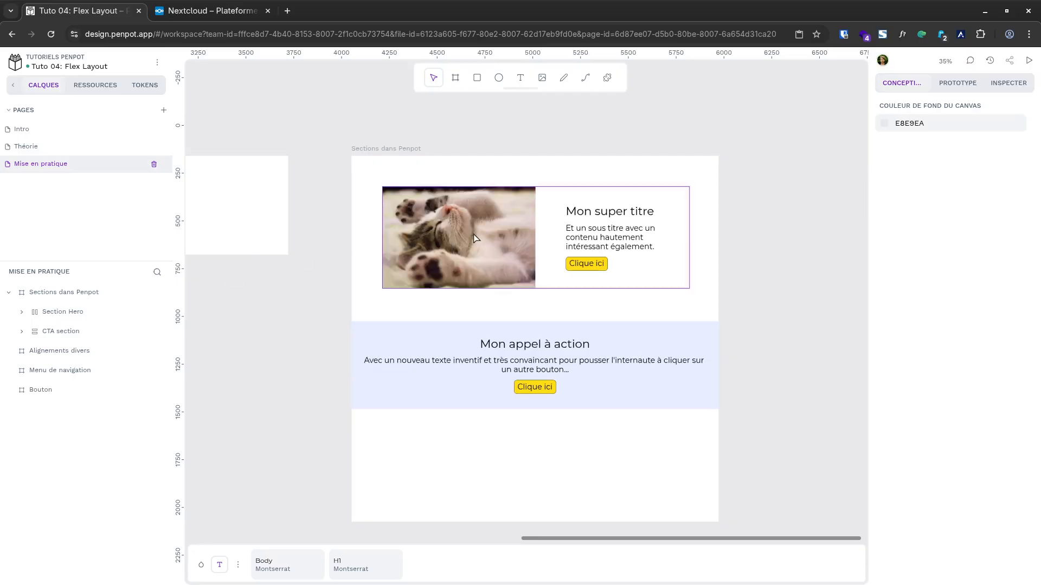
scroll(472, 238, left, 12)
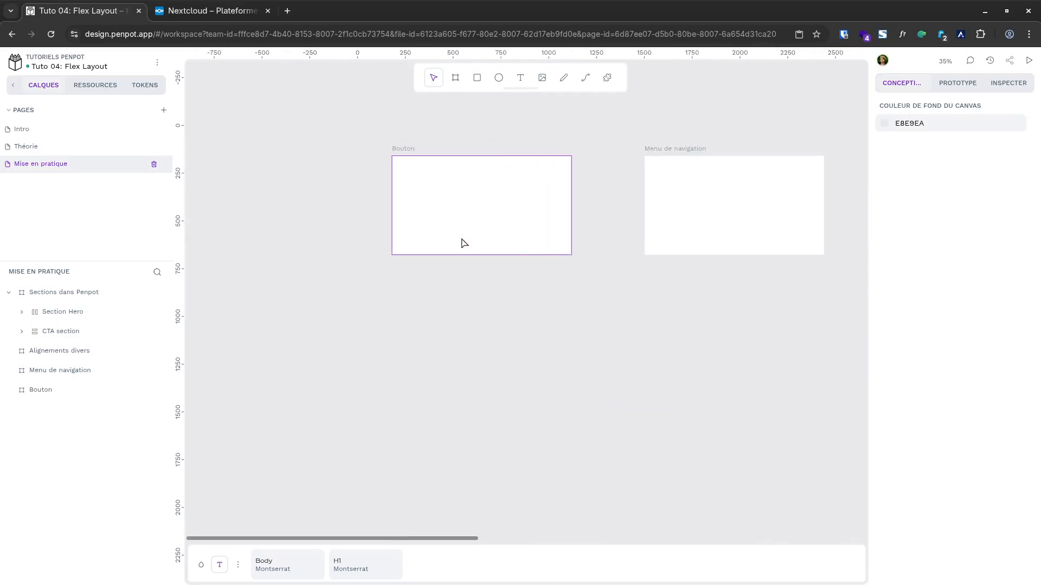
scroll(458, 179, up, 5)
key(shift+0)
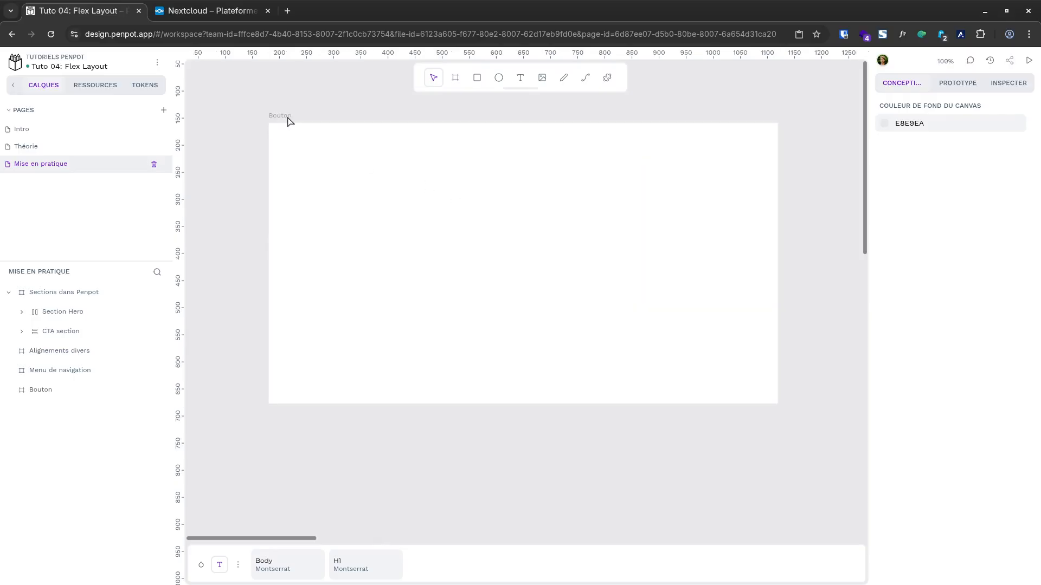
click(289, 120)
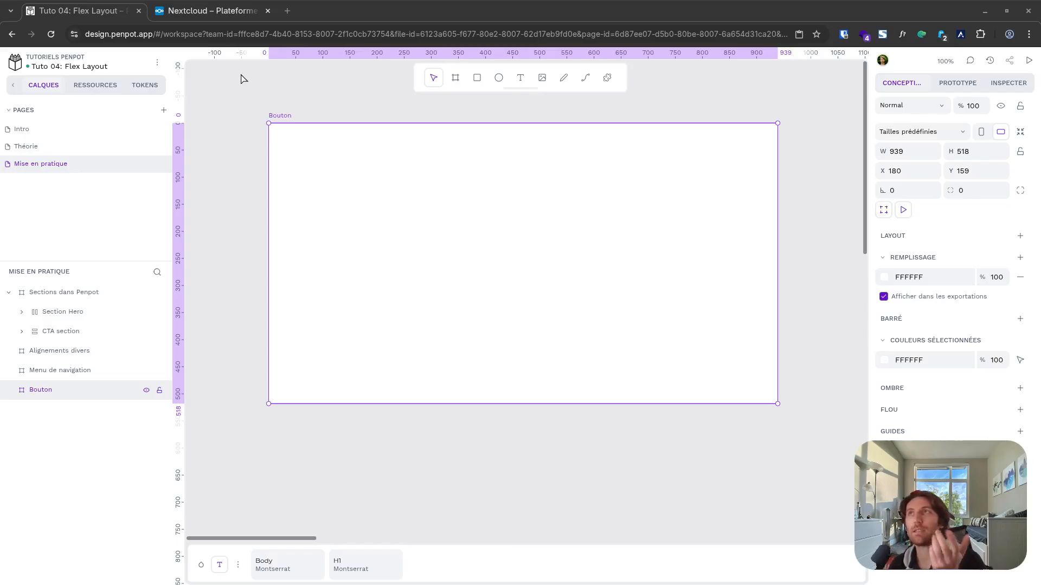
Step: Switch to the Nextcloud website and capture a screenshot of the header's Télécharger button
click(233, 12)
mouse_move(788, 112)
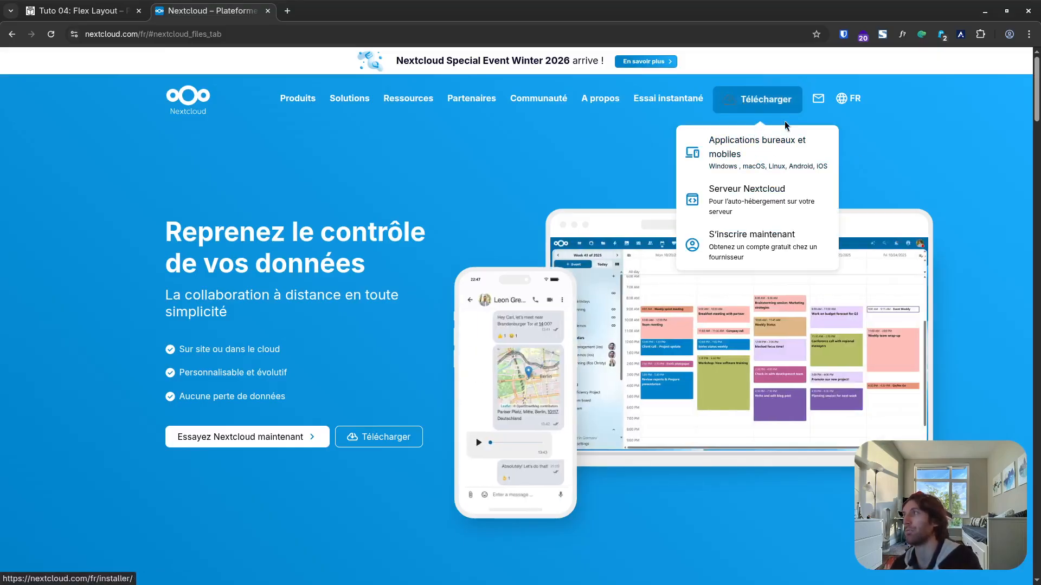
key(Print)
drag(709, 78, 805, 126)
click(529, 533)
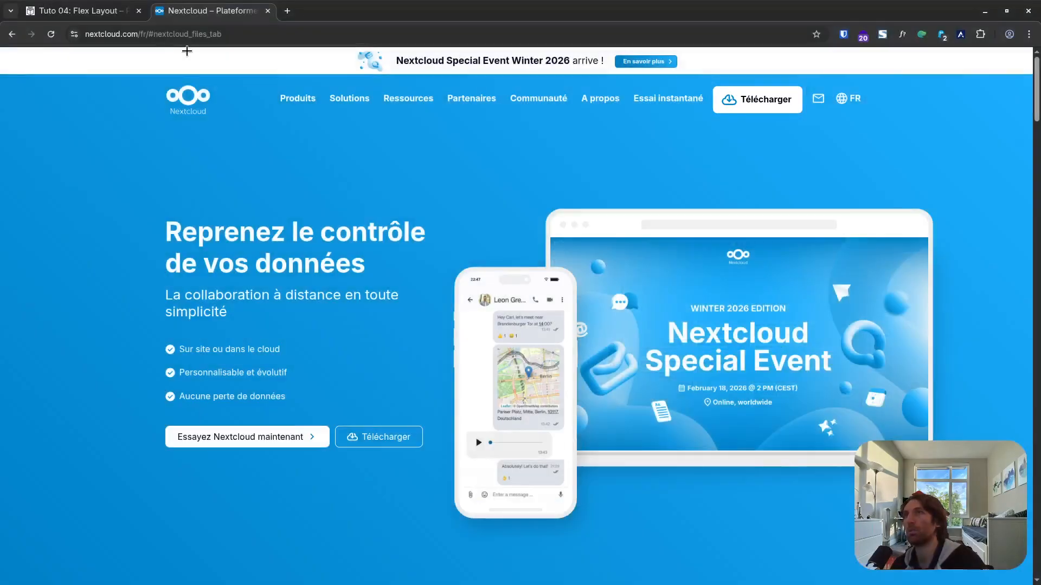
Step: Back in Penpot, paste the captured button image into the Bouton board and place it near the upper-left corner, about X 13, Y 25
key(ctrl+Tab)
key(ctrl+v)
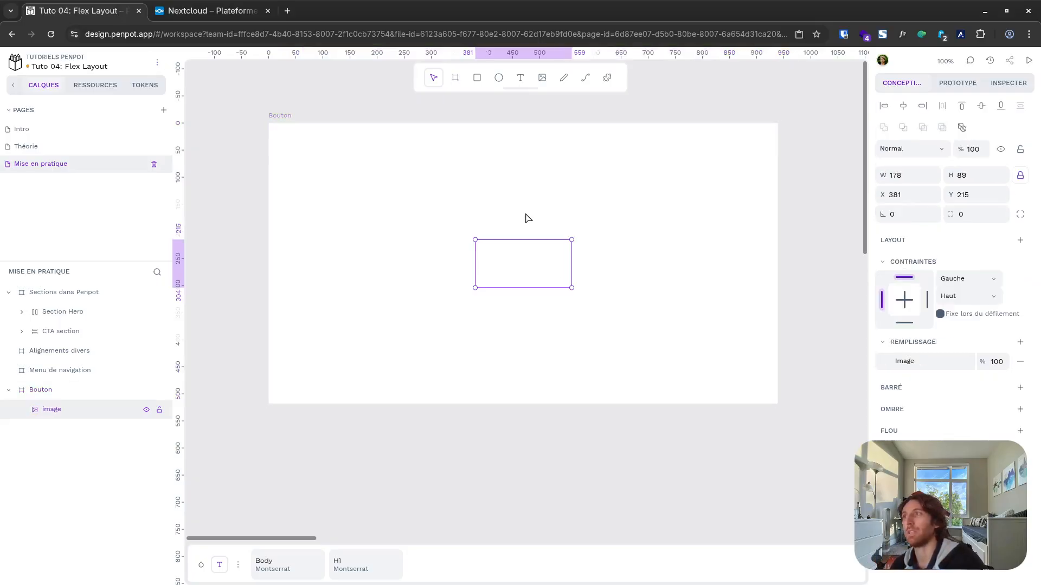
drag(461, 235, 330, 175)
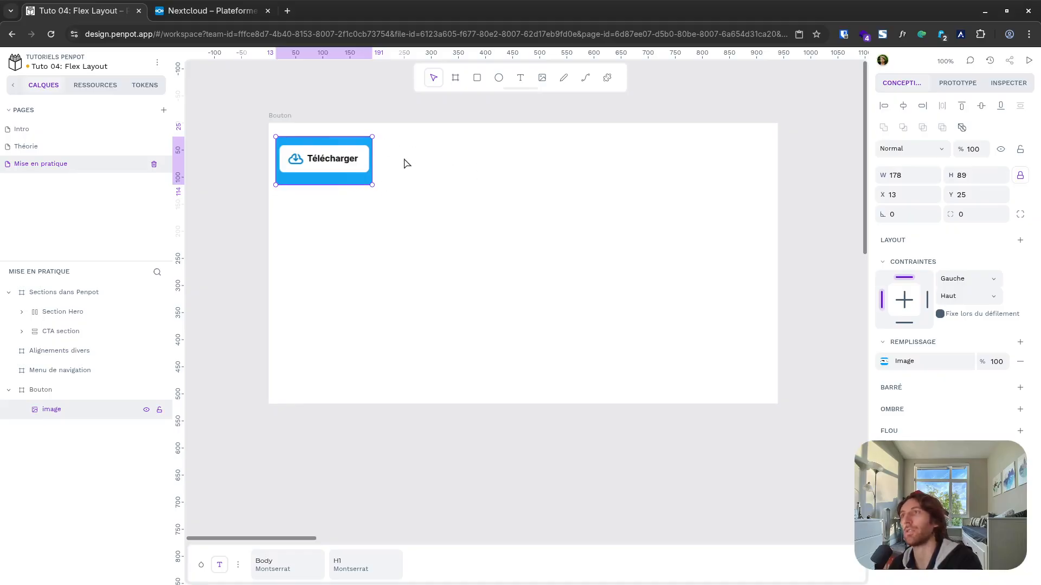
Step: Fill the Bouton board with the blue 17a7f6 sampled from the pasted image's background
click(285, 121)
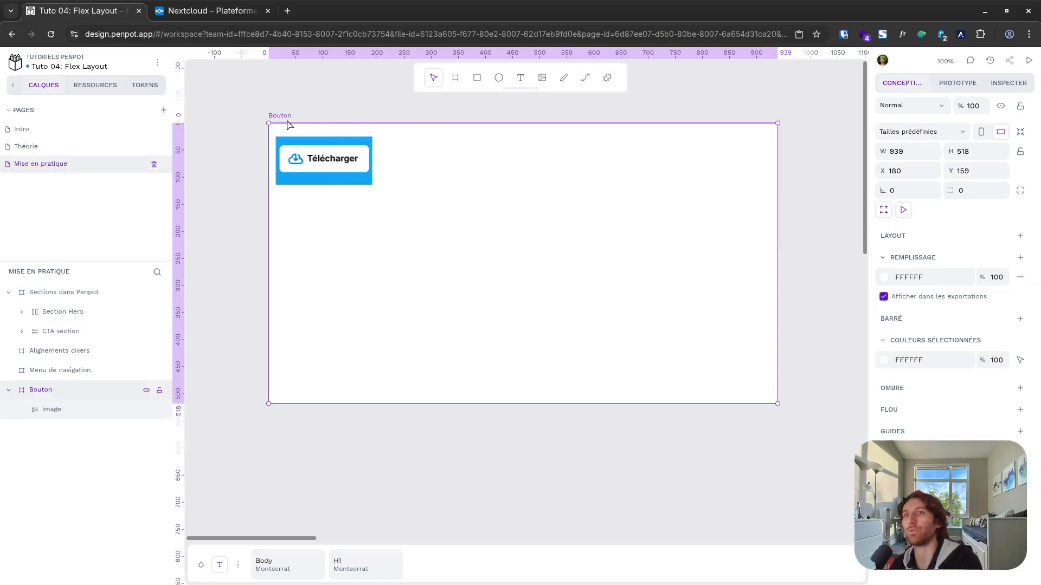
click(884, 278)
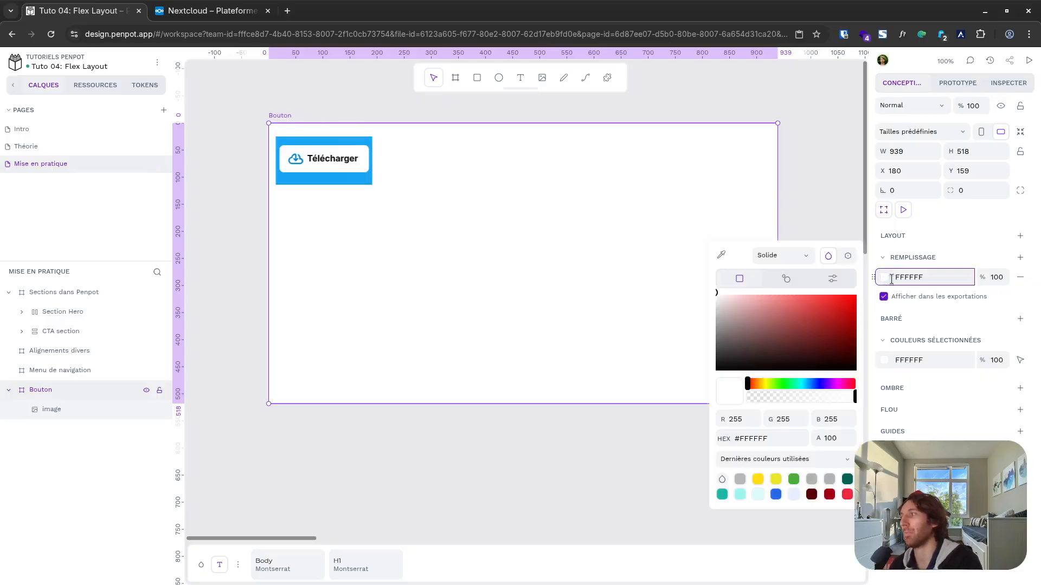
click(722, 255)
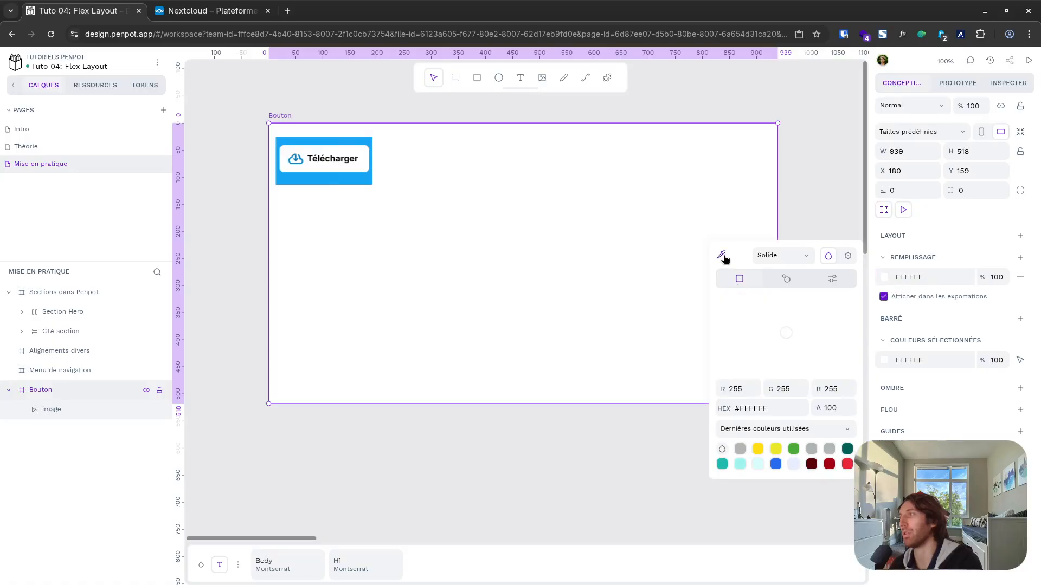
click(365, 141)
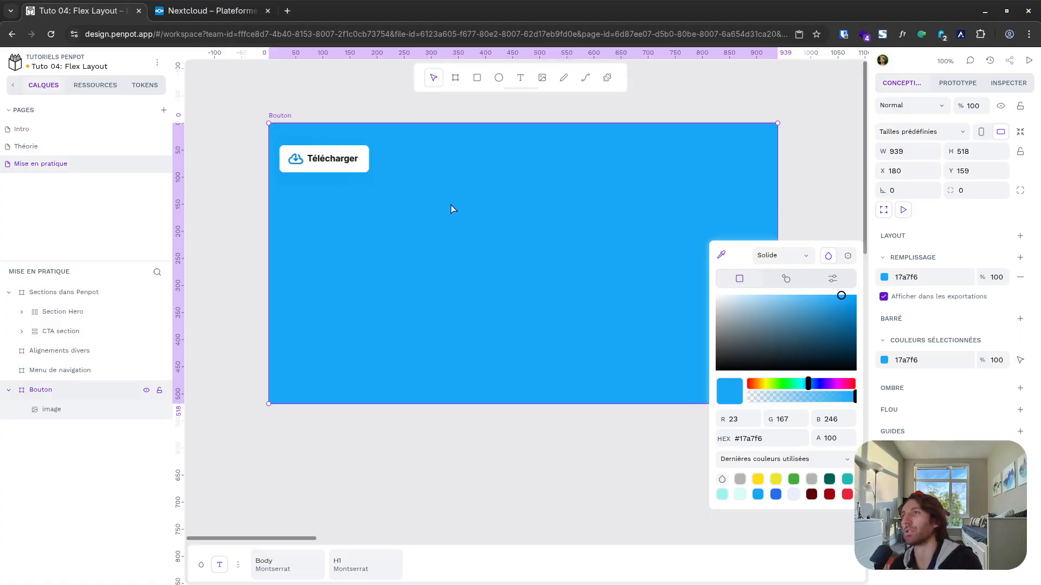
click(449, 182)
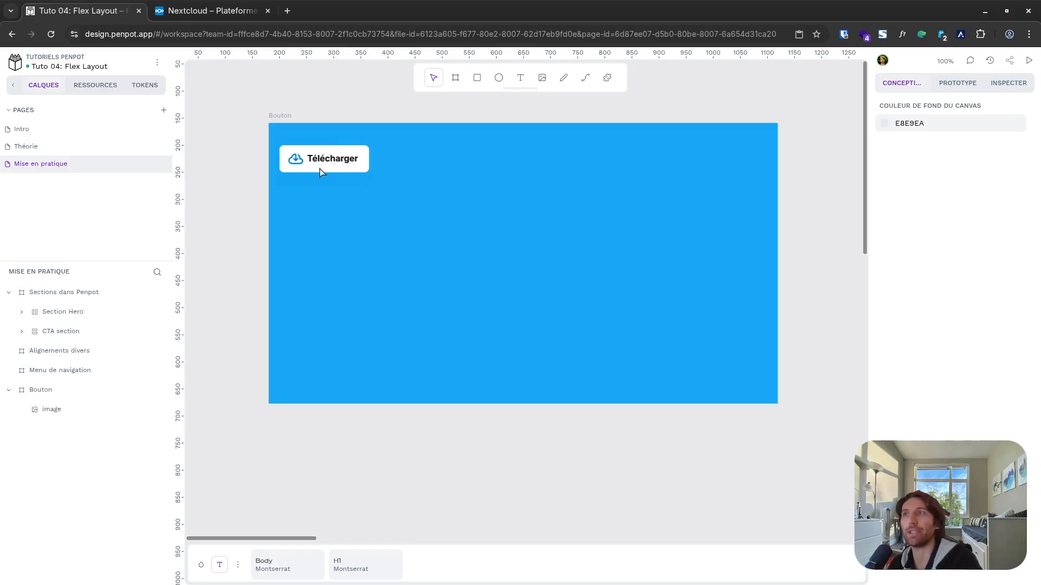
Step: Add a "Télécharger" text to the Bouton board, beside the pasted button image
click(522, 80)
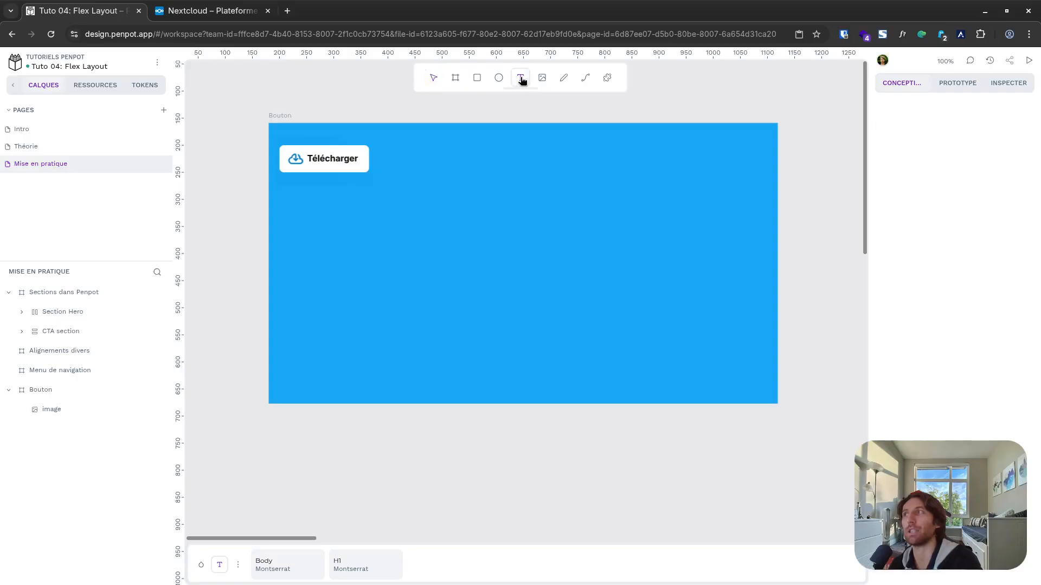
click(510, 161)
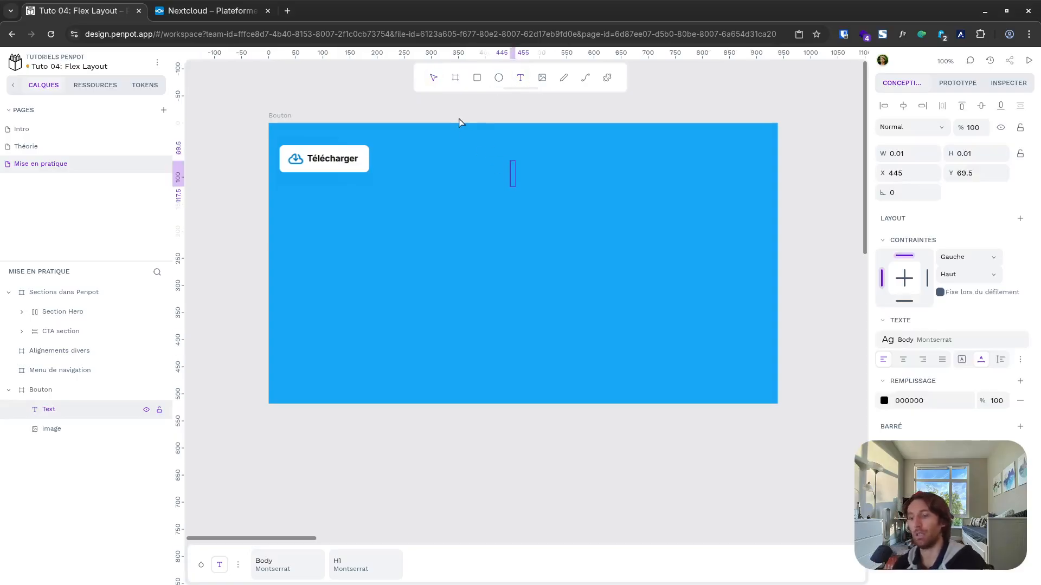
text(Télé)
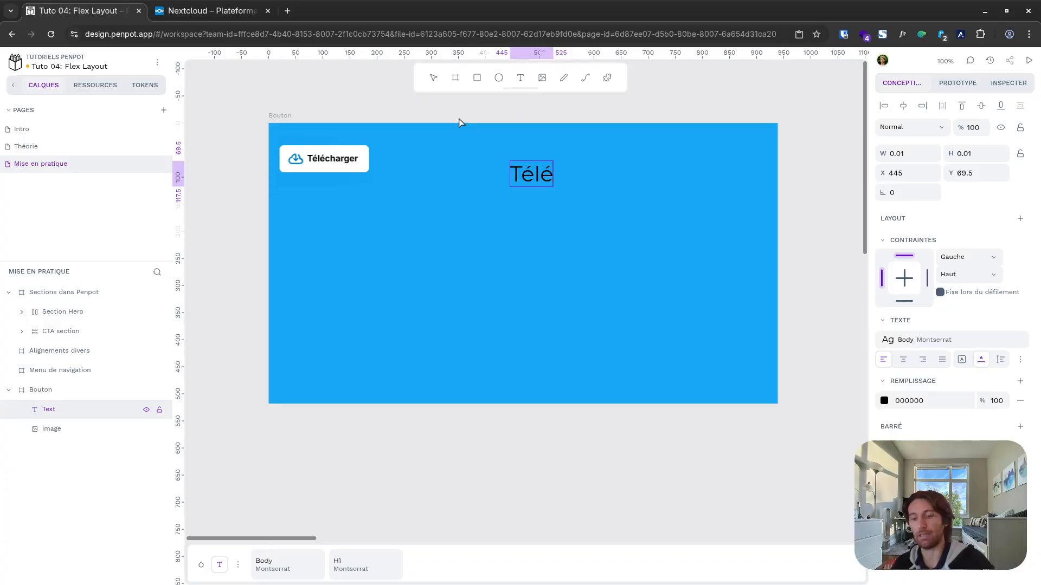
text(charger)
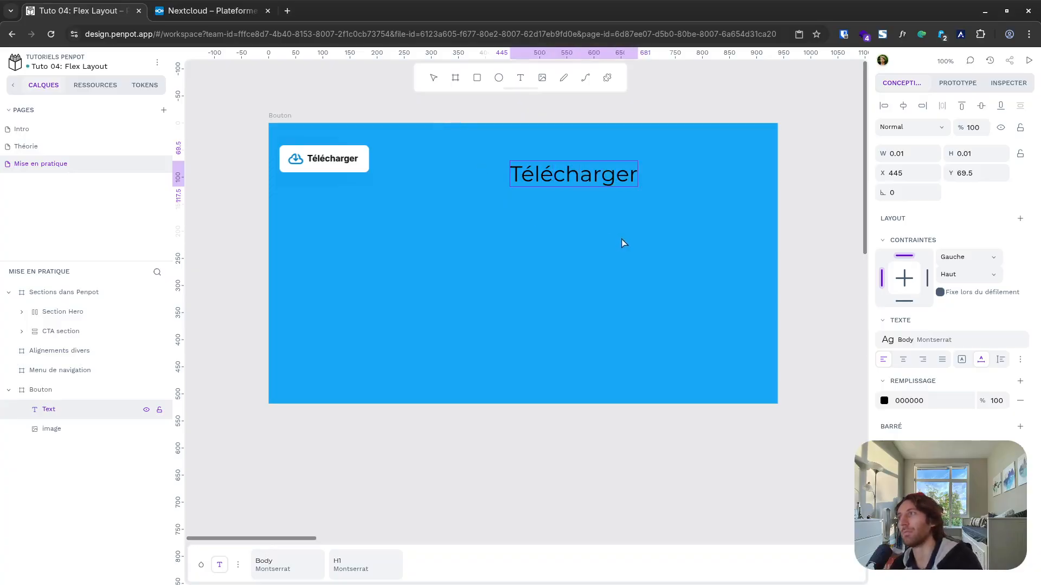
key(Escape)
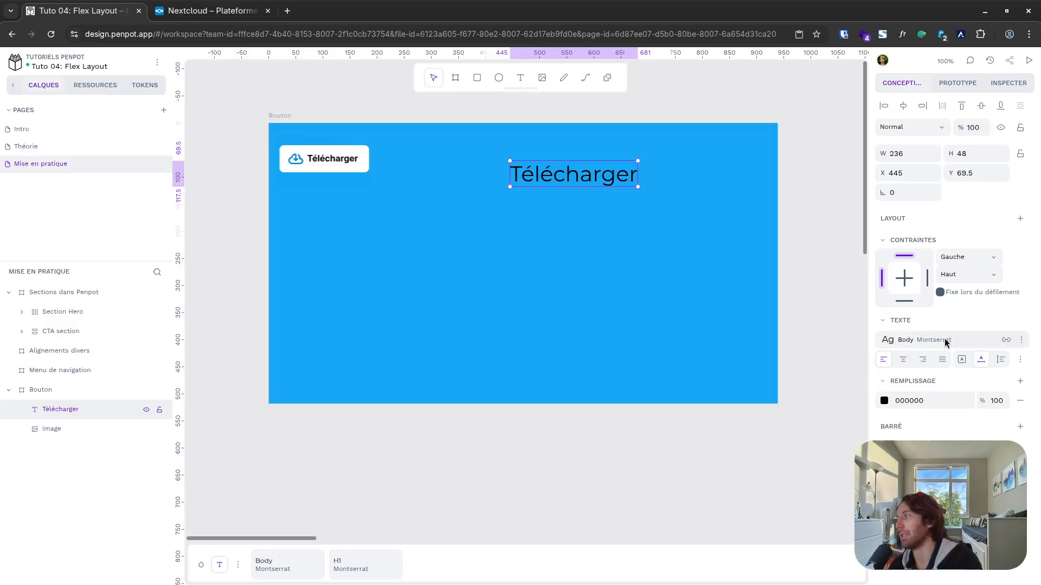
Step: Detach the Télécharger text from the Body typography and set its font size to 20 and weight to 600
click(1005, 339)
click(903, 357)
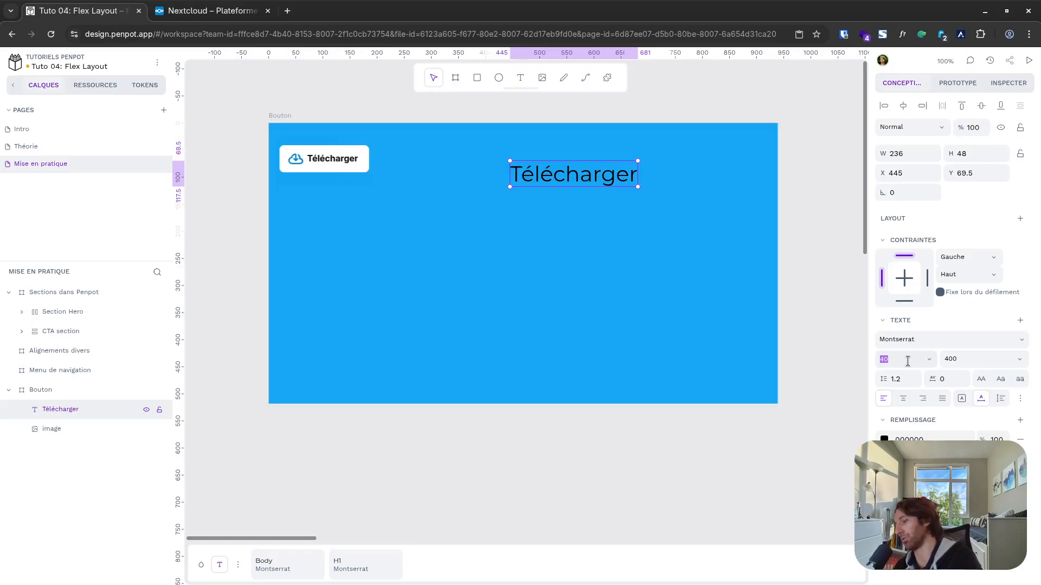
text(20)
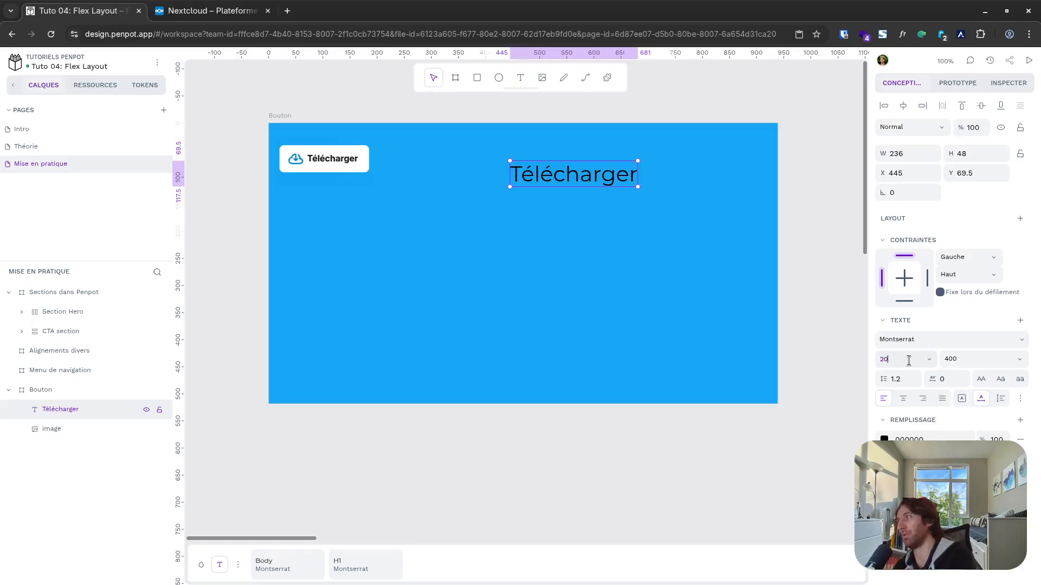
key(Return)
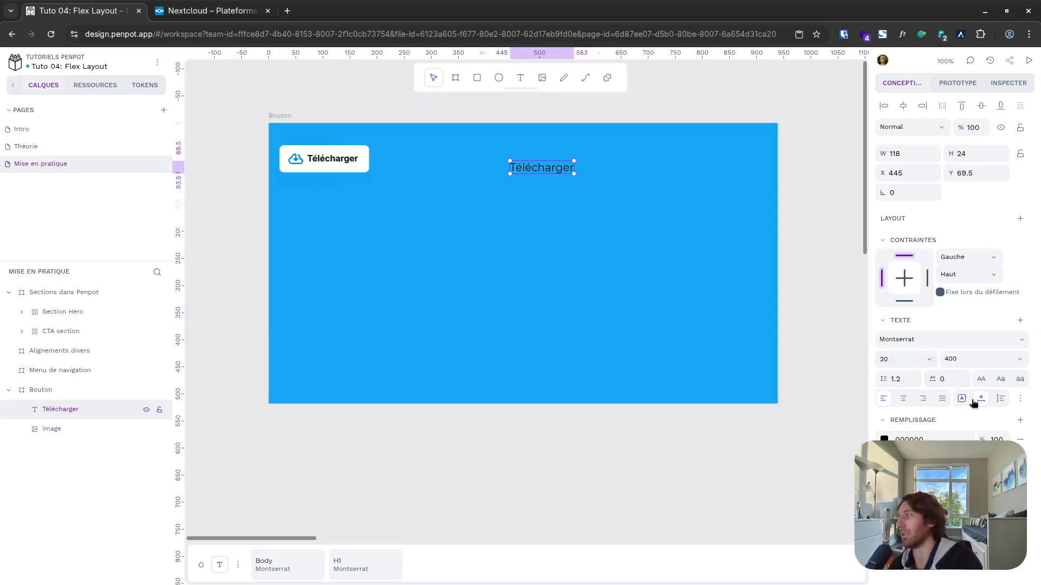
click(1020, 400)
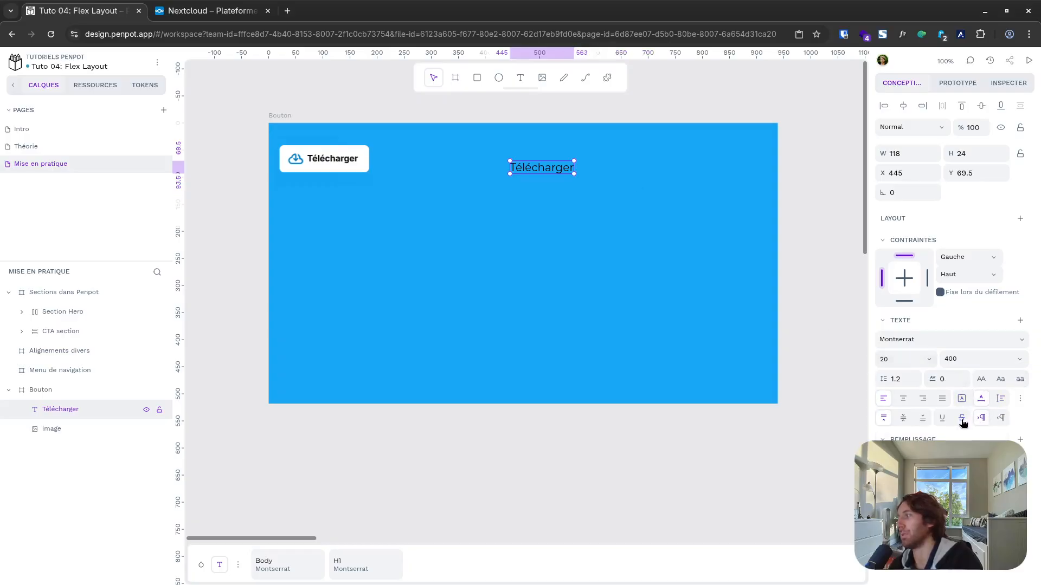
click(975, 361)
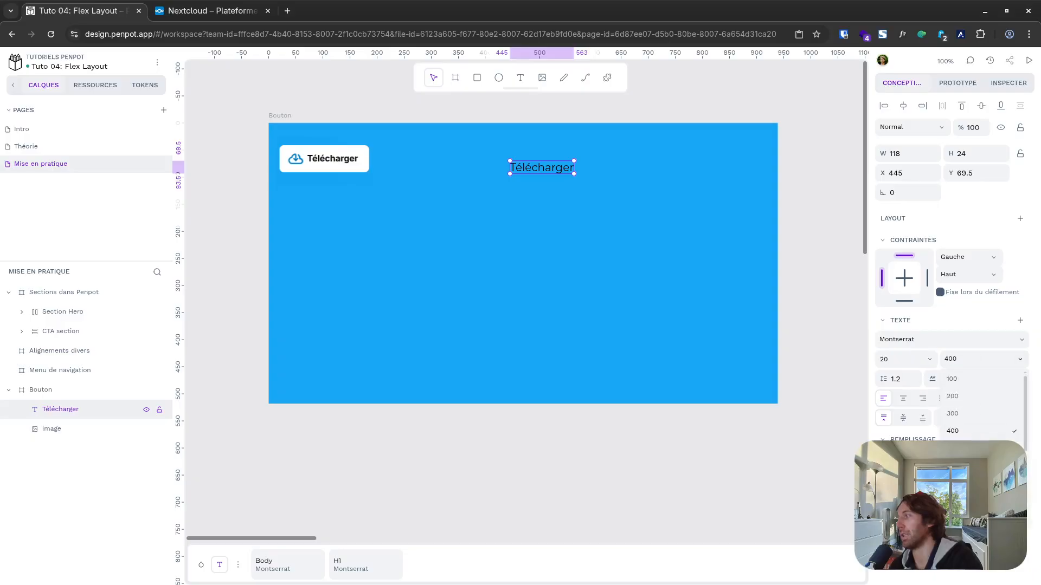
click(962, 466)
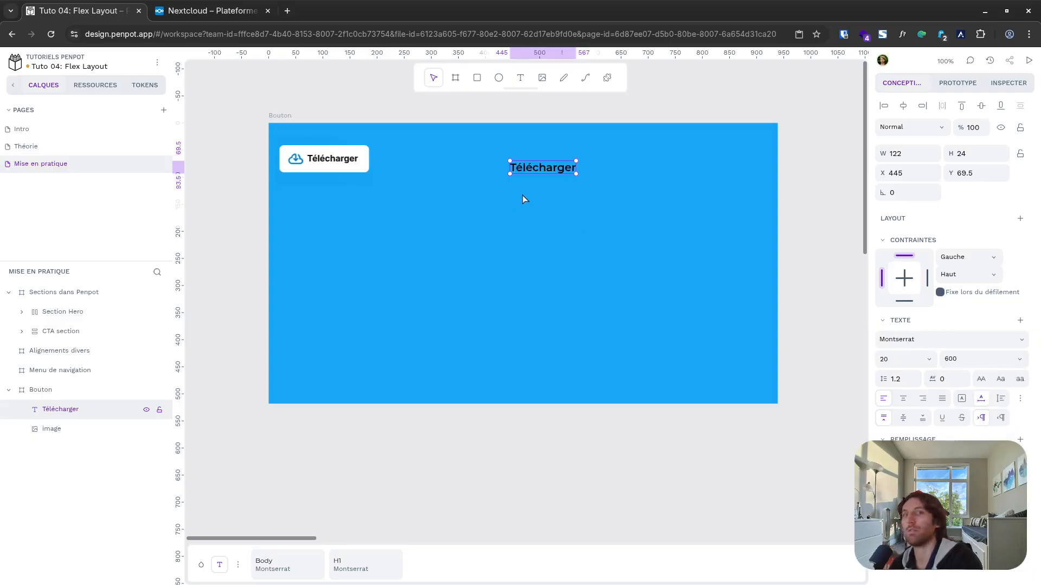
Step: Move the Télécharger text closer to the reference image, at about X 341, Y 70
click(536, 193)
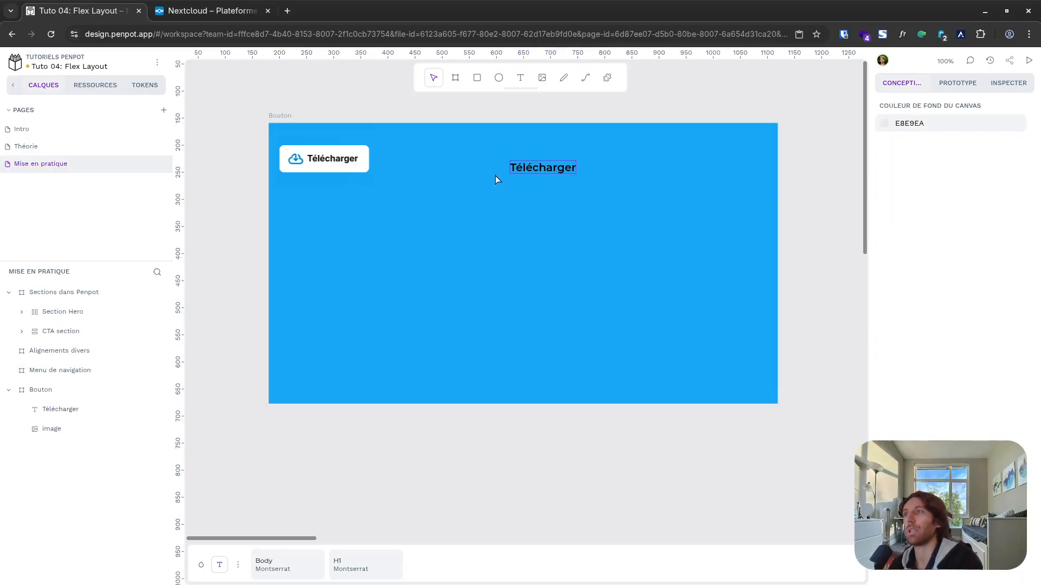
mouse_move(495, 175)
mouse_down()
mouse_move(485, 170)
mouse_move(479, 180)
mouse_up()
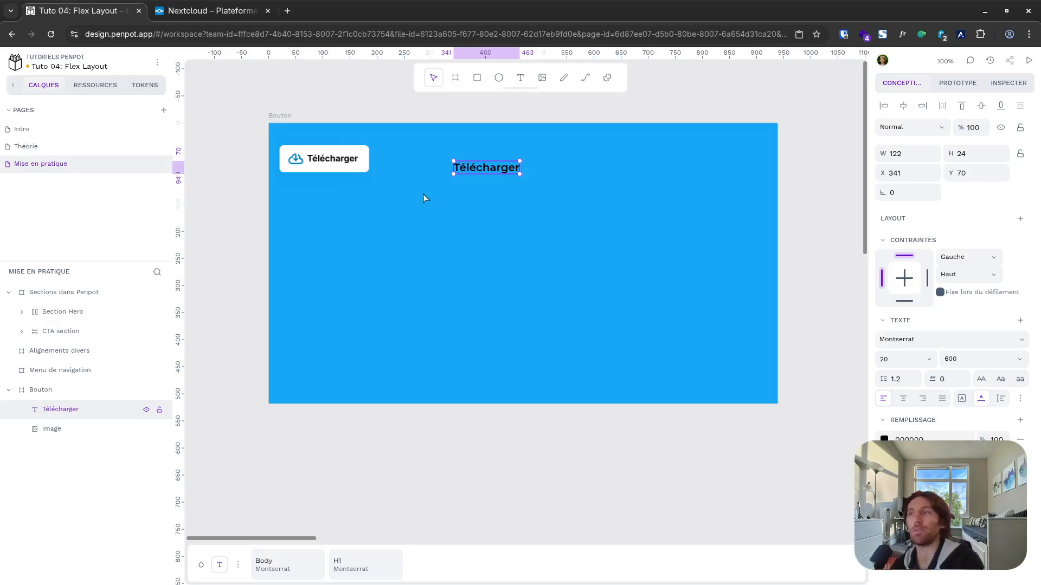
click(461, 177)
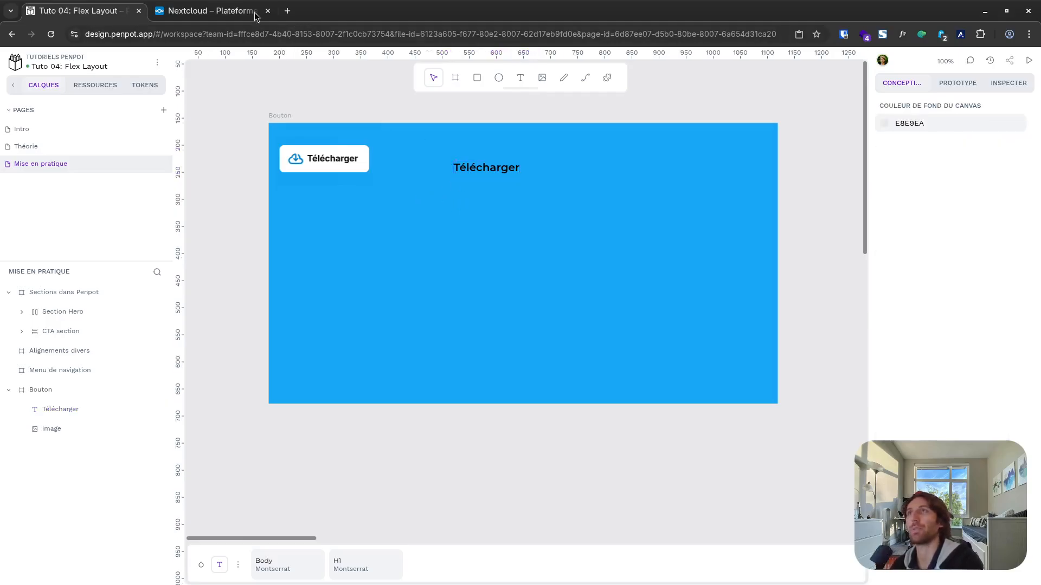
click(212, 11)
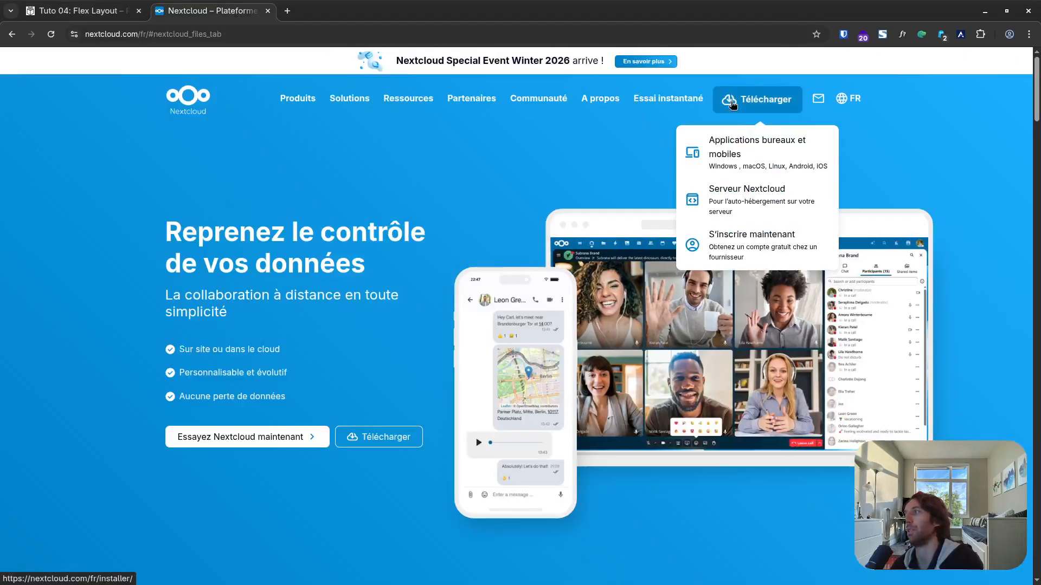
right_click(730, 103)
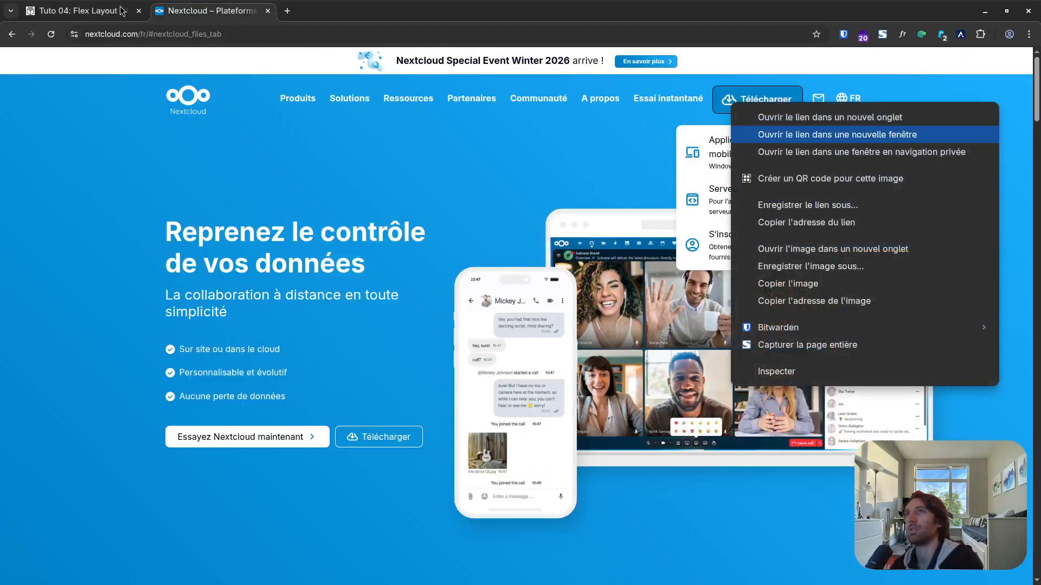
click(102, 12)
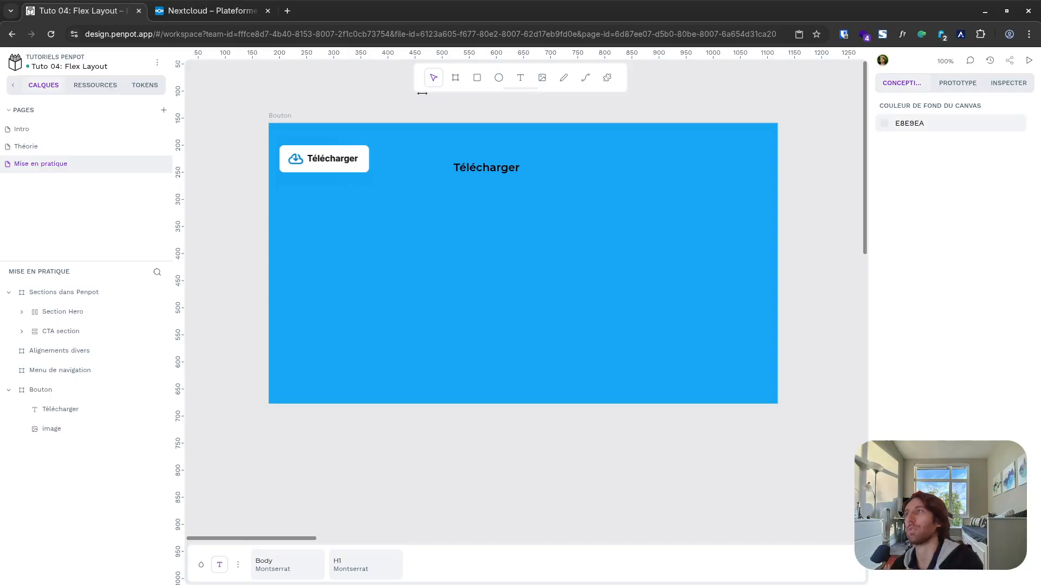
Step: Open the Iconify extension and search its icon sets for "download"
click(606, 77)
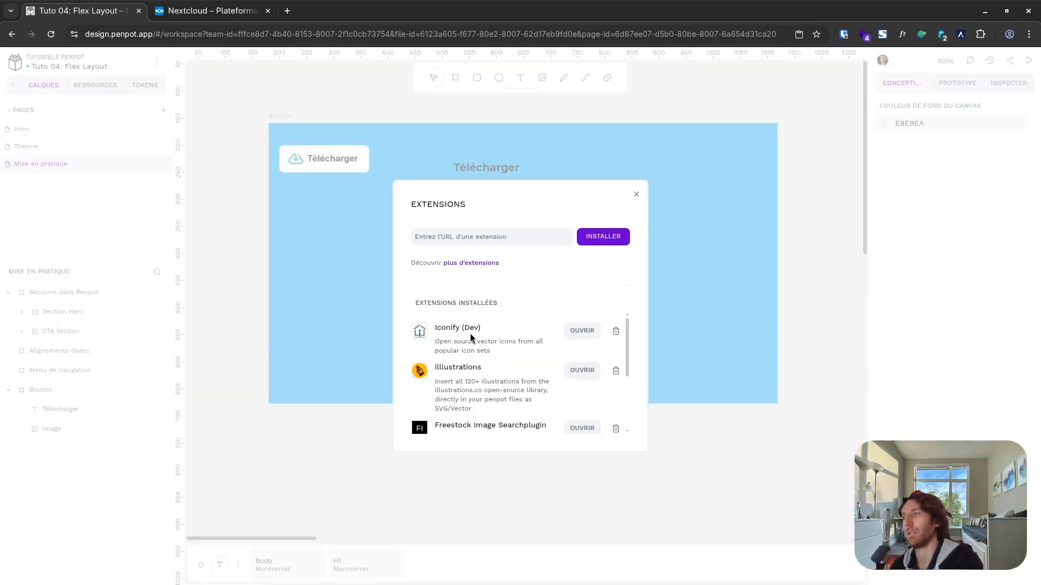
click(590, 328)
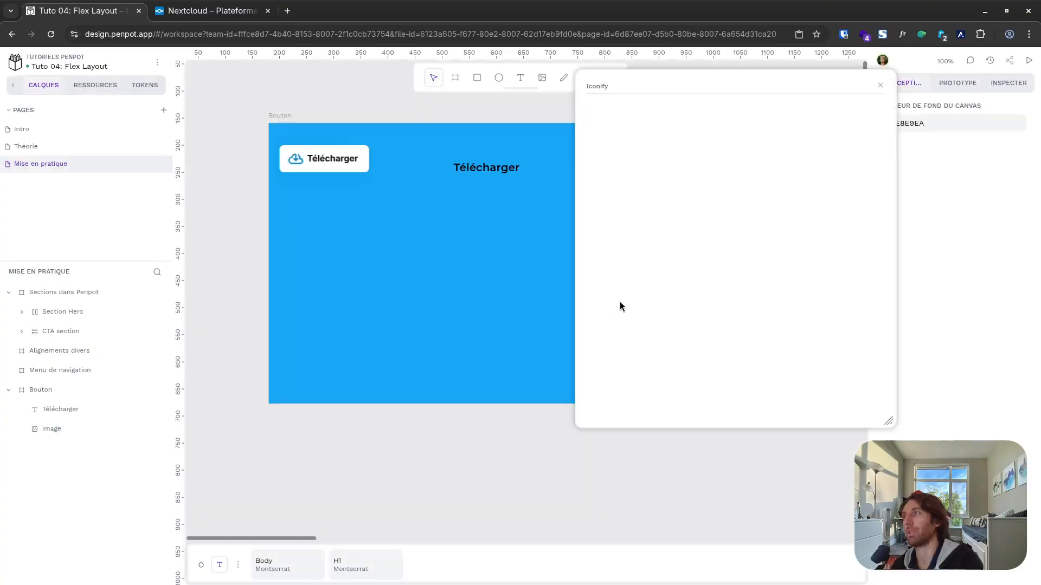
click(629, 106)
text(down)
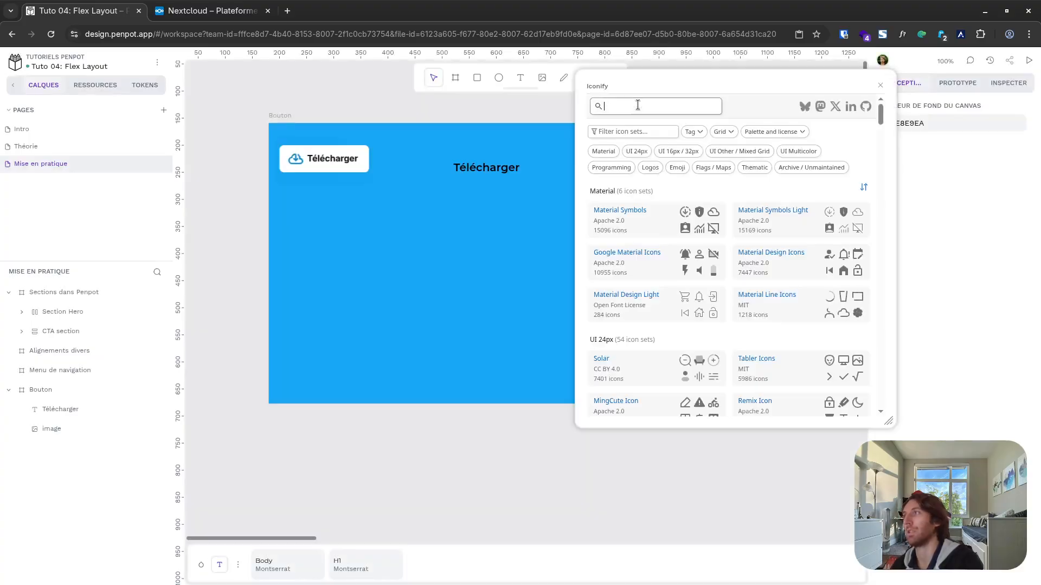
text(load)
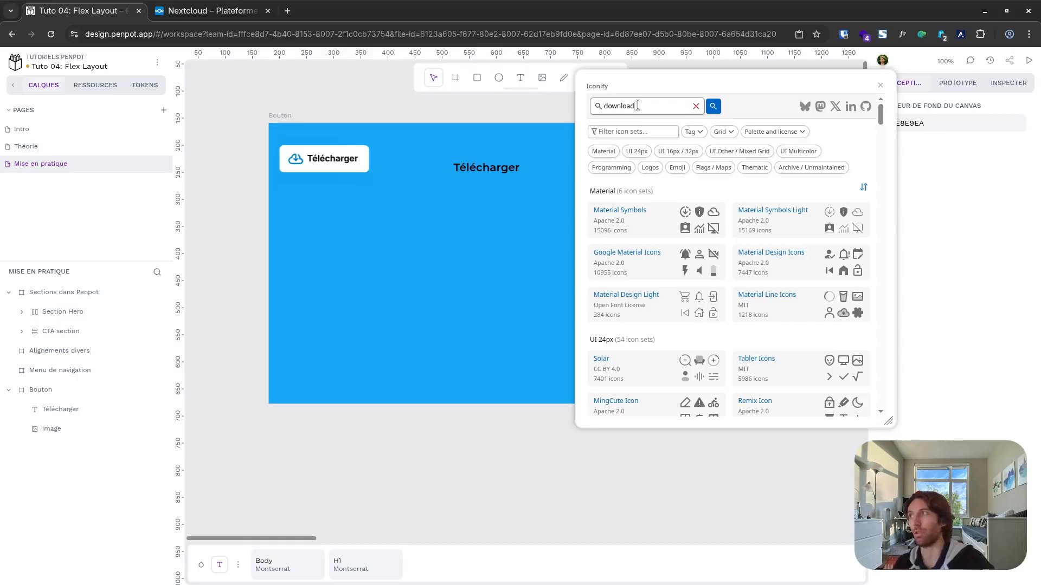
key(Return)
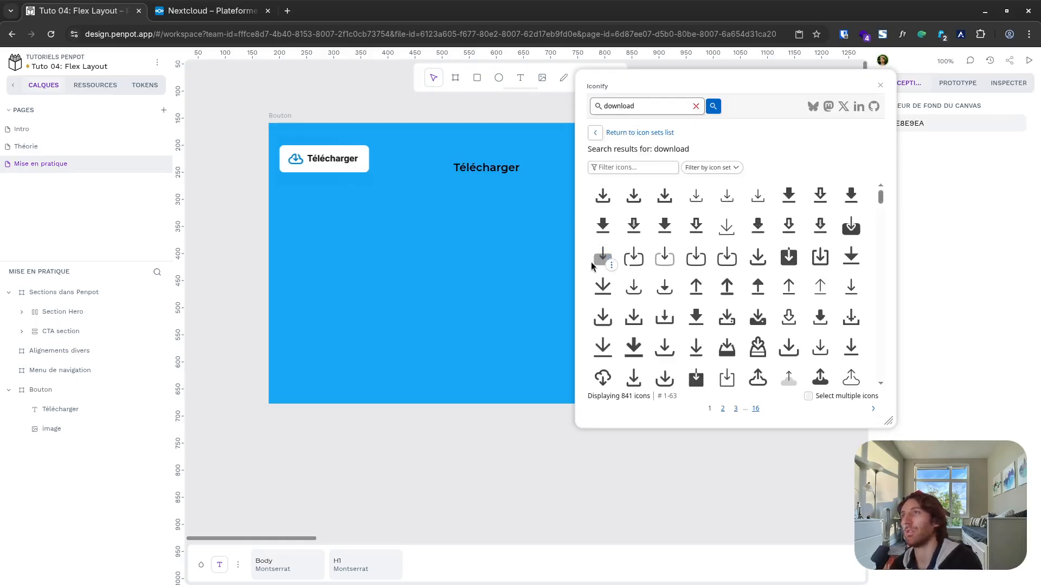
Step: Import the outlined cloud icon with a downward arrow, bytesize:download, and close Iconify
scroll(731, 282, down, 3)
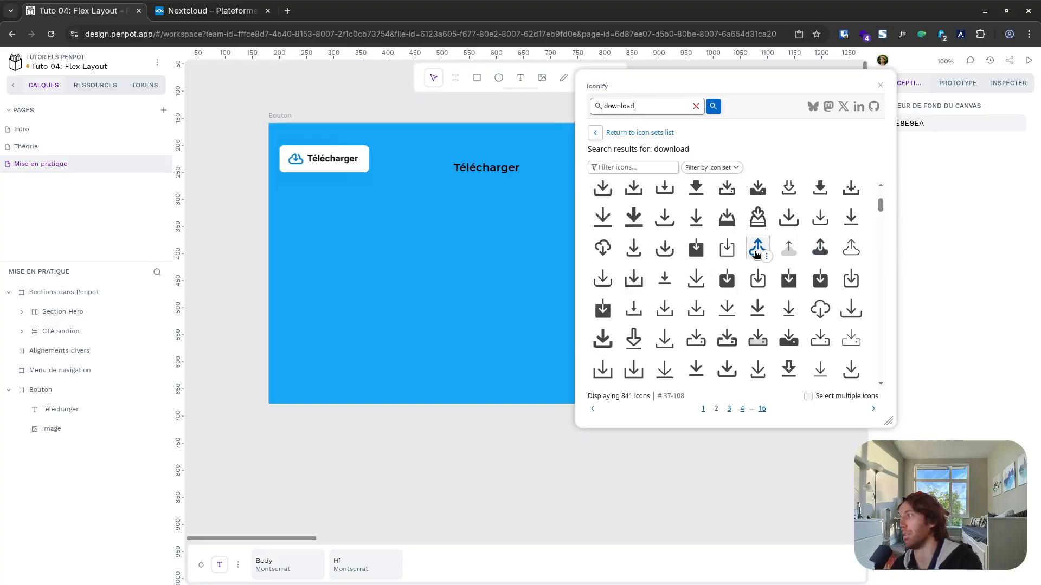
click(820, 309)
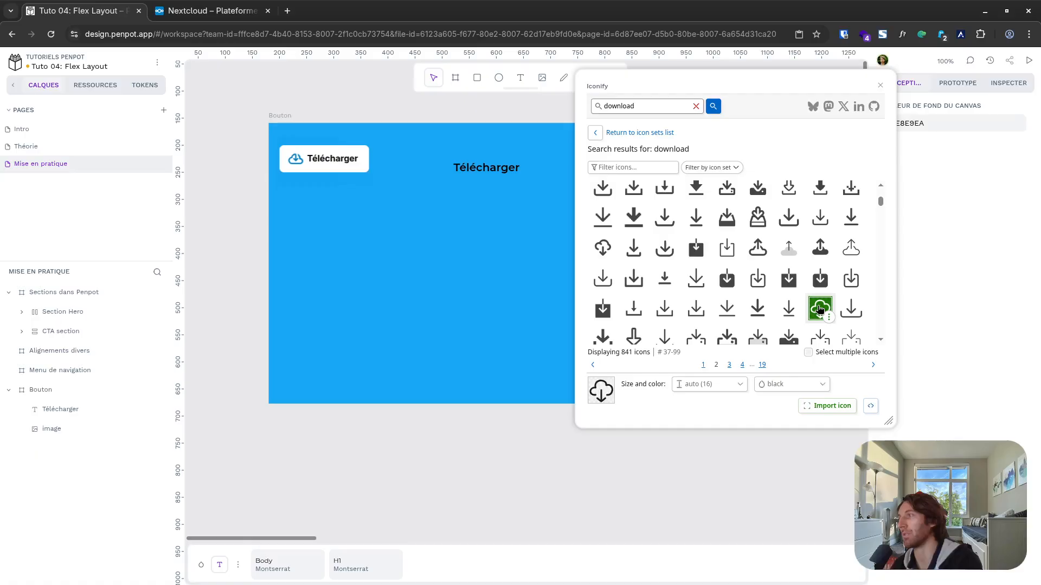
click(827, 406)
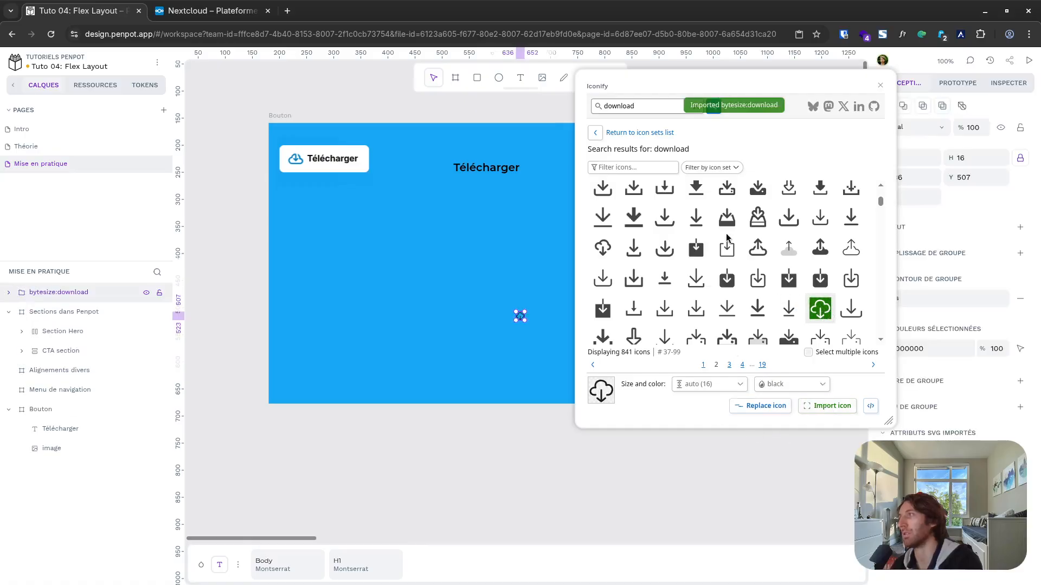
click(880, 85)
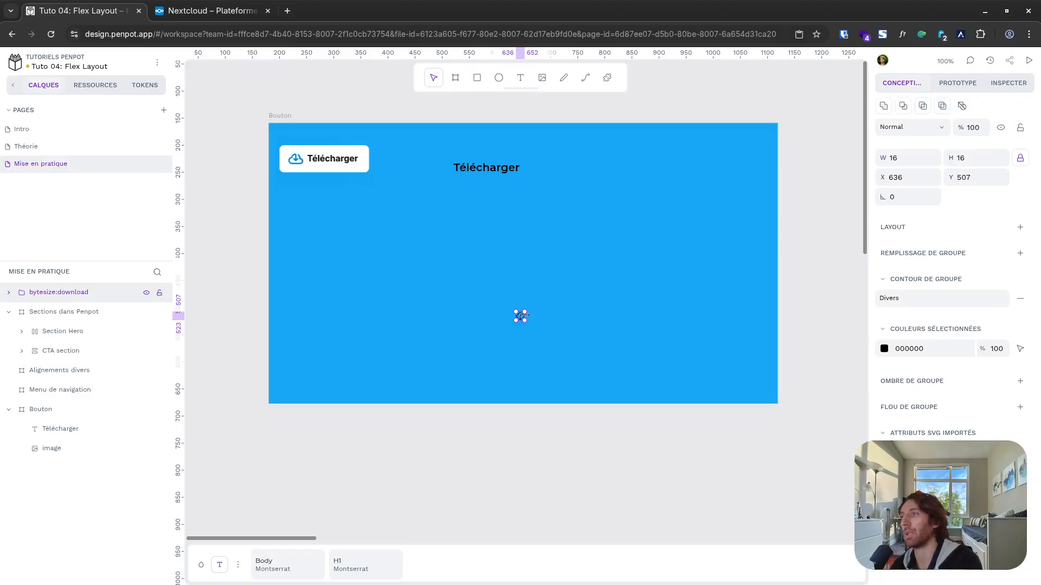
Step: Move the imported download icon into the Bouton board, just before the Télécharger text, at about X 316, Y 73
drag(520, 317, 445, 168)
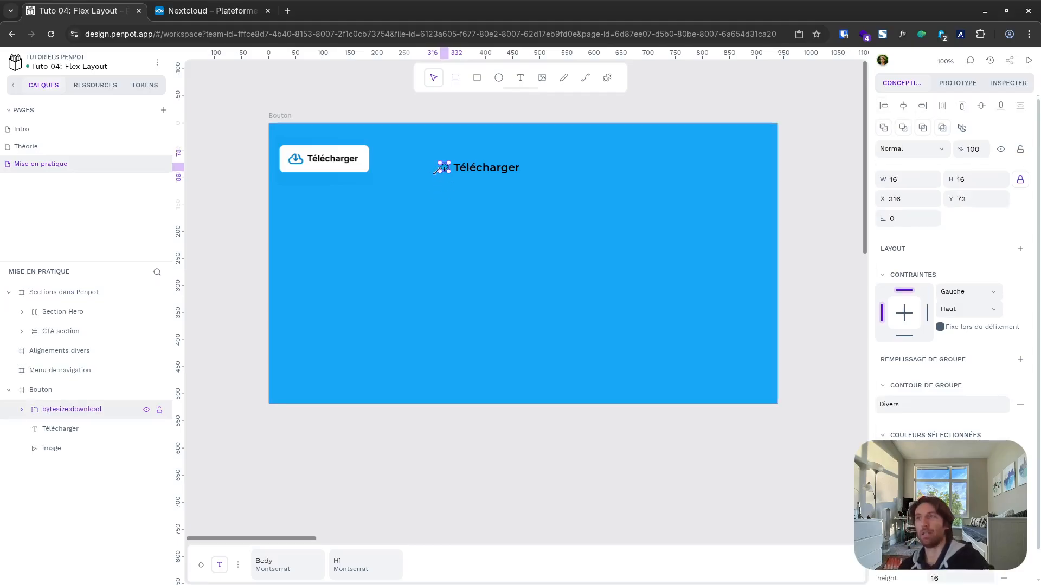
scroll(380, 140, up, 5)
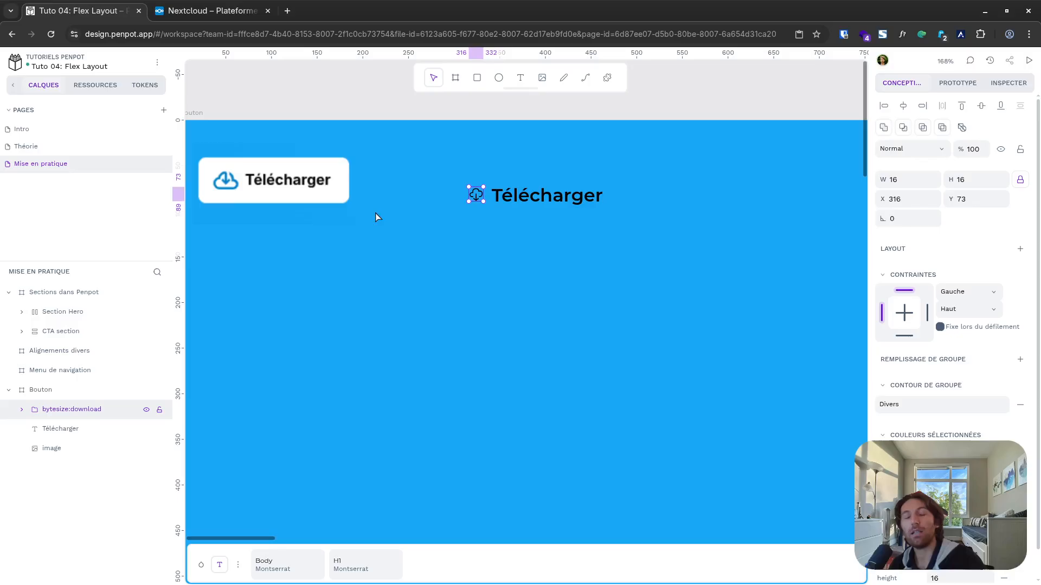
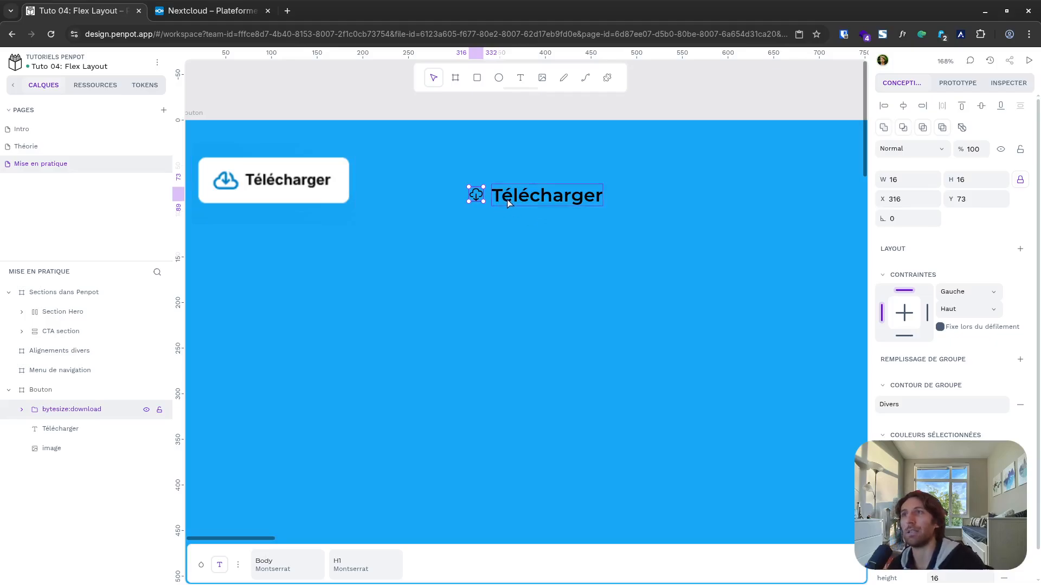
shift+click(506, 199)
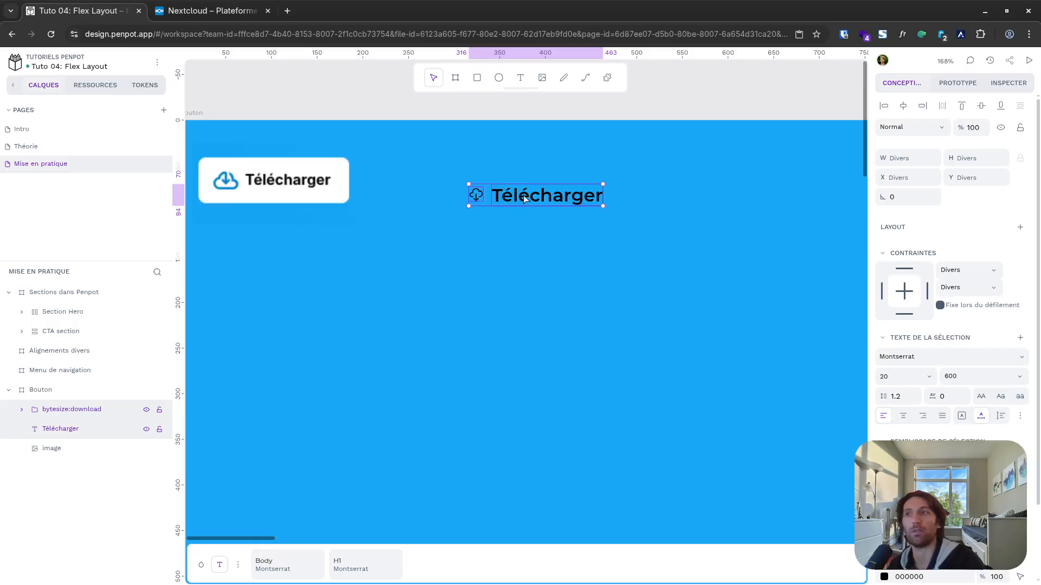
Step: Rename the Bouton board as "Créons un bouton" and its bytesize:download group as "icon"
double_click(50, 391)
text(C)
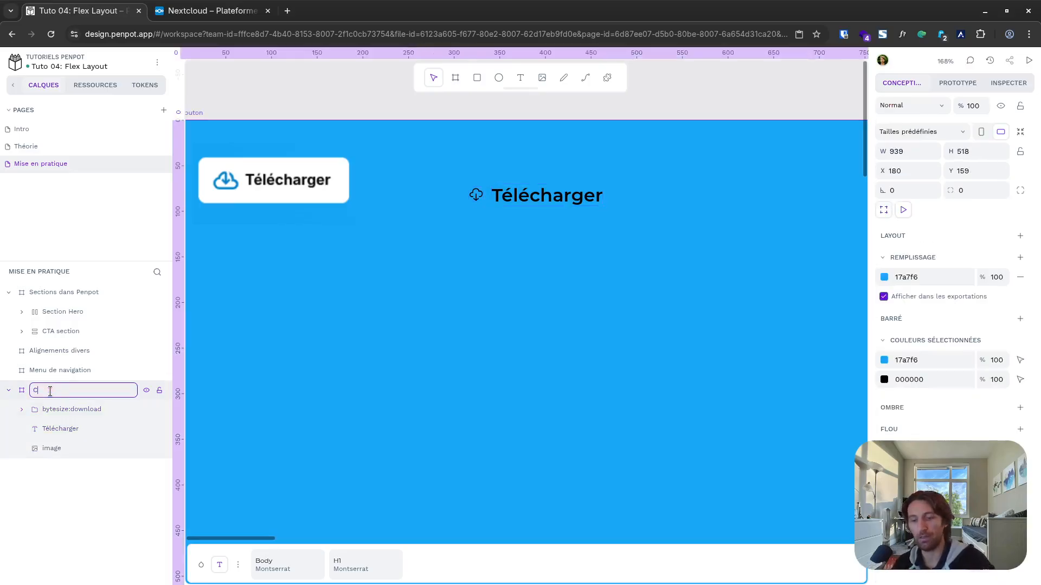
text(réons un bouton)
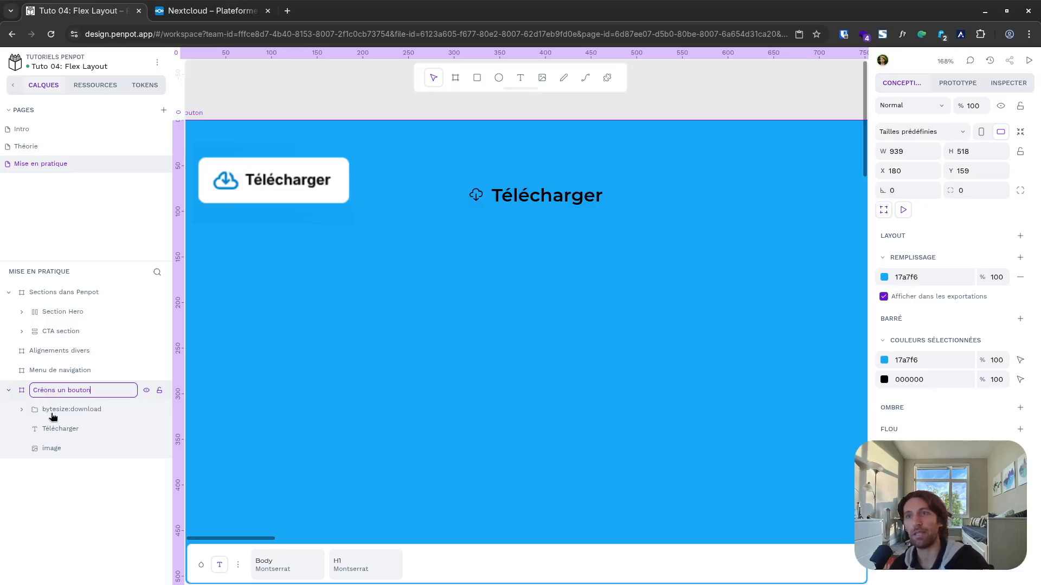
key(Return)
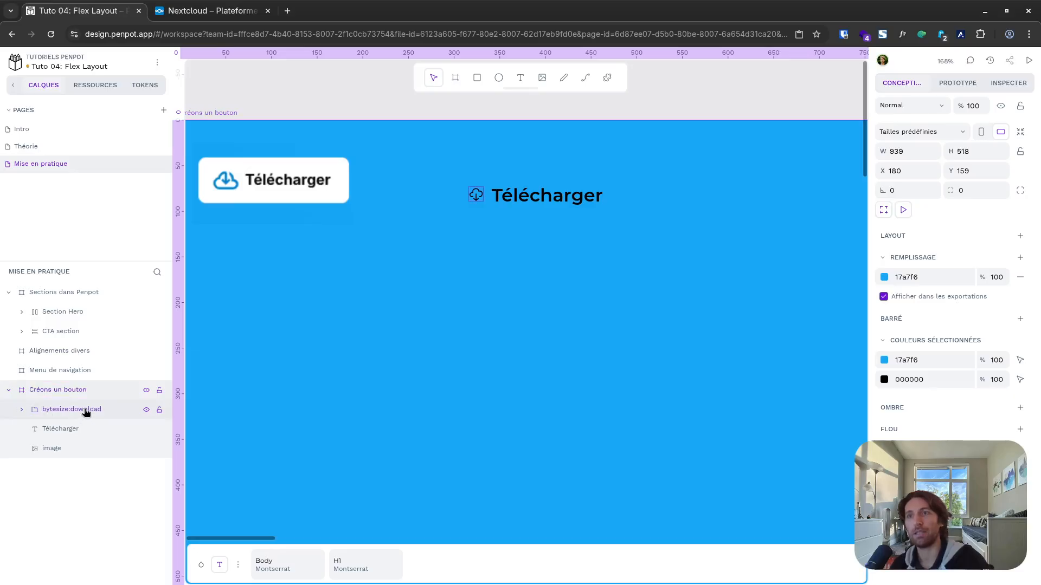
double_click(82, 410)
text(icon)
key(Return)
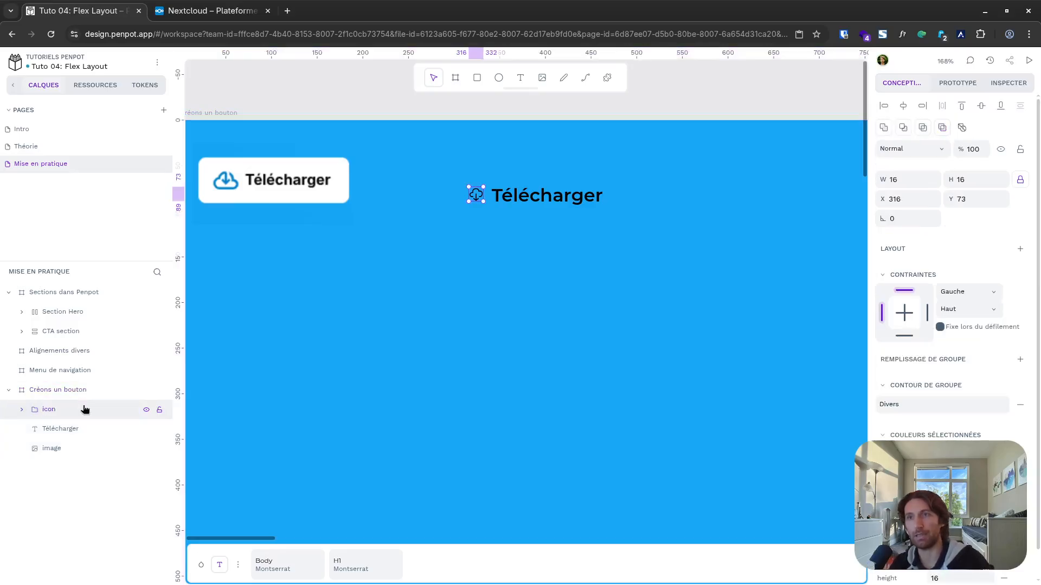
Step: Rename the Télécharger text layer as "Button text" and the pasted image layer as "Modèle Nextcloud"
click(60, 428)
double_click(59, 430)
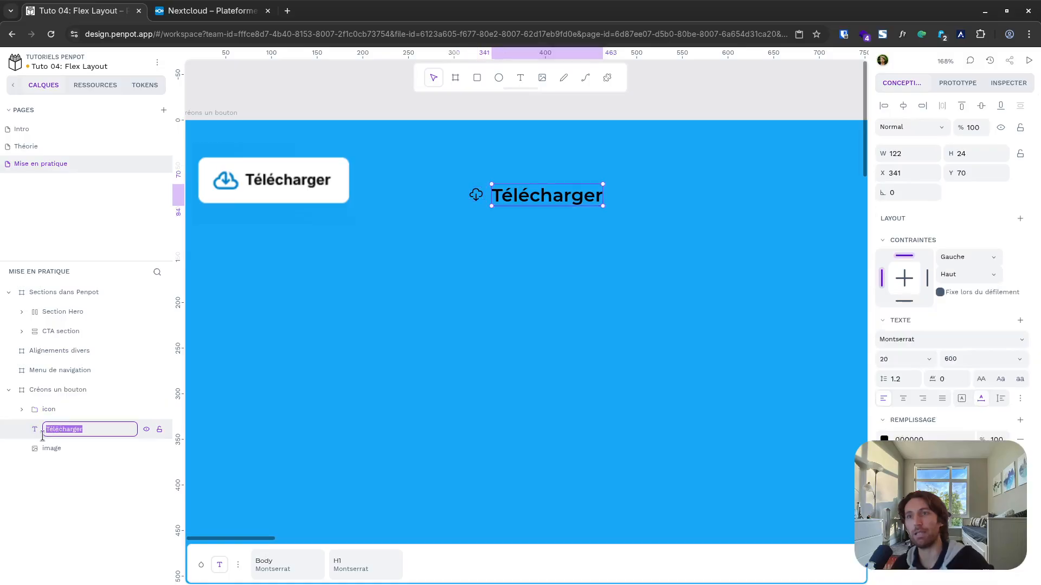
text(Buton)
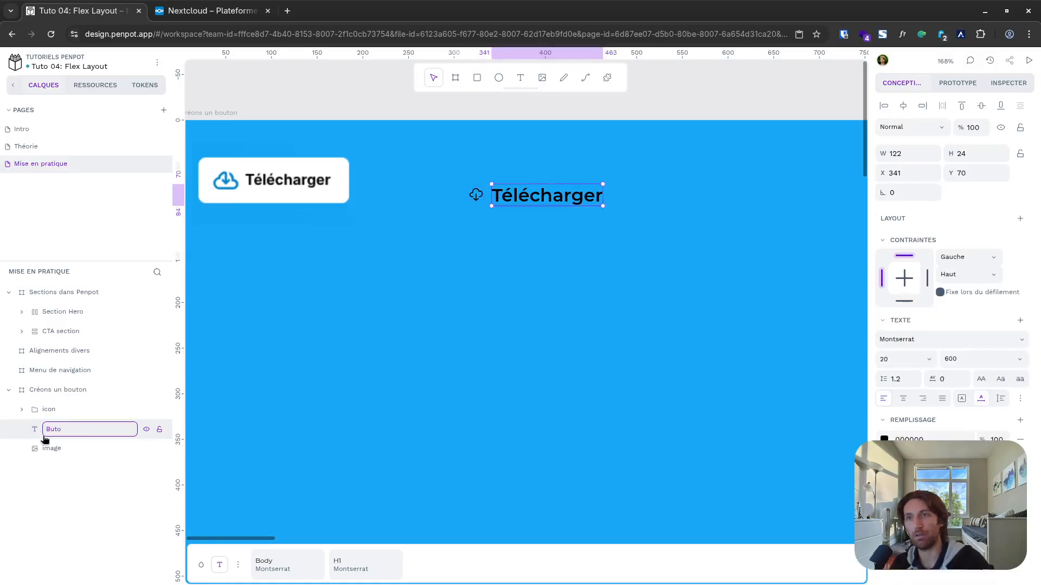
key(BackSpace)
text(ton text)
key(Return)
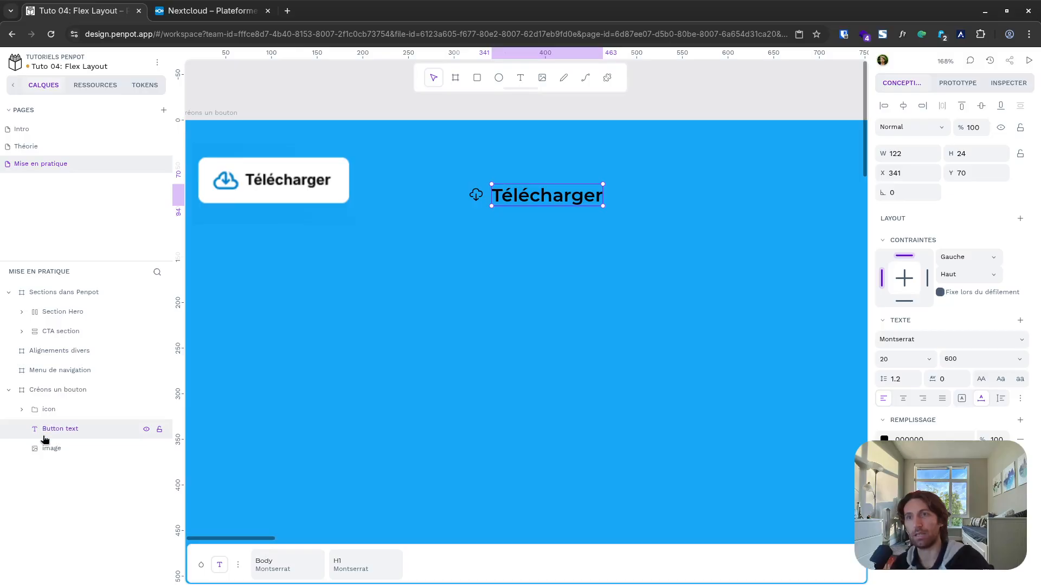
double_click(56, 447)
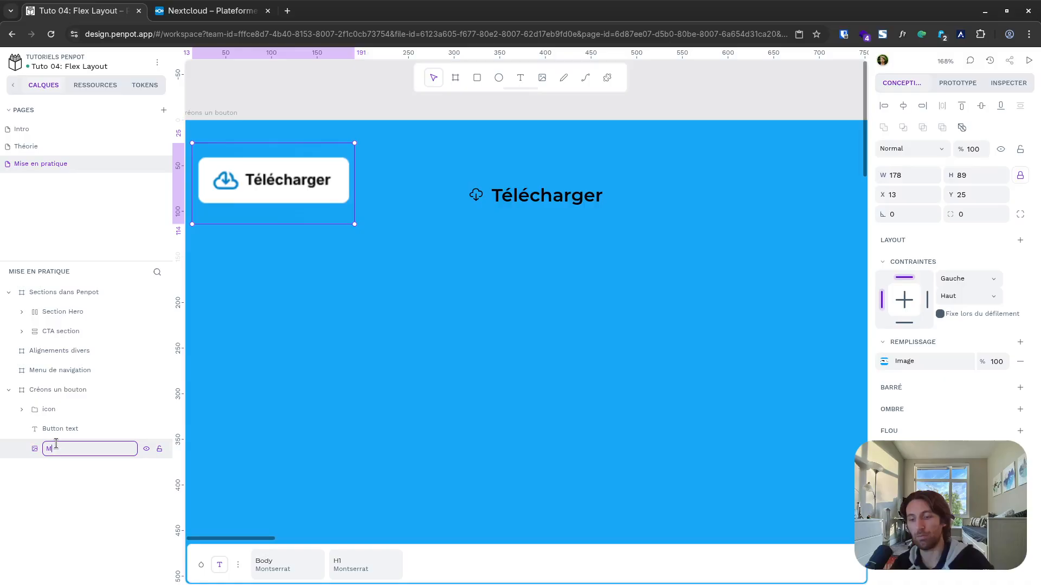
text(odèle Nextcloud)
key(Return)
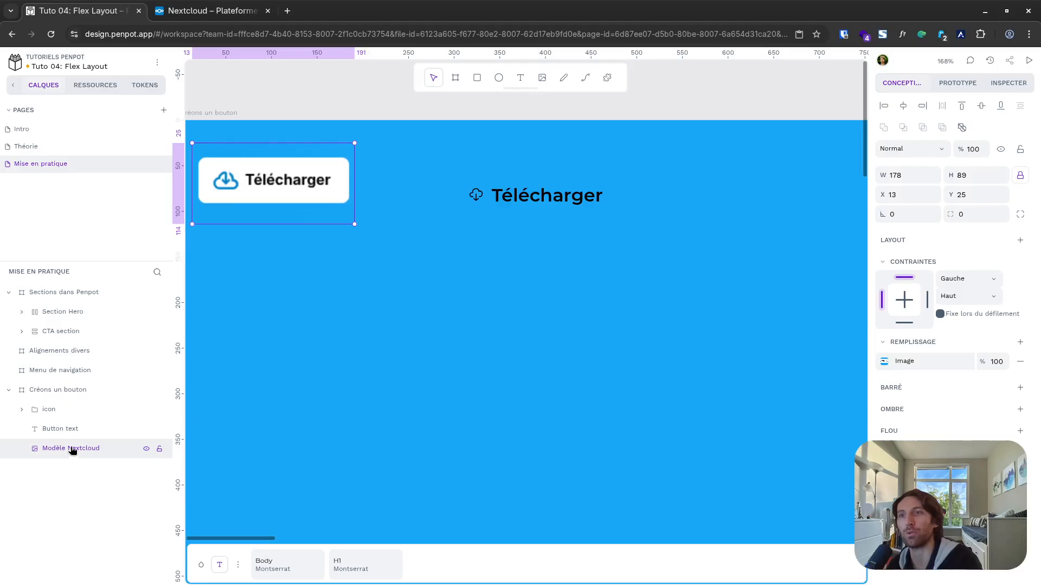
Step: Wrap the icon and Button text layers together in a flex layout board and name it "Button"
click(82, 415)
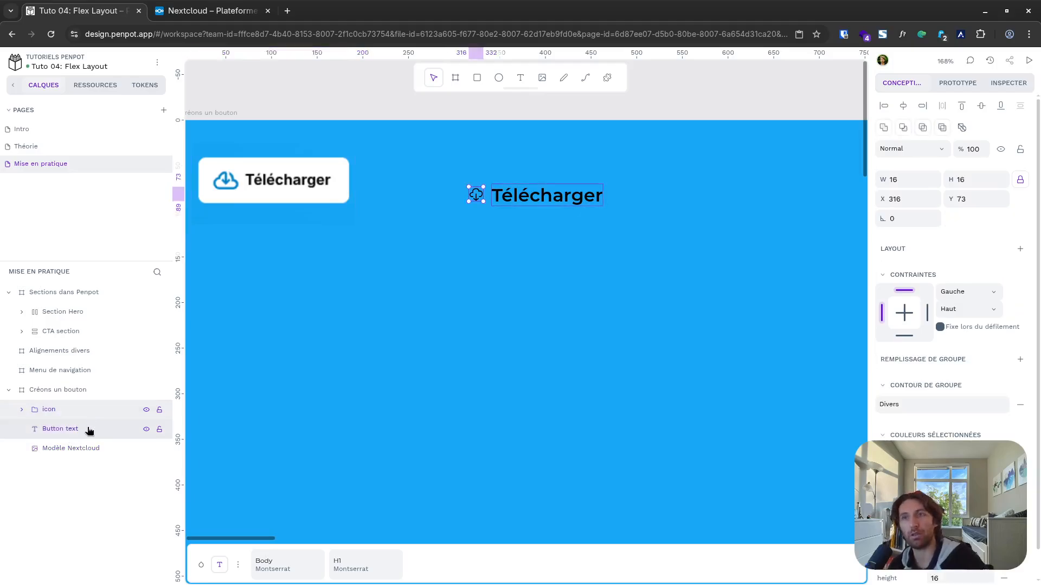
shift+click(90, 430)
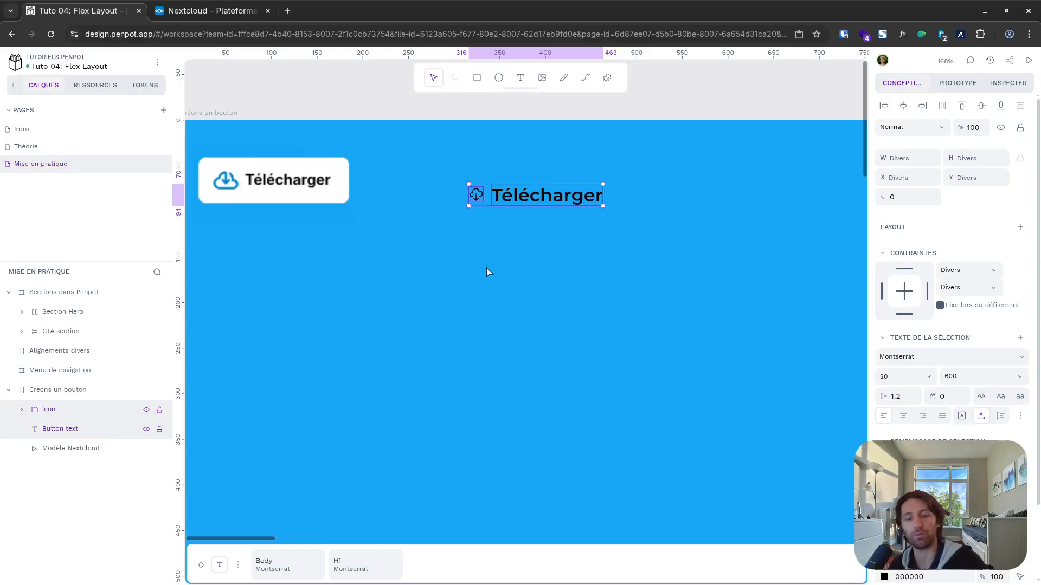
key(ctrl+shift+a)
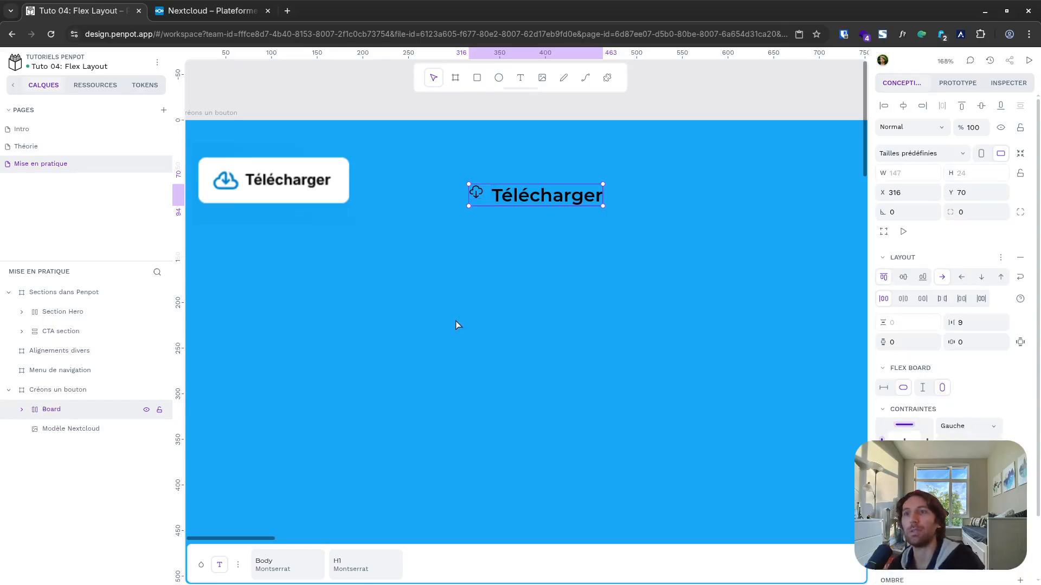
double_click(56, 412)
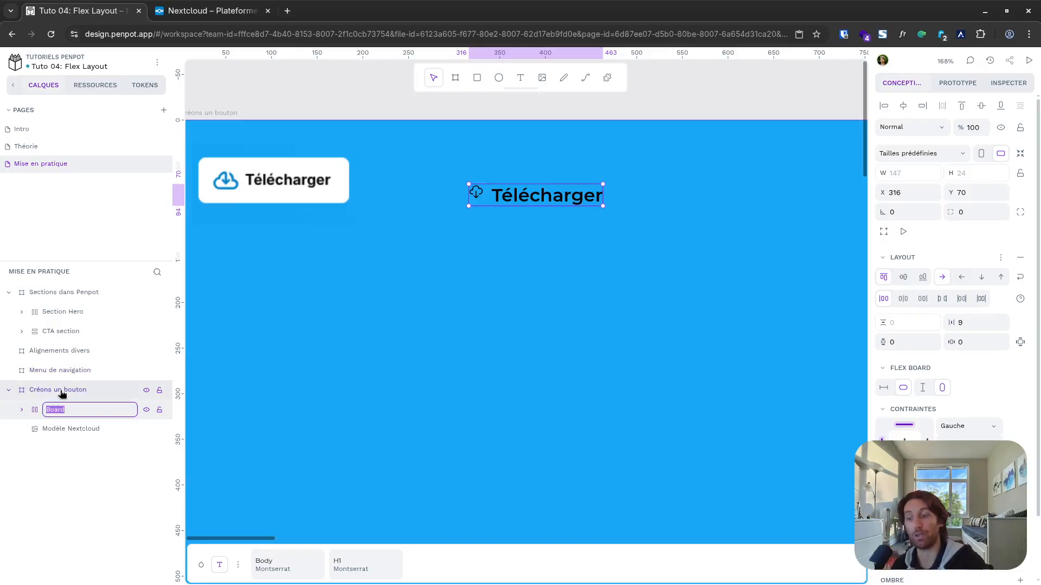
text(Button)
key(Return)
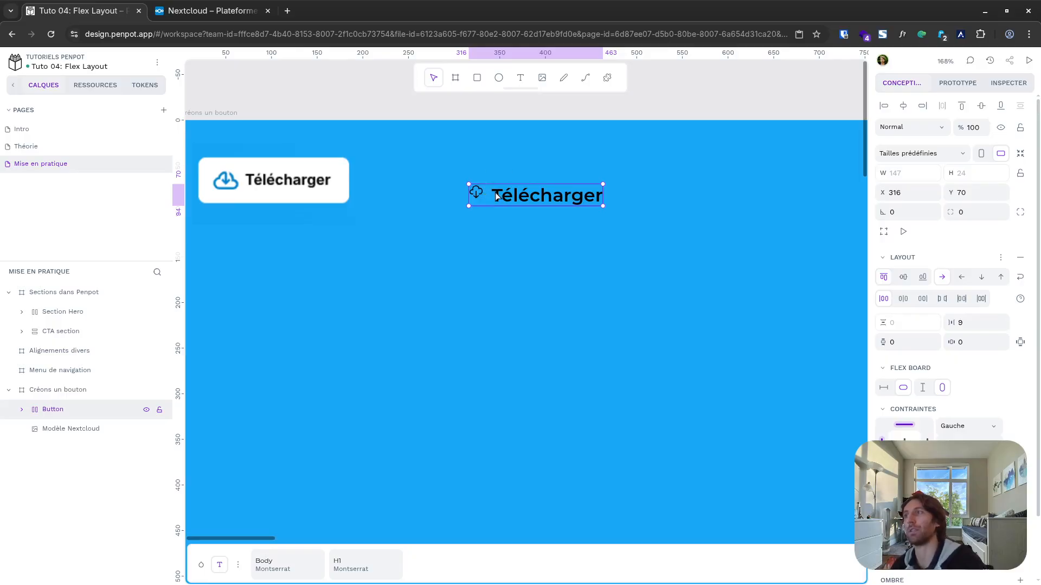
Step: Center the icon and text vertically within the Button board's flex layout
scroll(495, 196, up, 8)
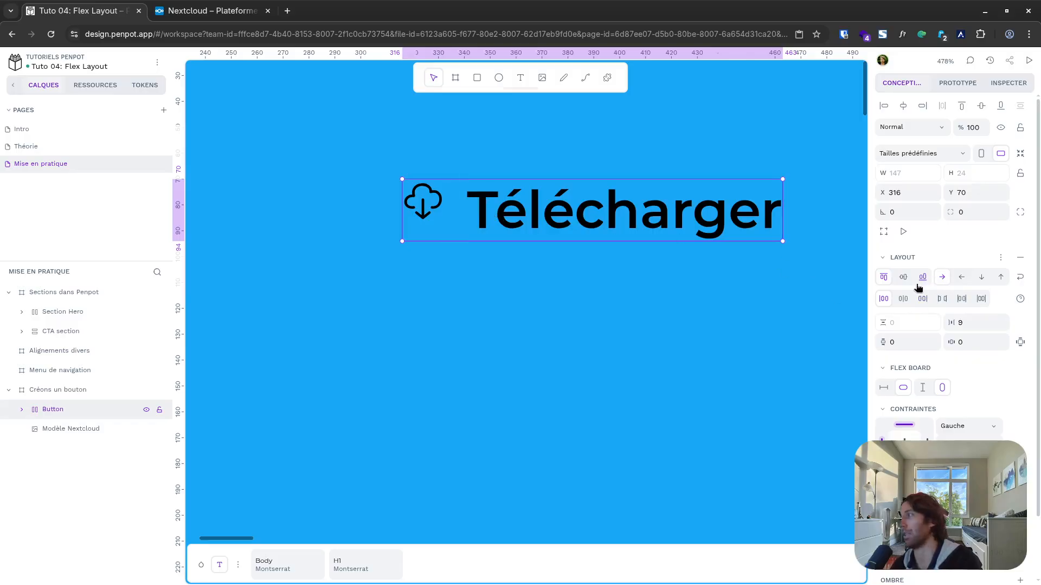
click(903, 278)
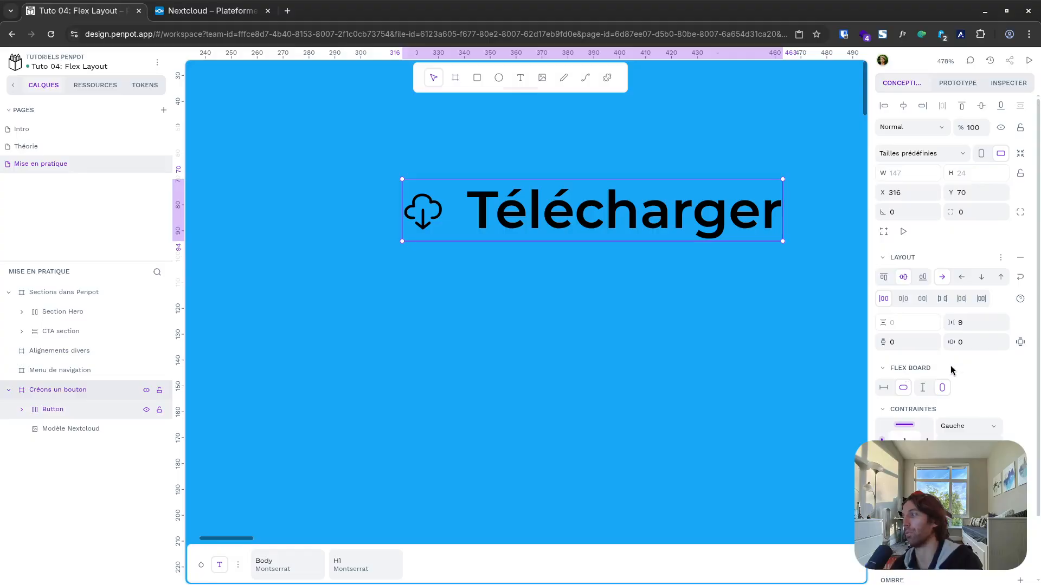
Step: Add a solid fill to the Button board and change its colour to near-white
scroll(957, 399, down, 1)
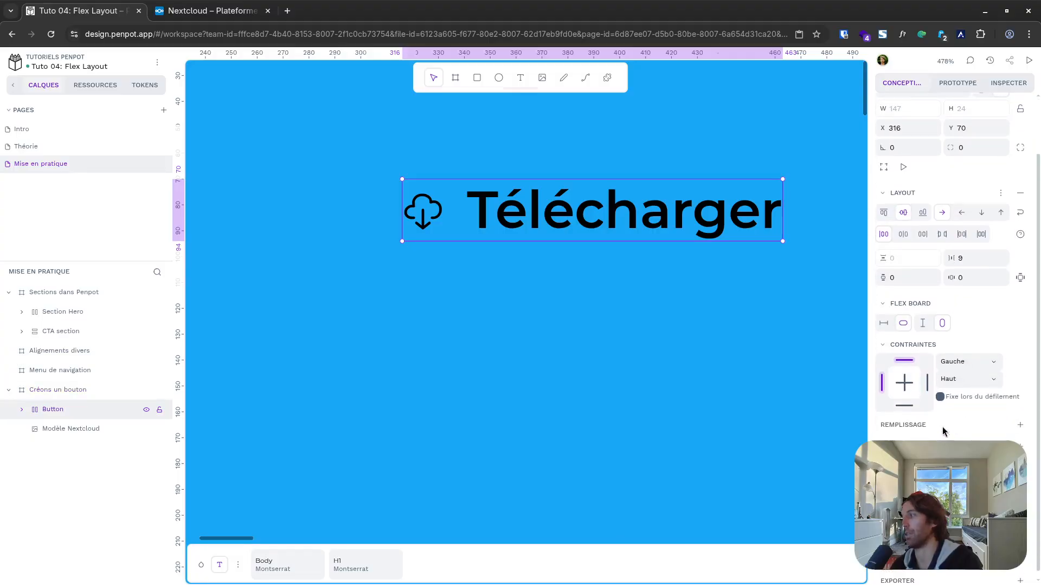
click(1019, 425)
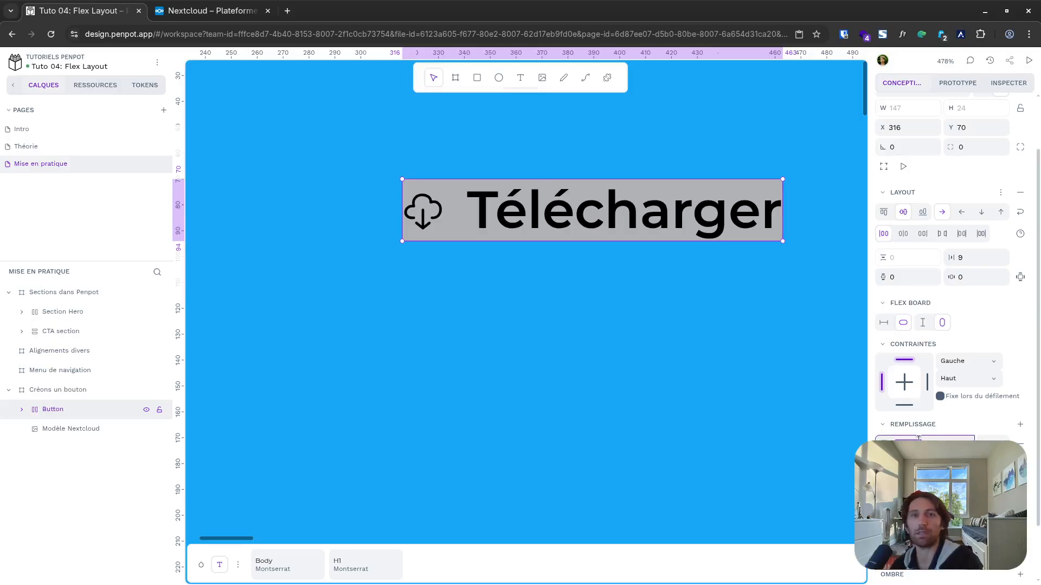
click(915, 439)
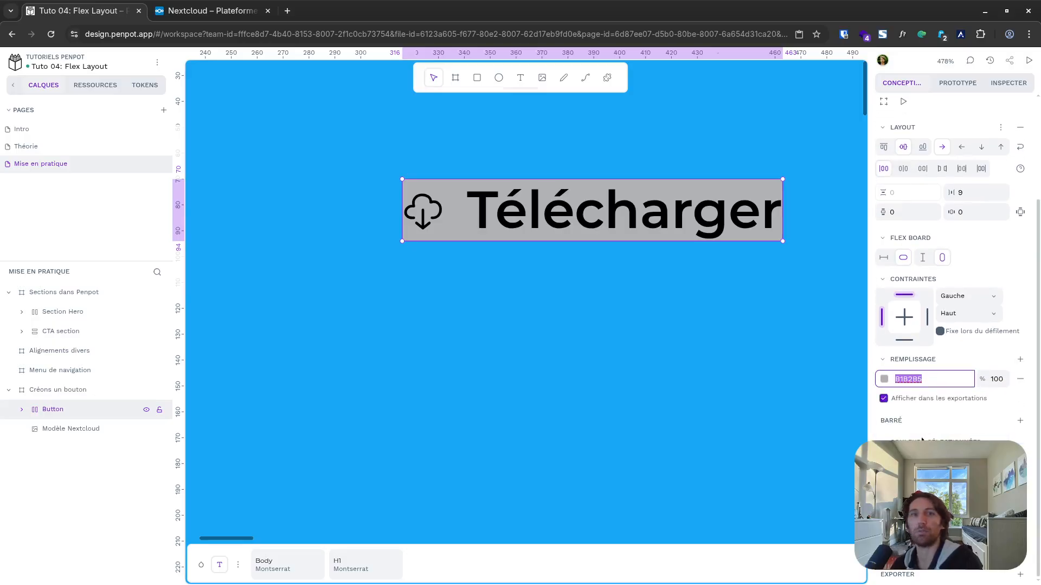
click(885, 381)
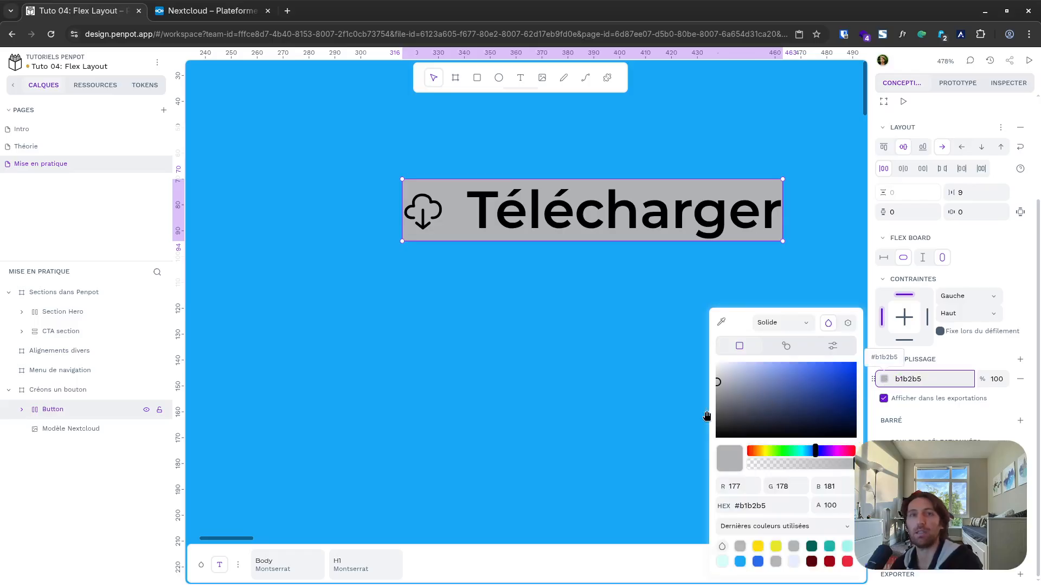
drag(723, 377, 717, 359)
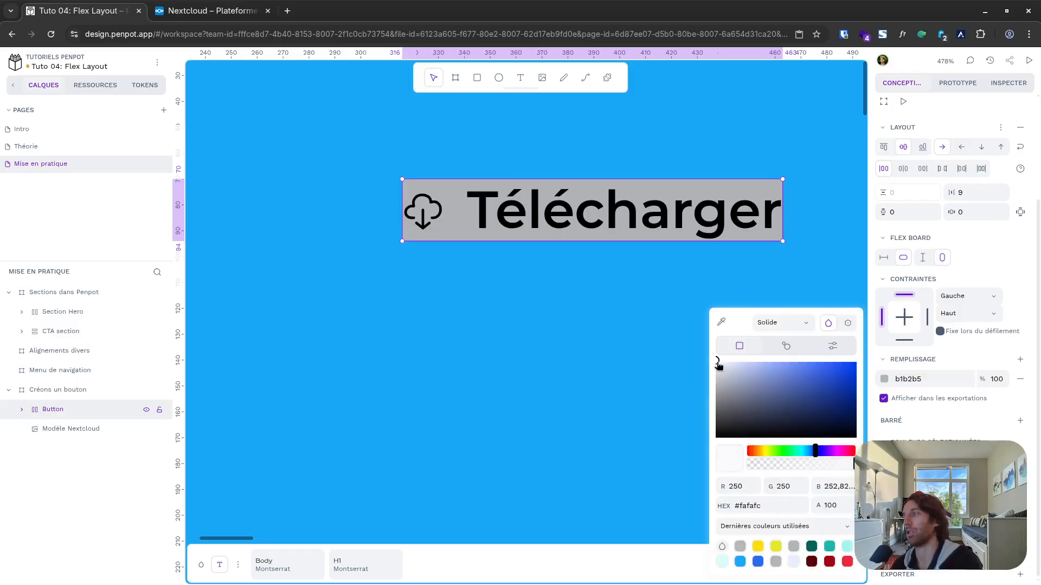
click(808, 230)
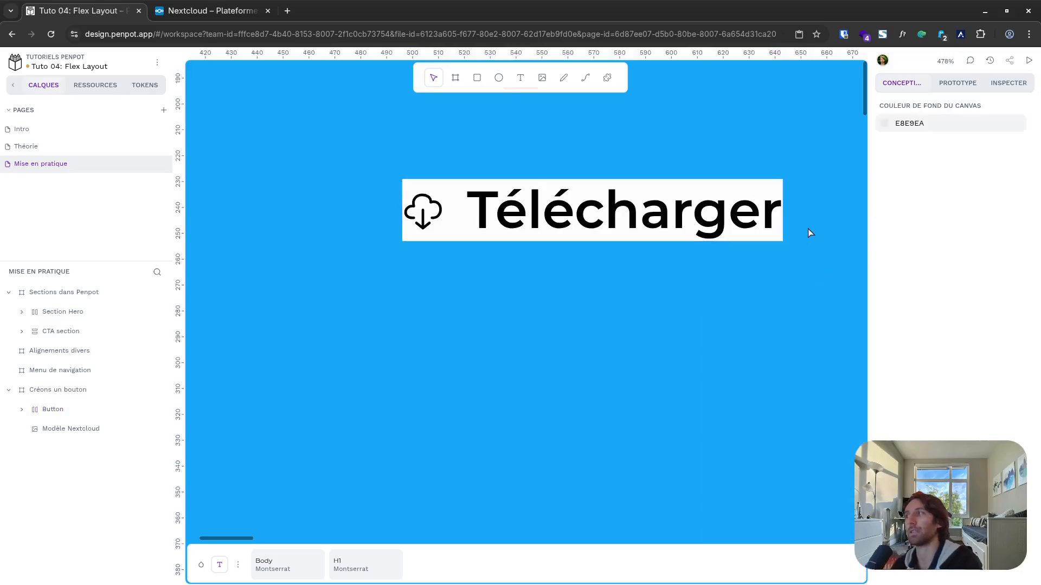
Step: Set the Button board's vertical padding to 10 and its horizontal padding to 15
click(548, 201)
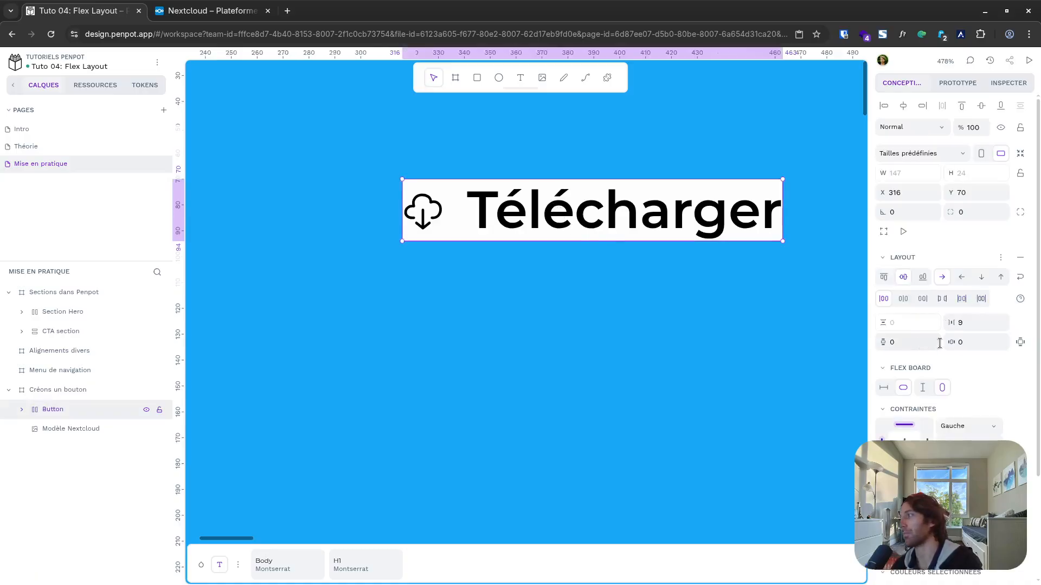
click(915, 343)
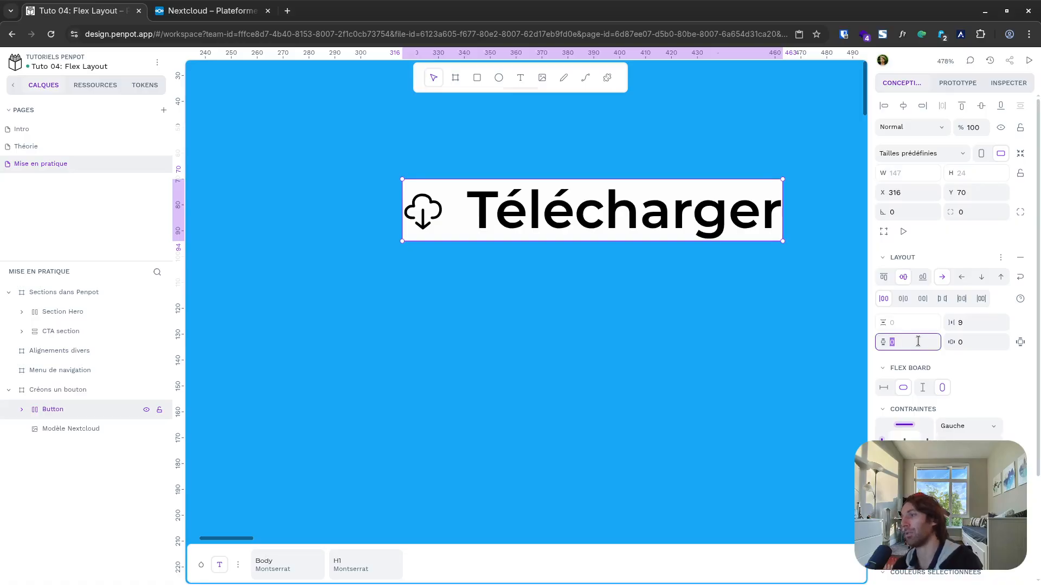
key(Return)
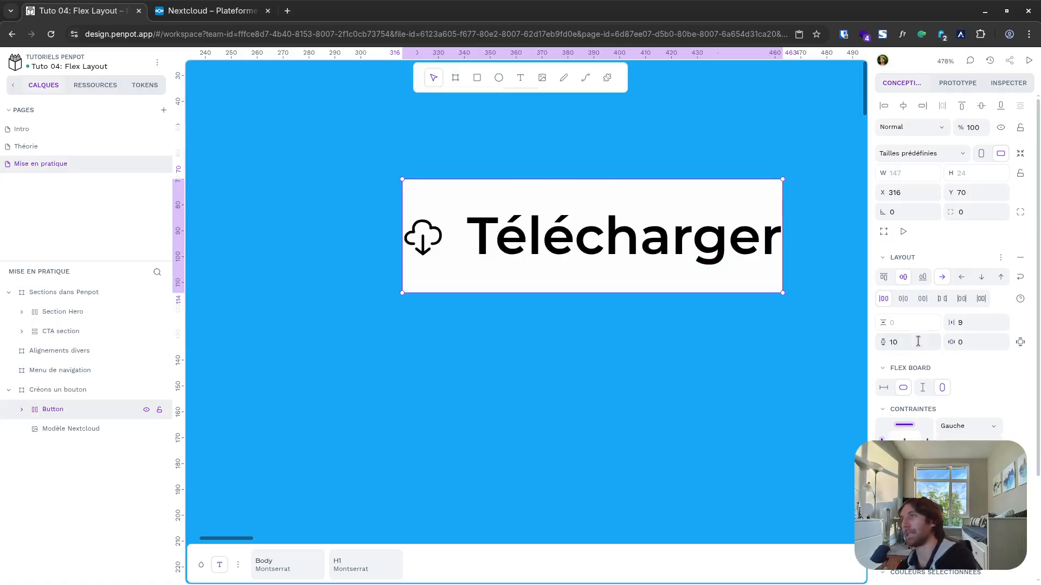
click(979, 342)
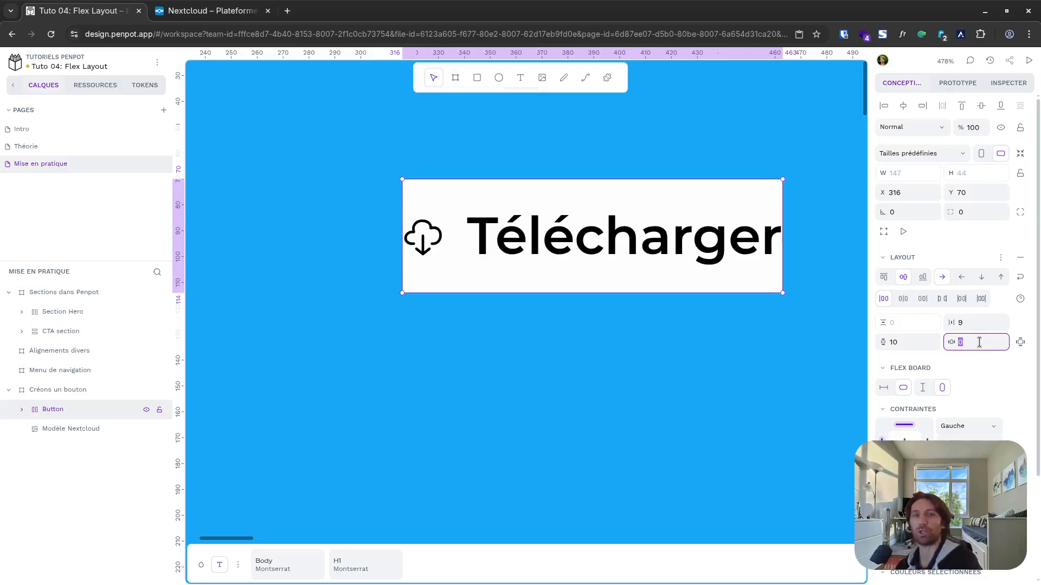
text(15)
key(Return)
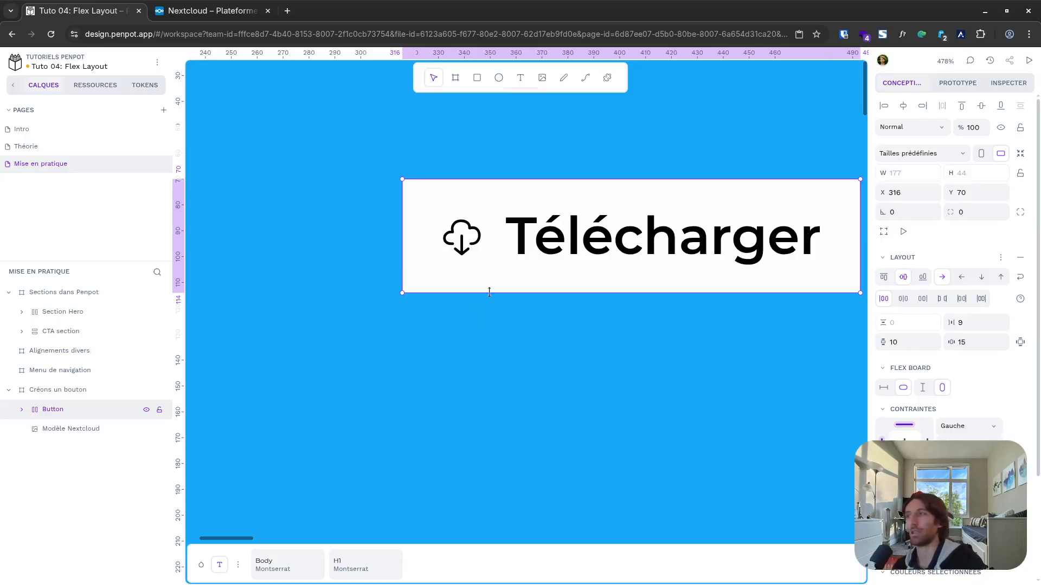
Step: Try a corner radius of 20 on all corners of the Télécharger button
scroll(504, 325, down, 3)
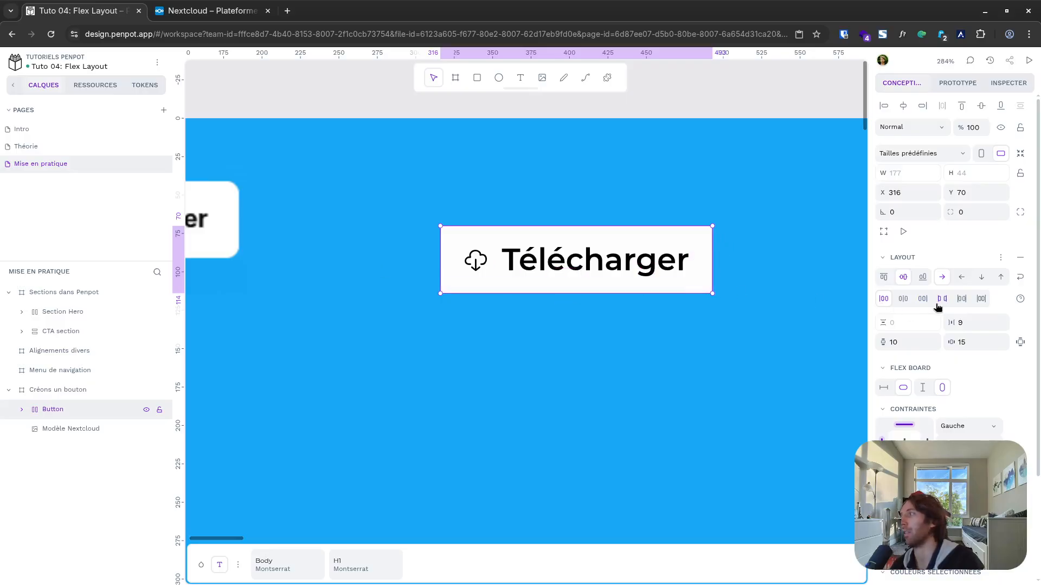
click(962, 212)
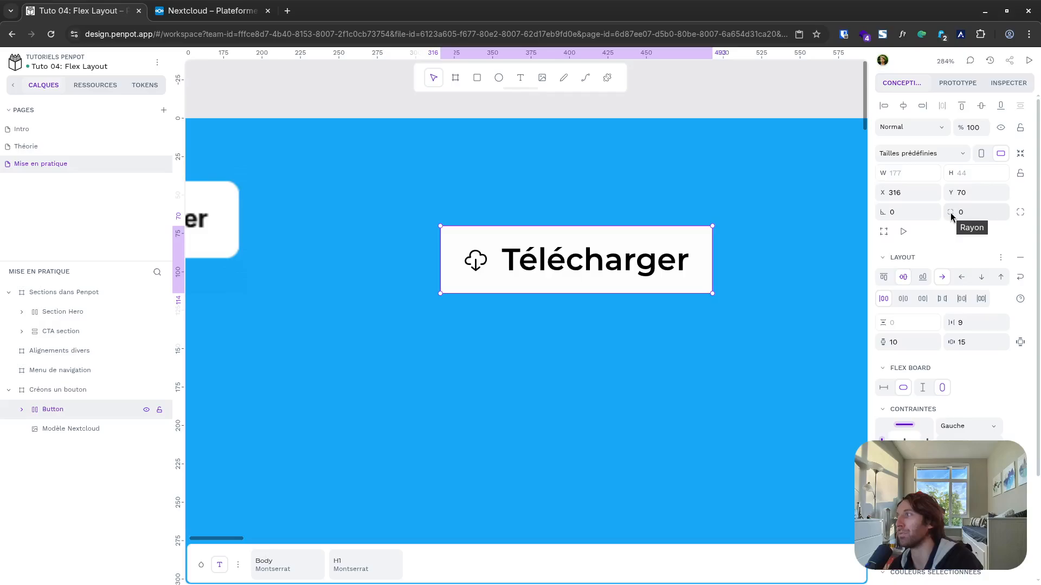
click(1020, 212)
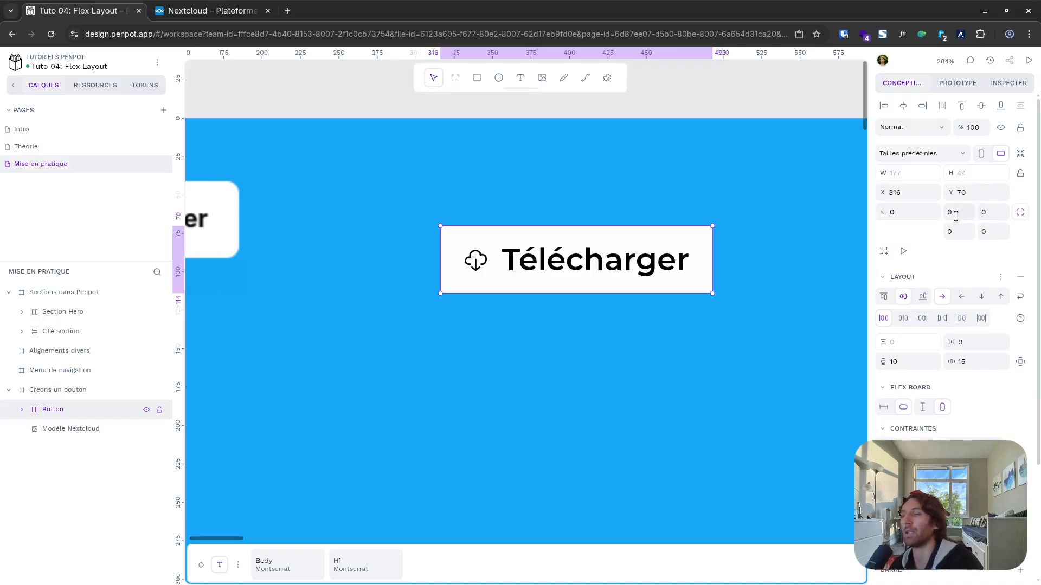
click(1020, 212)
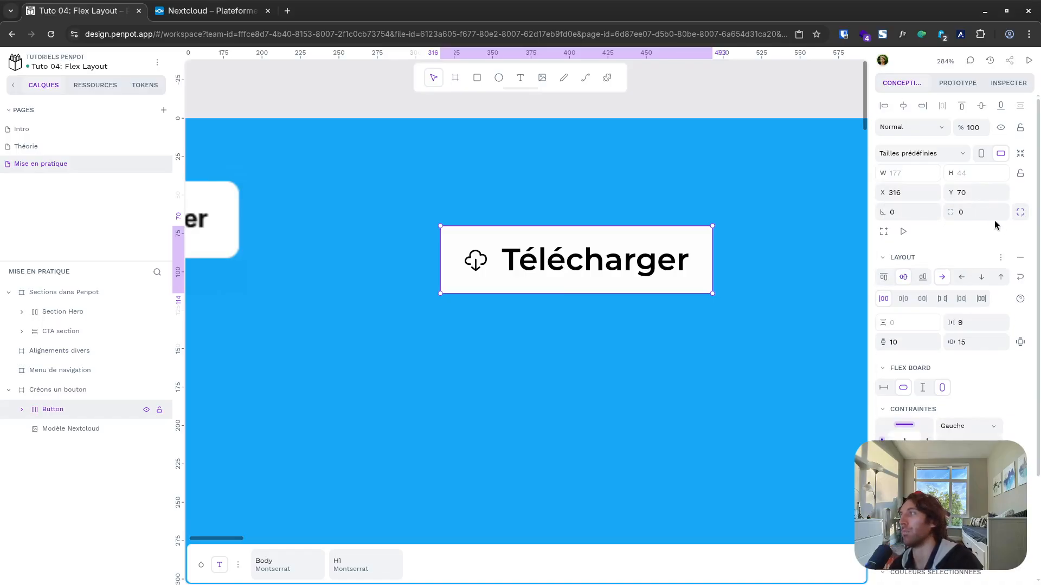
click(979, 210)
text(20)
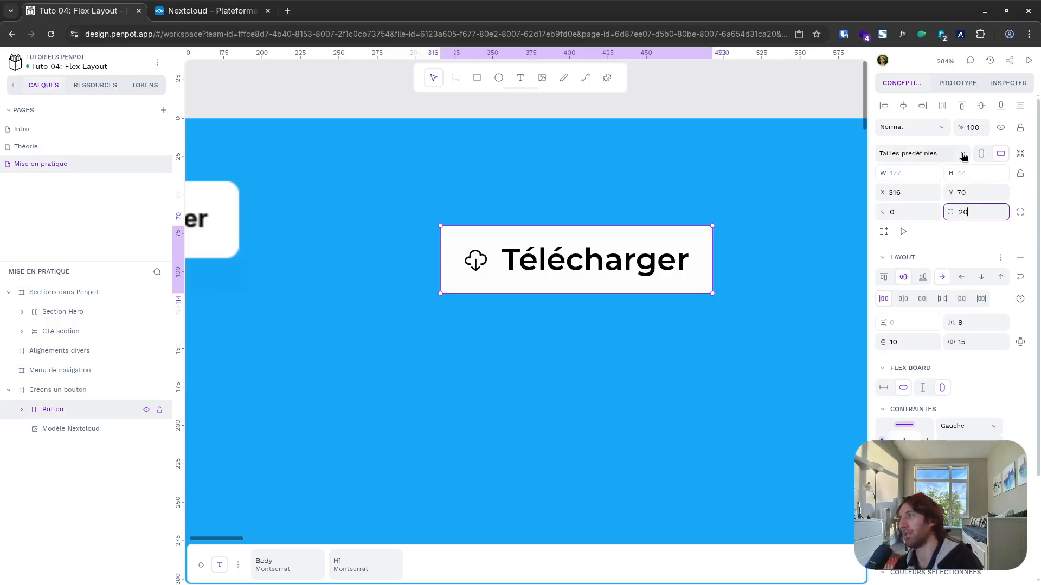
key(Return)
Step: Set the Télécharger button's corner radius to 10
click(986, 211)
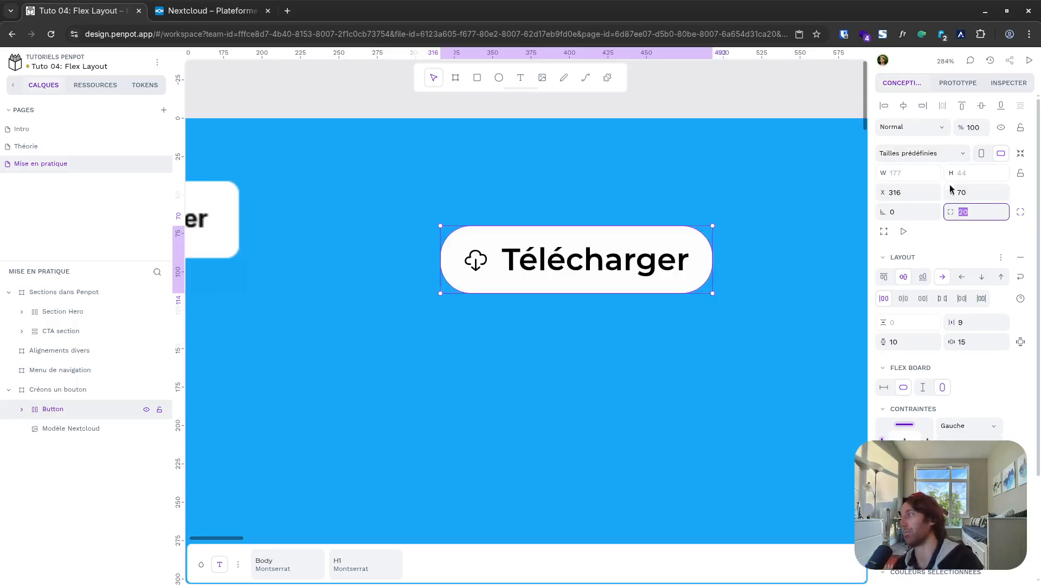
text(10)
key(Return)
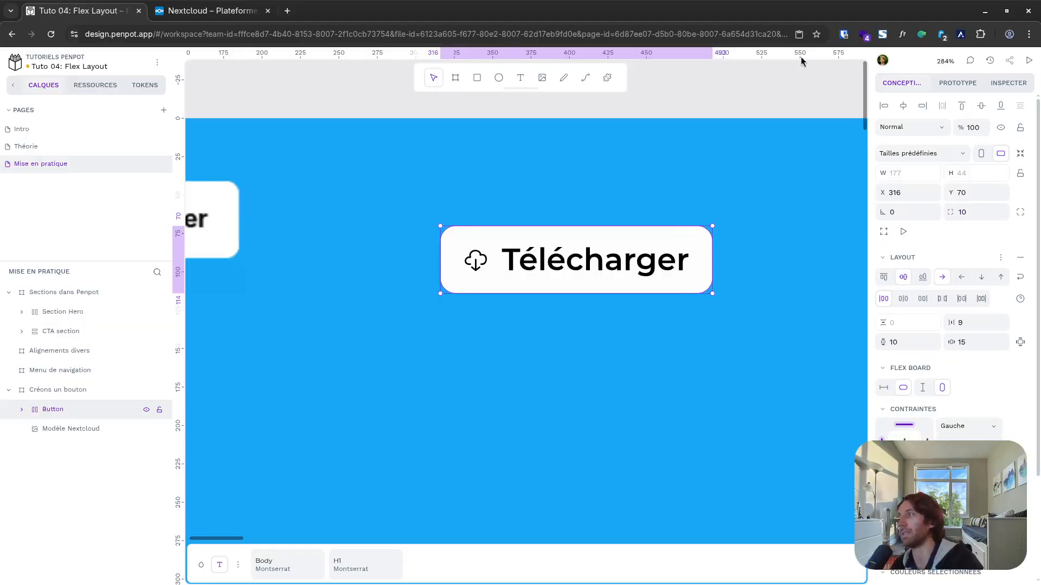
click(698, 150)
Step: Delete the Modèle Nextcloud reference image and move the Télécharger button into its place, at about X 34, Y 41
scroll(610, 253, down, 5)
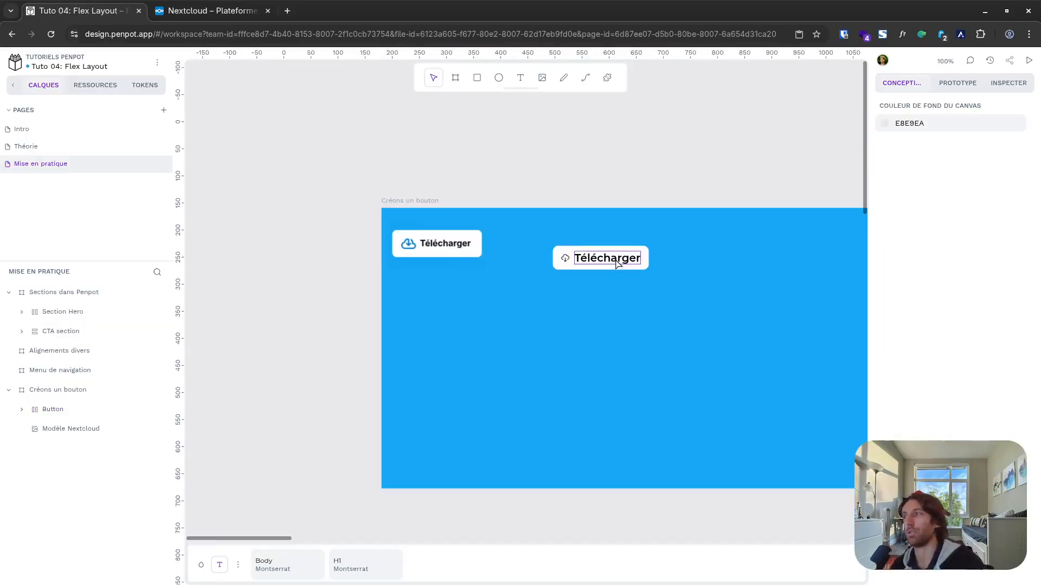
scroll(542, 269, up, 3)
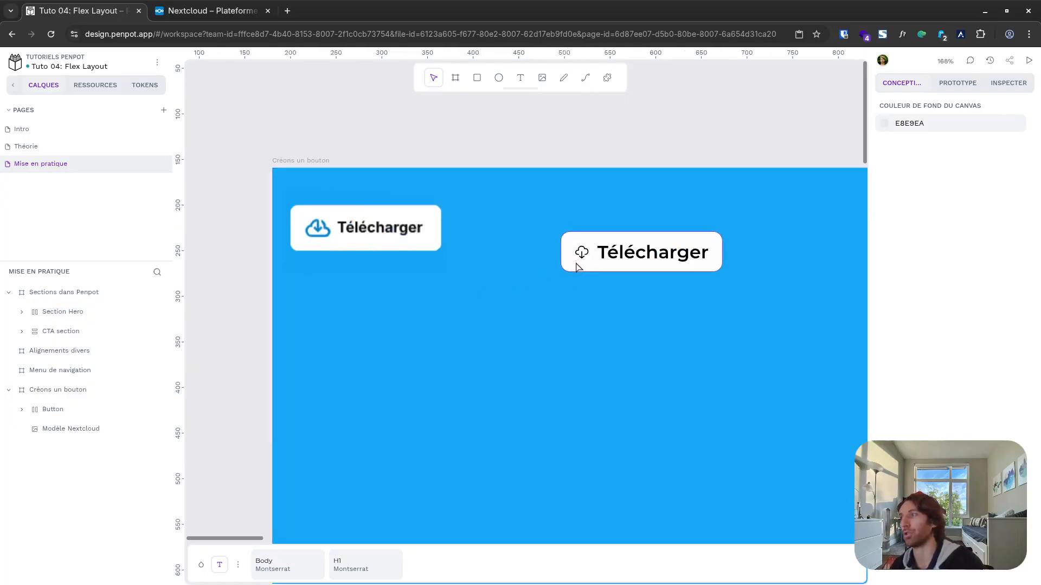
click(418, 231)
key(Delete)
click(640, 244)
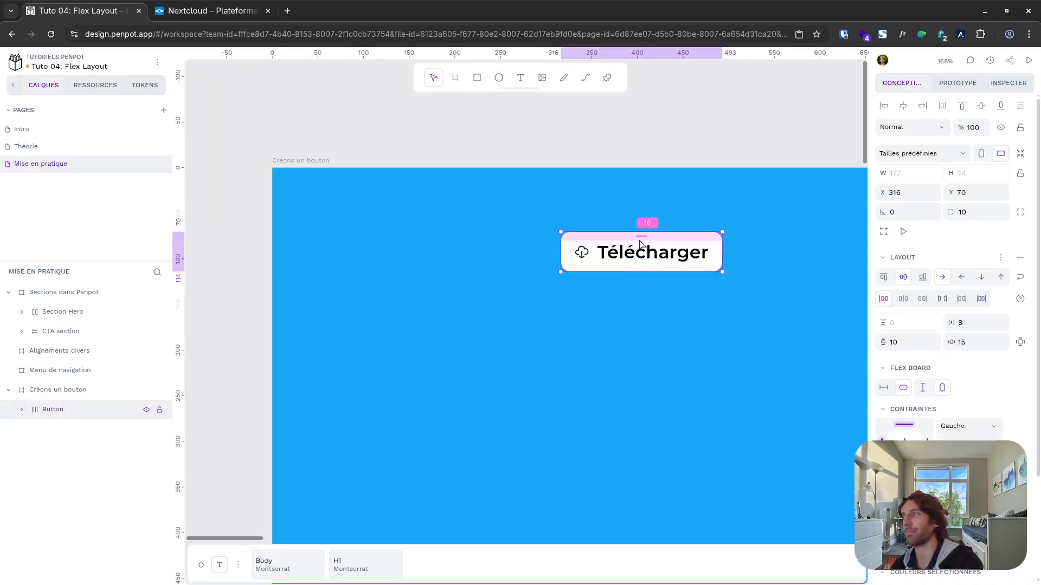
drag(641, 247, 390, 227)
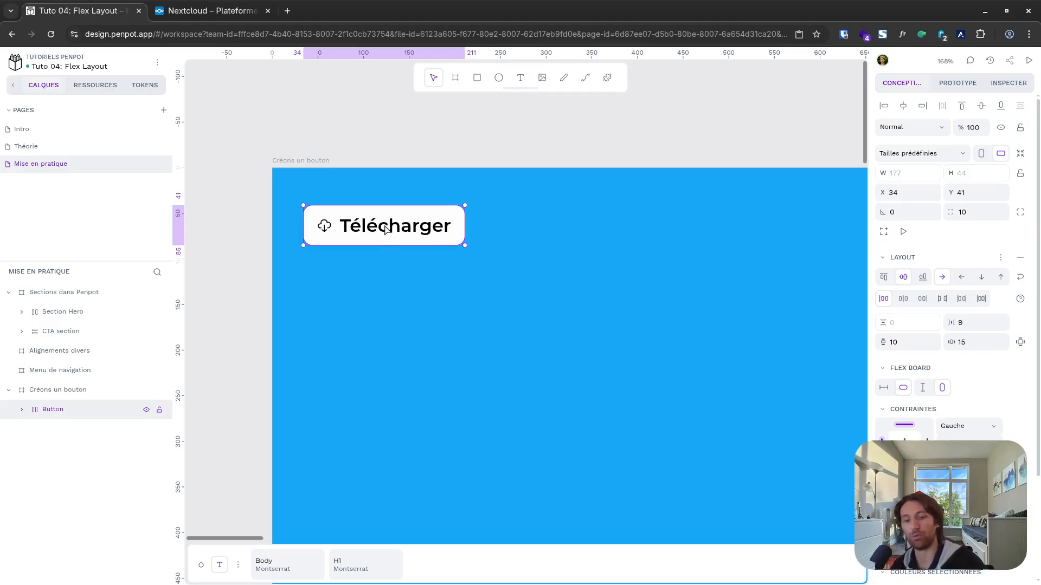
Step: Duplicate the Télécharger button twice, with copies at about X 157, Y 129 and X 280, Y 217
drag(386, 228, 441, 287)
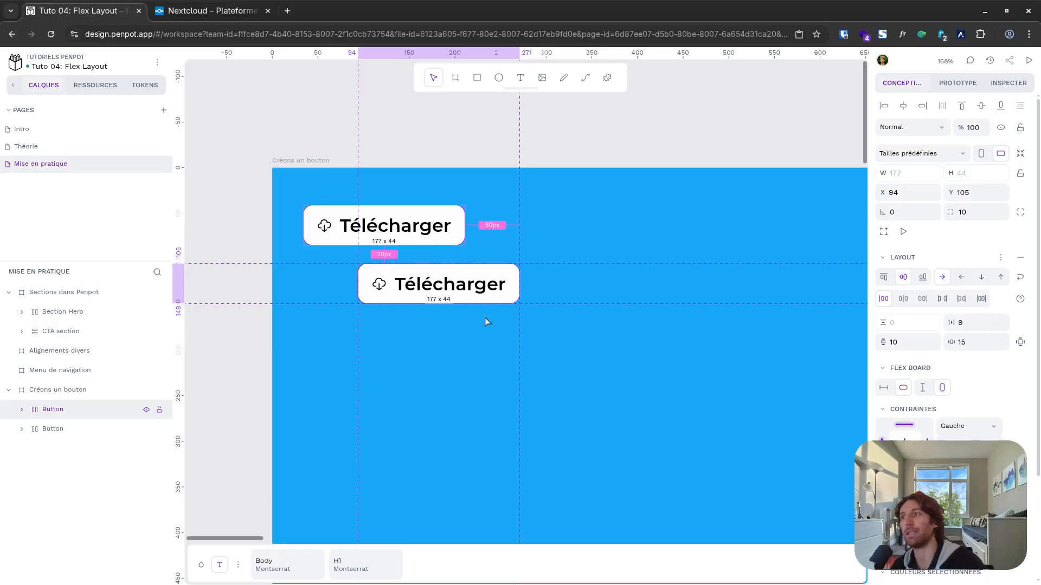
drag(484, 318, 489, 330)
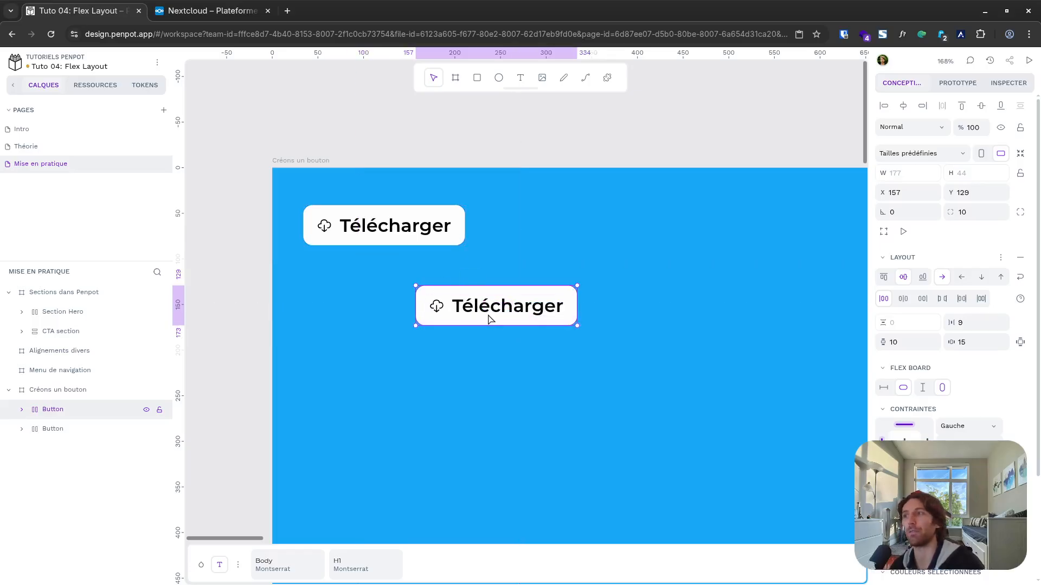
key(ctrl+d)
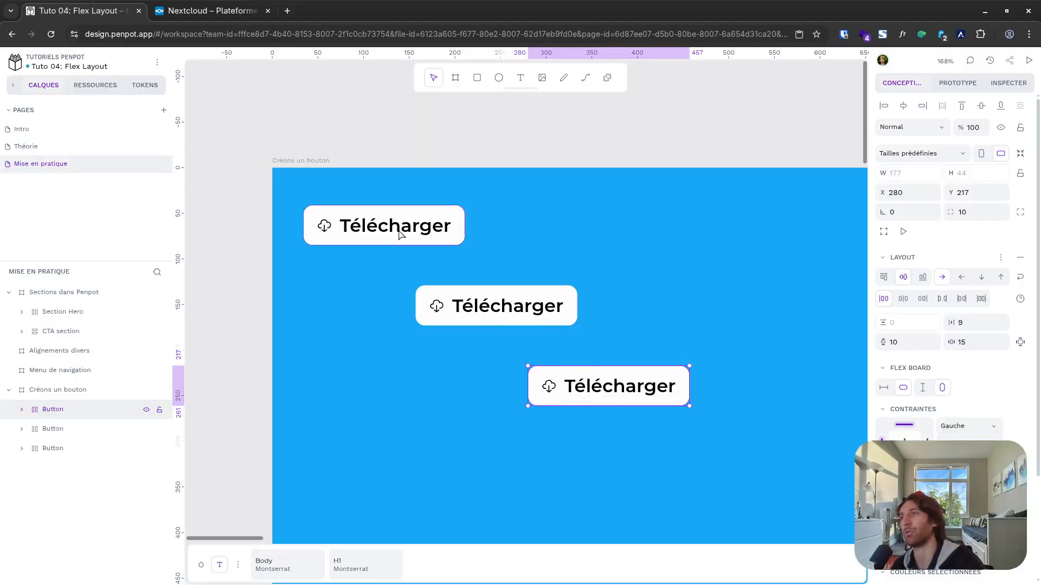
Step: Change the middle button's label to "Clique" and move that button beneath the first one, at about X 34, Y 103
click(494, 309)
double_click(494, 307)
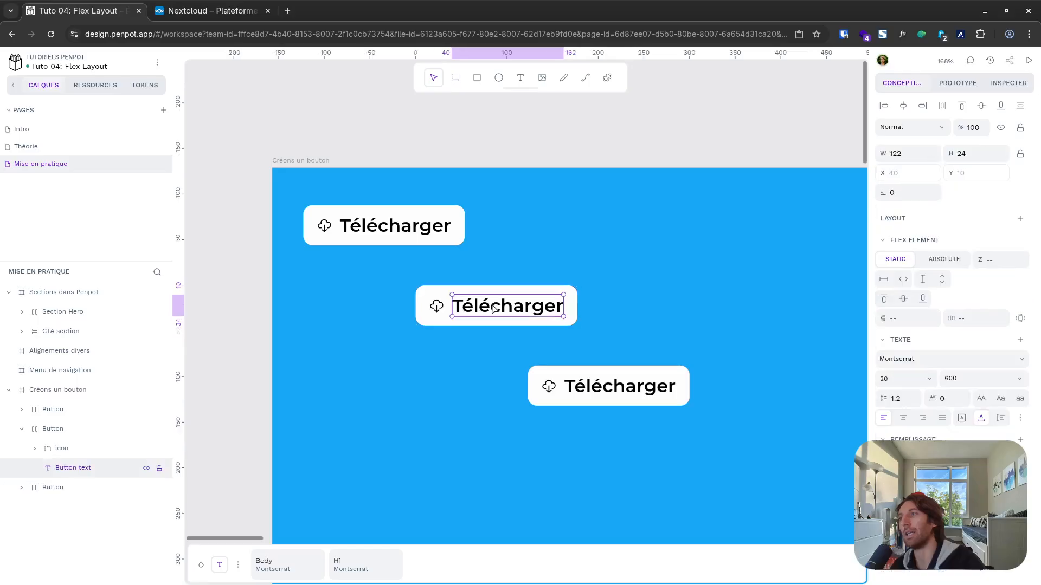
double_click(497, 305)
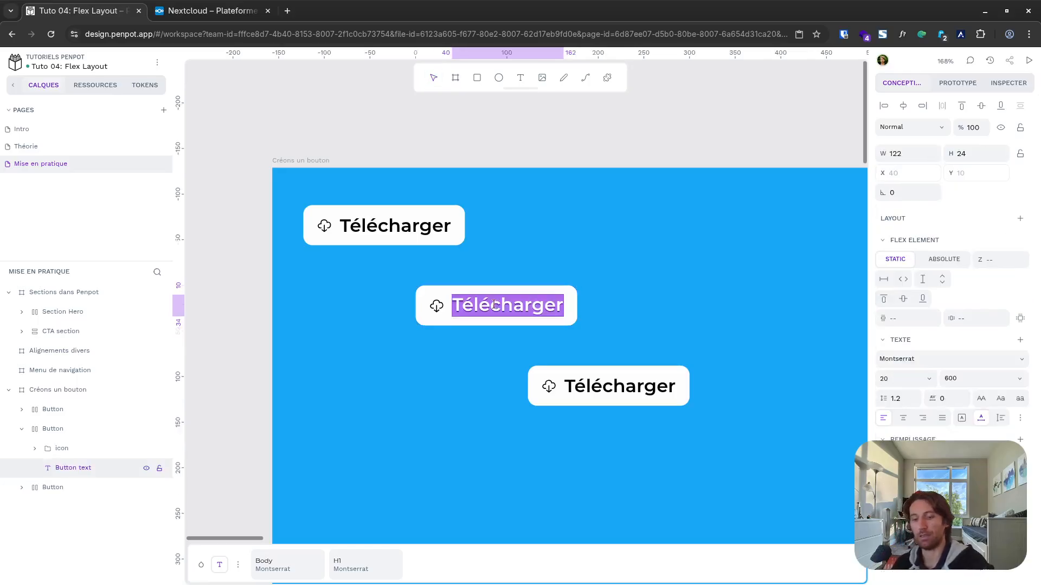
text(Clique)
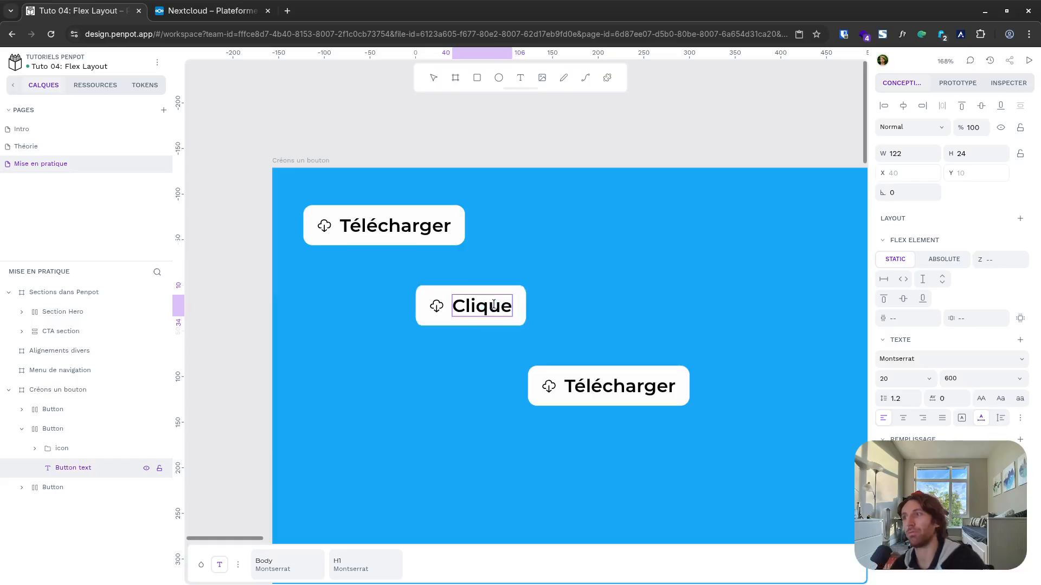
click(598, 295)
click(603, 287)
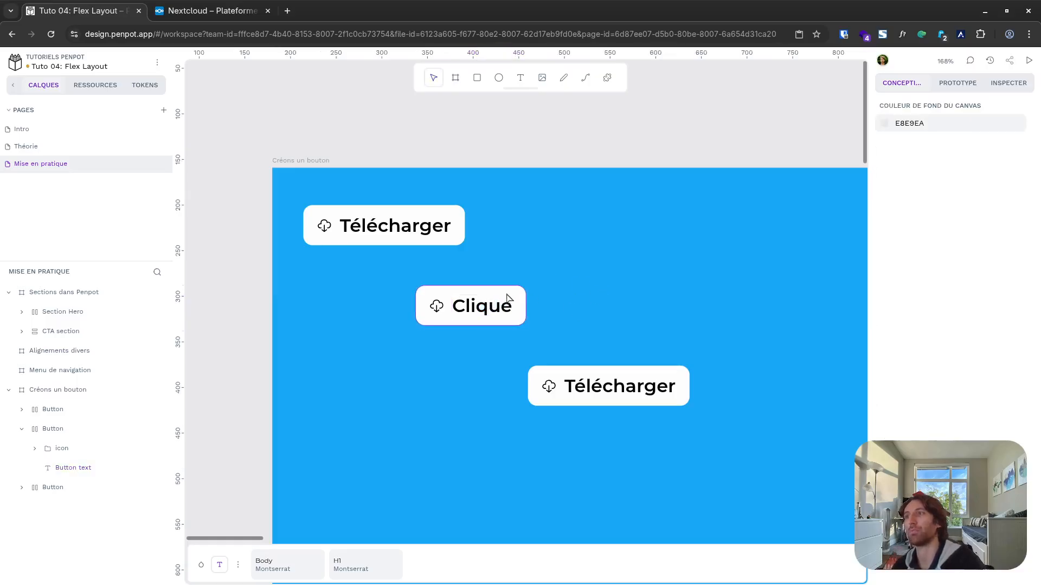
drag(463, 296, 383, 273)
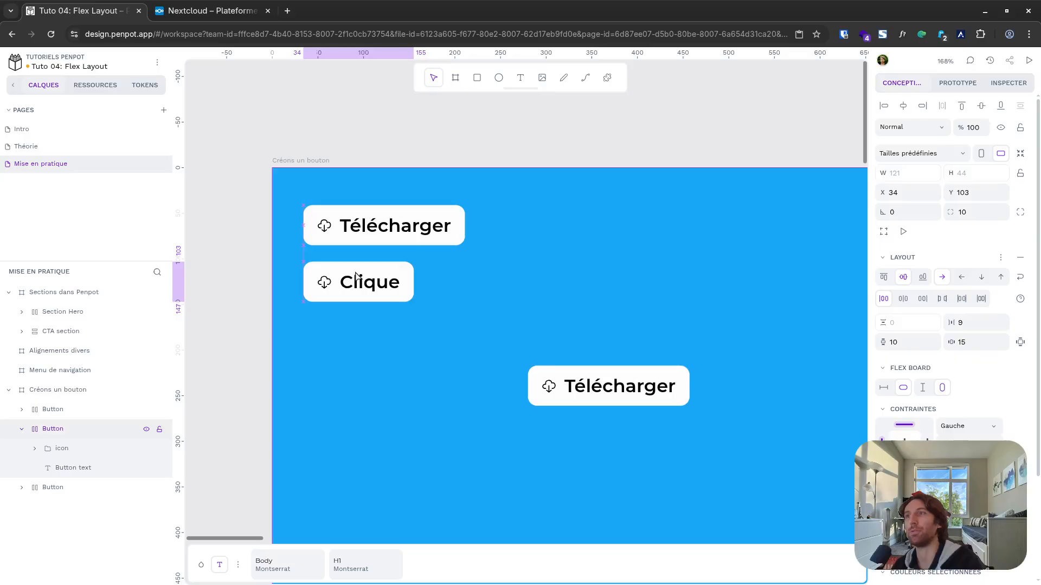
Step: Extend the third button's label to "Télécharger la brochure" and move that button beneath "Clique", at about X 32, Y 173
double_click(618, 385)
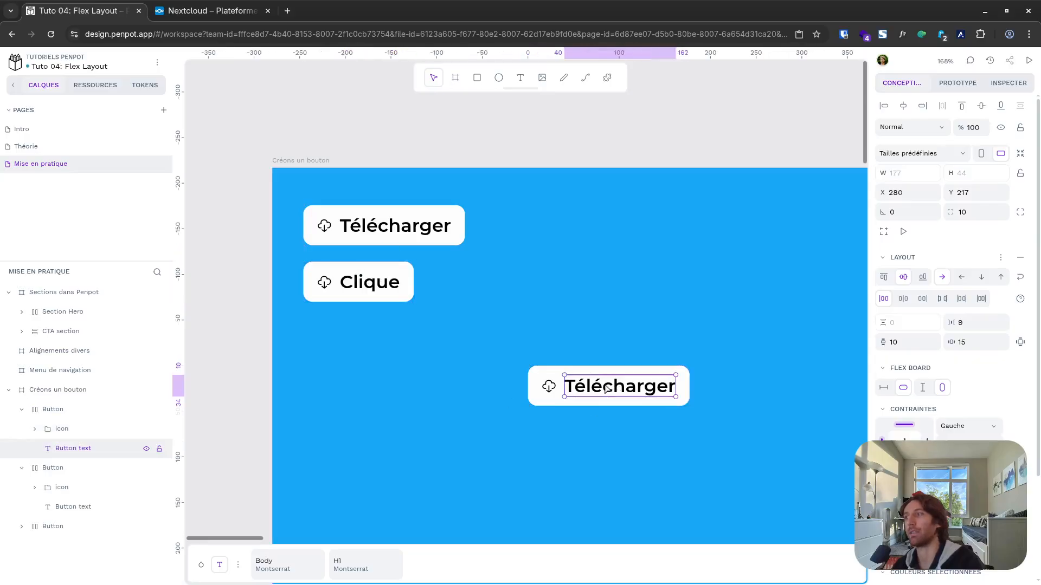
double_click(657, 380)
key(Right)
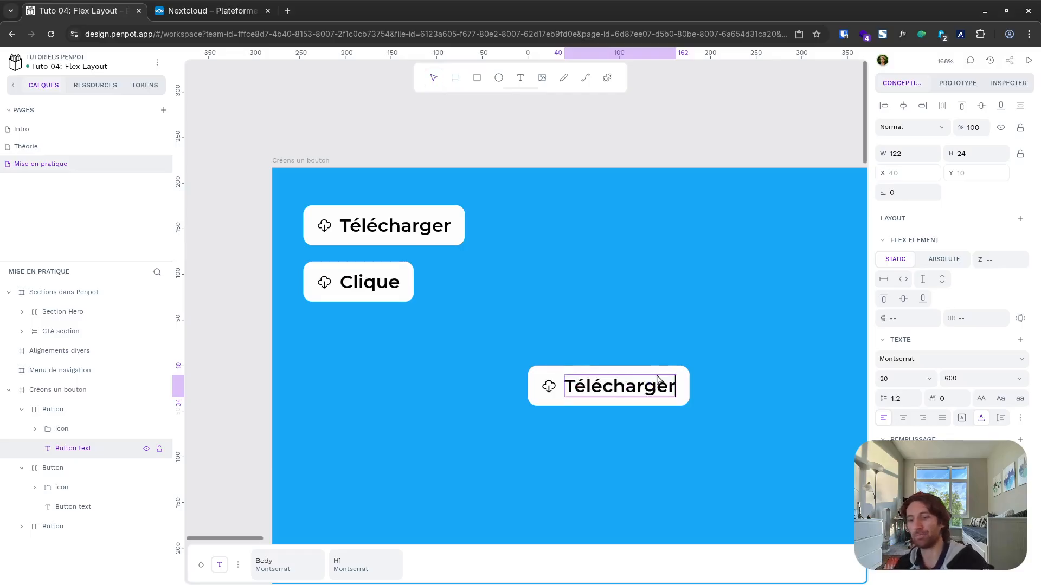
text(la brochure)
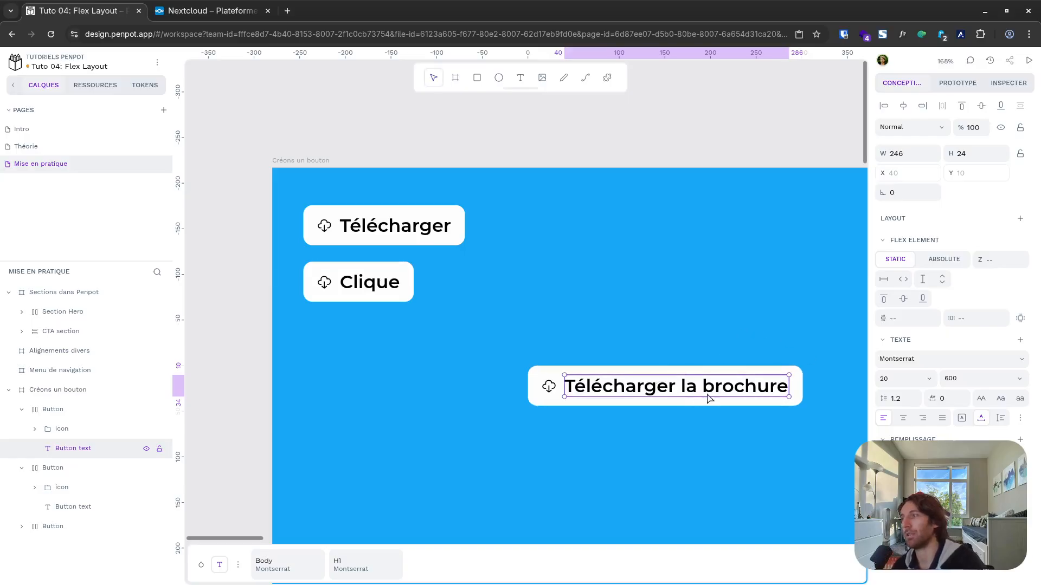
key(Escape)
key(Escape)
drag(718, 389, 492, 349)
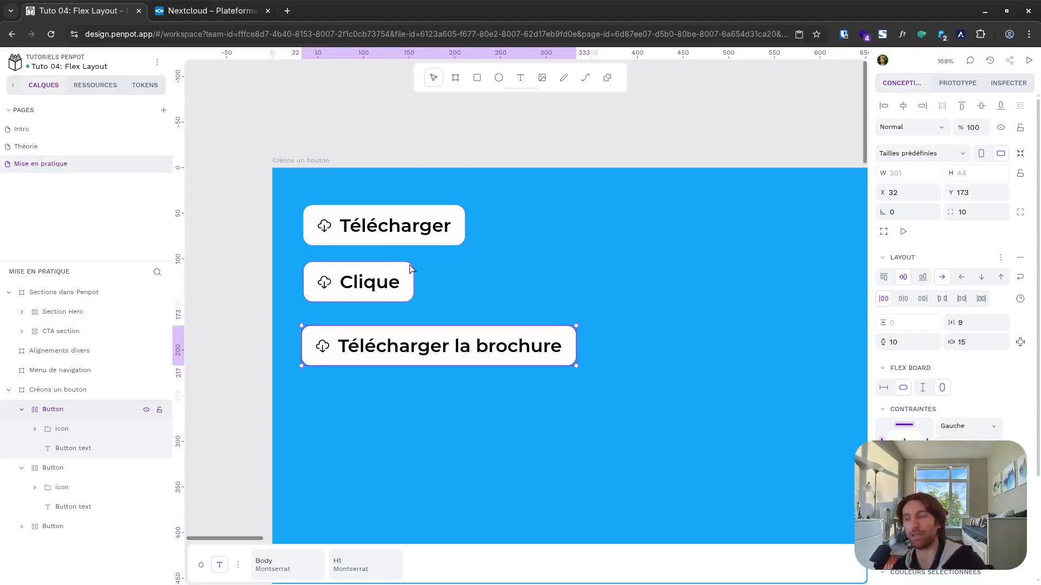
ctrl+scroll(376, 244, down, 10)
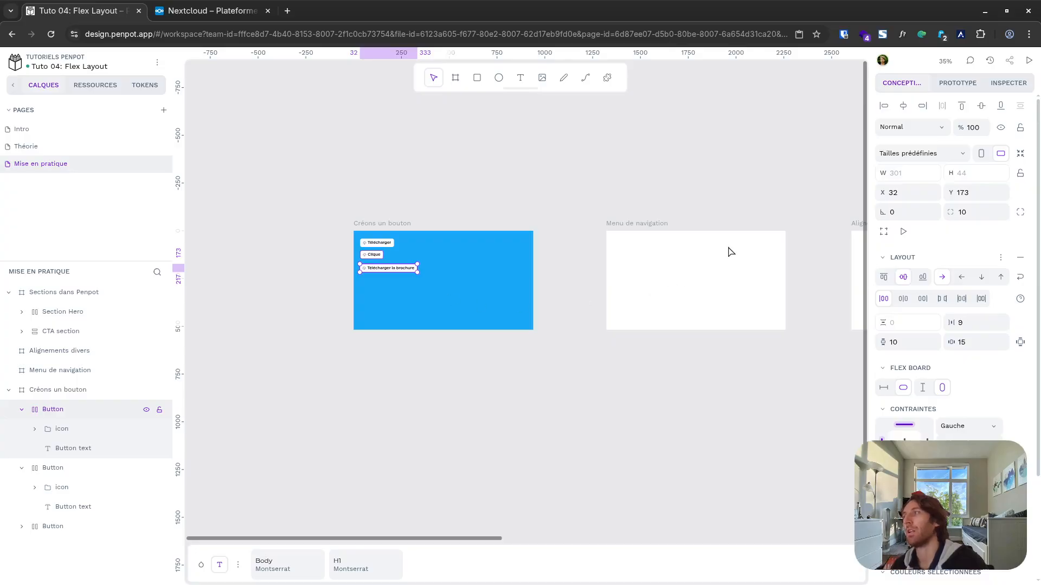
Step: Capture the navigation header area of the Nextcloud homepage as a screenshot and paste it into the Menu de navigation board in Penpot
ctrl+scroll(780, 260, up, 5)
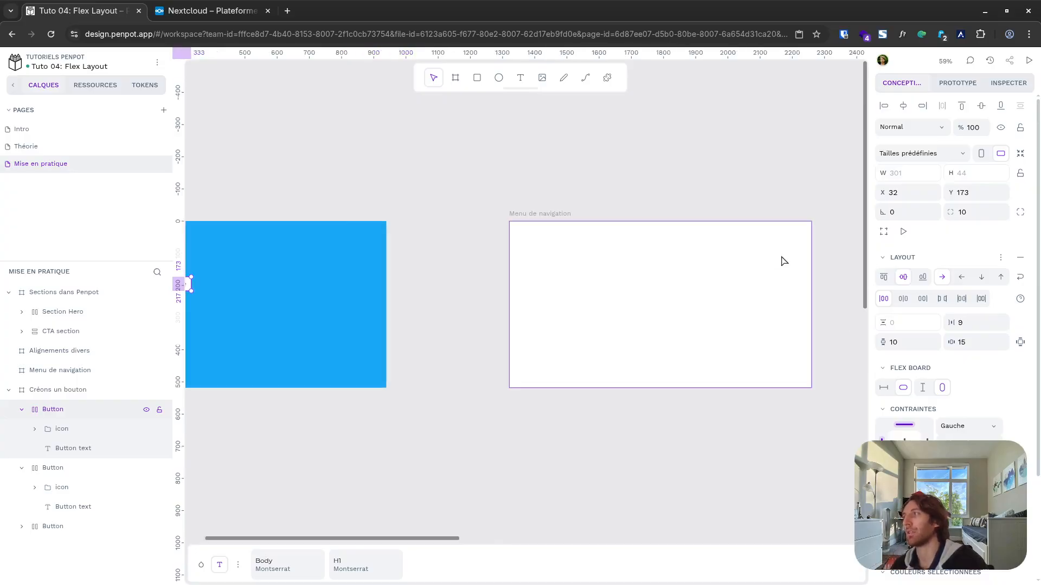
click(223, 13)
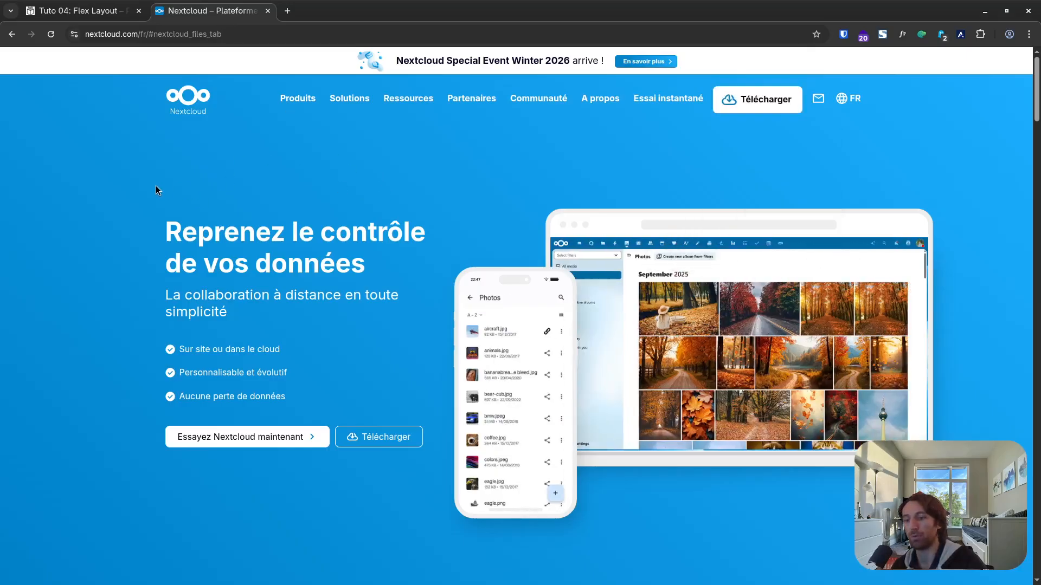
key(Print)
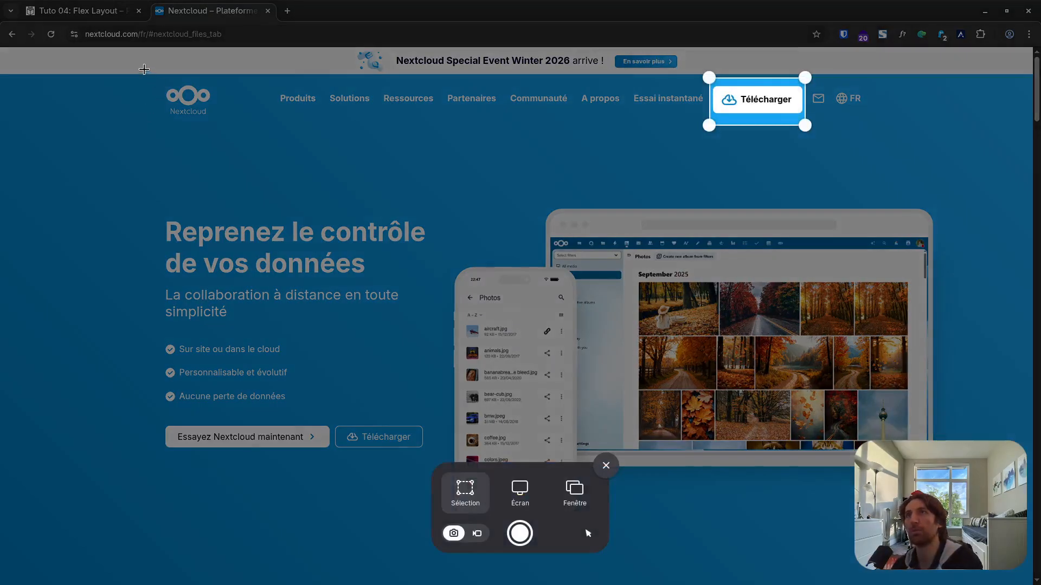
drag(133, 63, 893, 142)
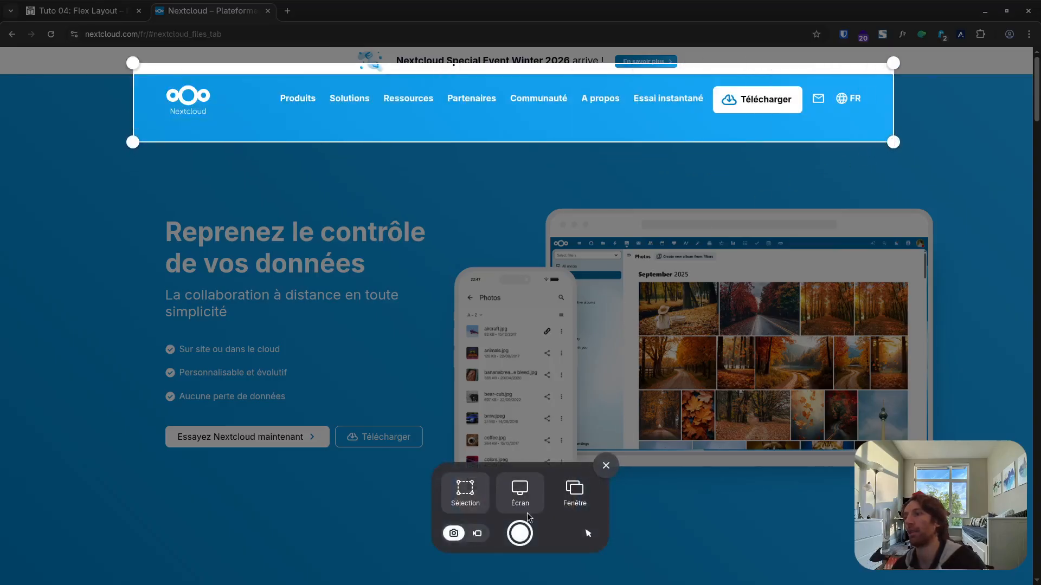
click(519, 534)
click(107, 16)
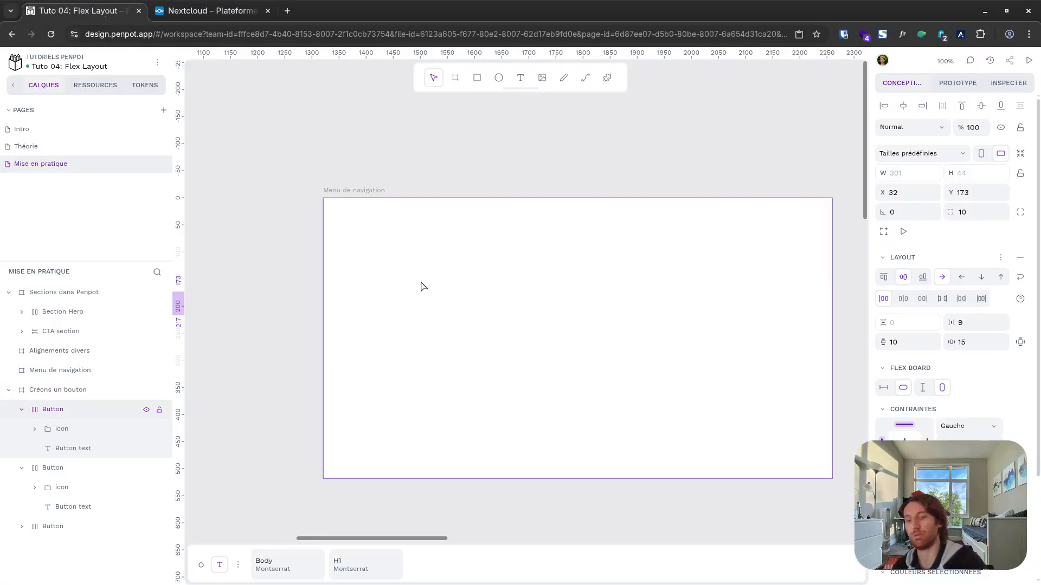
key(ctrl+v)
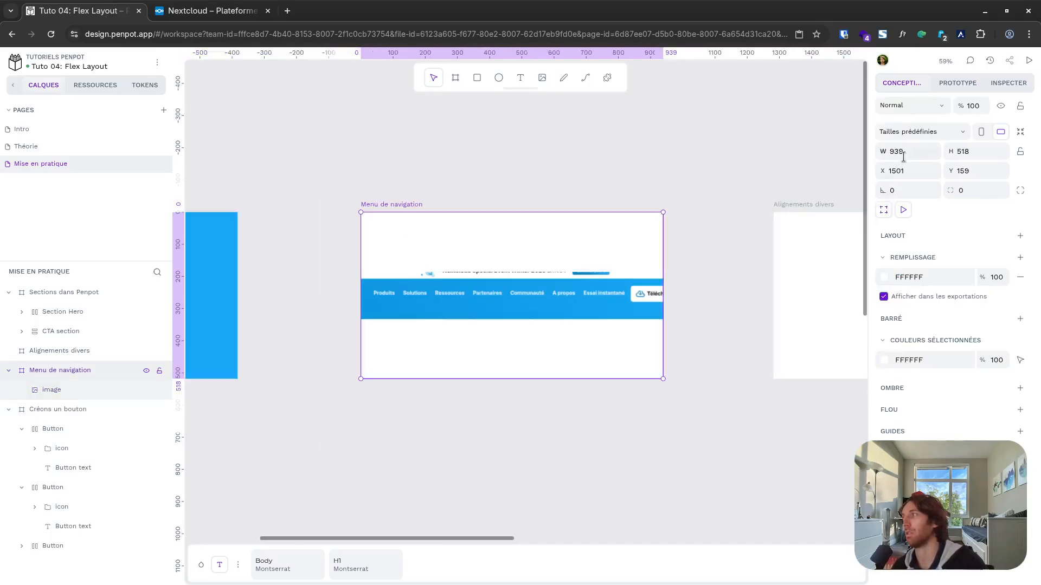
Step: Set the Menu de navigation board's width to 1920
click(911, 152)
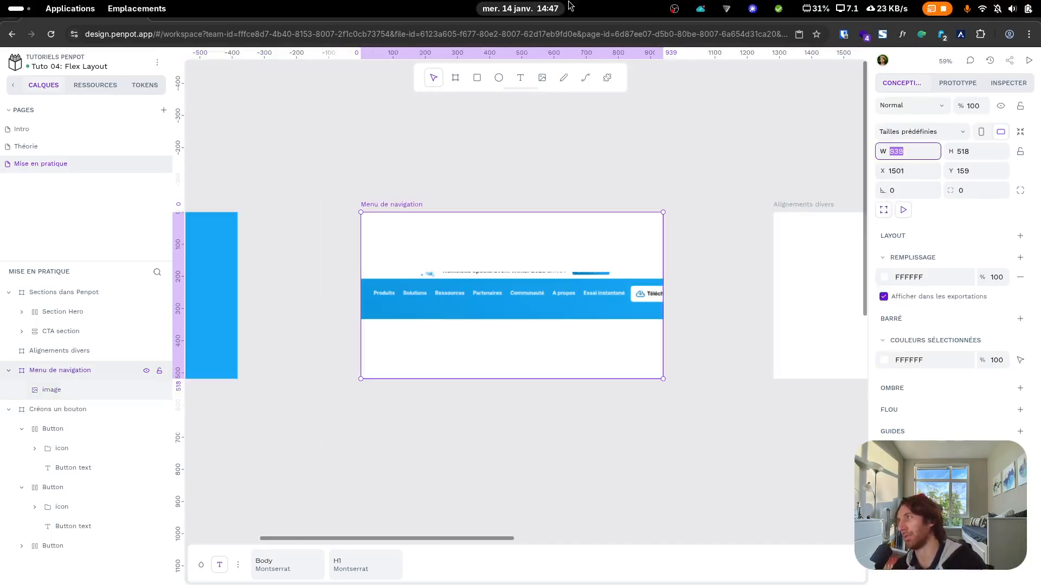
text(1920)
key(Return)
Step: Move the Créons un bouton board up to about X 186, Y -921 and the Menu de navigation board beneath it, about X 246, Y 213
scroll(342, 281, down, 5)
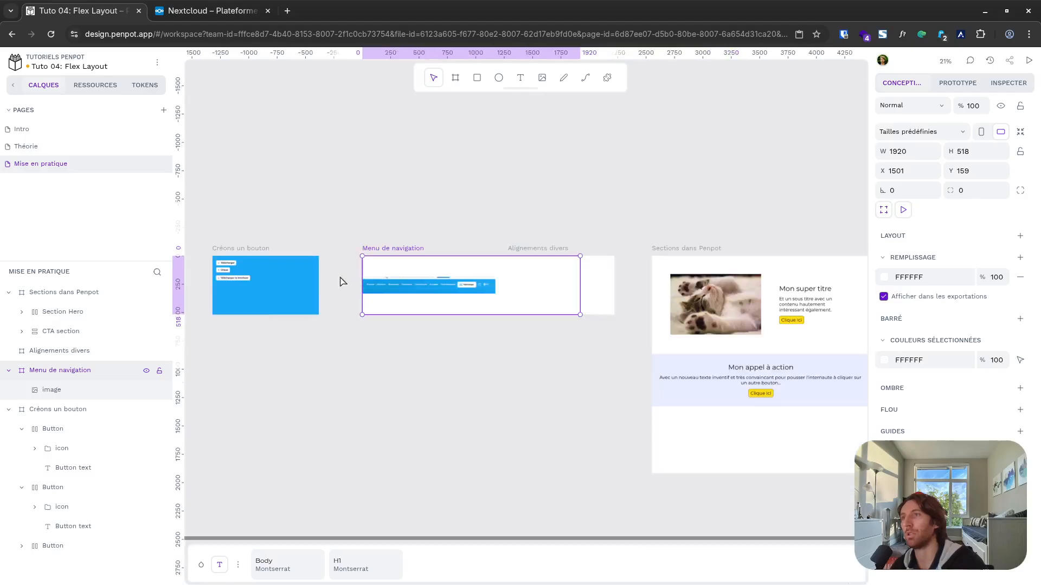
drag(256, 251, 258, 129)
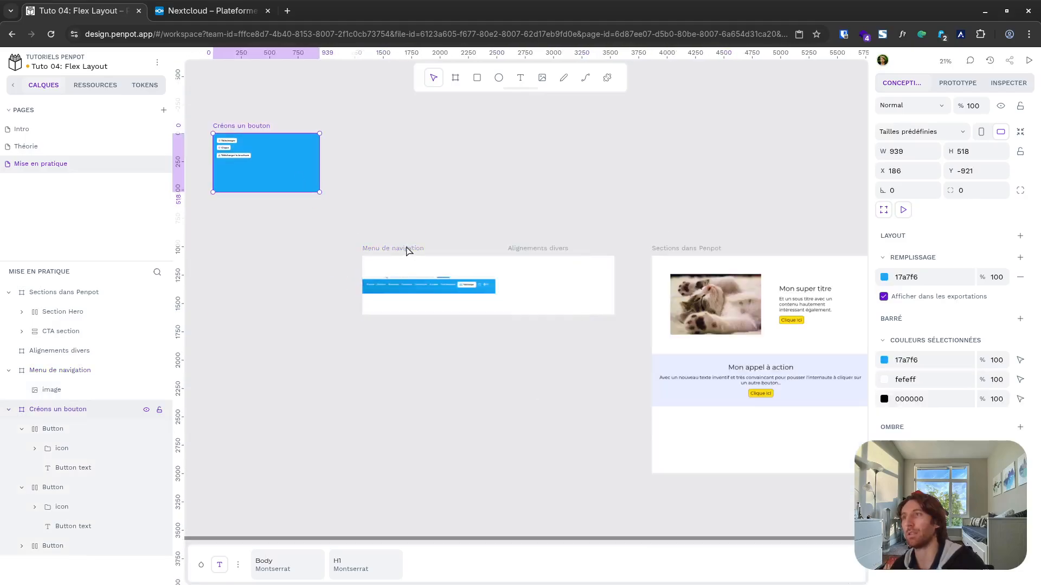
drag(409, 249, 265, 256)
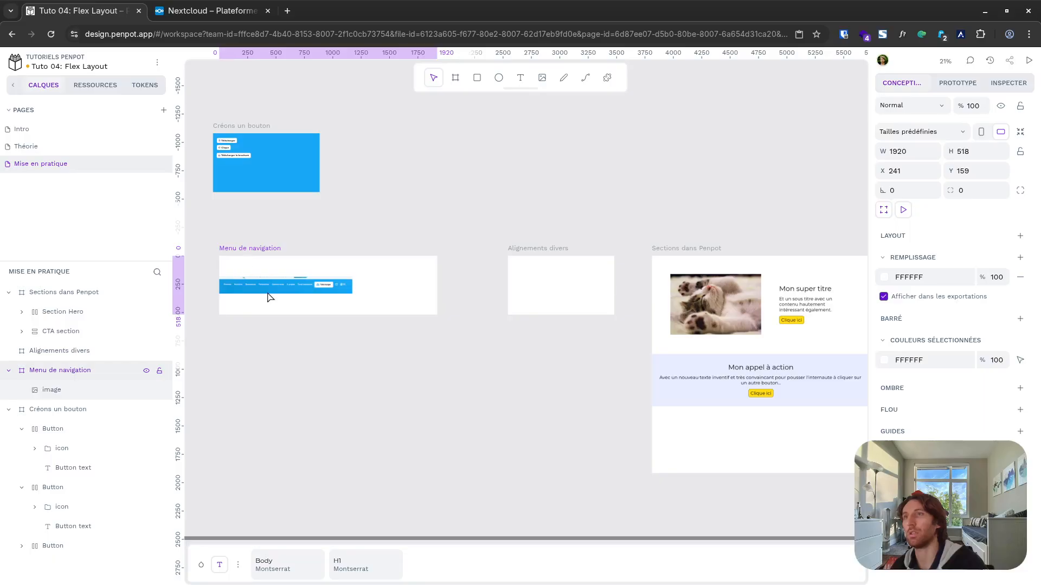
Step: Reposition the header screenshot so it fits fully inside the Menu de navigation board, at about X 191, Y 47
scroll(270, 297, left, 2)
scroll(325, 293, up, 5)
click(379, 291)
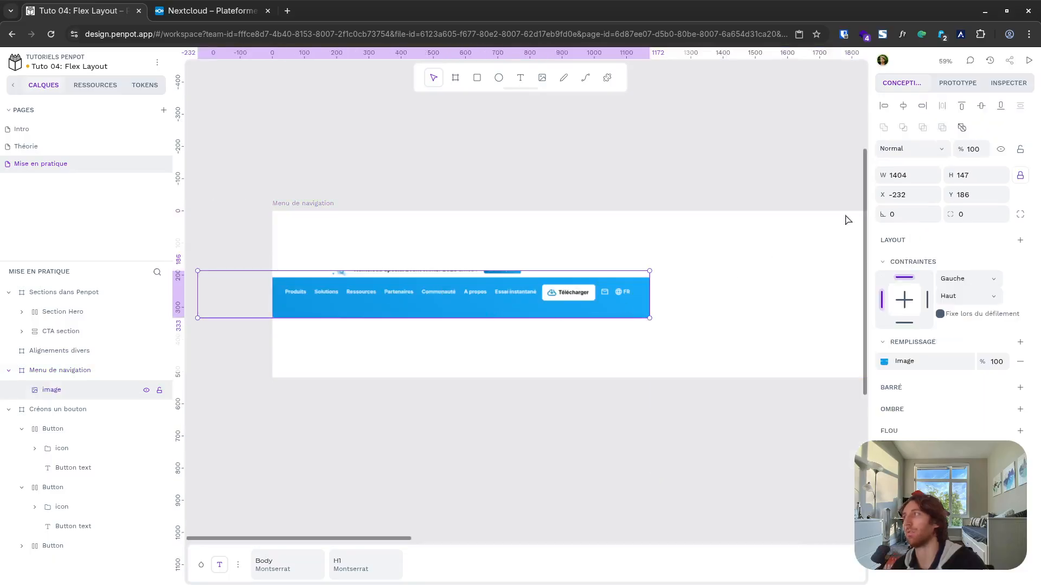
click(883, 107)
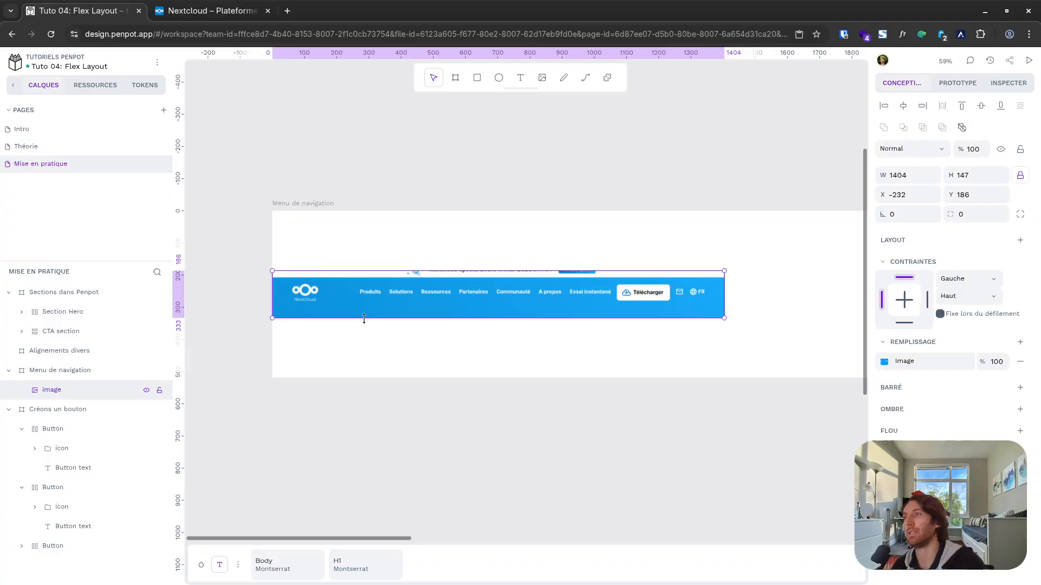
scroll(363, 318, down, 3)
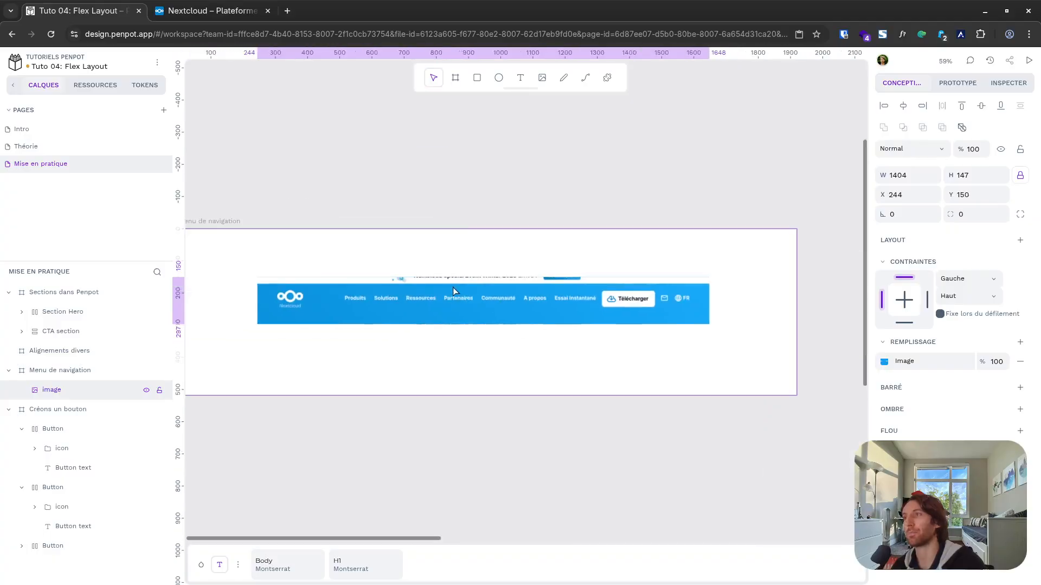
drag(453, 288, 428, 271)
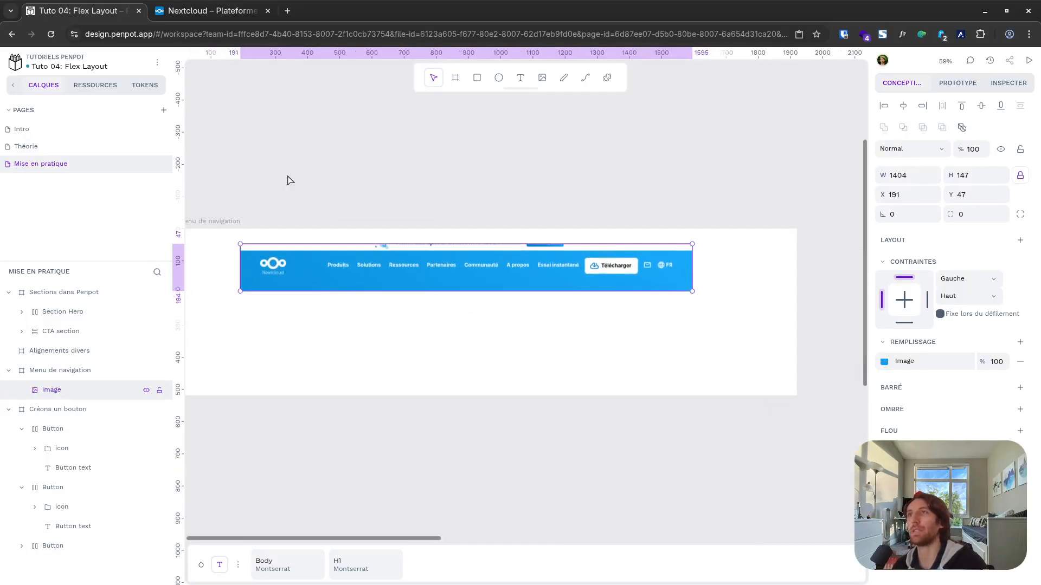
Step: Copy the Nextcloud logo image from the website and return to the Menu de navigation board in Penpot
click(198, 13)
right_click(191, 96)
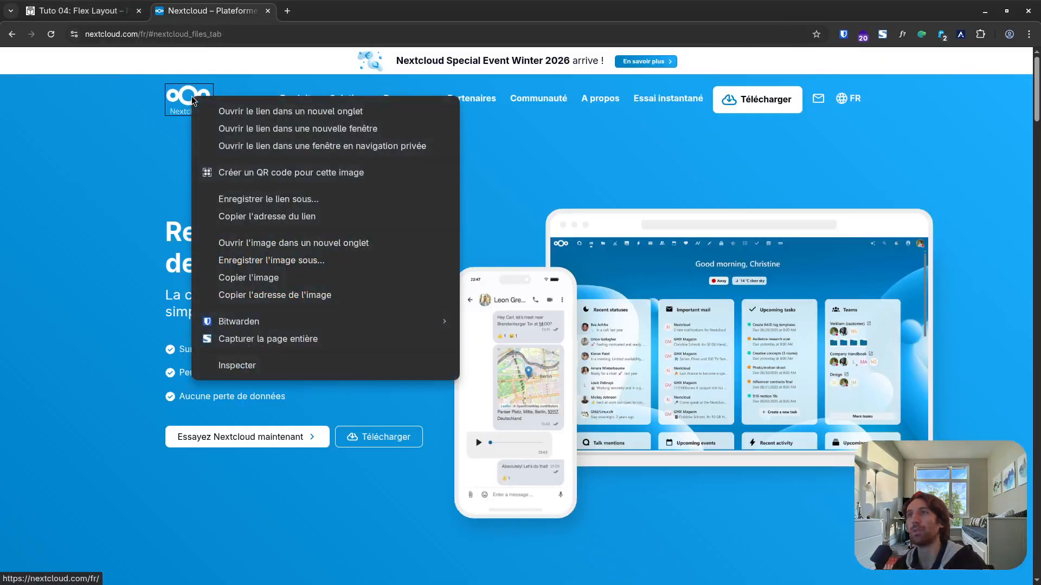
click(249, 277)
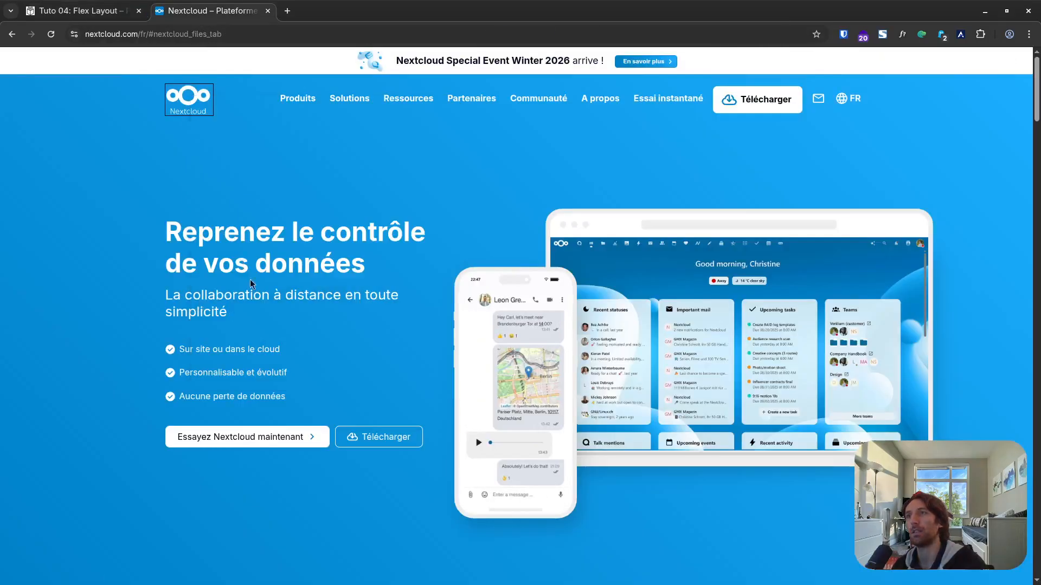
key(ctrl+Tab)
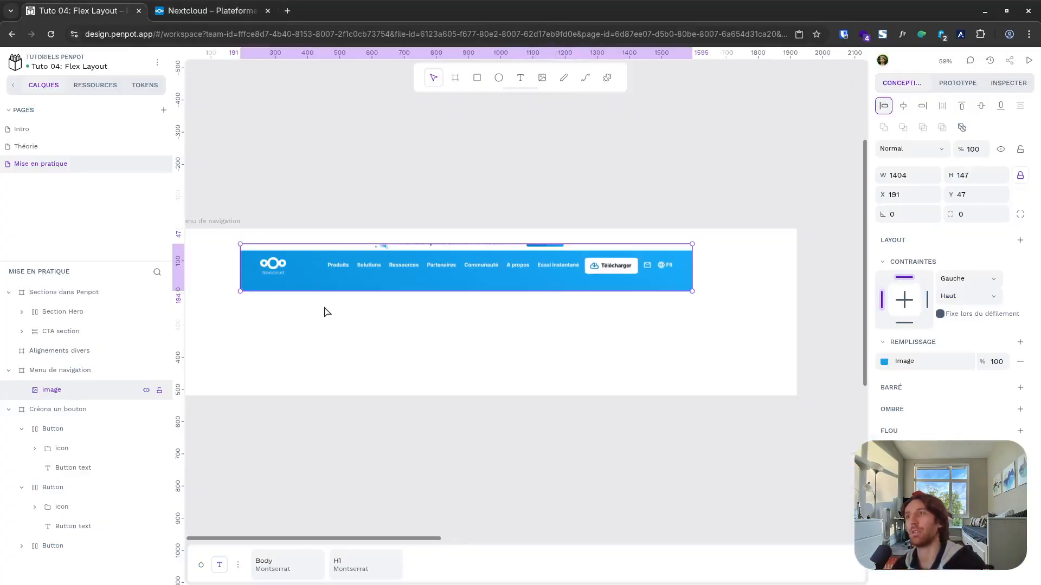
scroll(293, 255, left, 1)
click(339, 353)
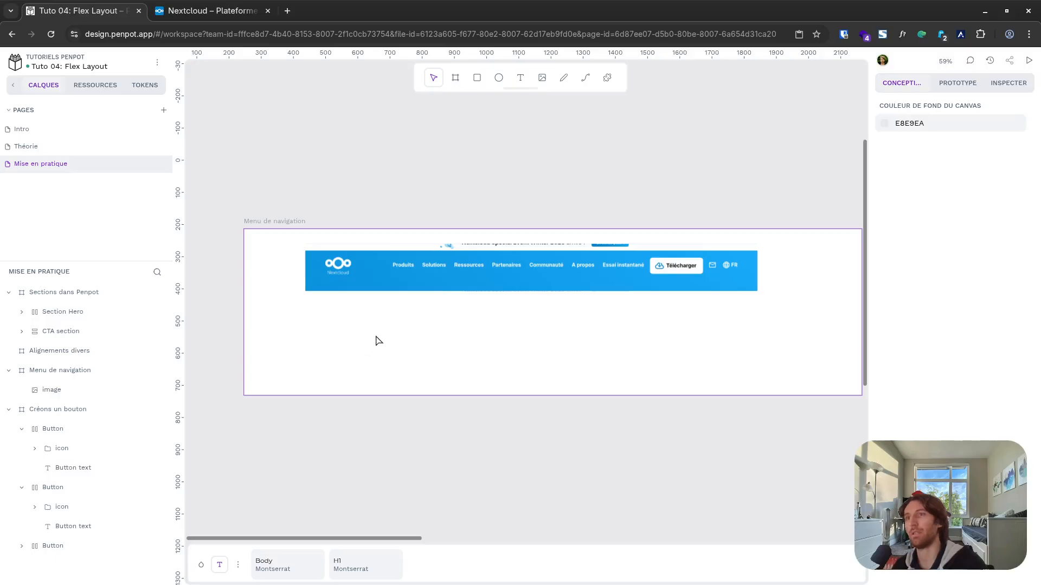
Step: Fill the Menu de navigation board with the recently used blue 17a7f6
click(294, 224)
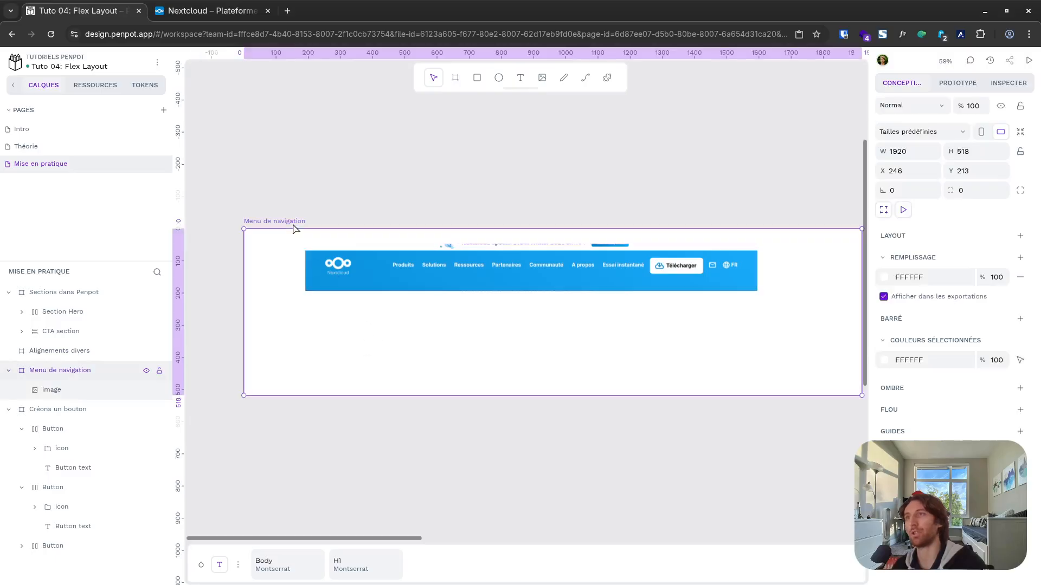
click(884, 359)
click(721, 562)
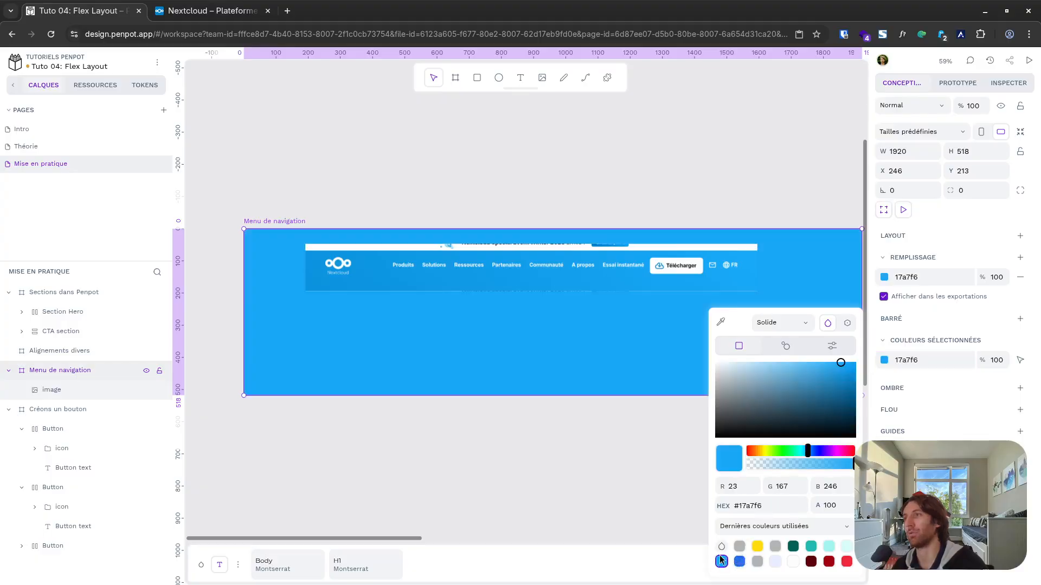
click(320, 336)
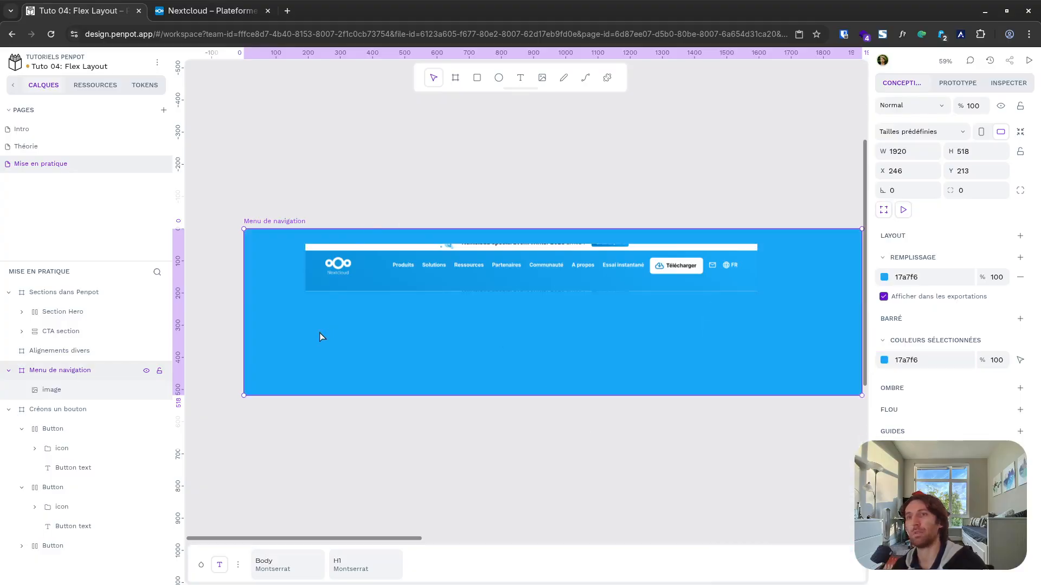
Step: Collapse the Créons un bouton board's layers and select the header image in the Menu de navigation board
click(9, 409)
click(59, 390)
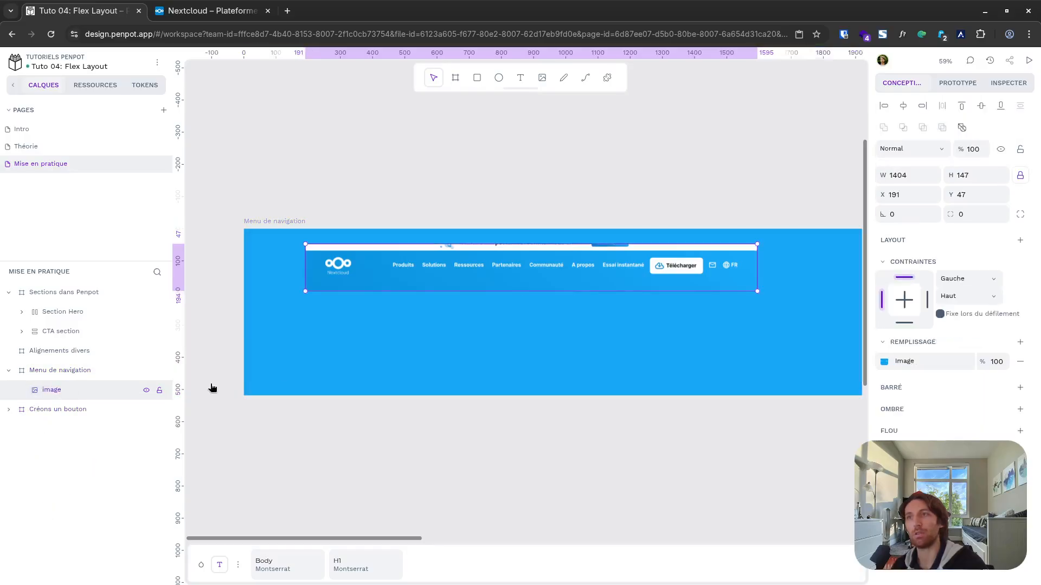
scroll(395, 340, down, 5)
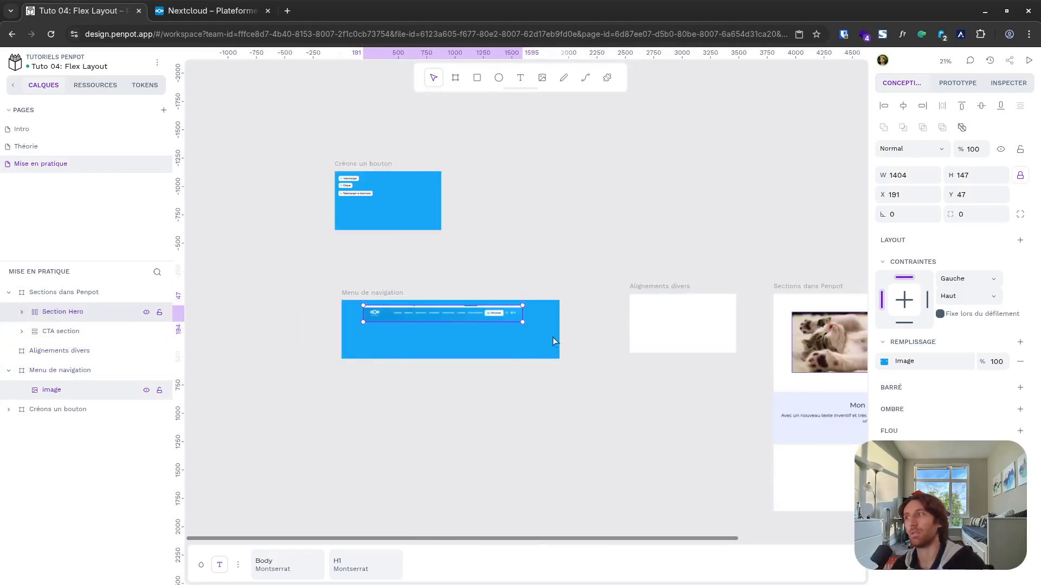
Step: Try to paste a fresh copy of the Nextcloud website's logo image into the Menu de navigation board
click(216, 16)
right_click(196, 106)
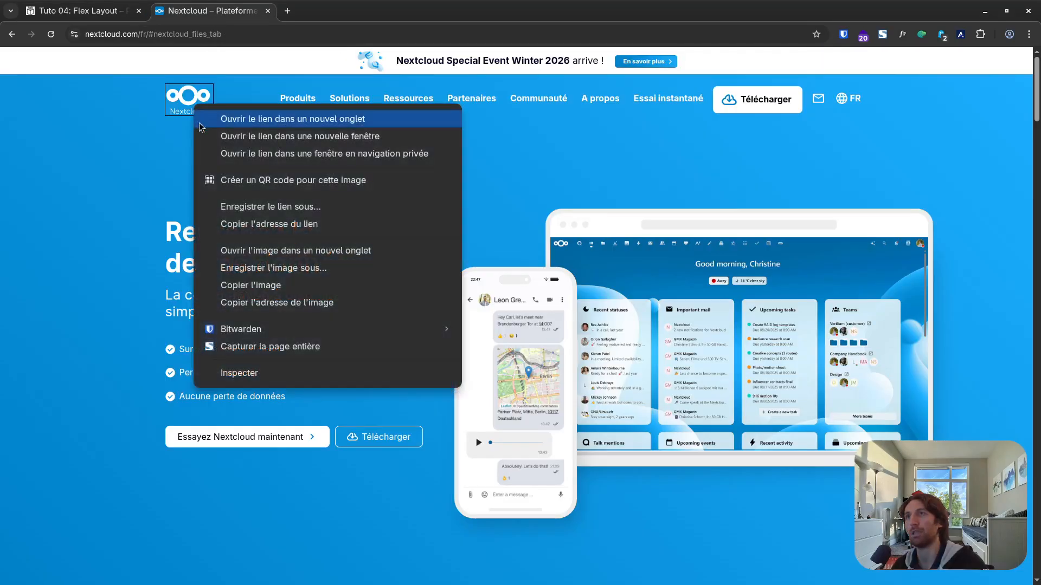
click(250, 285)
click(110, 16)
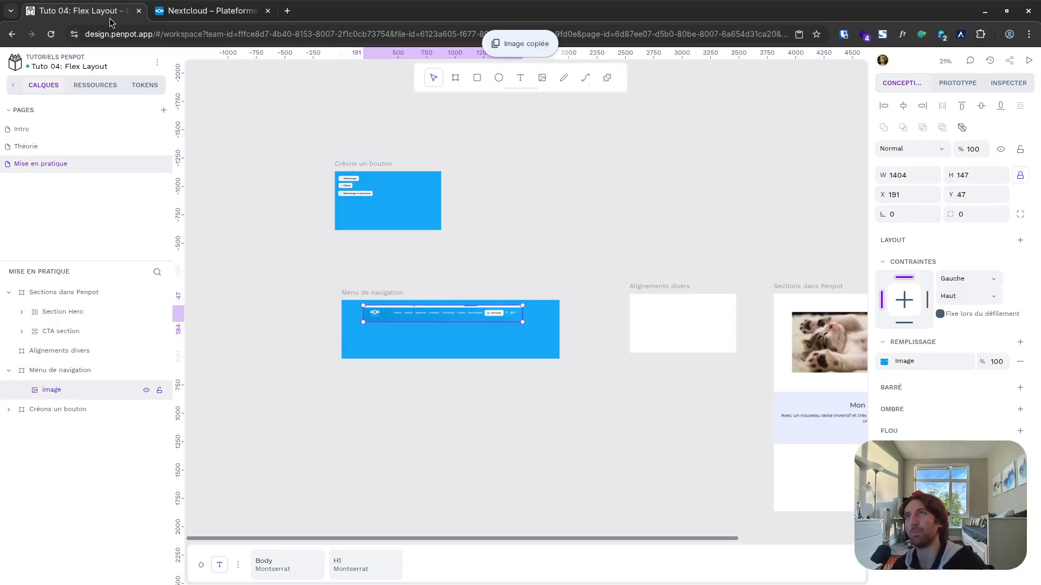
click(370, 333)
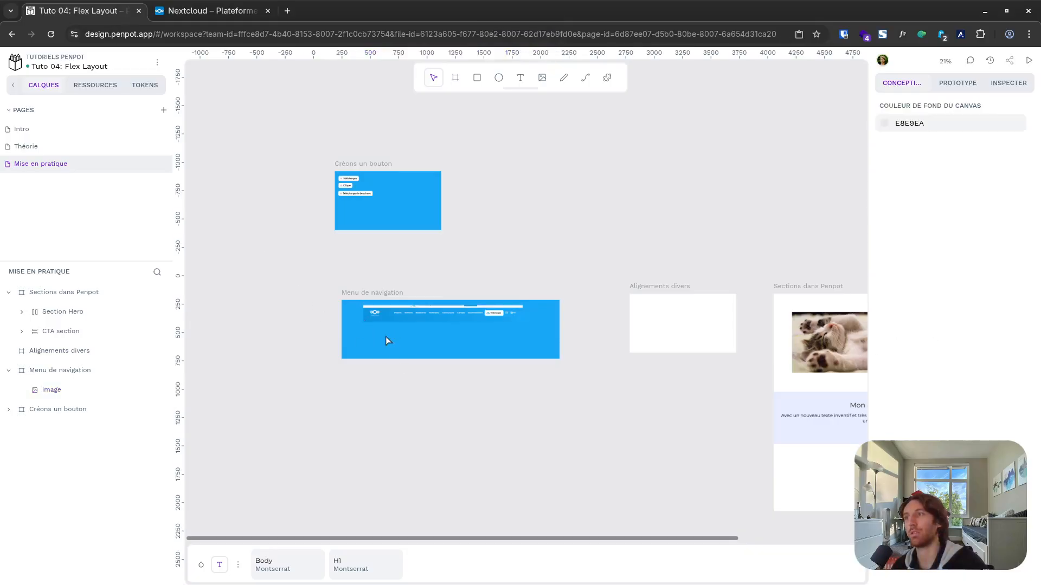
key(ctrl+v)
click(563, 370)
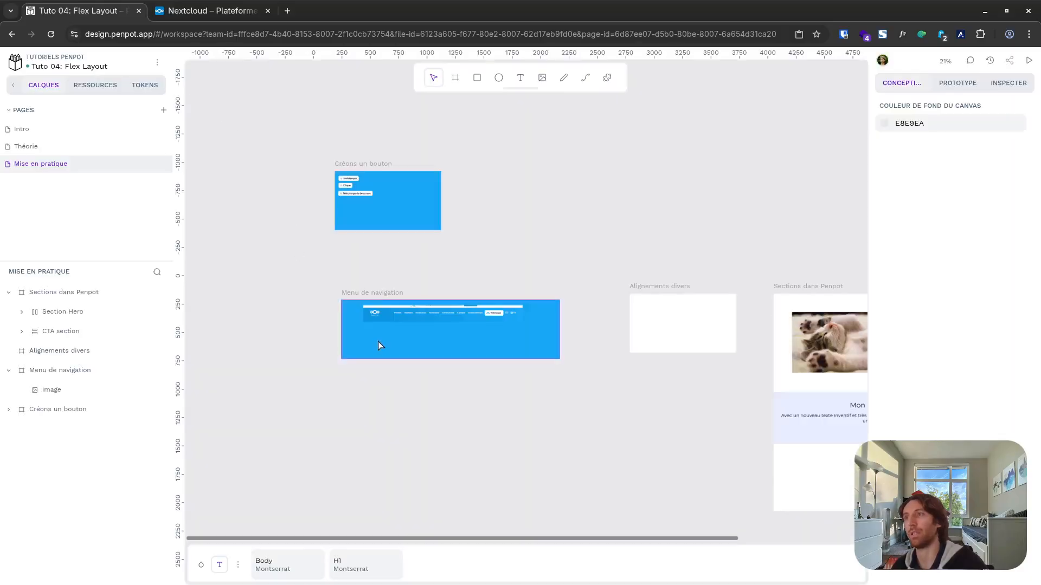
Step: Take a screenshot of only the Nextcloud logo in the website's header
scroll(379, 342, up, 5)
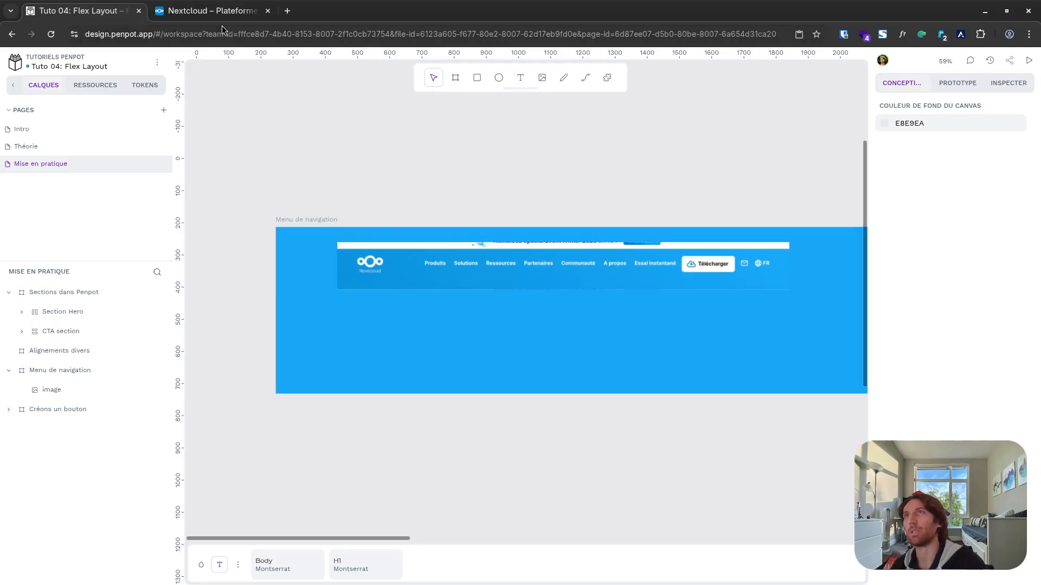
scroll(392, 301, up, 3)
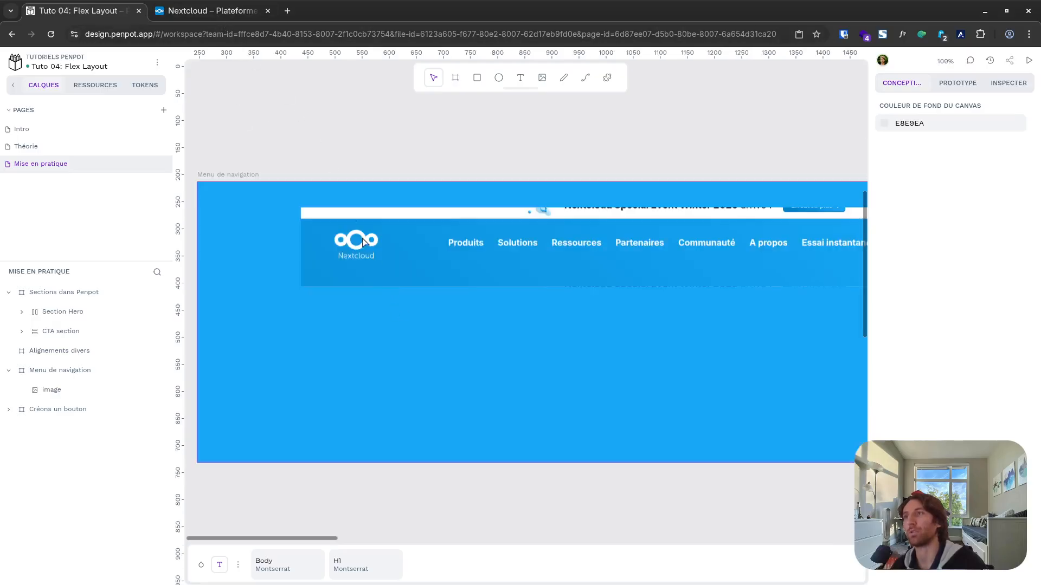
click(201, 18)
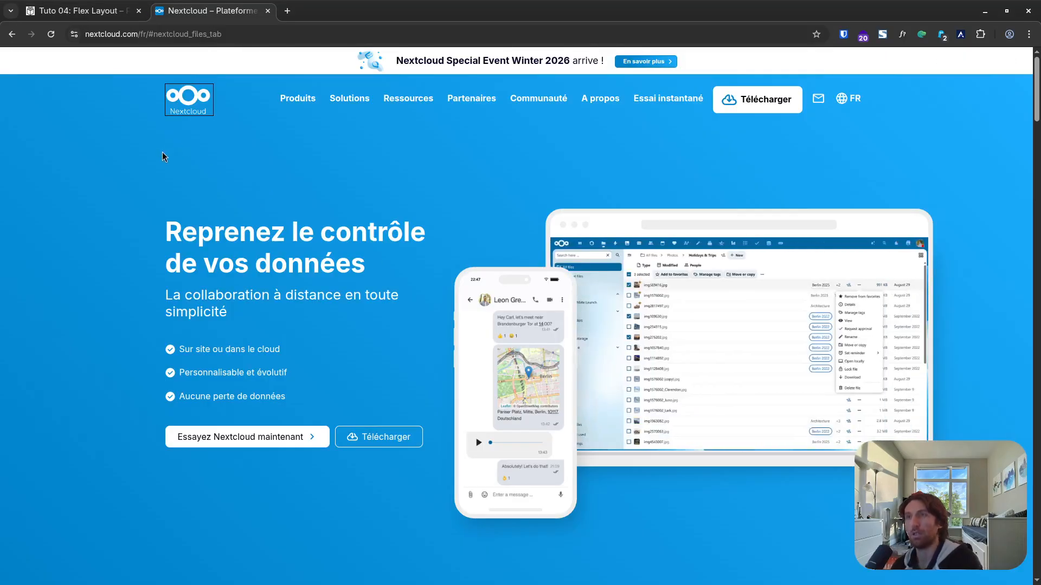
key(Print)
drag(131, 147, 355, 148)
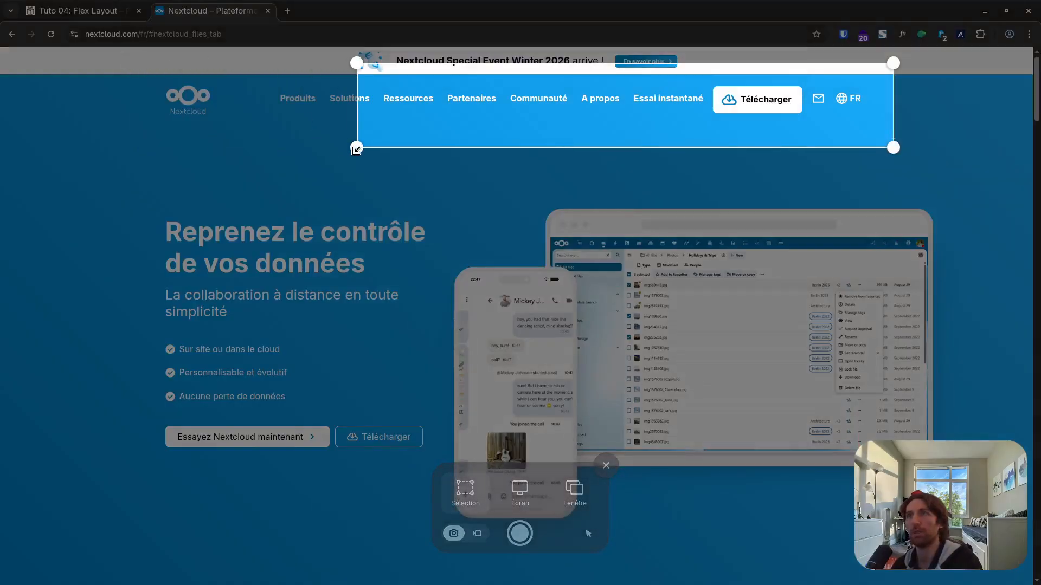
drag(161, 79, 216, 121)
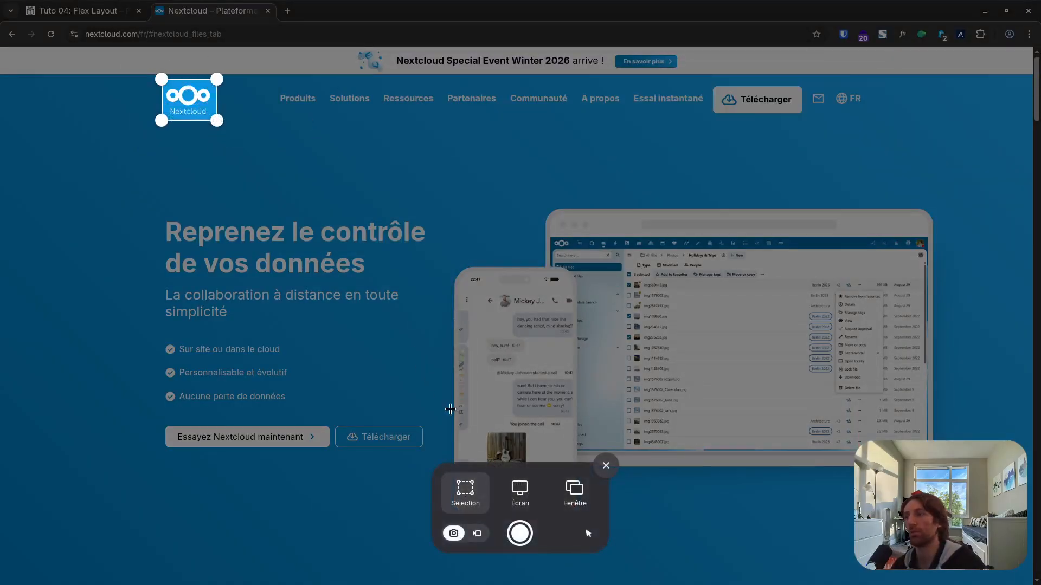
click(519, 533)
Step: Paste the logo capture into Penpot's Menu de navigation board and place it beneath the header image, at about X 177, Y 251
click(86, 11)
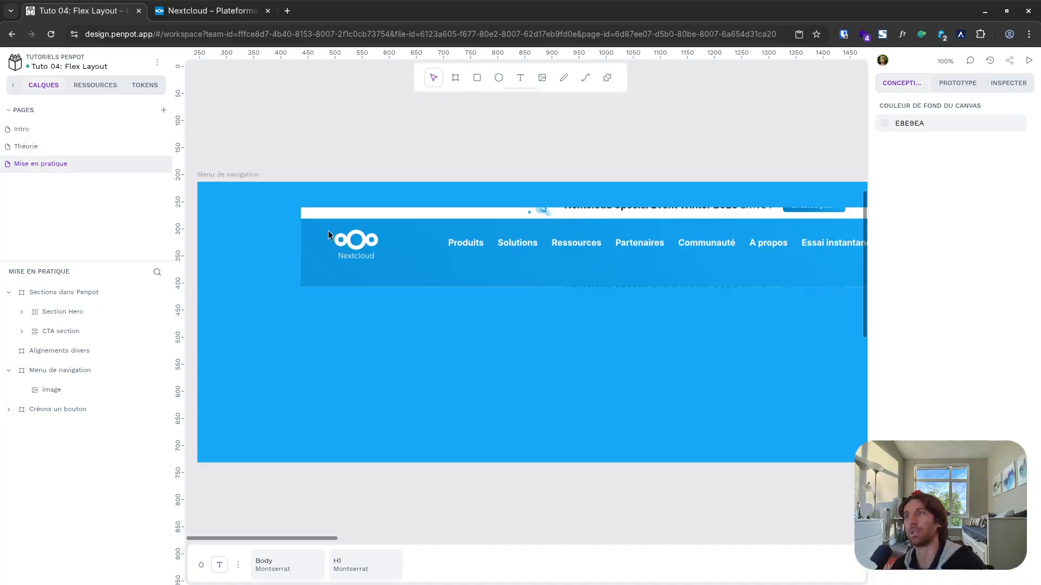
key(ctrl+v)
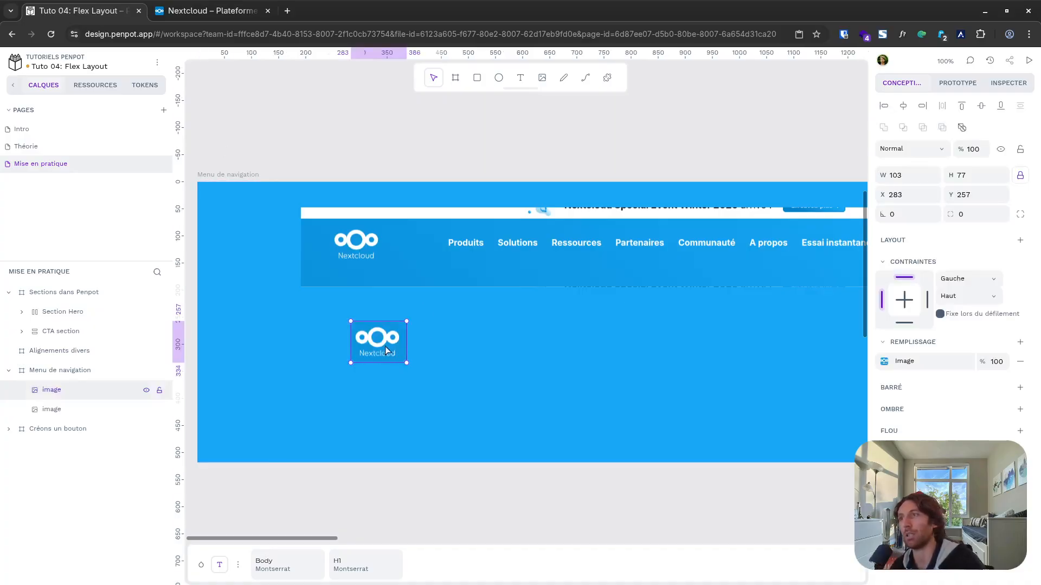
drag(333, 329, 304, 336)
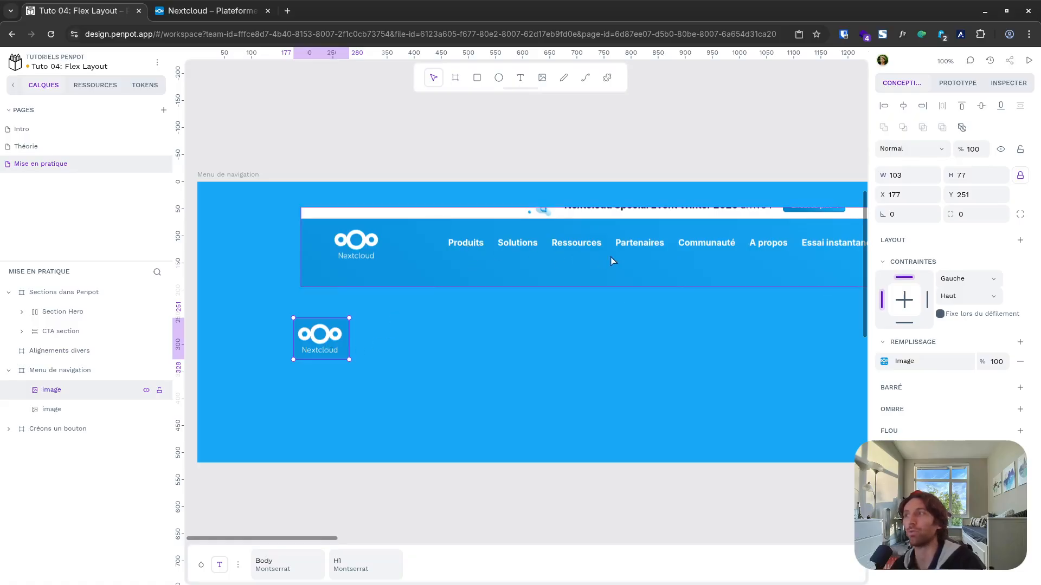
Step: Add a text reading "Produits" to the right of the logo capture in the Menu de navigation board, at about X 390, Y 275
scroll(398, 291, right, 5)
scroll(401, 294, left, 2)
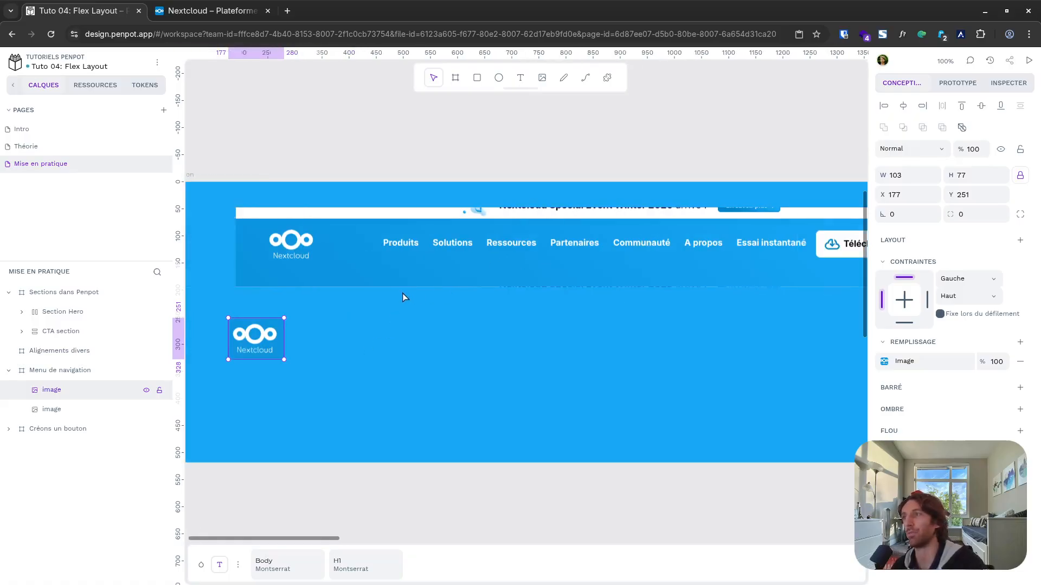
key(Escape)
key(t)
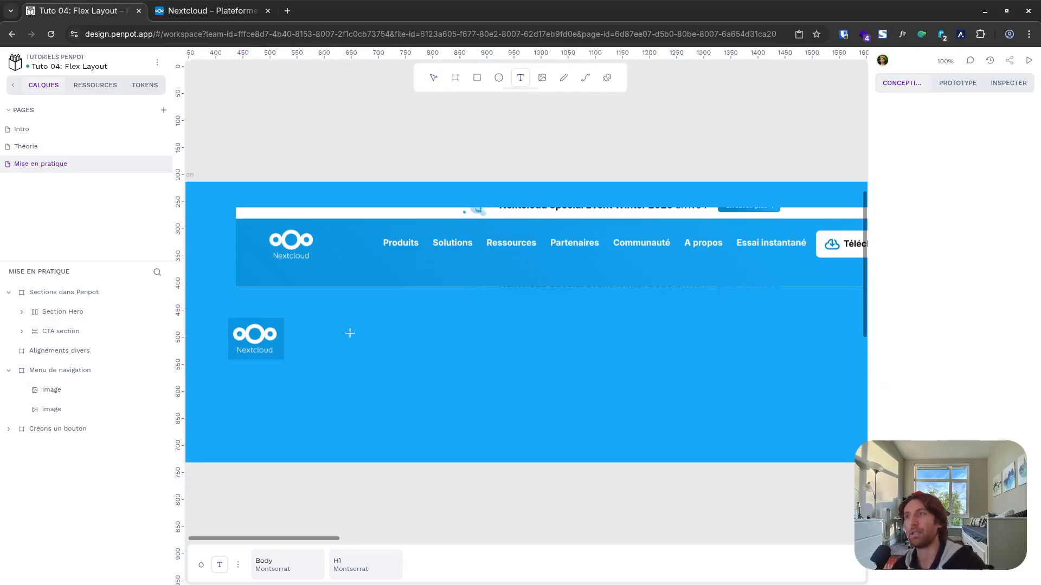
click(345, 333)
text(Produits)
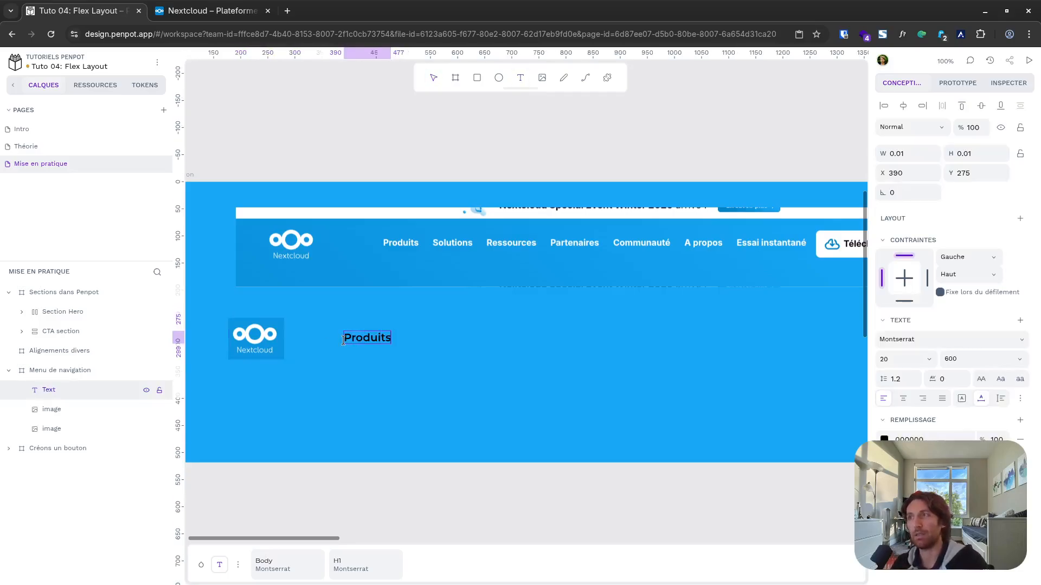
key(BackSpace)
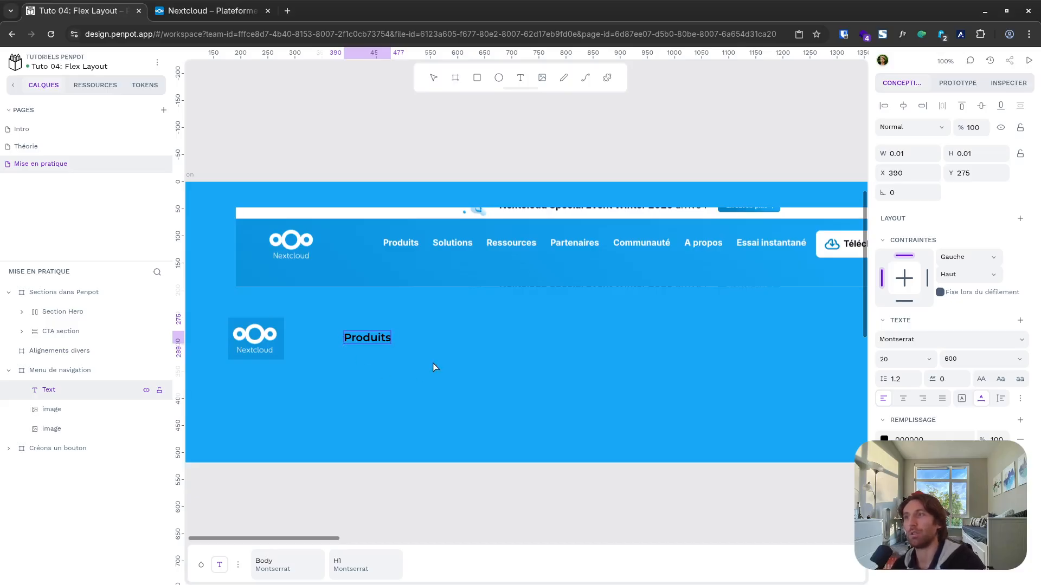
key(Escape)
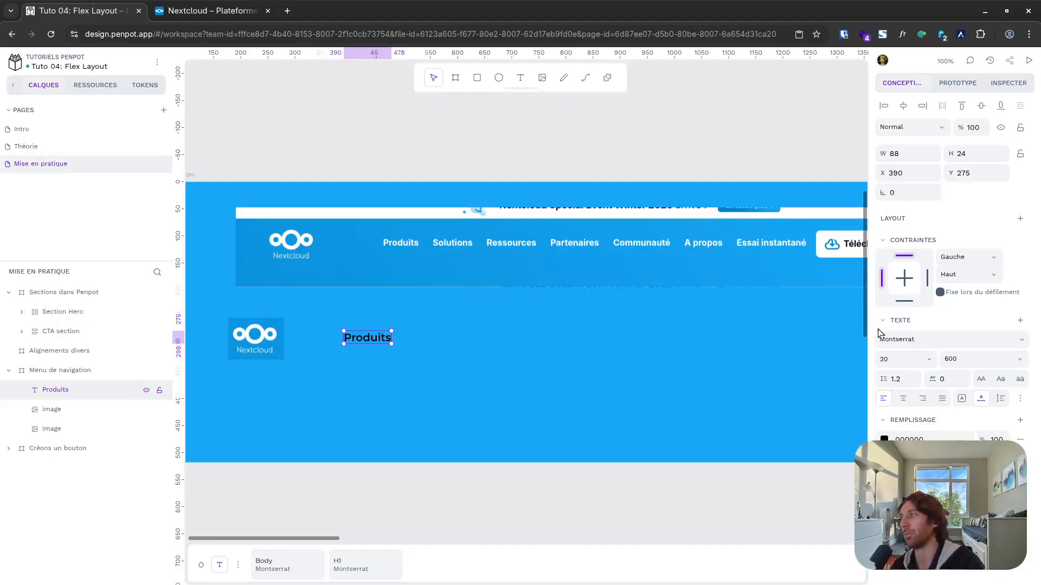
Step: Set the Produits text's font to Roboto and its size to 22
click(918, 341)
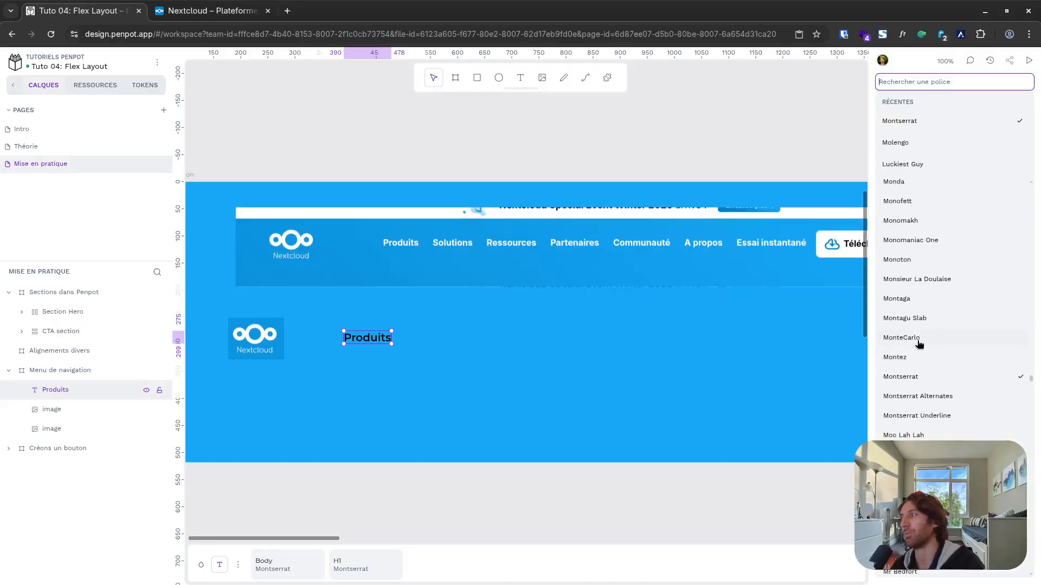
click(916, 300)
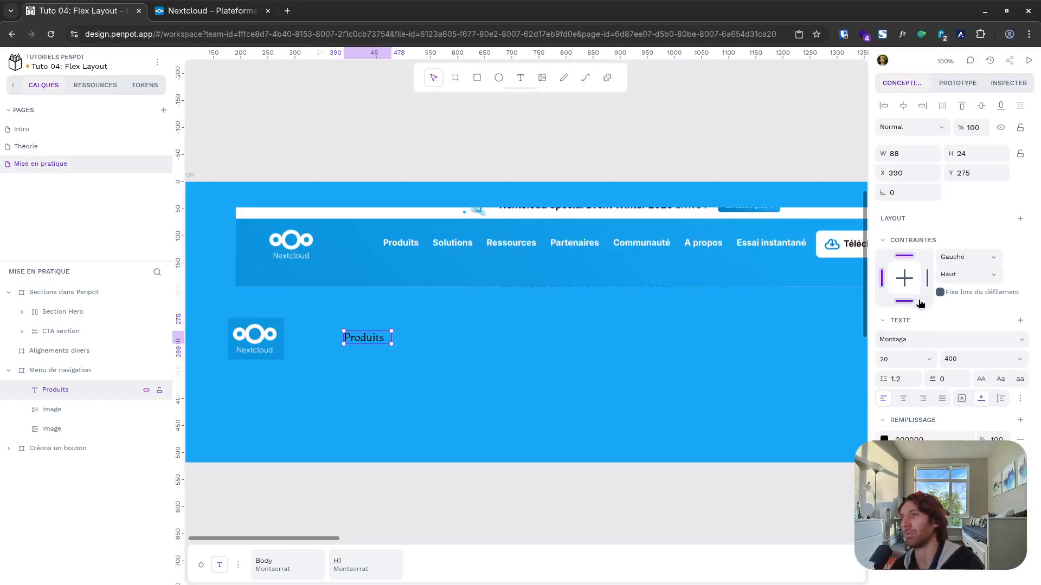
click(926, 339)
scroll(944, 309, down, 5)
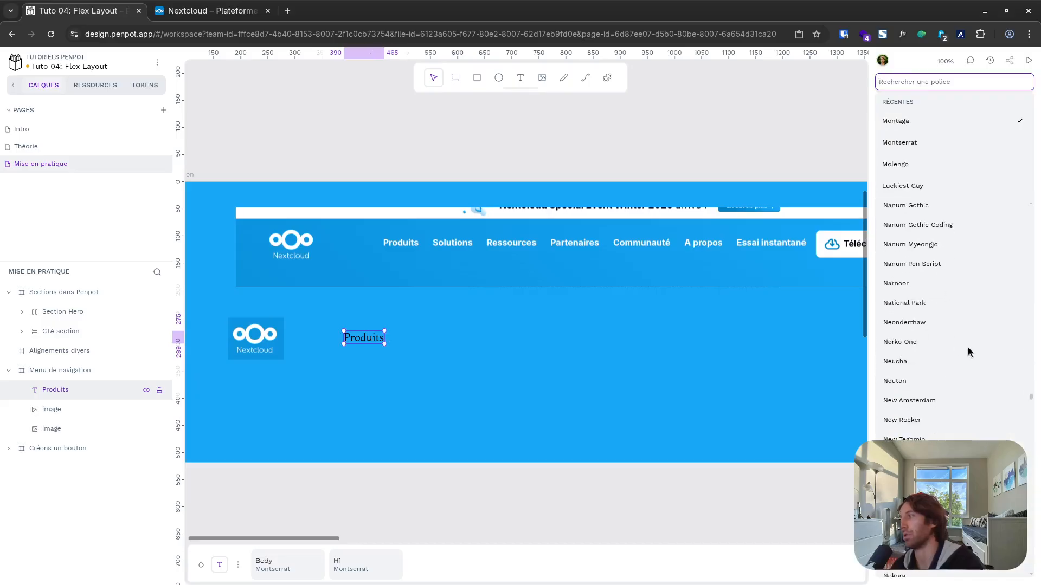
scroll(961, 368, down, 10)
text(r)
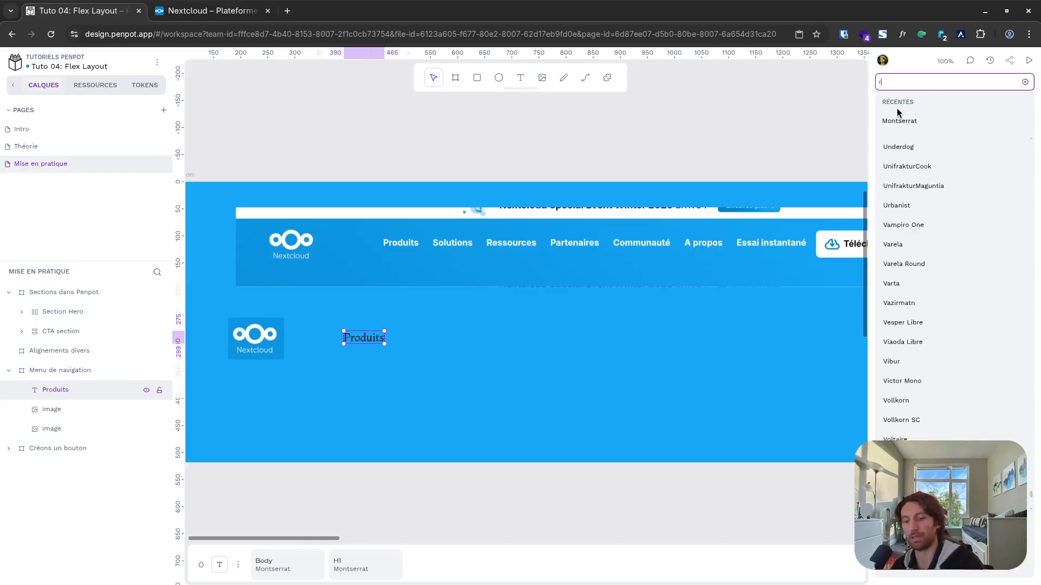
text(obo)
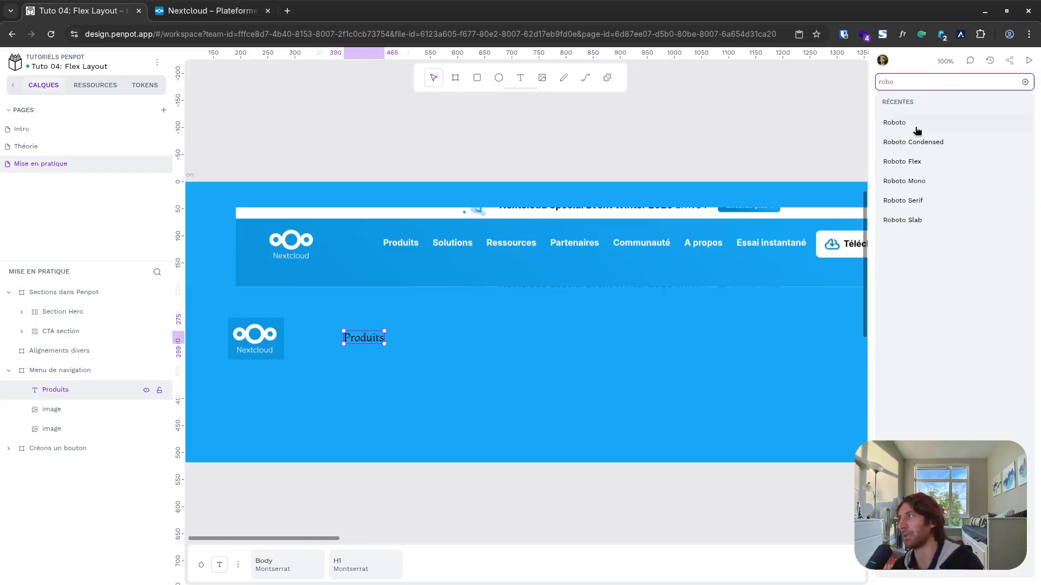
click(914, 124)
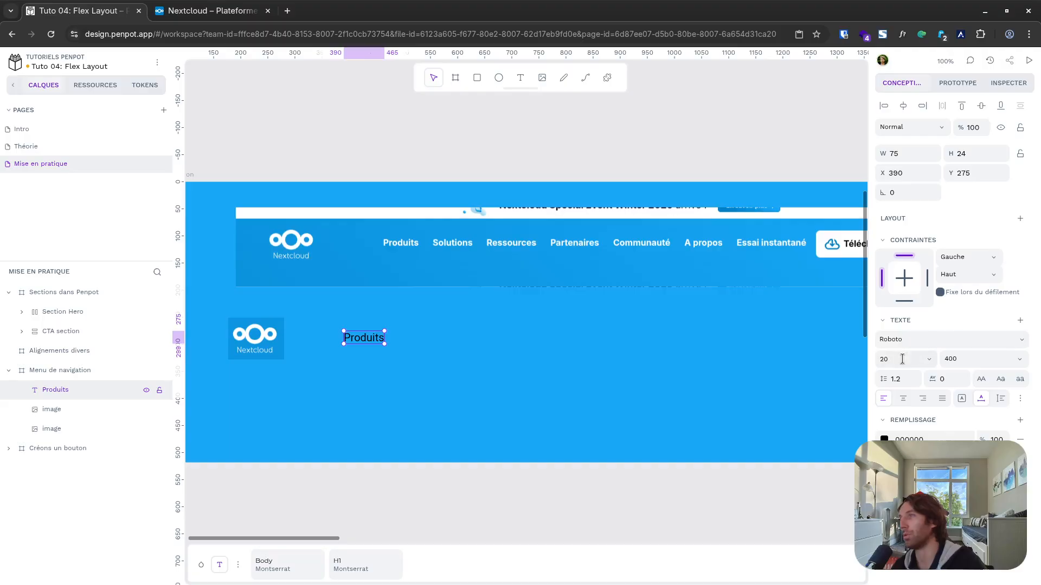
key(Return)
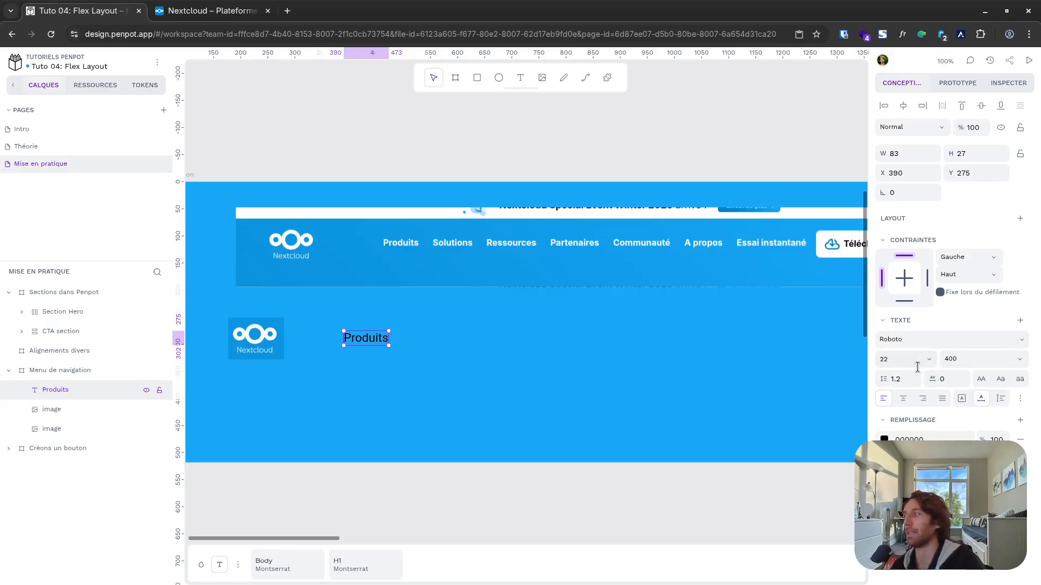
Step: Save the Produits text's formatting as a reusable typography and name it "Nav item"
click(1020, 322)
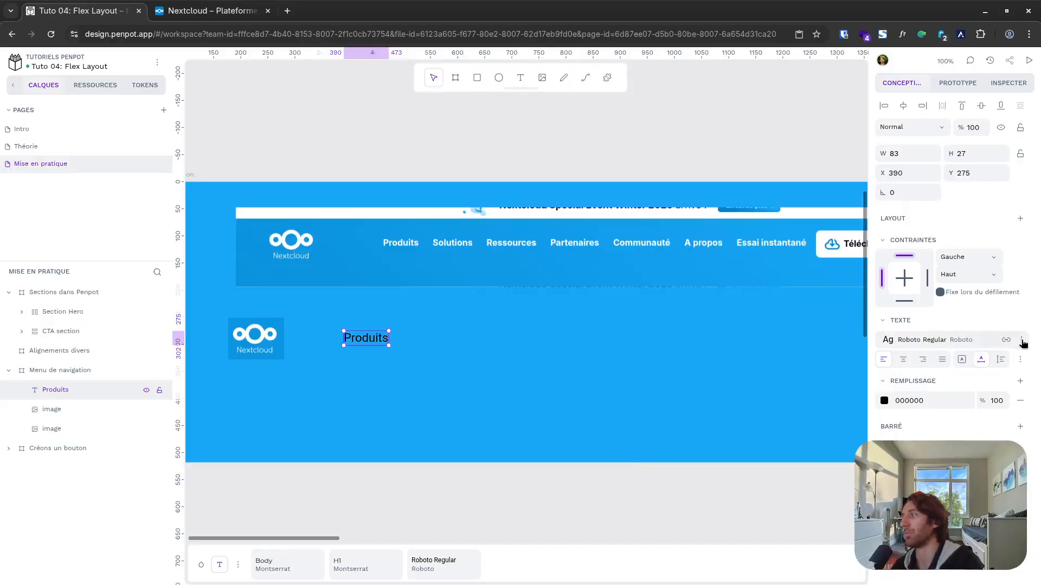
click(1023, 342)
double_click(974, 339)
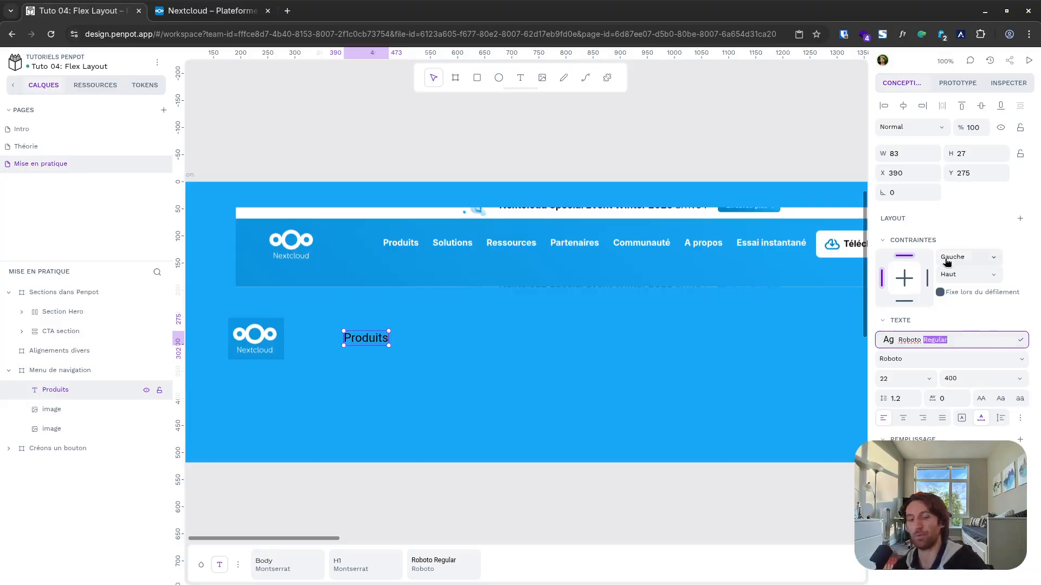
key(ctrl+a)
text(Nav)
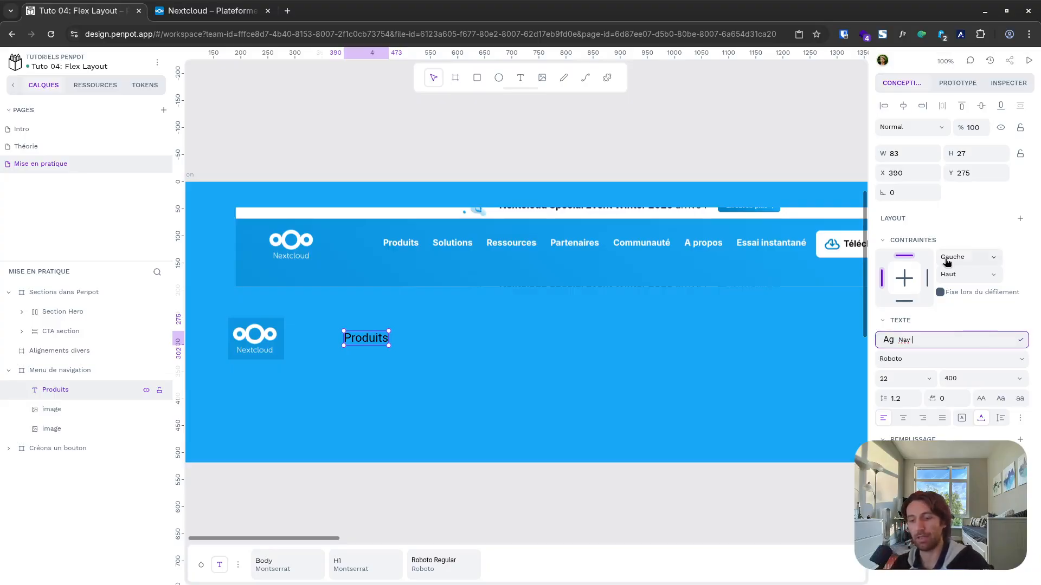
text( item)
key(Return)
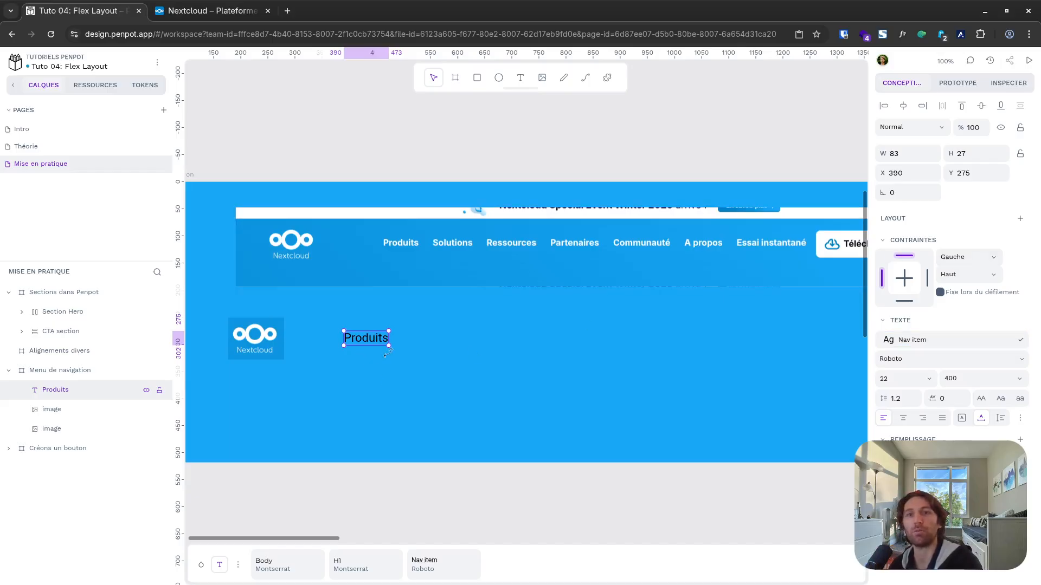
Step: Duplicate the Produits text, place the copy to its right at about X 501, and change its wording to "Solutions"
click(416, 340)
click(376, 338)
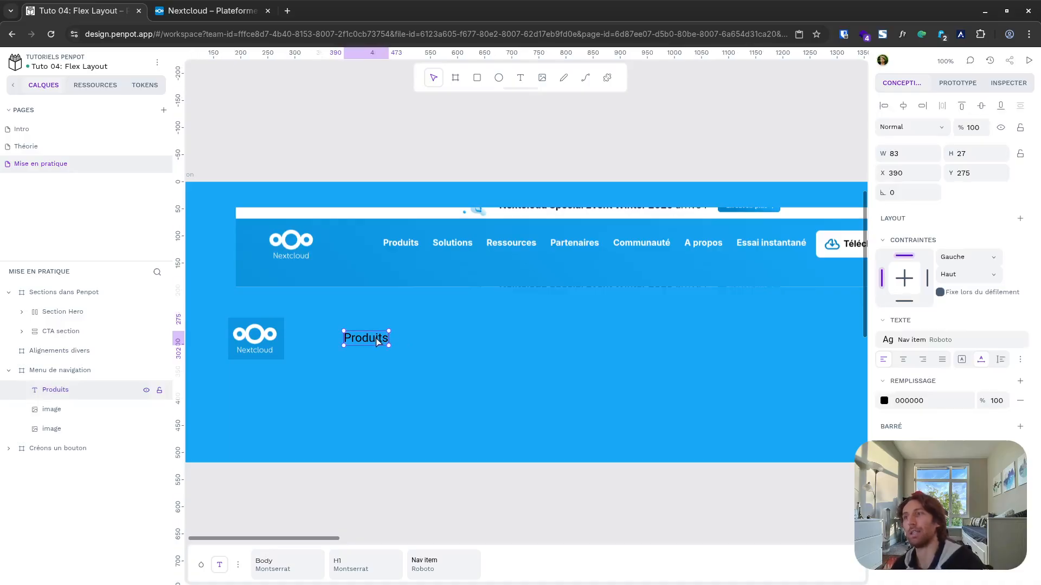
key(ctrl+d)
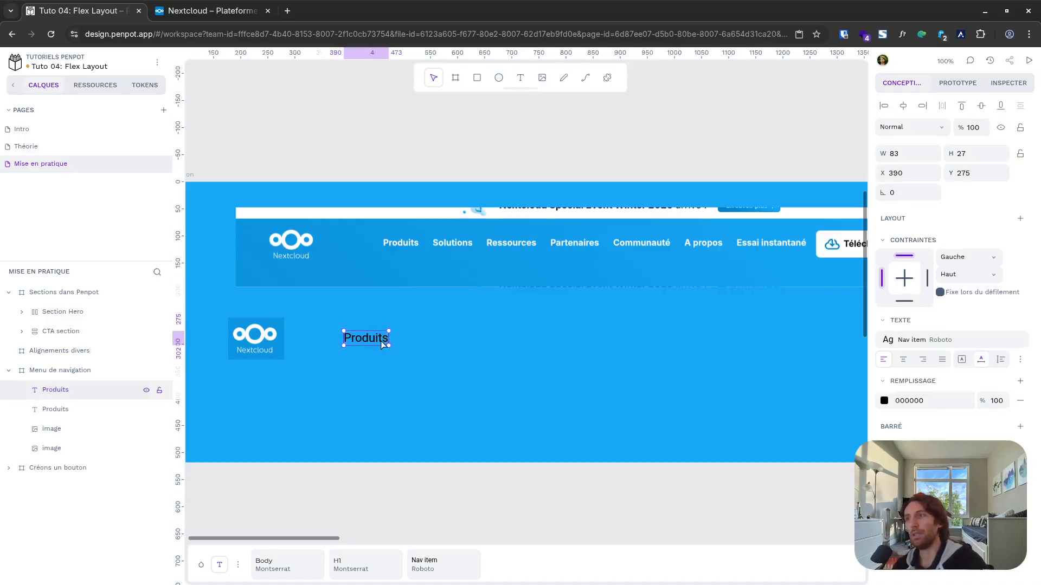
drag(364, 339, 425, 339)
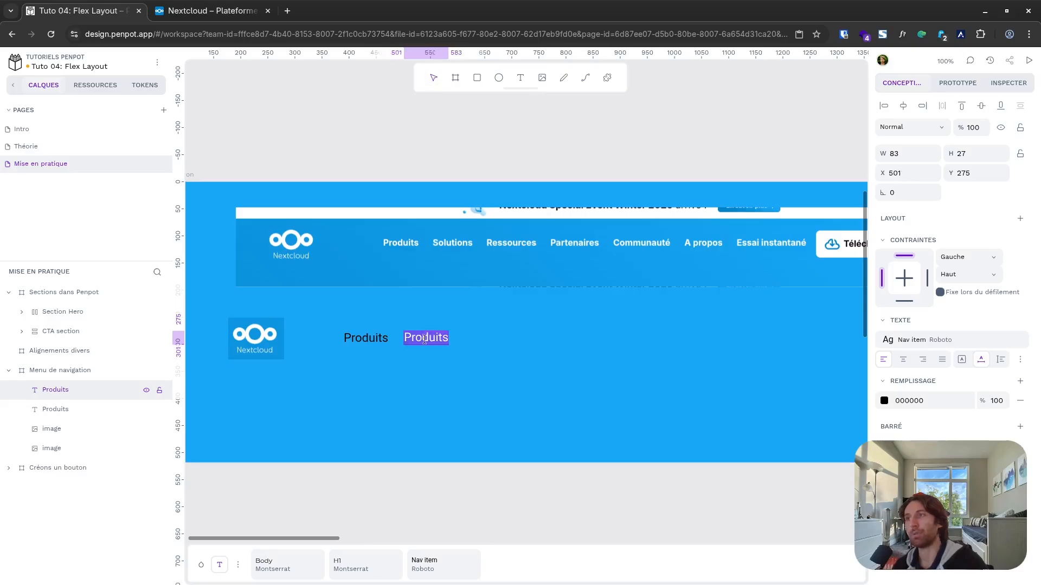
text(Soluti)
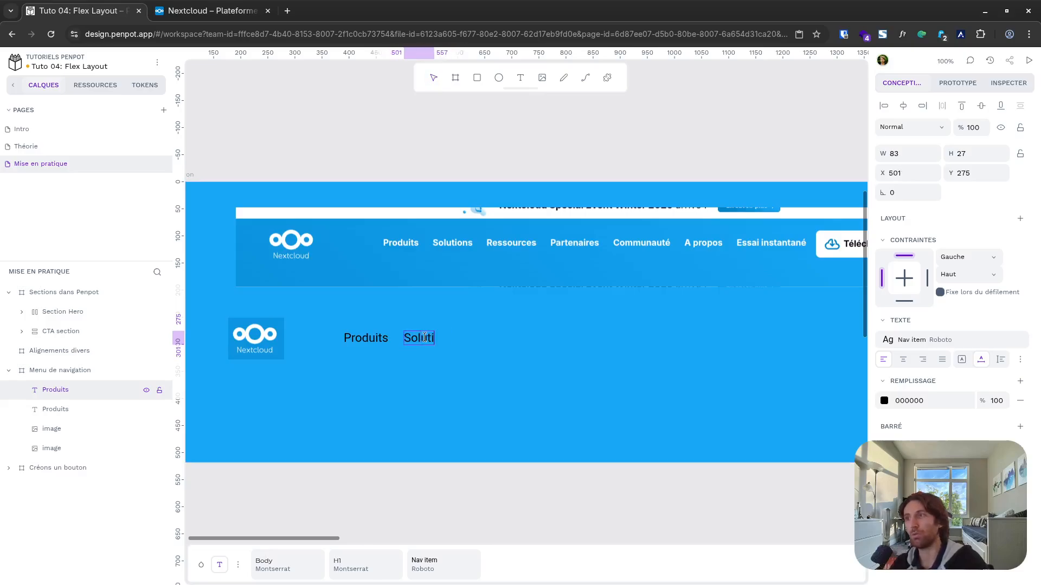
text(ons)
key(Escape)
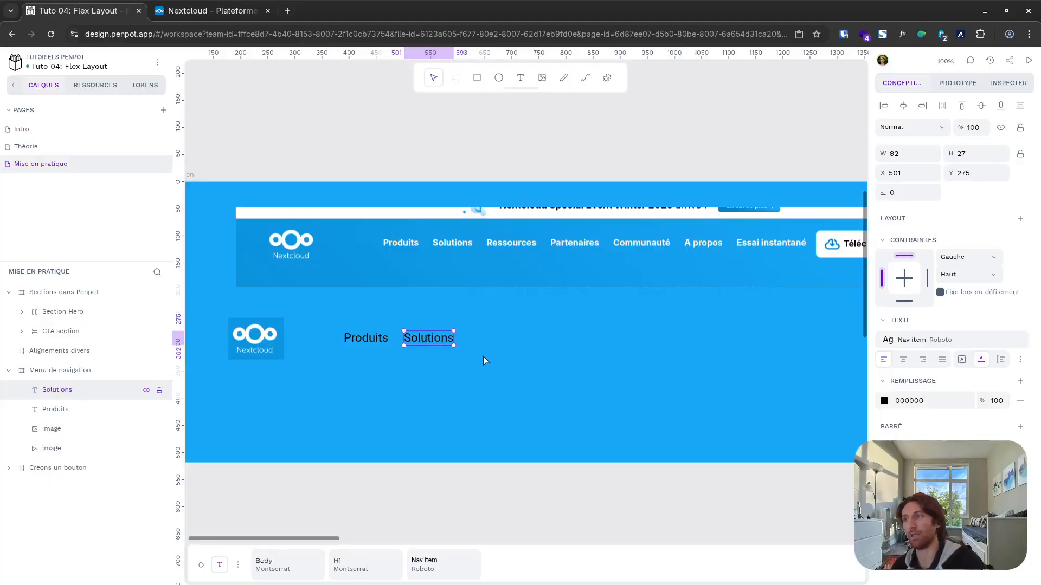
Step: Duplicate the latest menu text twice along the row, rewording the copies as "Ressources" at X 612 and "Partenaires" at X 723
key(ctrl+d)
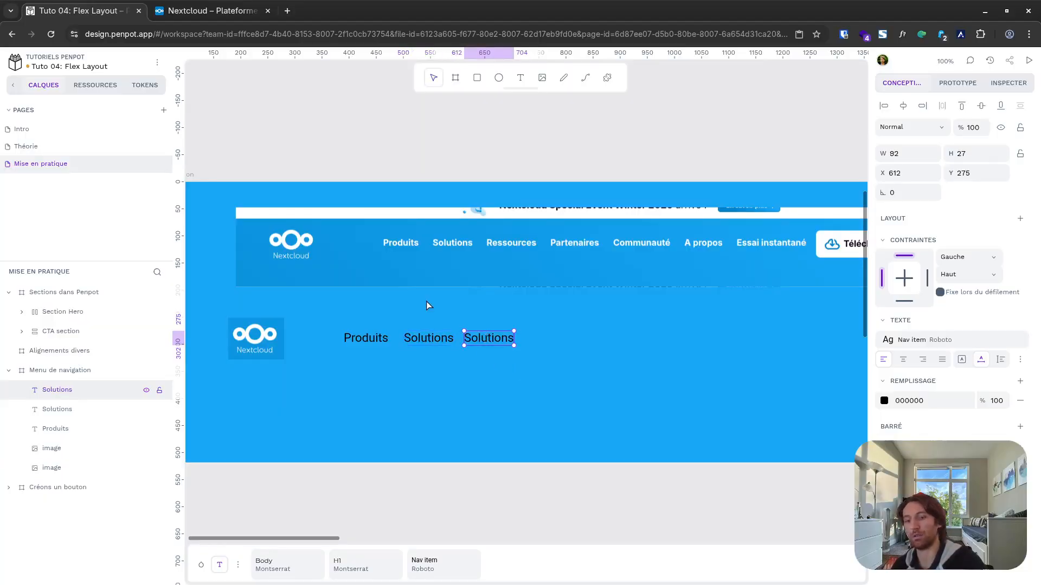
key(Return)
text(Ressources)
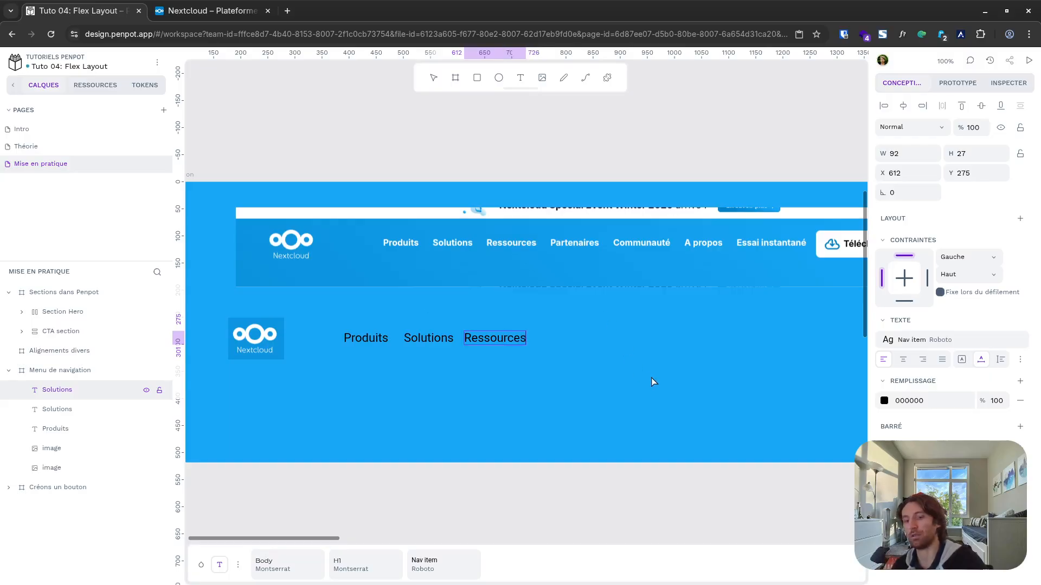
key(Escape)
key(ctrl+d)
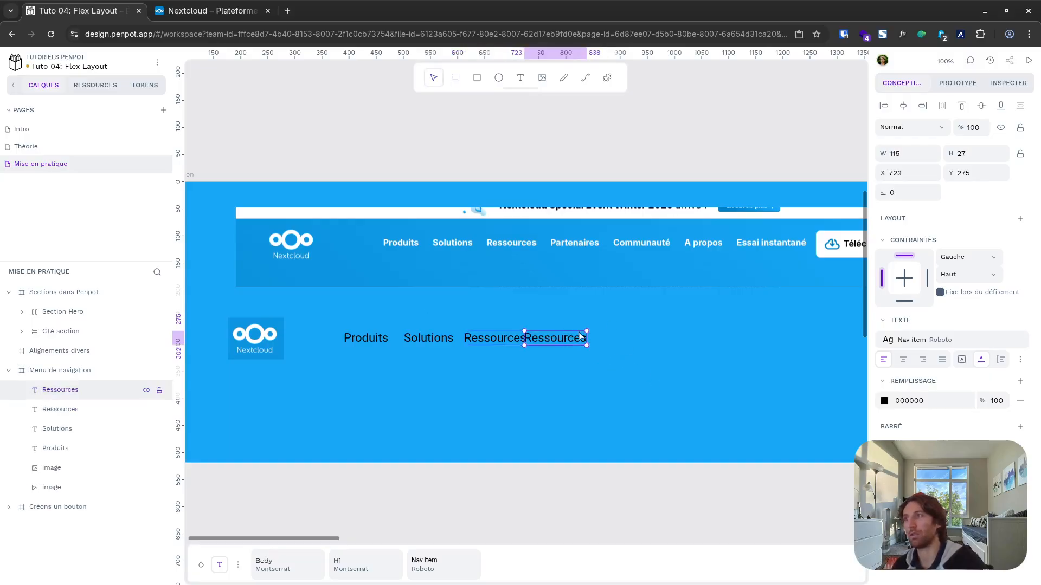
key(Return)
text(Partena)
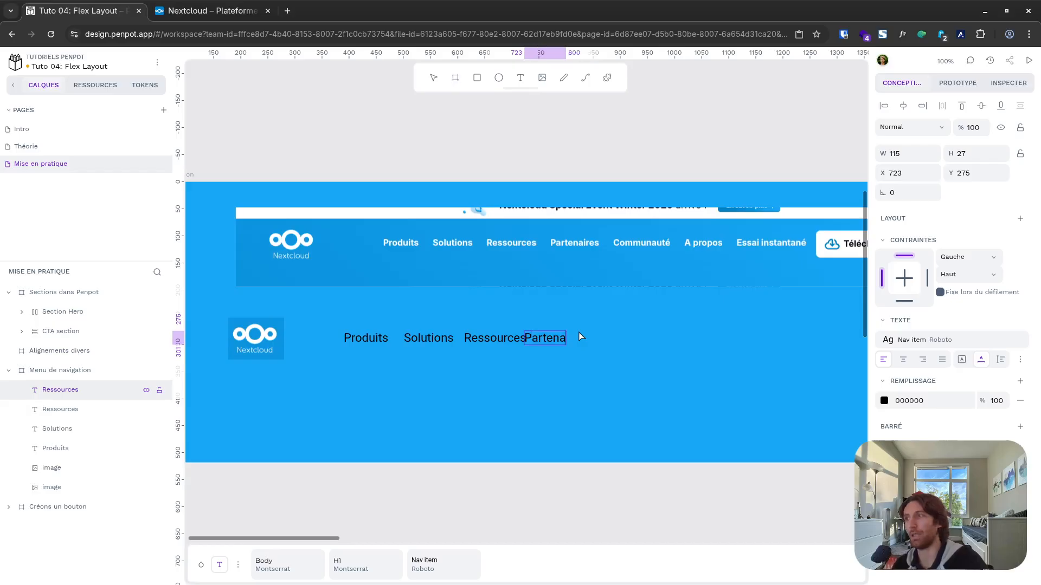
text(ires)
key(Escape)
Step: Continue the menu row with two more duplicates, reworded as "Communauté" at X 834 and "À propos" at X 945
key(ctrl+d)
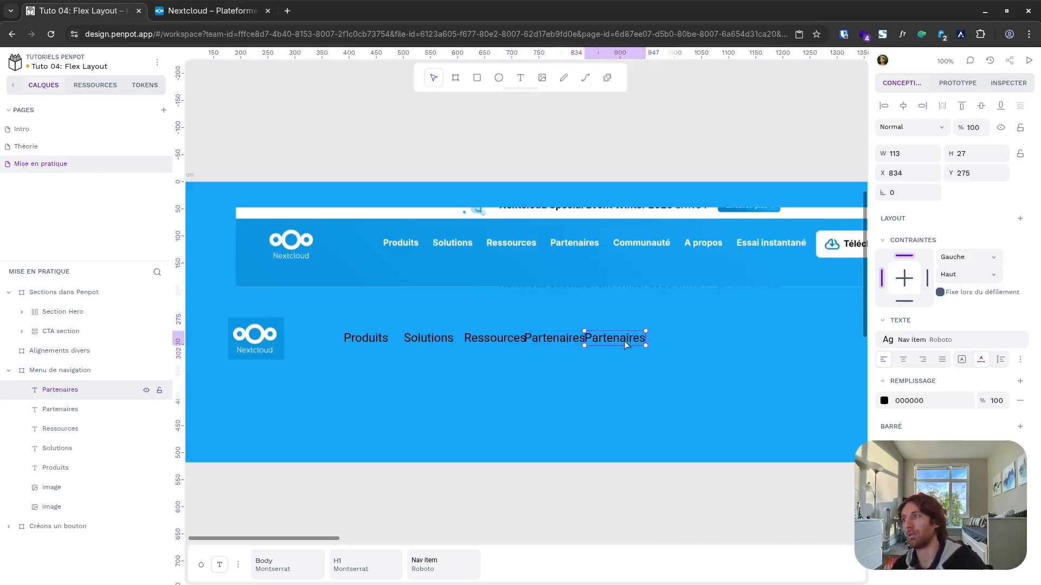
key(Return)
text(Communauté)
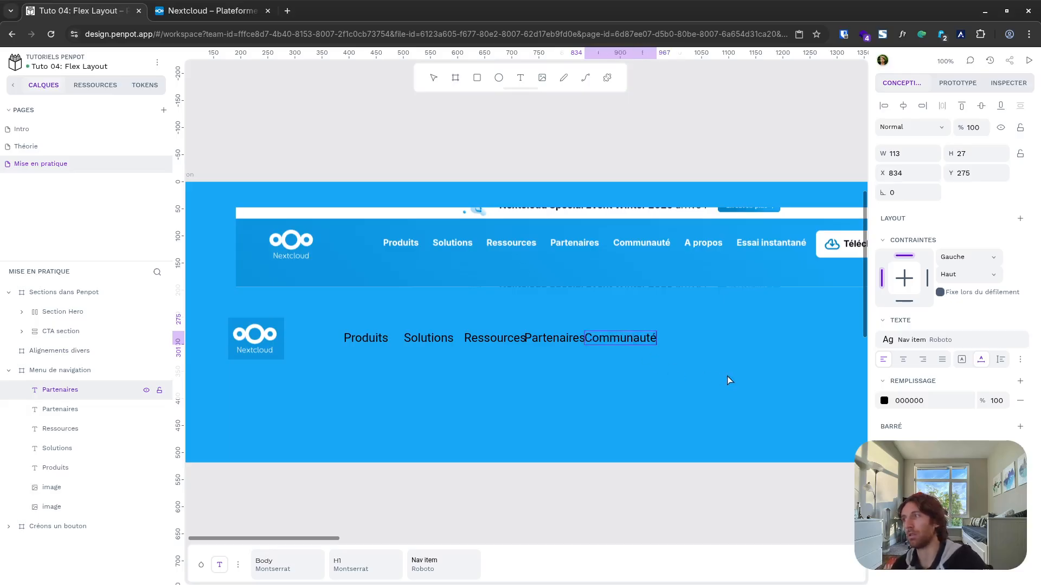
key(Escape)
key(ctrl+d)
key(Return)
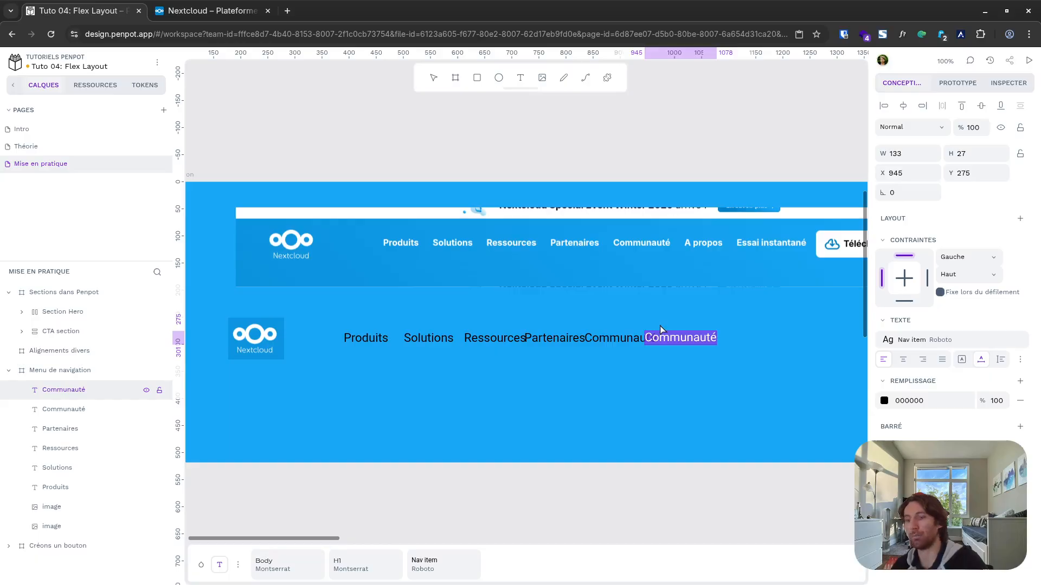
text(À propos)
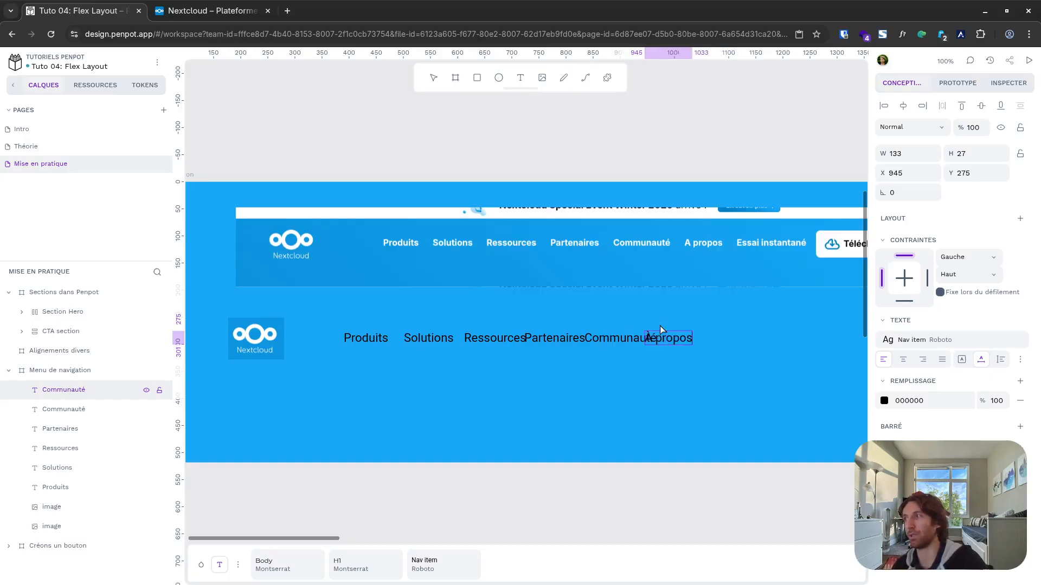
key(Escape)
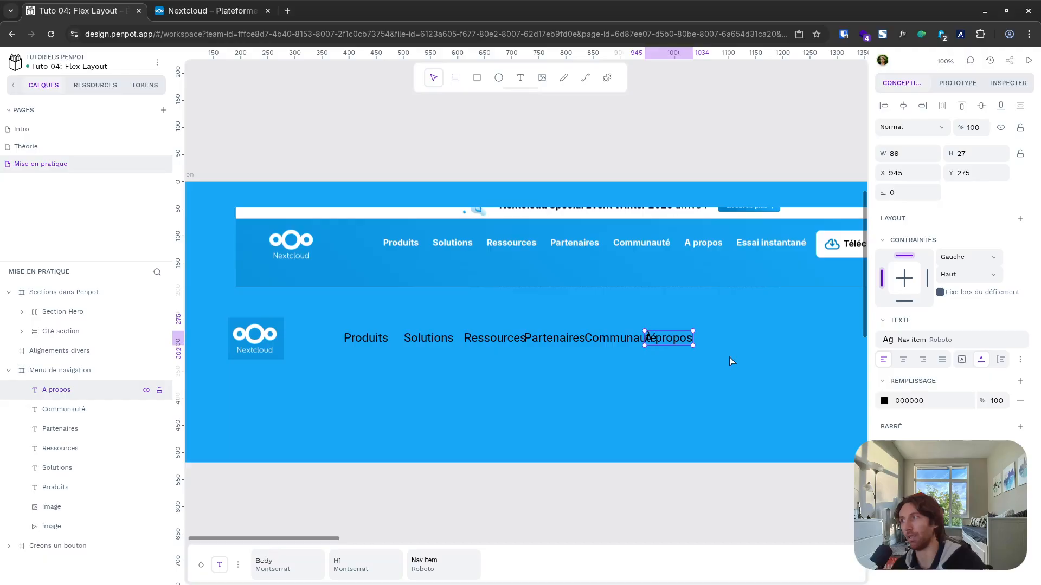
Step: Duplicate the À propos text at X 1056 and change the copy's wording to "Essai instantané"
key(ctrl+d)
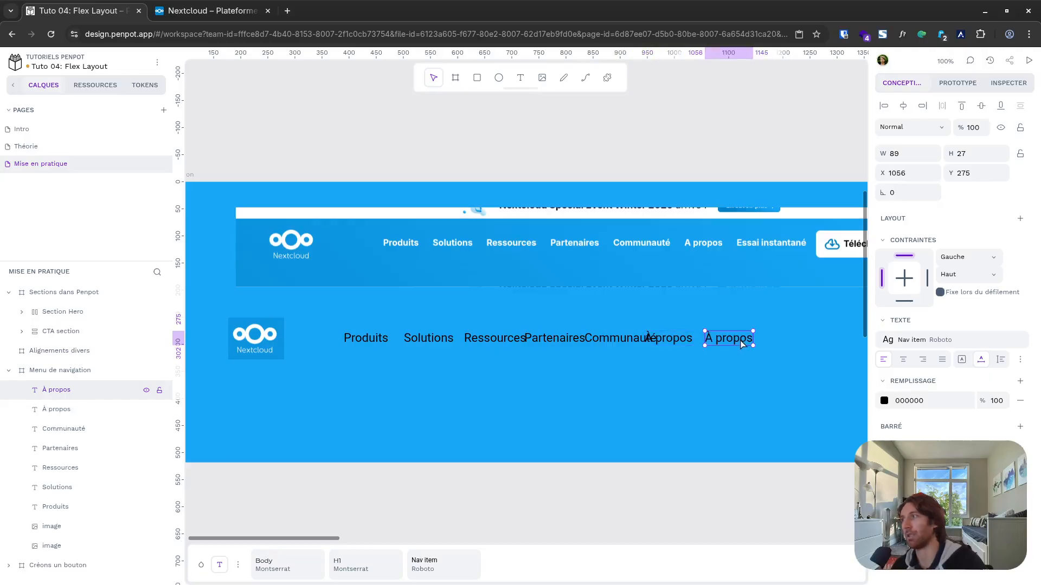
key(Return)
text(Es)
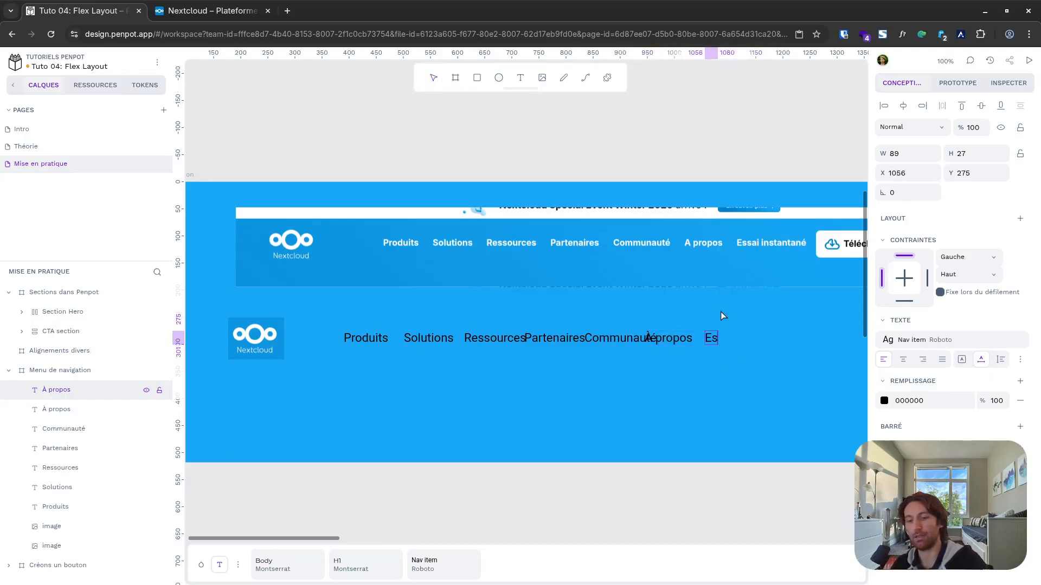
text(sai instantéantané)
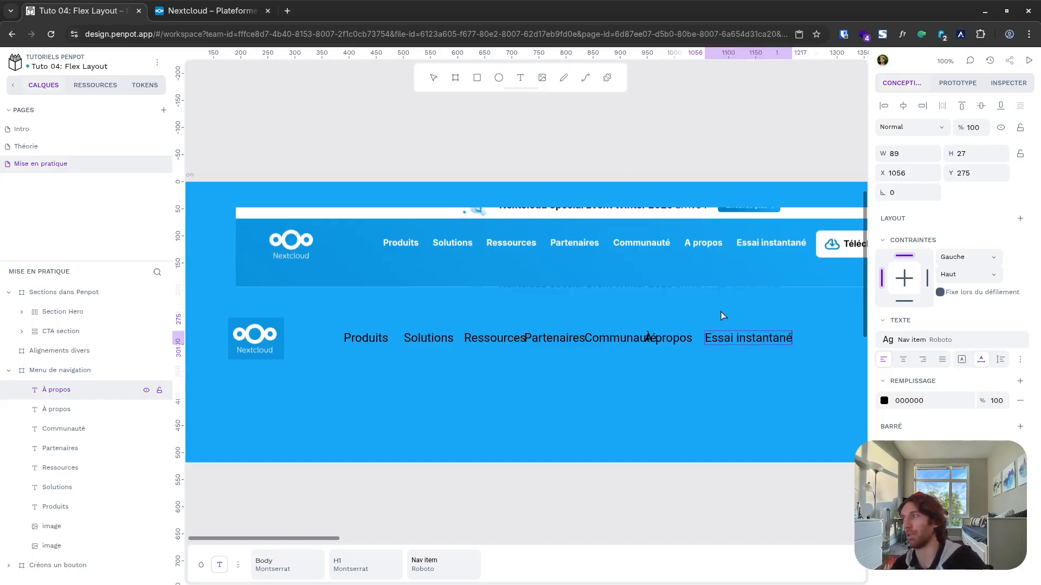
key(Escape)
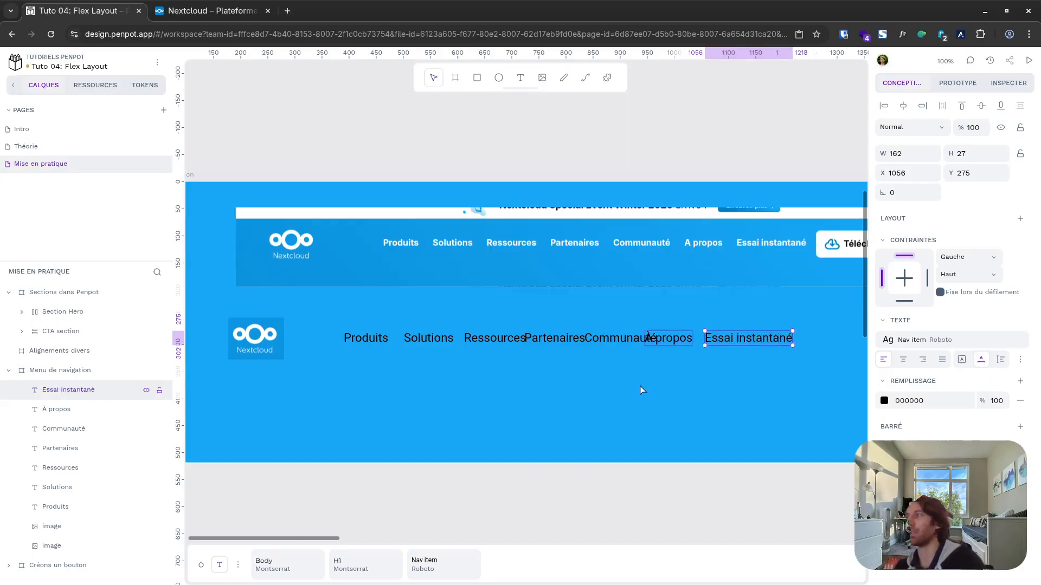
scroll(480, 360, down, 5)
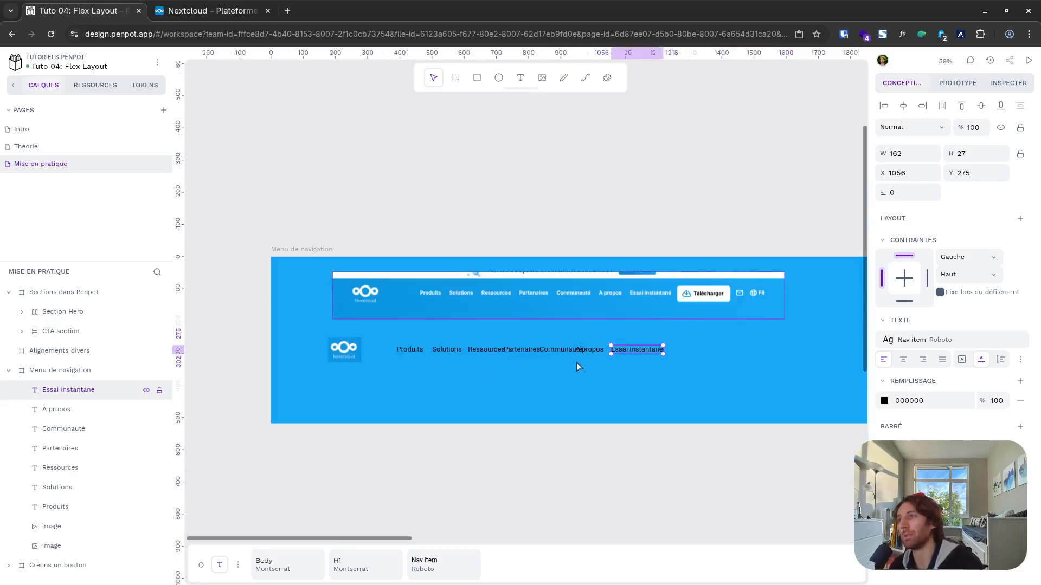
Step: Copy the first Télécharger button from the Créons un bouton board onto the empty canvas above the Menu de navigation board
scroll(576, 363, down, 20)
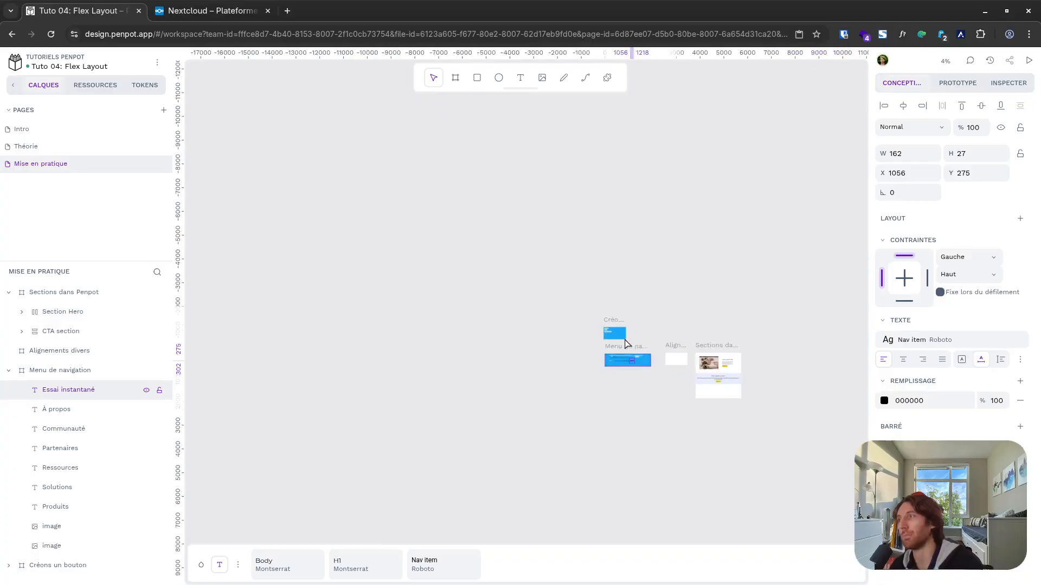
scroll(623, 336, up, 20)
scroll(389, 238, down, 5)
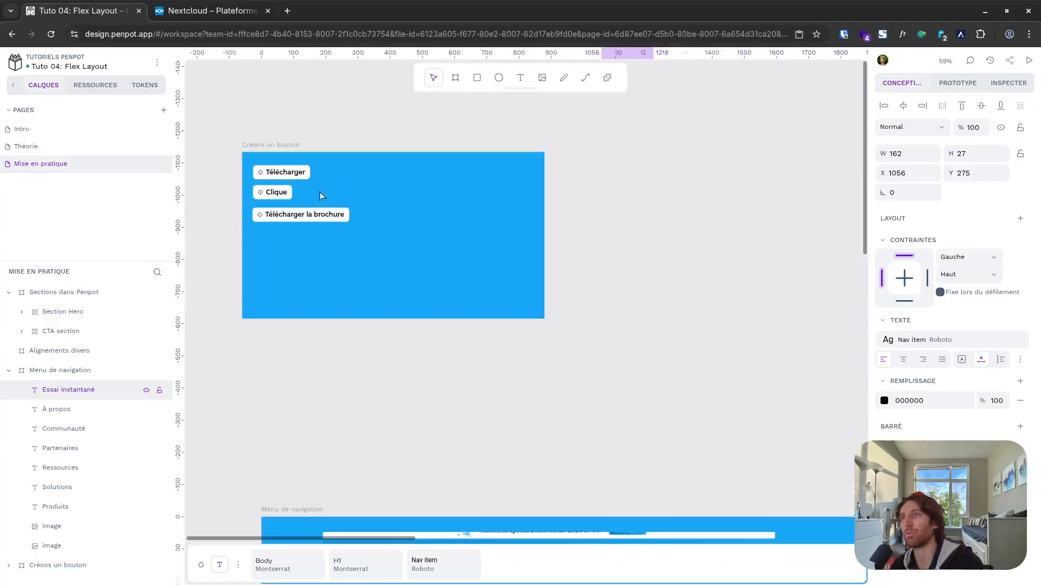
click(291, 177)
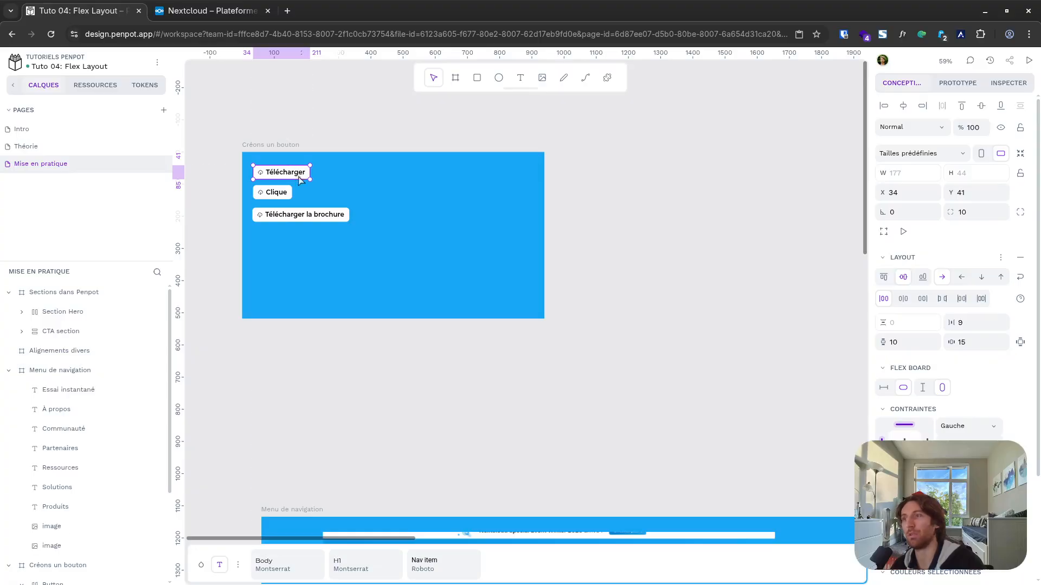
drag(299, 176, 600, 471)
scroll(595, 433, down, 4)
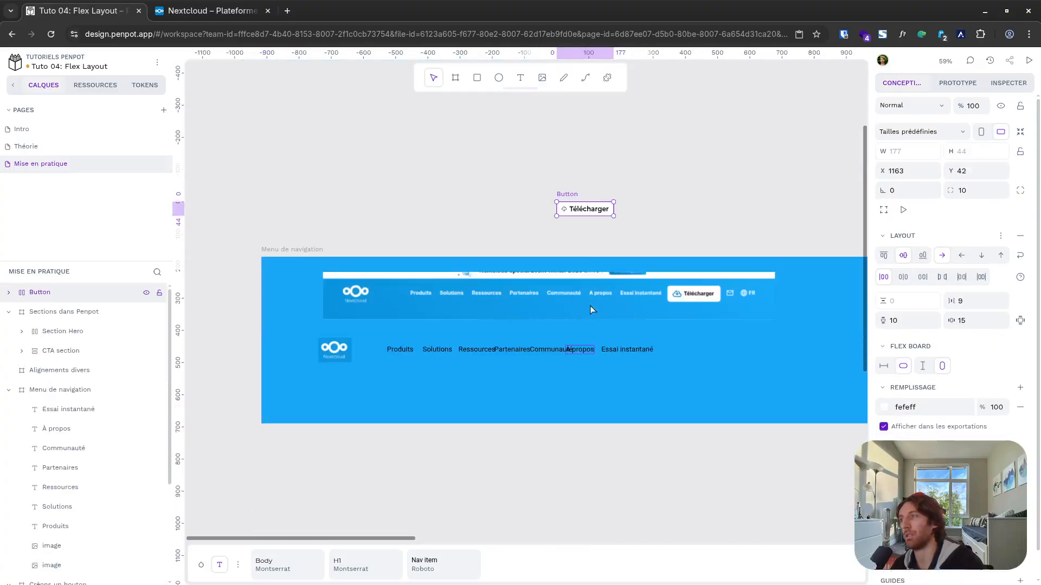
Step: Place a duplicate of the Télécharger button after Essai instantané at X 1252, Y 265, and delete the intermediate copy above the board
drag(588, 209, 698, 353)
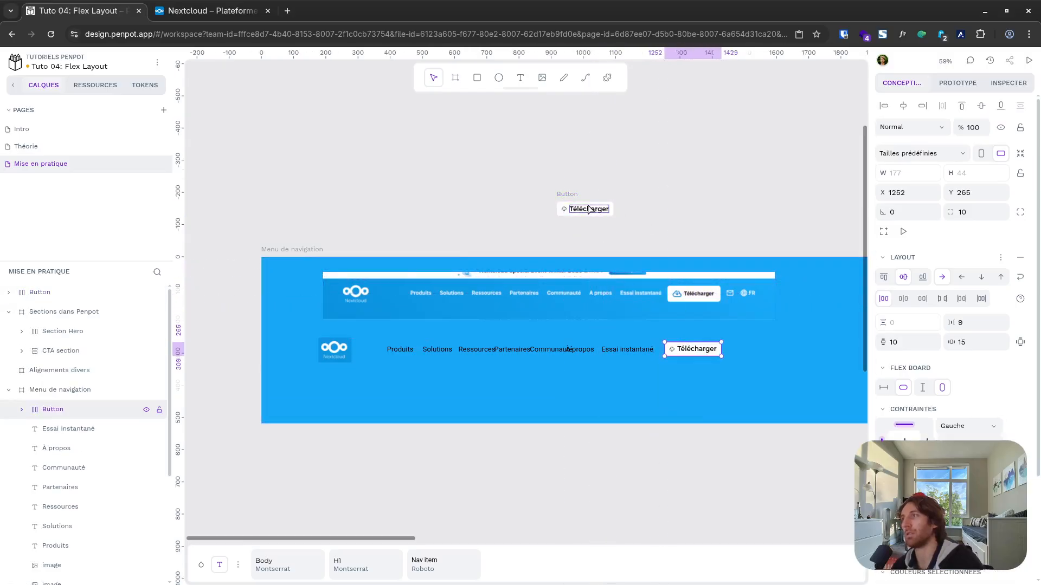
click(569, 199)
key(Delete)
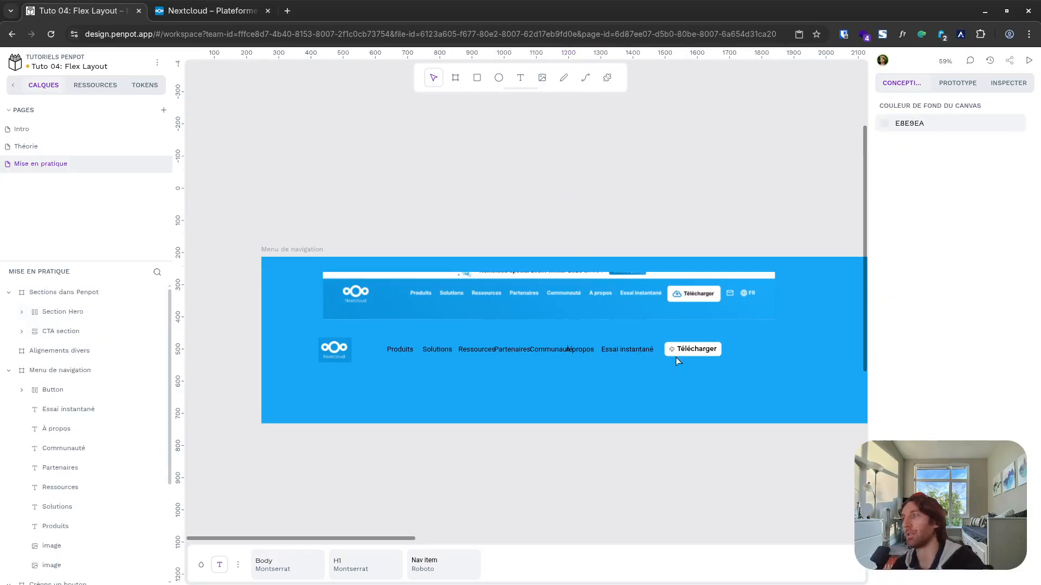
Step: Wrap the seven menu texts and the Télécharger button in a flex layout board with its items vertically centred
scroll(710, 352, up, 2)
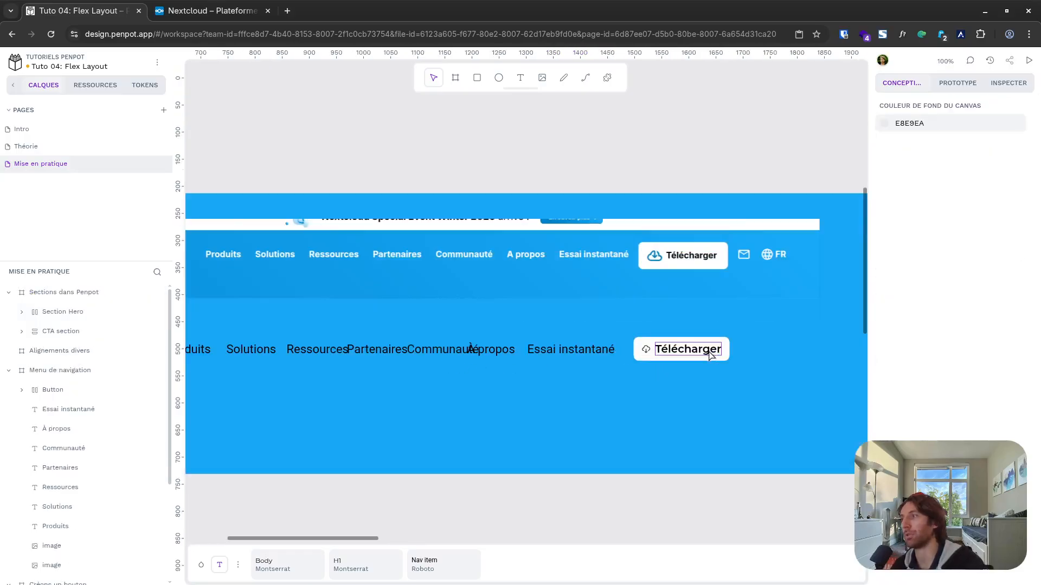
scroll(691, 361, down, 2)
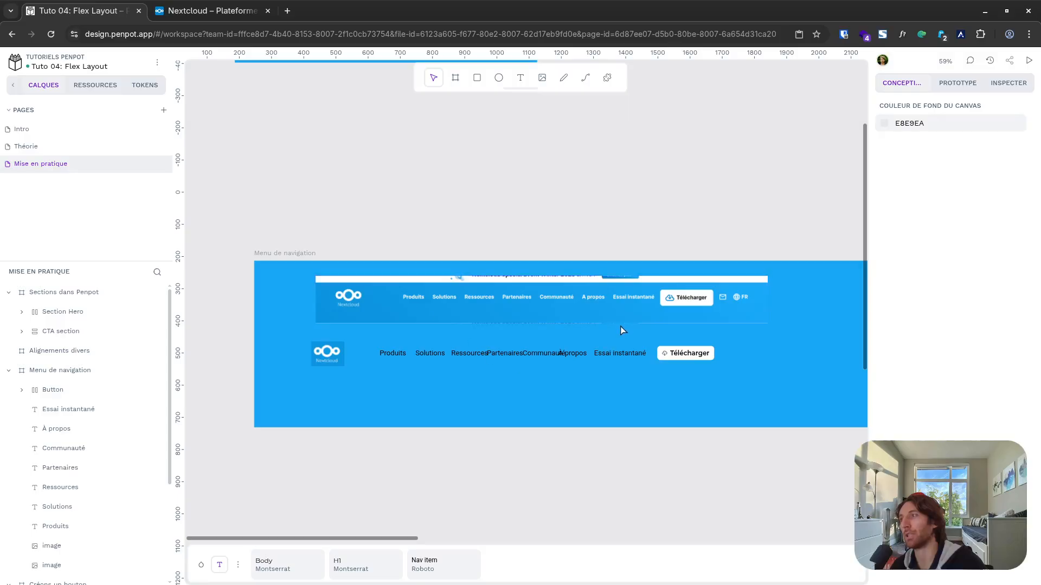
key(shift+0)
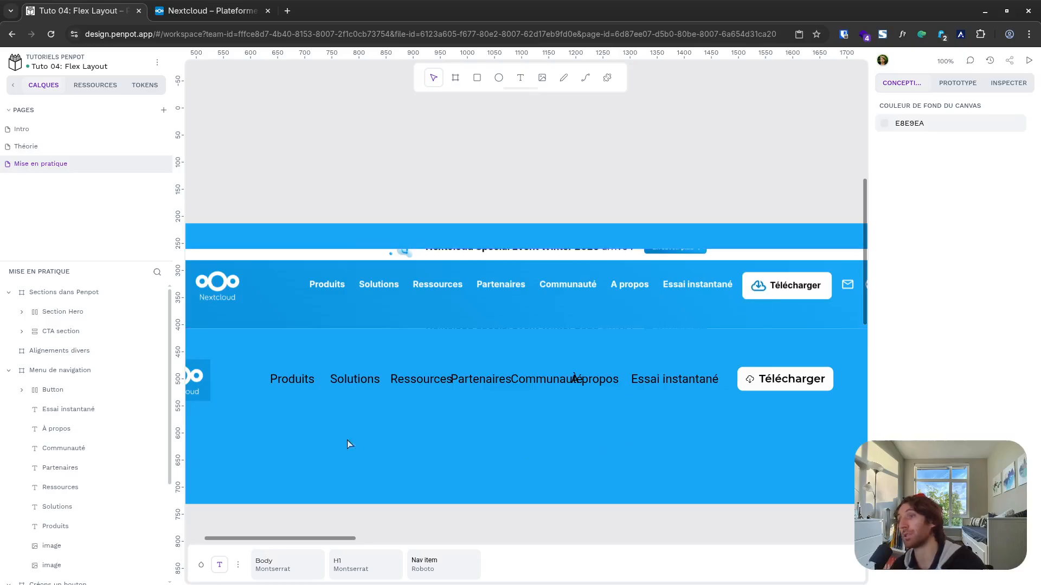
drag(270, 417, 841, 344)
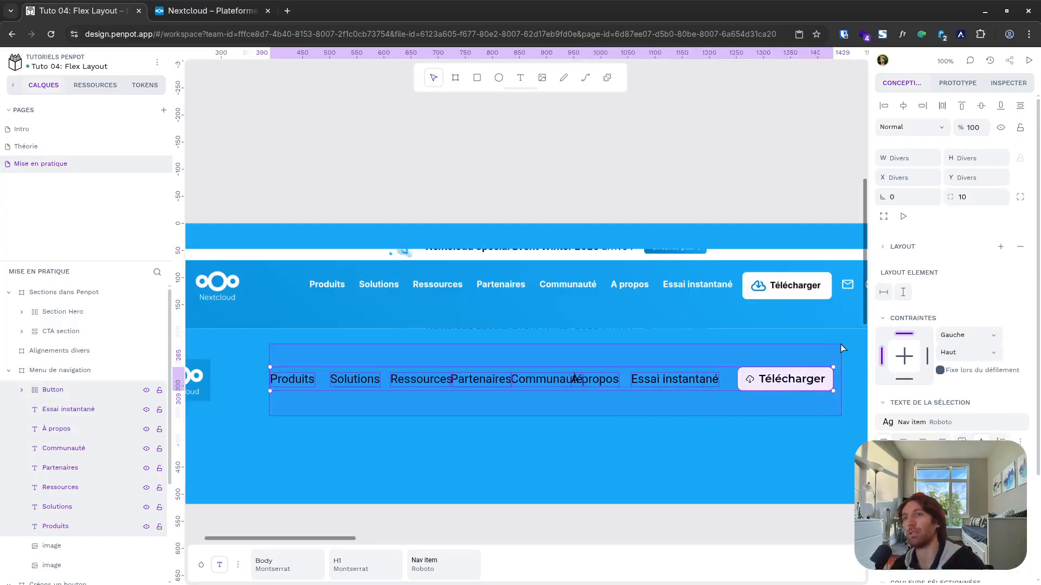
key(shift+a)
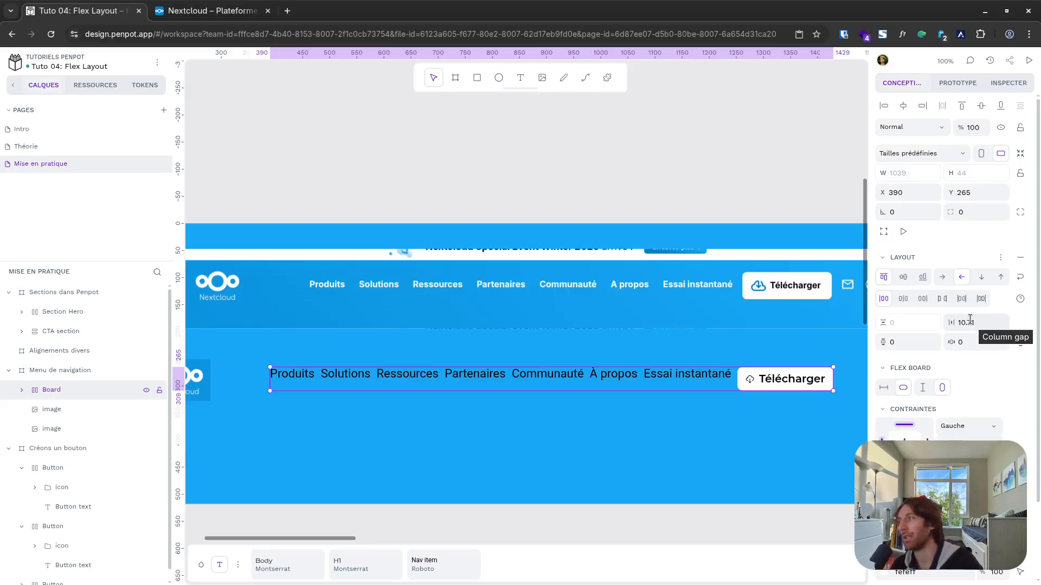
click(904, 278)
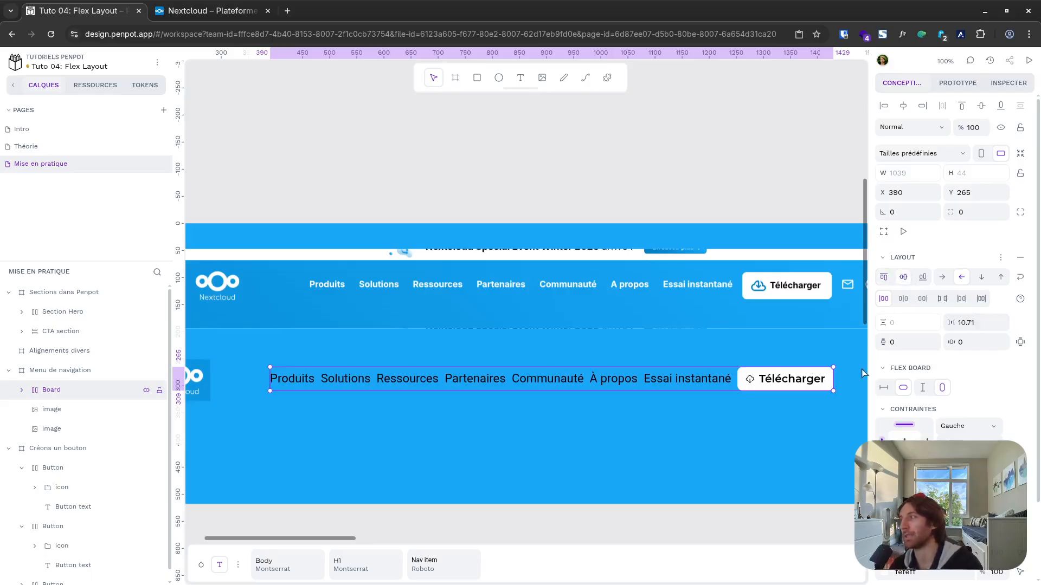
Step: Set the menu board's column gap to 20 and its vertical padding to 30
click(985, 323)
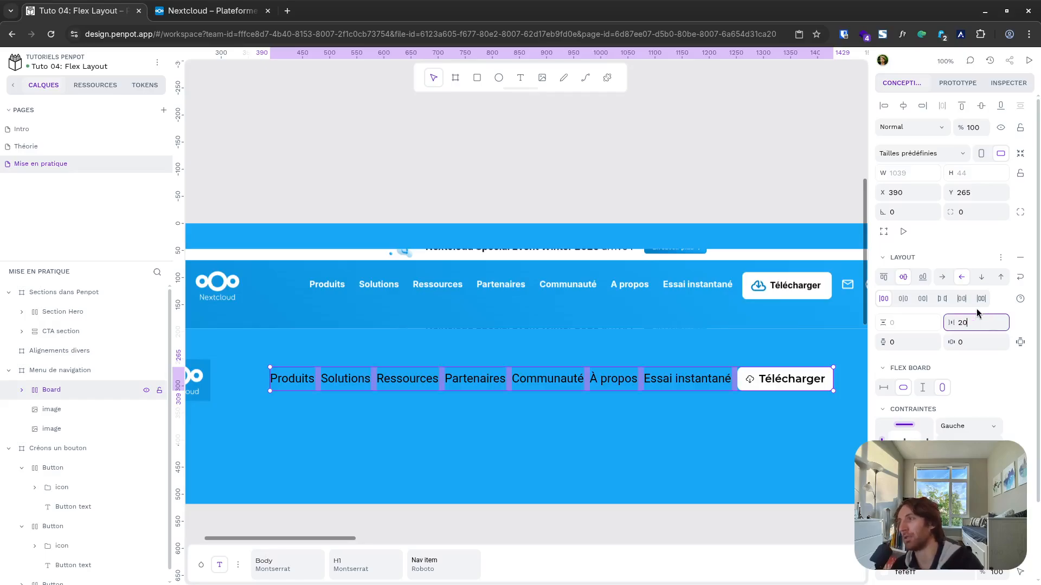
key(Return)
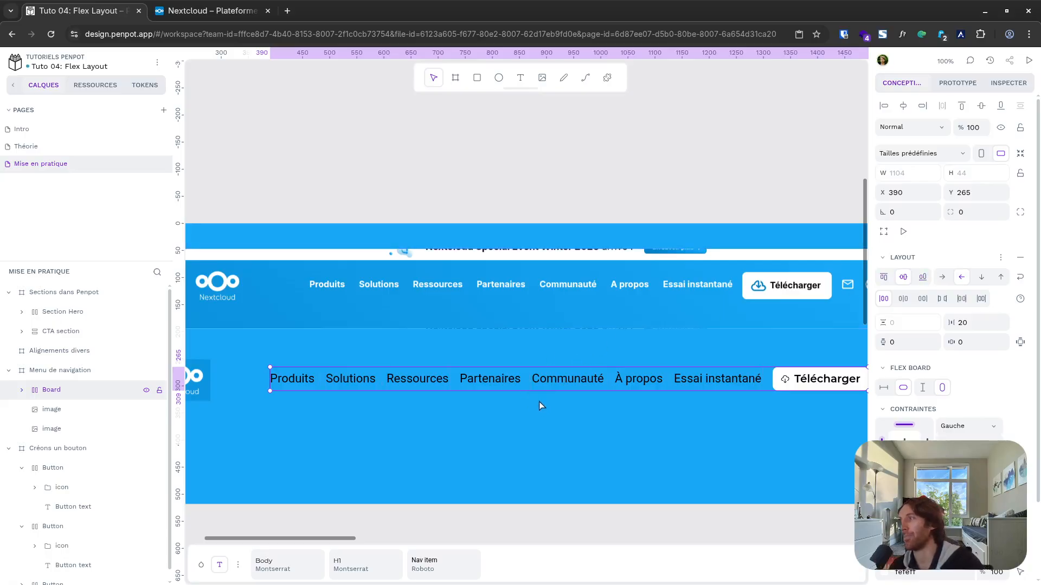
click(905, 340)
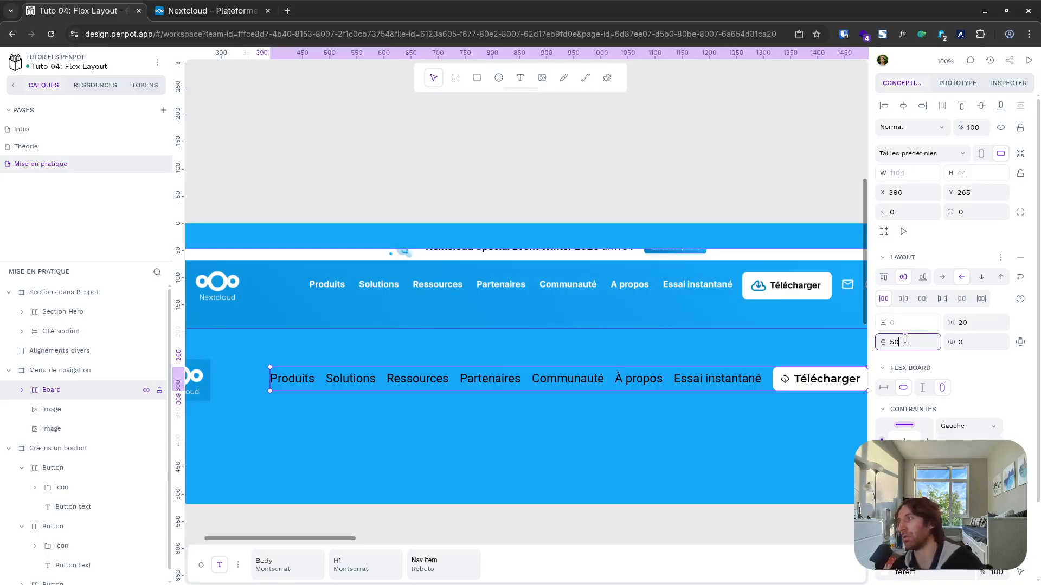
key(Return)
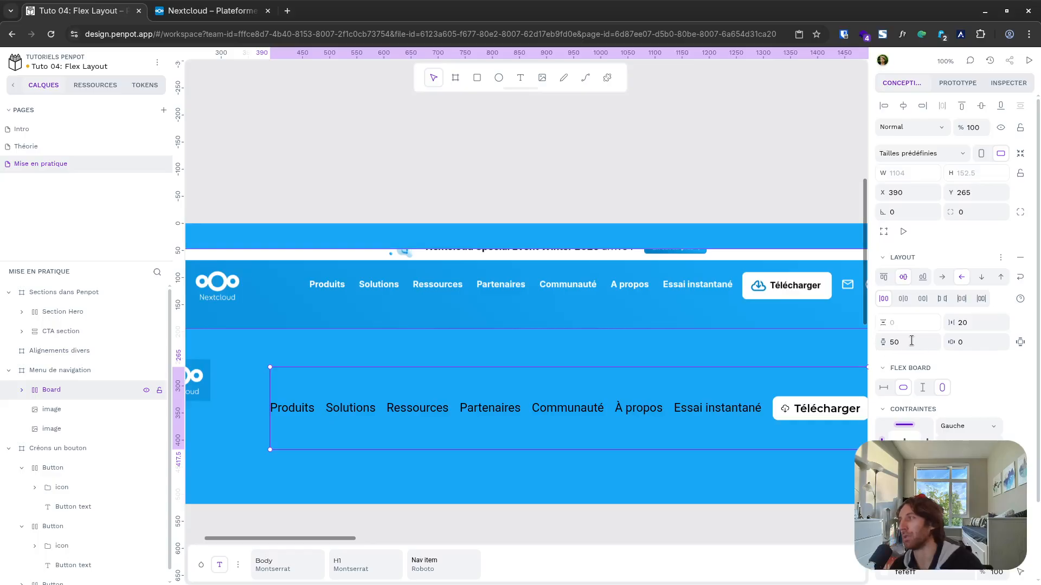
click(911, 340)
text(30)
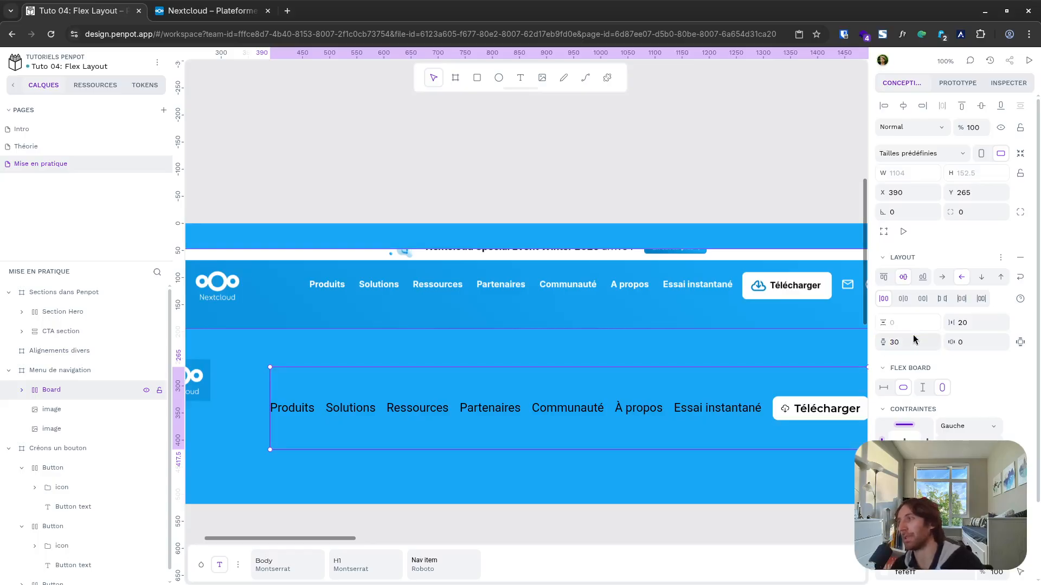
key(Return)
Step: Find an envelope icon with the Iconify extension by searching "envelop" and import the mdi:envelope-outline icon
scroll(477, 428, down, 3)
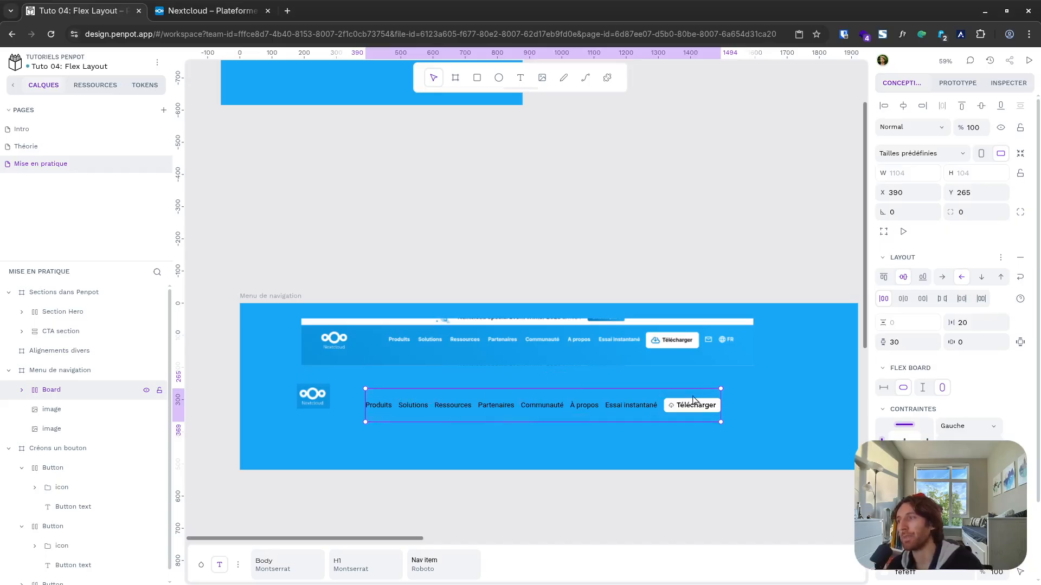
click(749, 408)
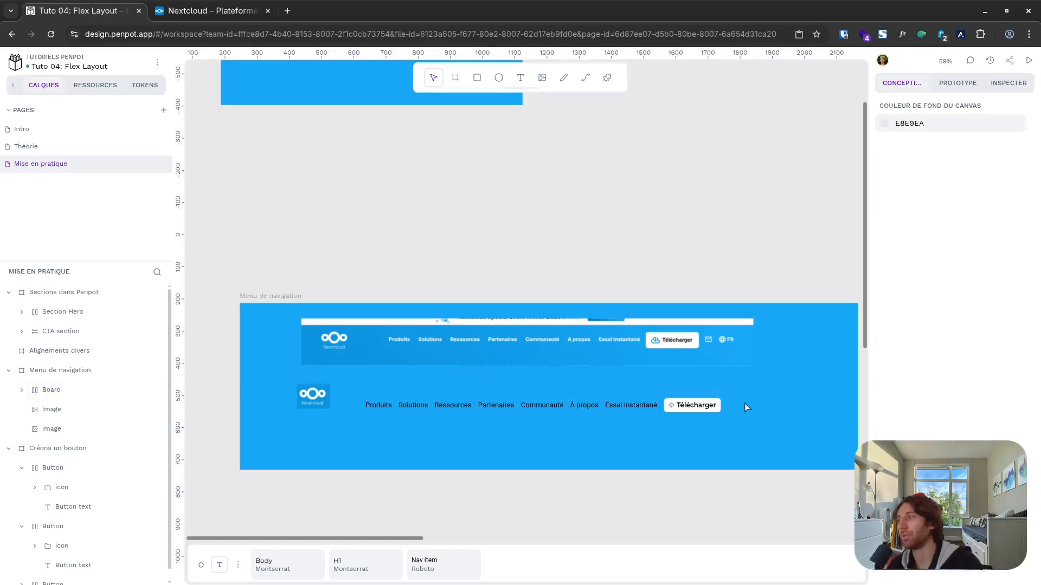
click(607, 79)
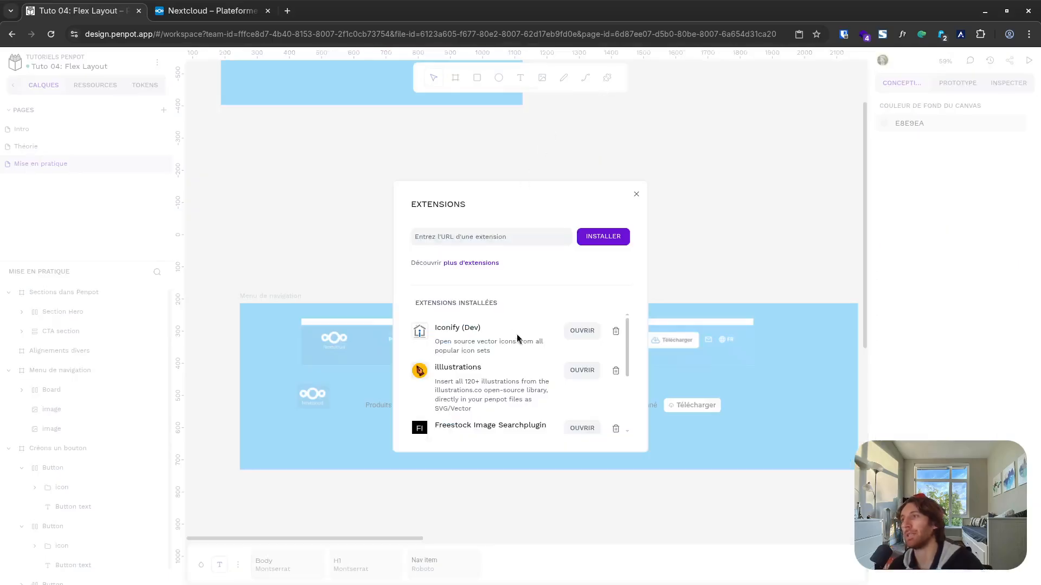
click(583, 330)
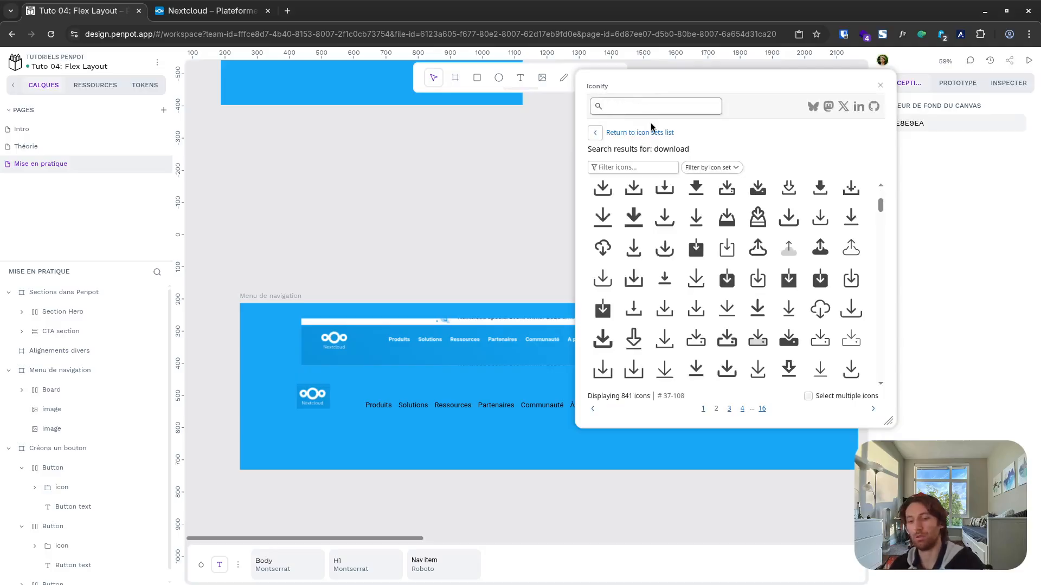
text(envelop)
key(Return)
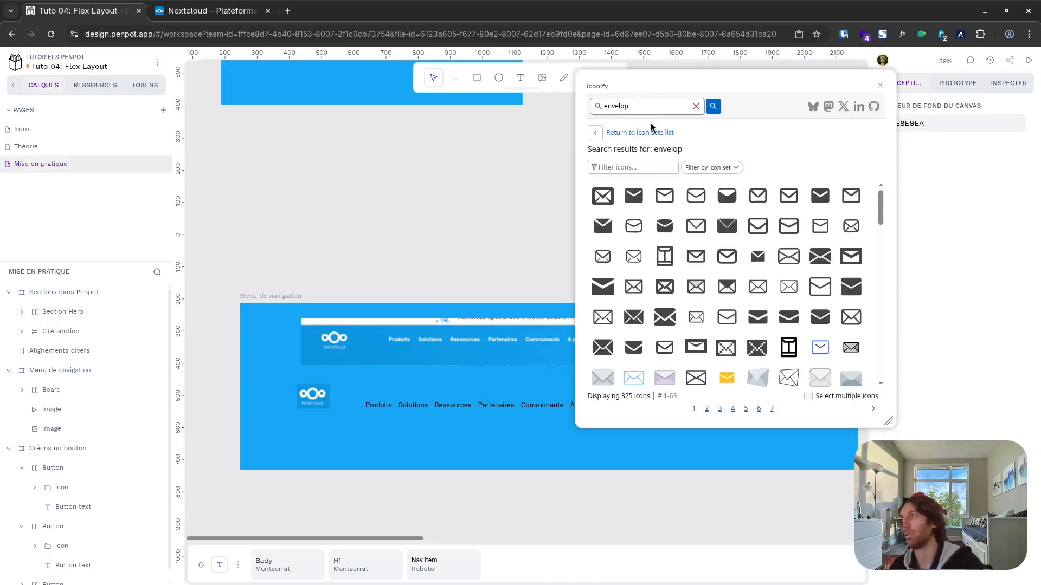
click(659, 193)
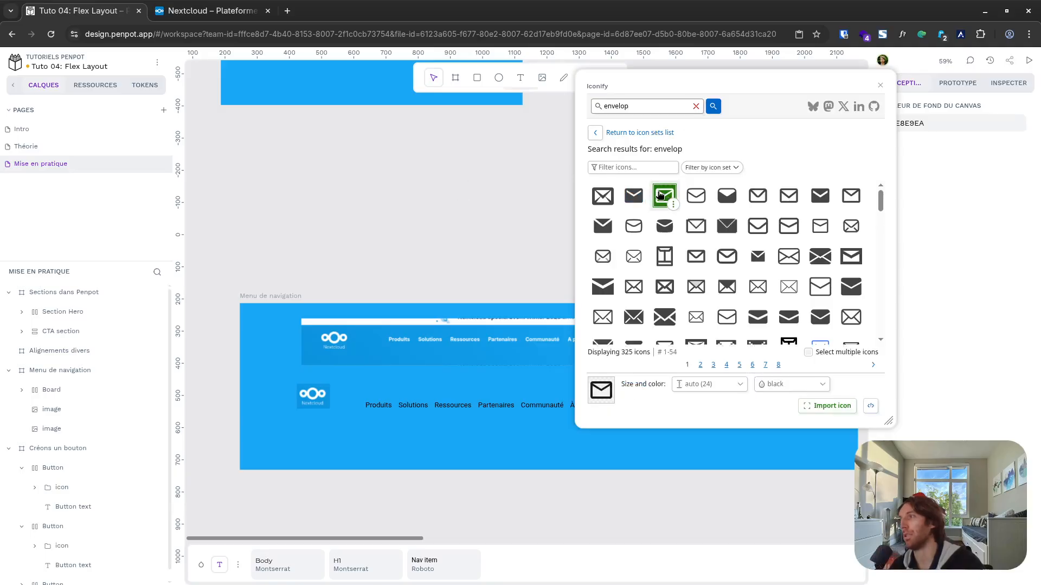
click(828, 406)
Step: Search Iconify for "internet", import the mdi:internet globe icon, and close the extension
double_click(619, 100)
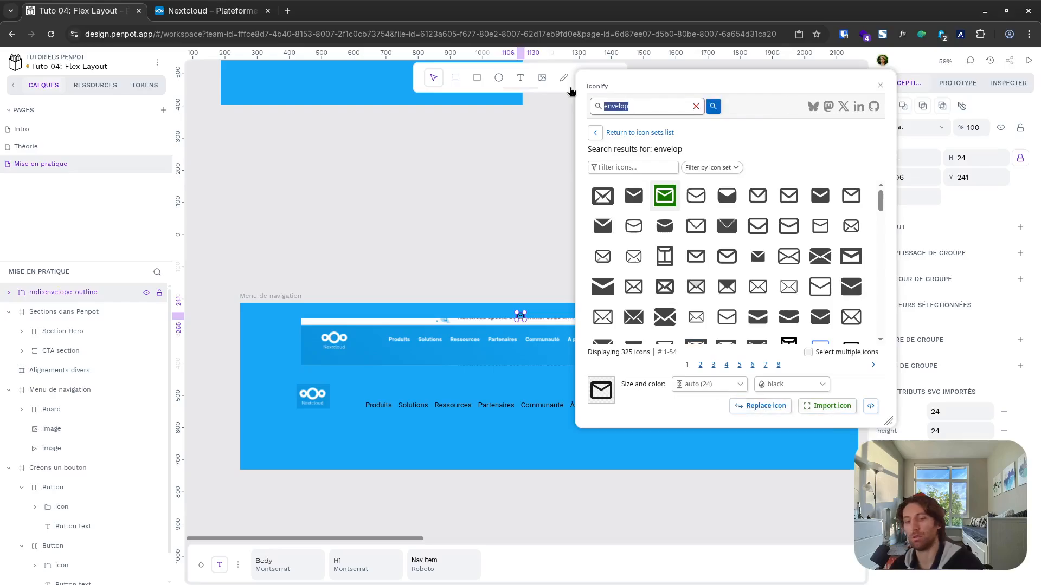
text(inte)
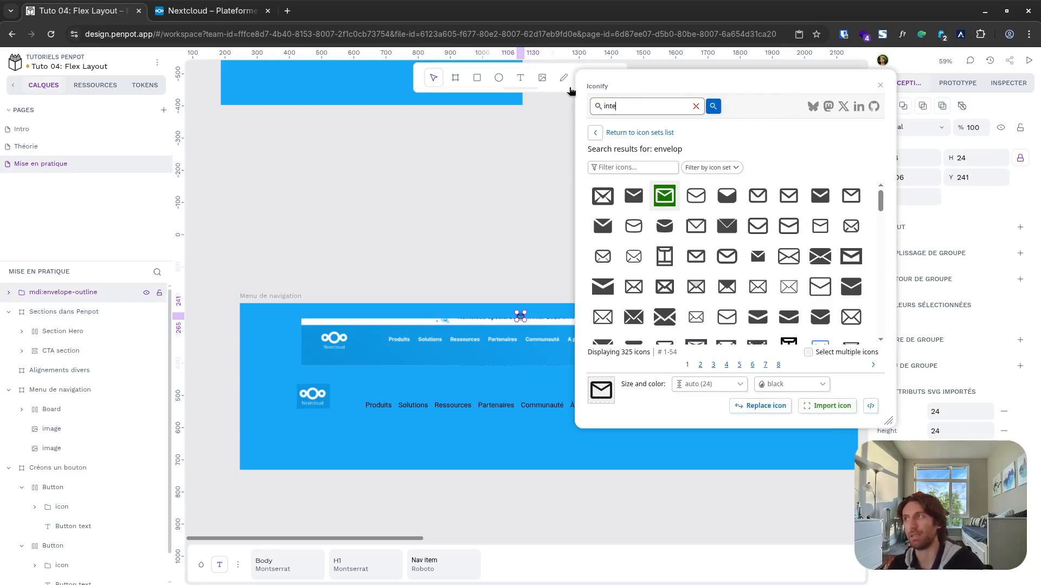
text(rnet)
key(Return)
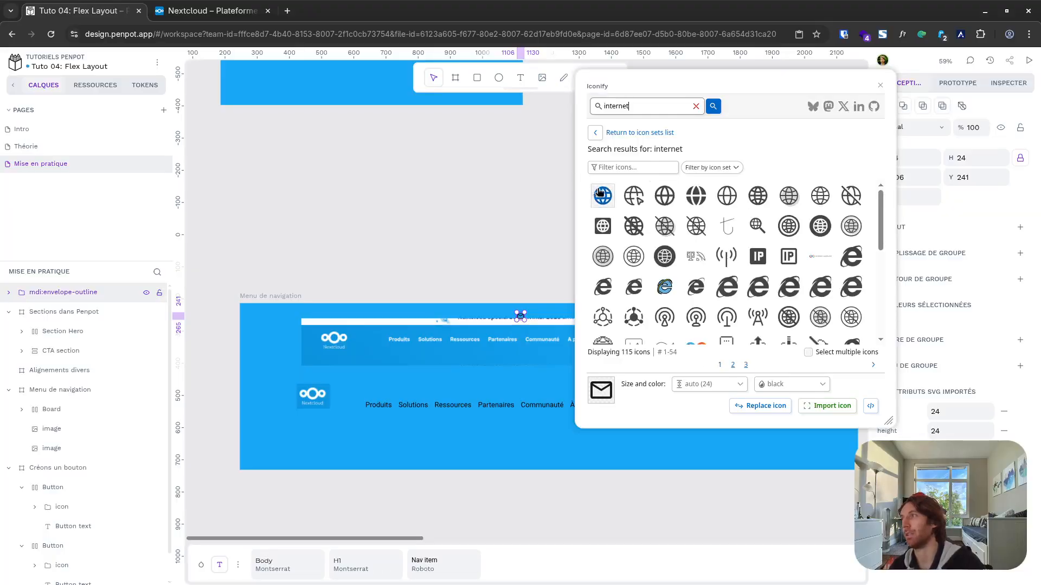
click(601, 195)
click(829, 407)
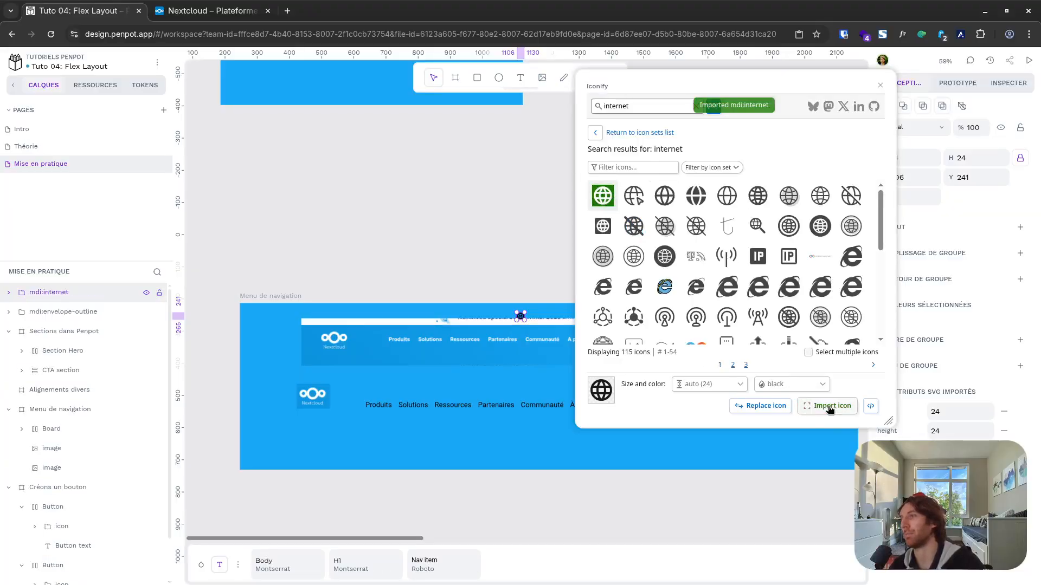
click(880, 86)
Step: Move the globe icon beyond the Télécharger button to X 1536, Y 303, and the envelope icon just above the gap between them
scroll(728, 393, up, 2)
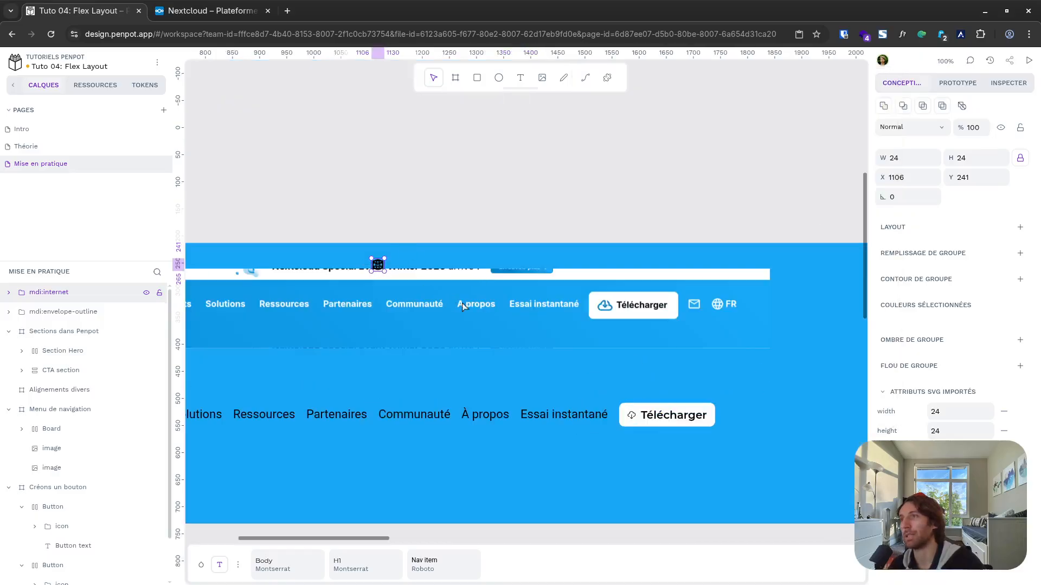
drag(462, 303, 744, 415)
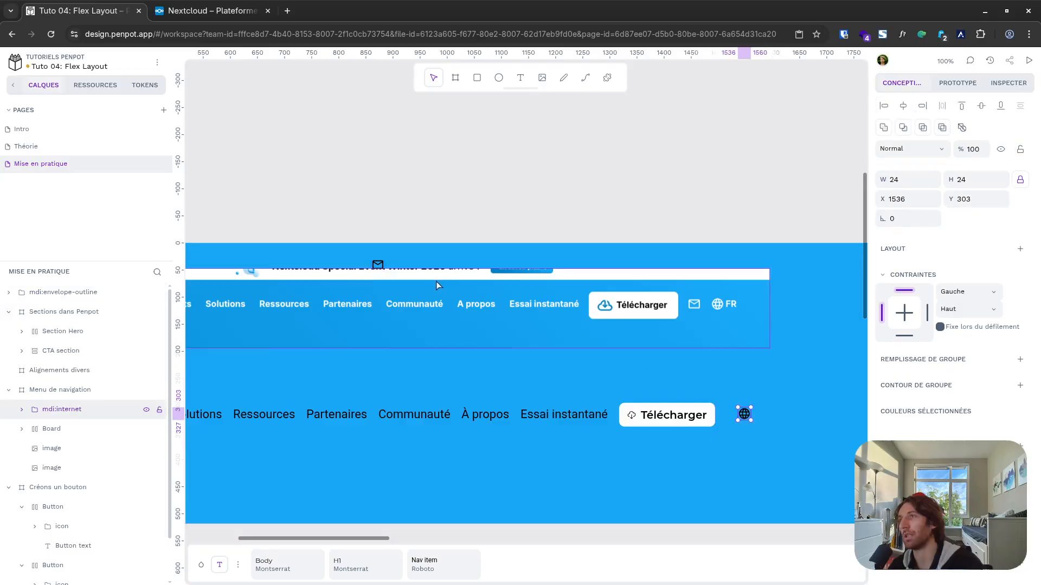
click(378, 266)
drag(378, 266, 695, 413)
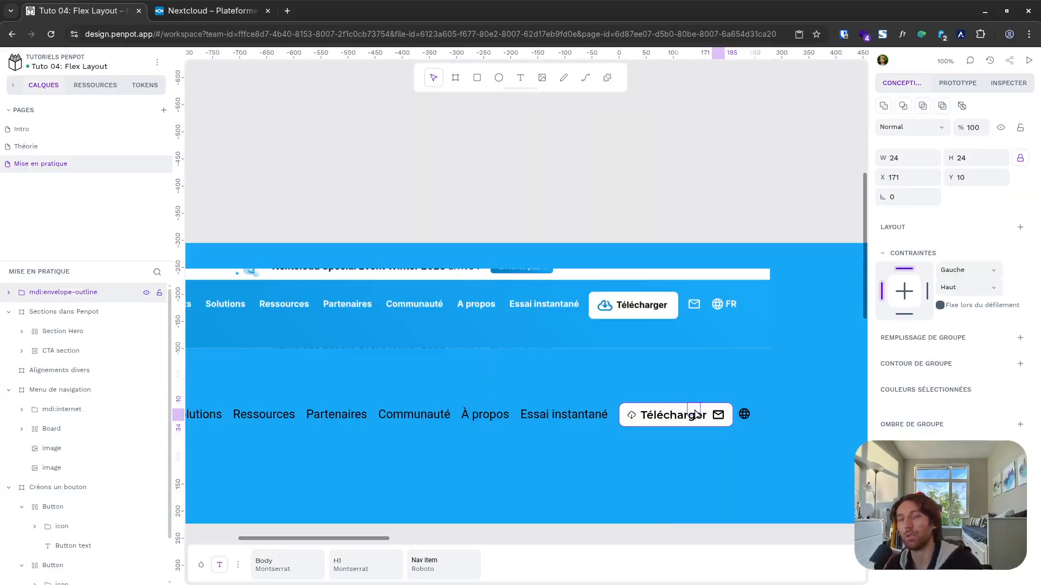
drag(707, 417, 727, 391)
Step: Select the cloud icon nested inside the Télécharger button and try shifting it within the button's flex layout
click(634, 418)
double_click(634, 418)
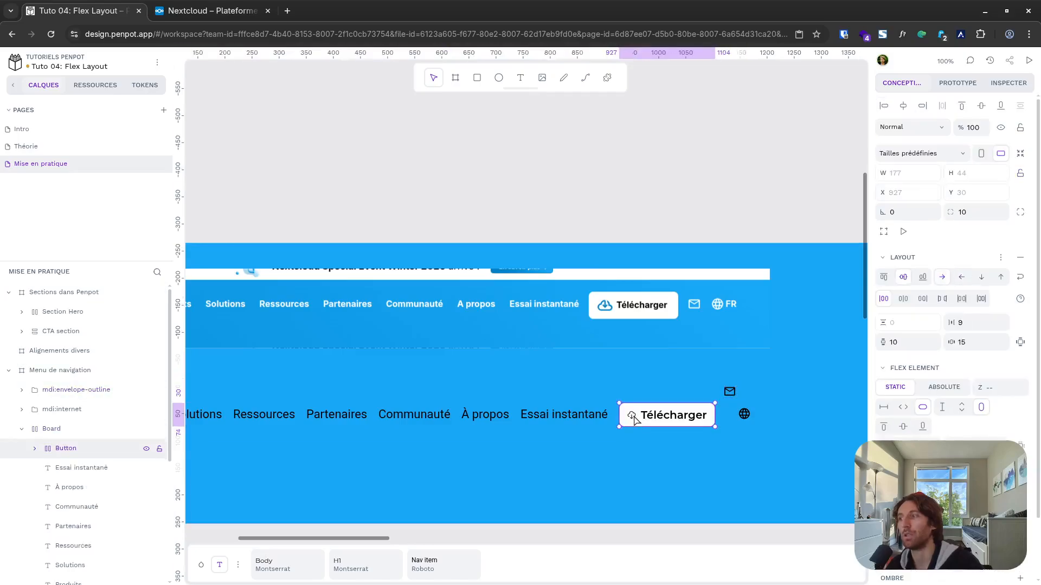
double_click(634, 419)
mouse_move(634, 418)
mouse_down()
mouse_move(692, 422)
mouse_move(647, 412)
mouse_up()
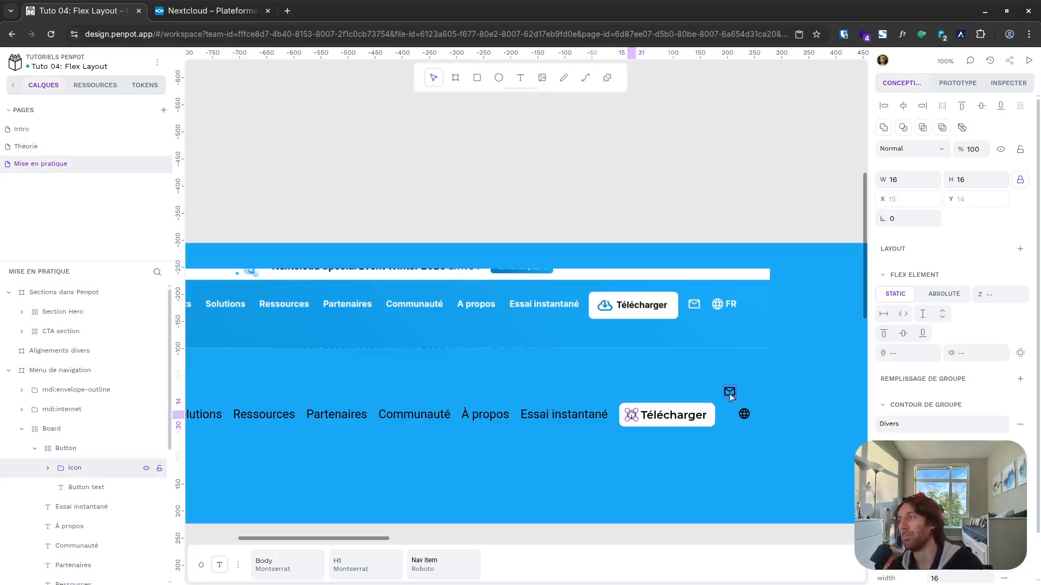
Step: Place the envelope icon between the Télécharger button and the globe at X 1507, Y 305, and select the flex board of menu items
drag(730, 394, 727, 413)
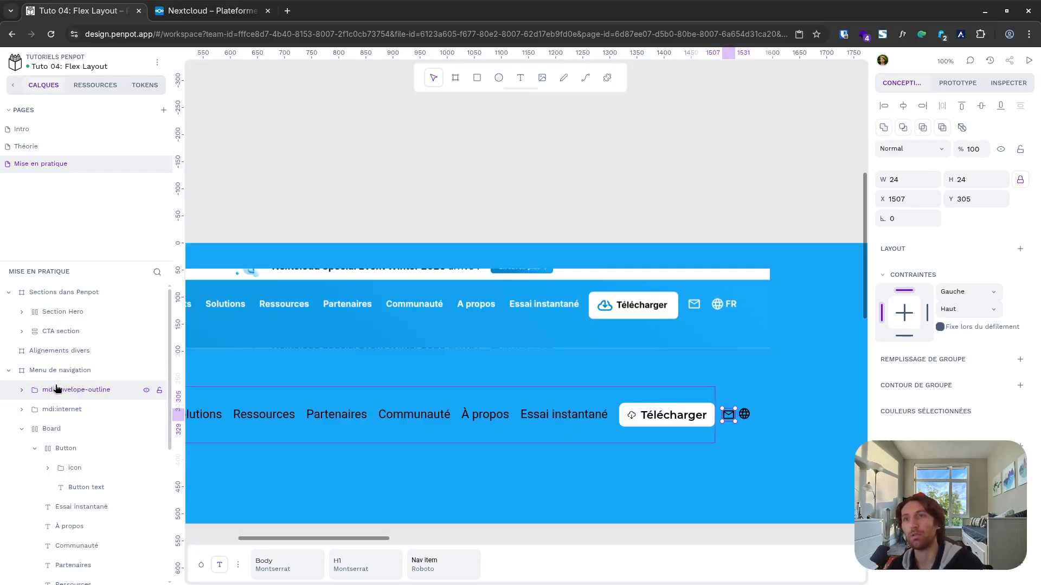
shift+click(62, 411)
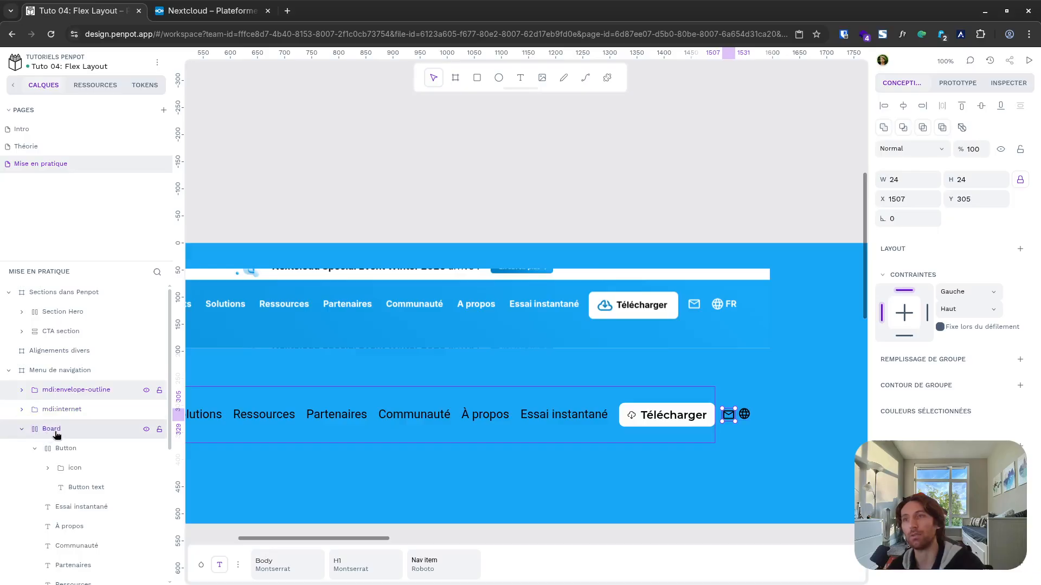
click(56, 432)
scroll(541, 441, down, 3)
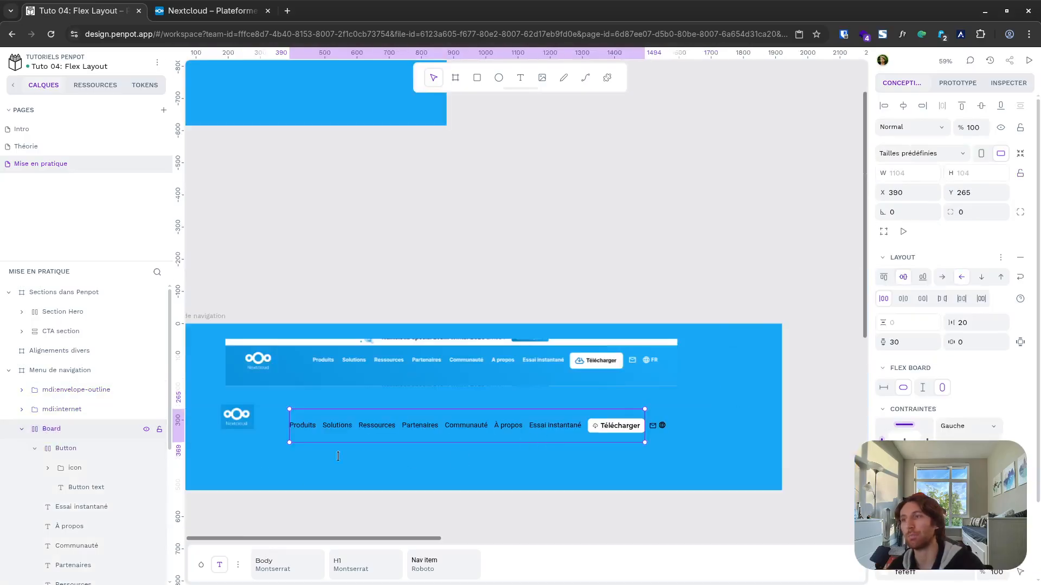
Step: Rename the flex board of menu items as "Nav menu" and collapse the Button layer inside it
double_click(70, 432)
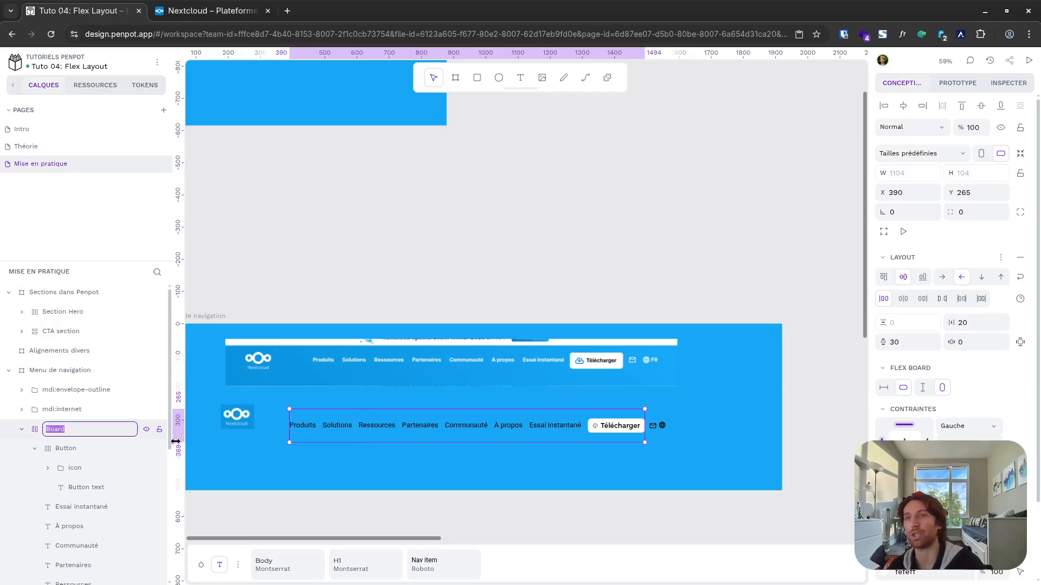
text(Nav)
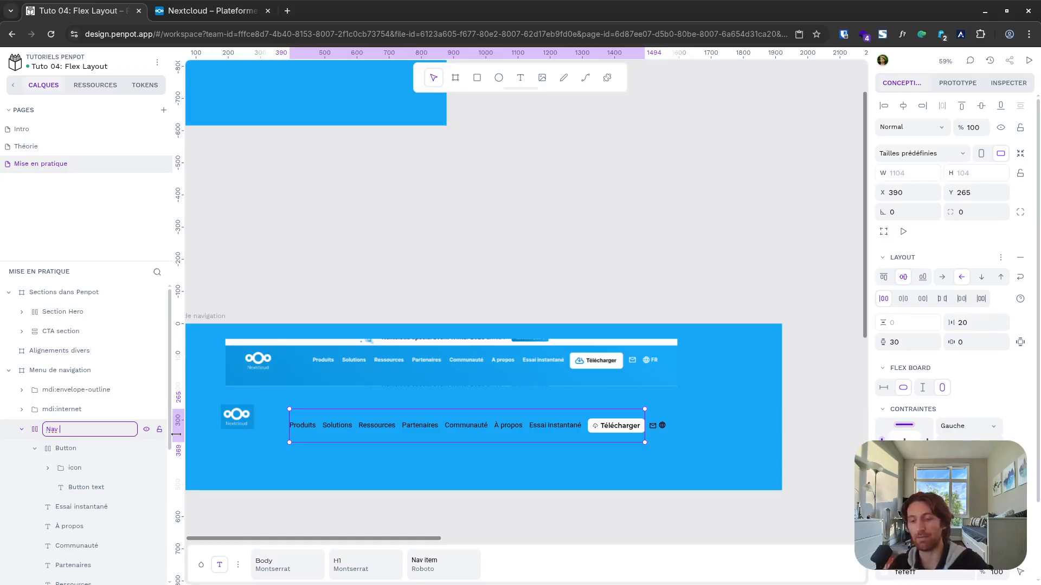
key(Escape)
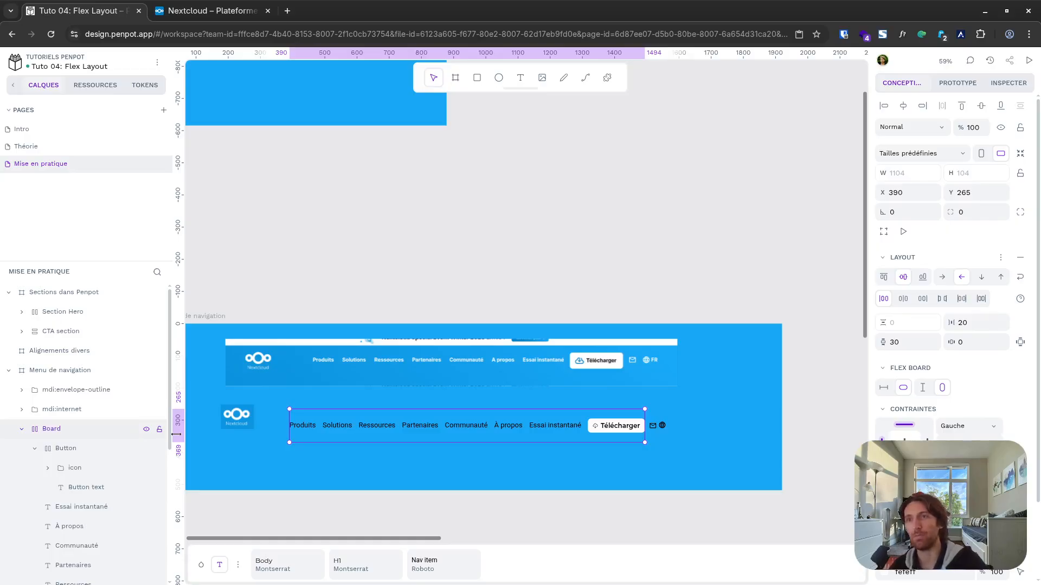
click(35, 448)
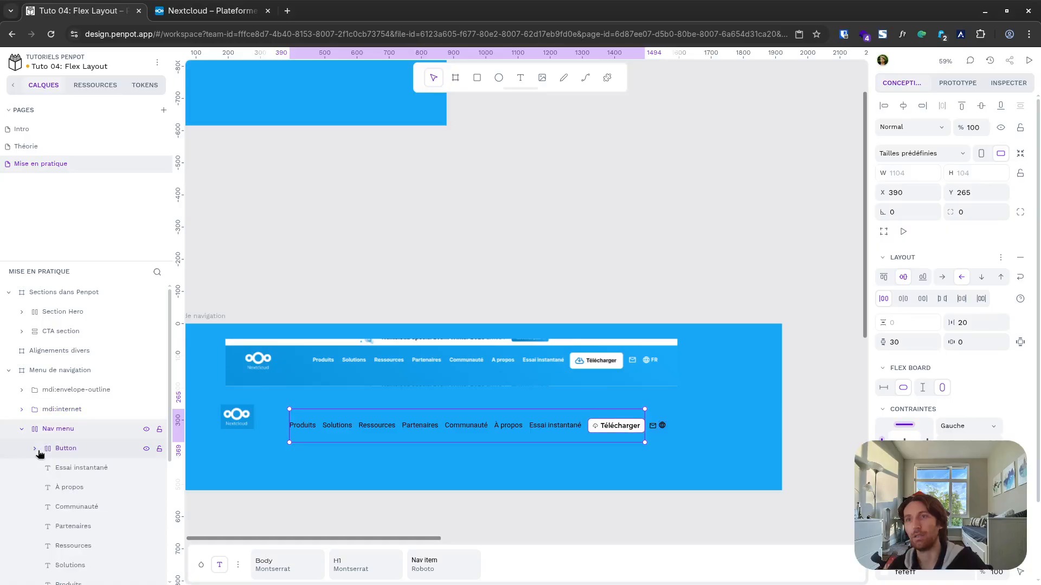
Step: Check the layers inside Nav menu by selecting the button, Essai instantané and À propos in turn
click(76, 450)
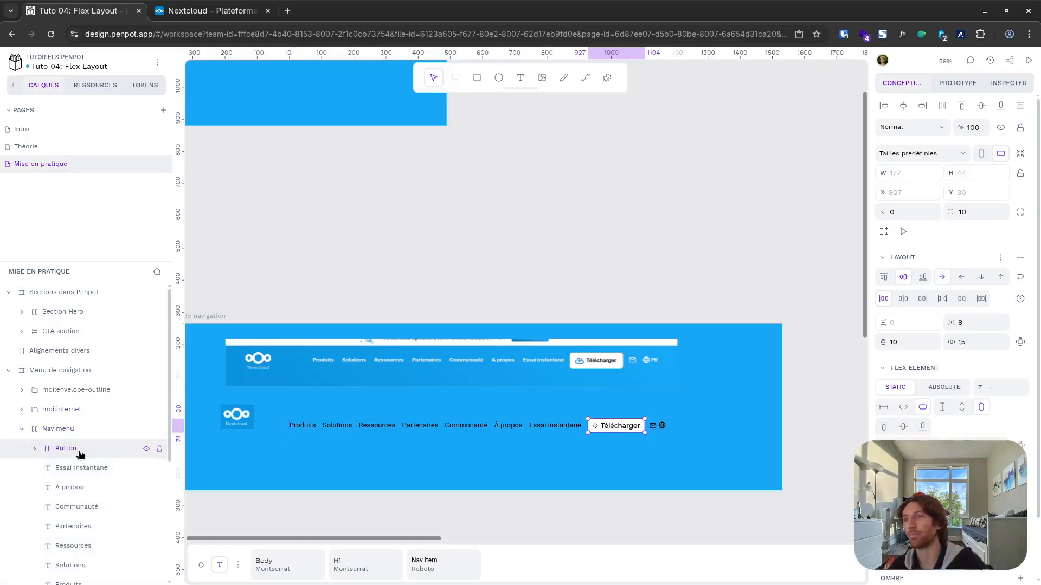
click(79, 470)
click(81, 490)
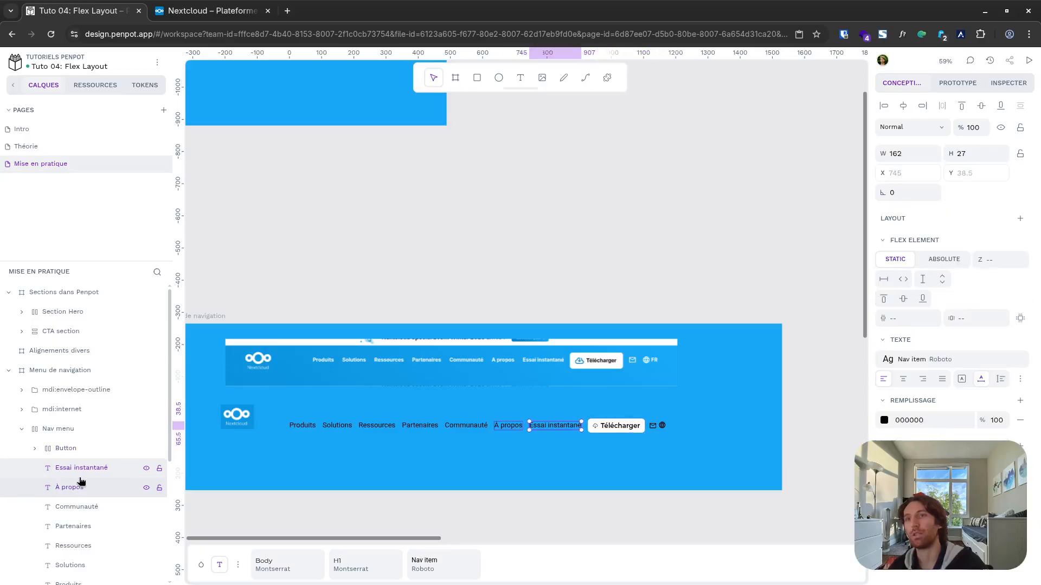
scroll(82, 470, down, 1)
scroll(80, 468, down, 3)
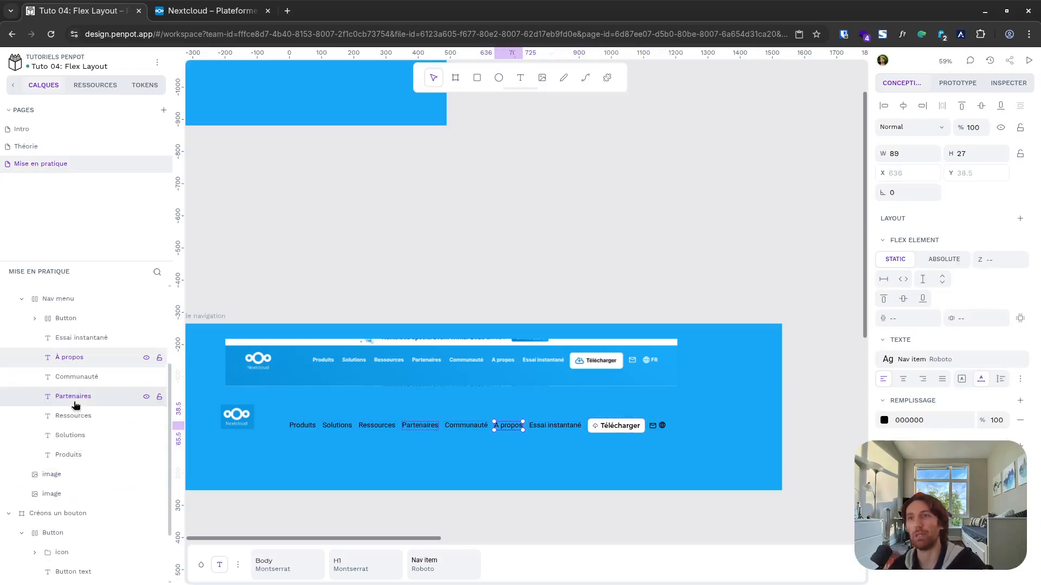
scroll(79, 379, up, 2)
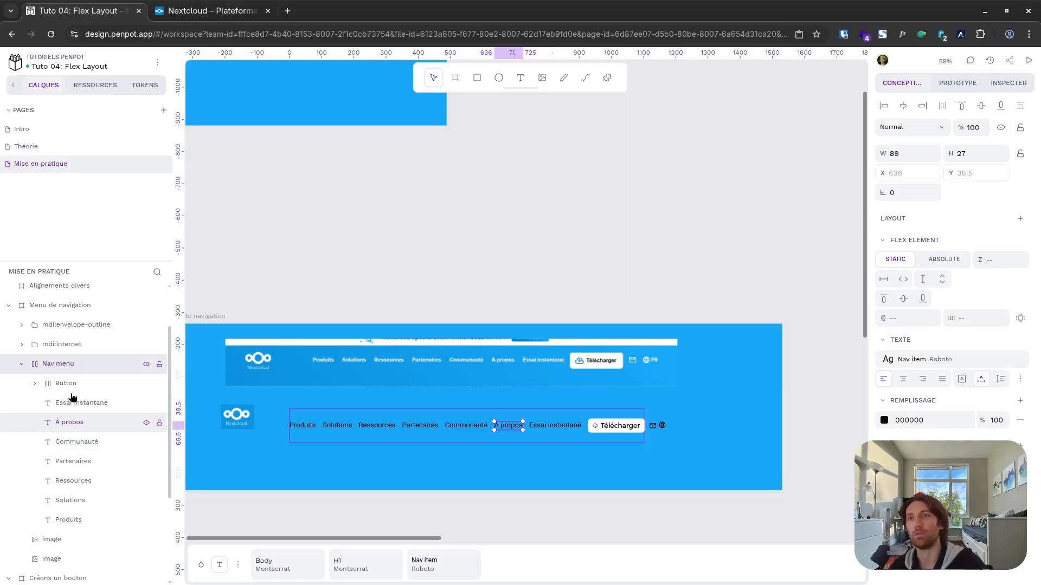
Step: Rename the logo image layer as "Logo" and move the reference screenshot out of the navigation board to X 454, Y -80
shift+click(68, 500)
double_click(54, 540)
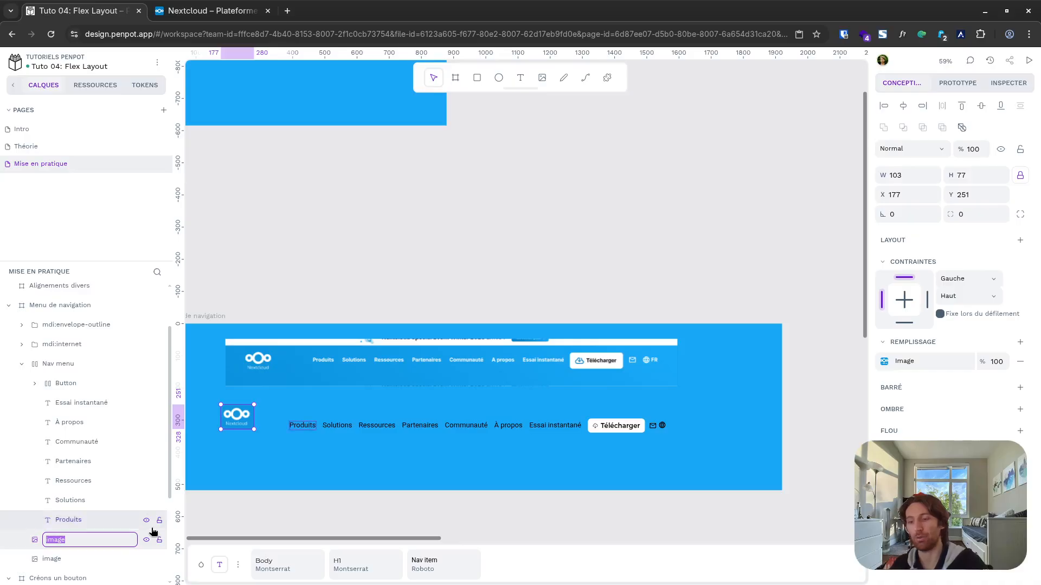
text(Logo)
key(Return)
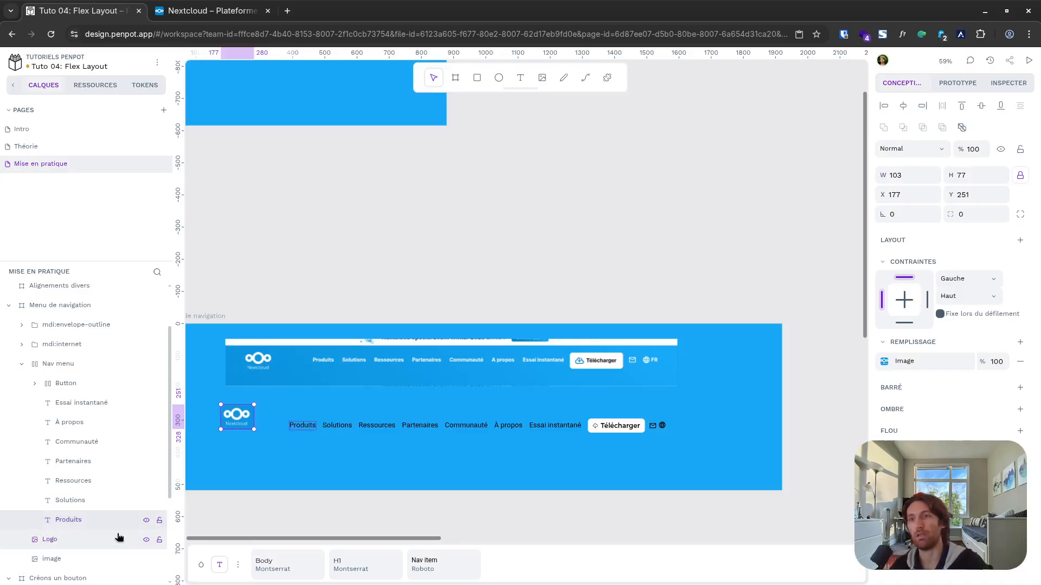
click(63, 559)
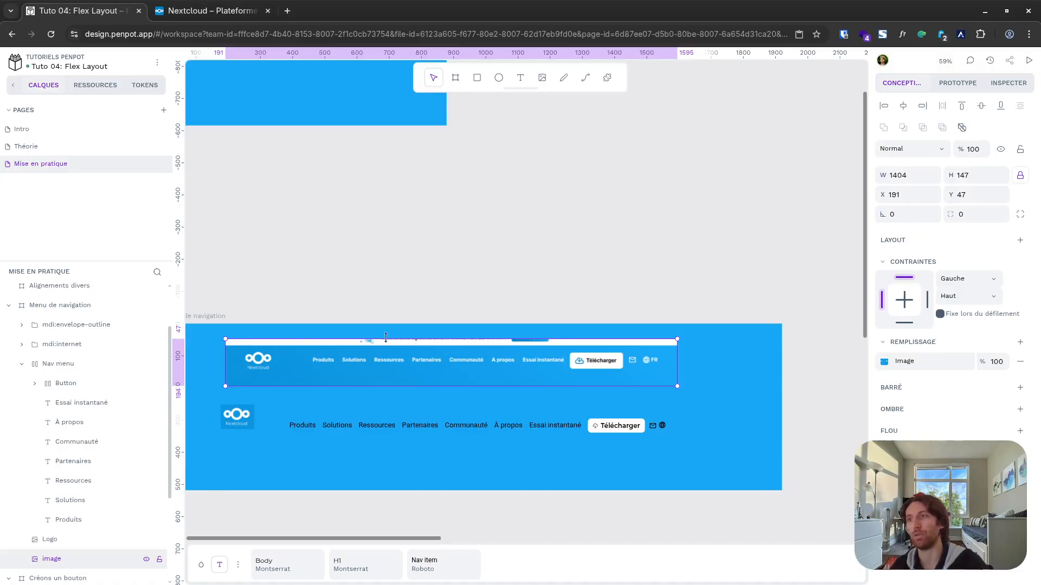
drag(392, 360, 399, 250)
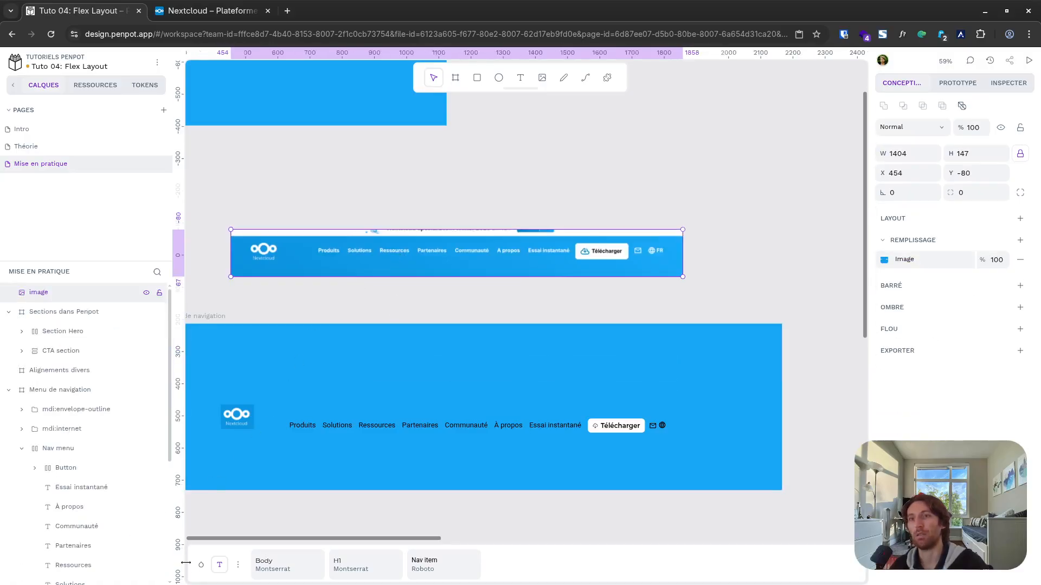
Step: Rename the mdi:internet layer as "globe" and the mdi:envelope-outline layer as "mail"
click(68, 429)
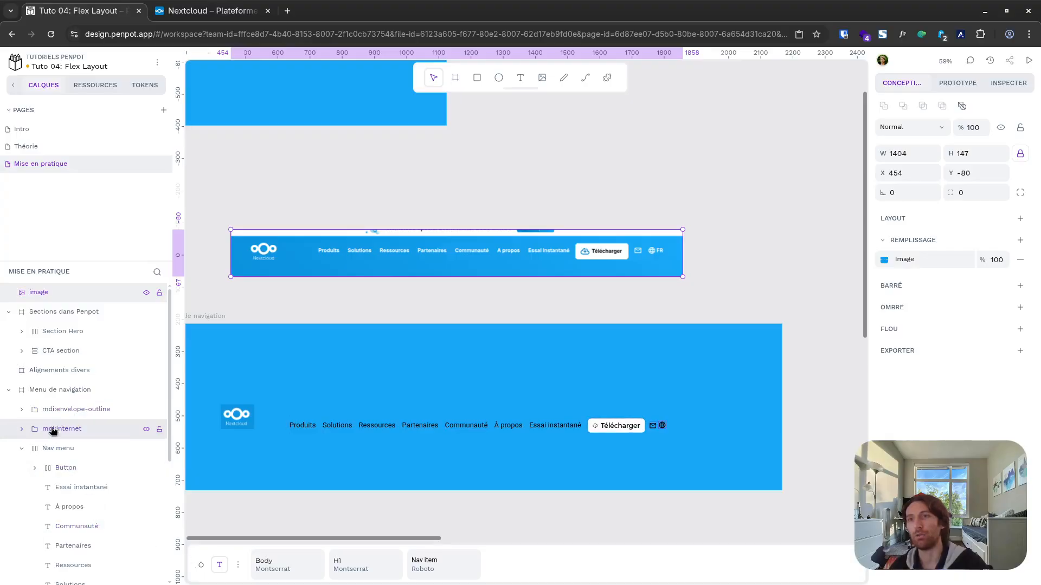
scroll(73, 446, down, 3)
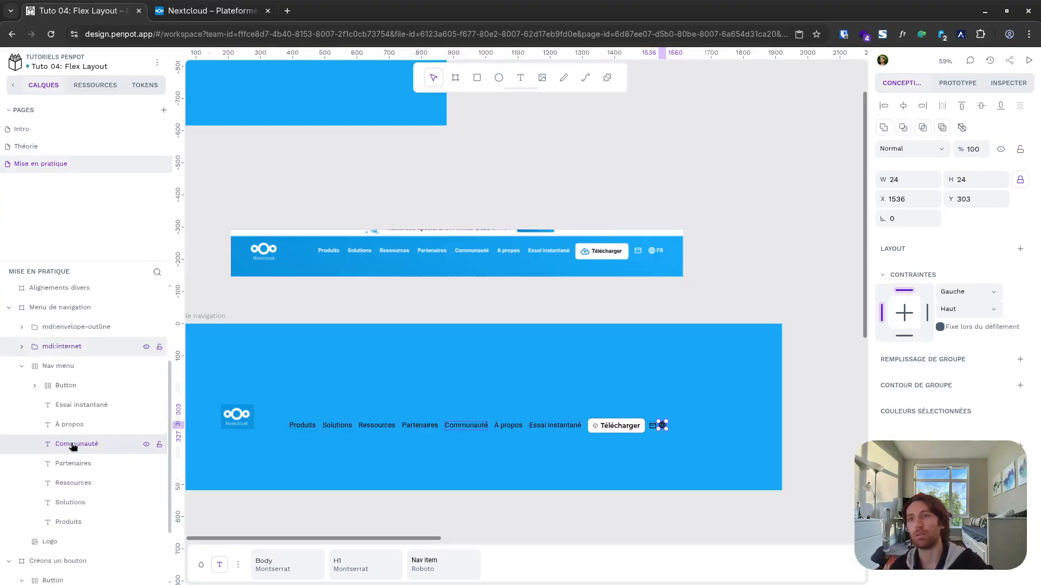
scroll(82, 373, up, 1)
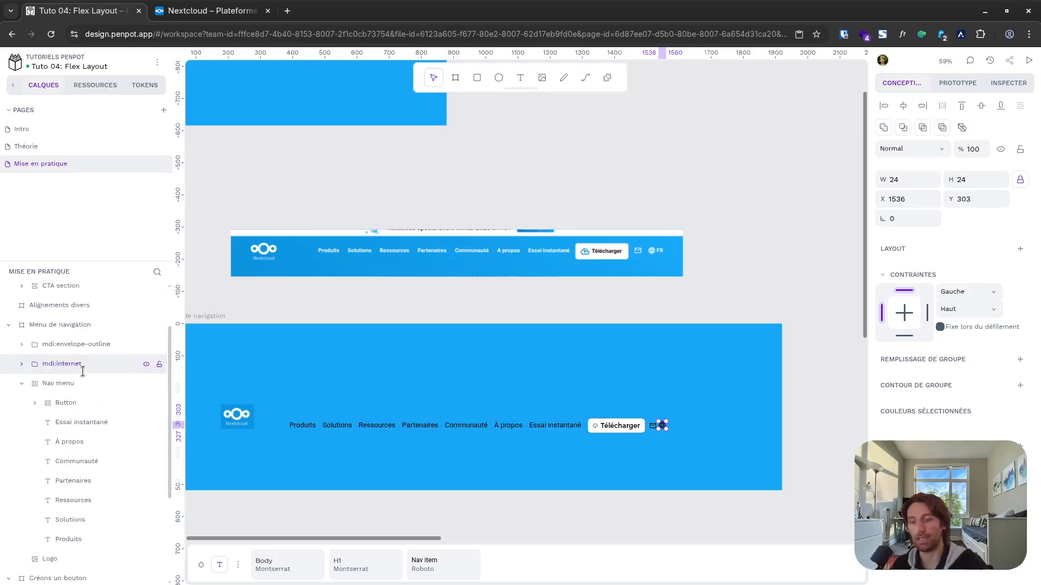
double_click(71, 364)
text(globe)
key(Return)
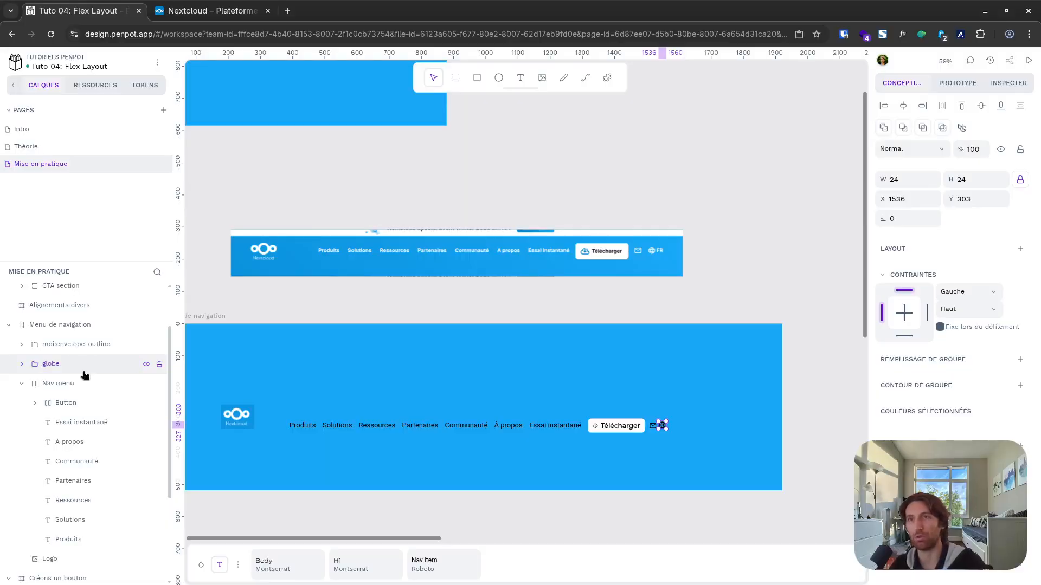
double_click(82, 345)
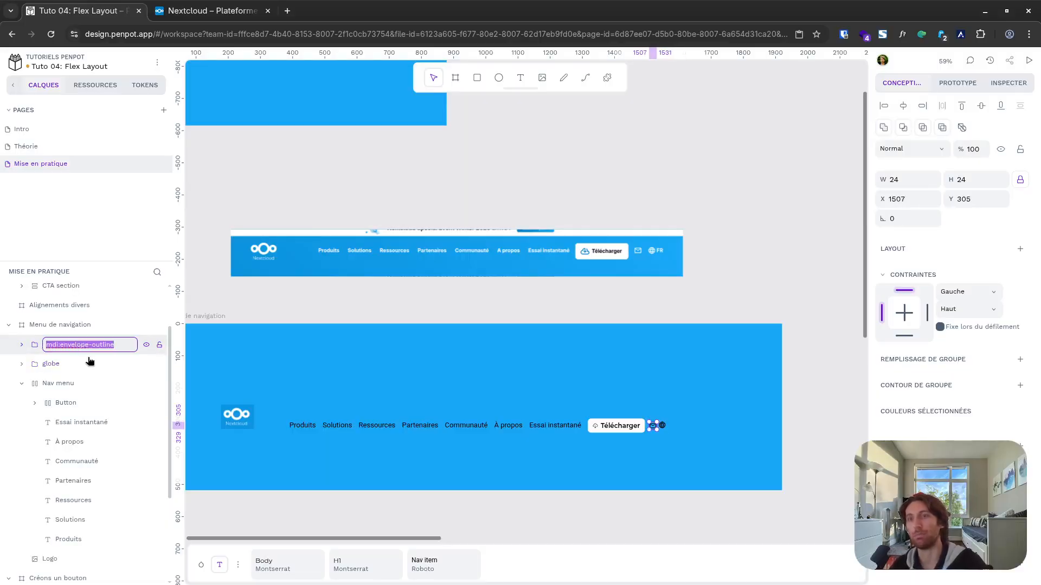
text(mail)
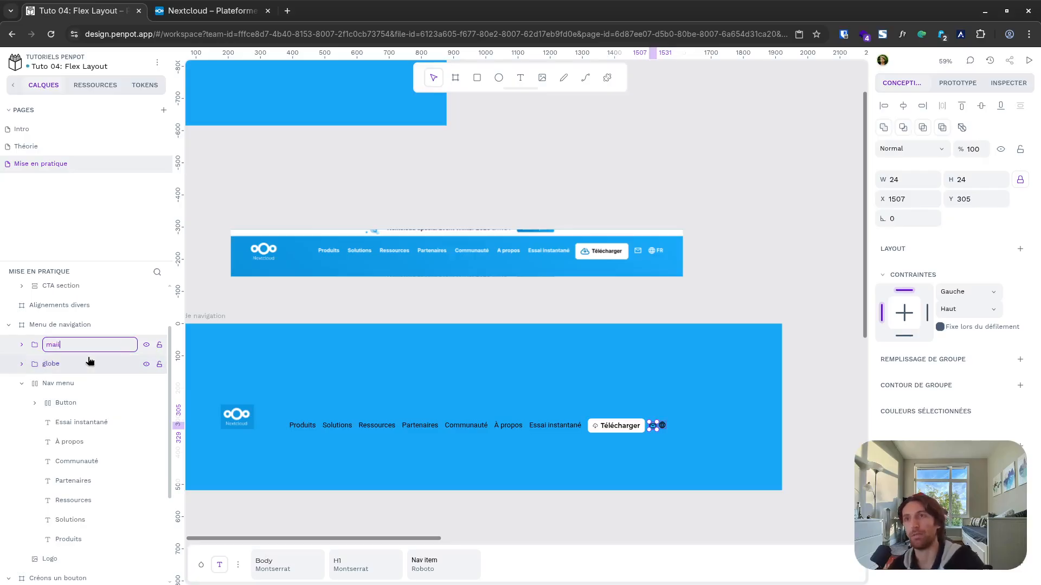
Step: Move the mail and globe icons into Nav menu above its Button layer, and check the board in focus mode
mouse_move(54, 362)
mouse_down()
mouse_move(70, 394)
mouse_move(68, 370)
mouse_up()
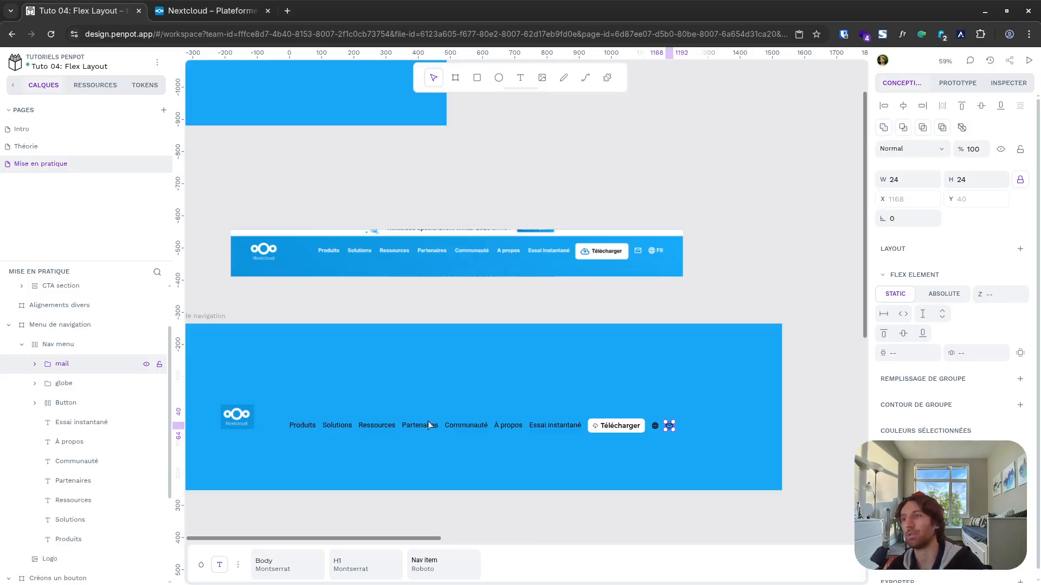
click(71, 350)
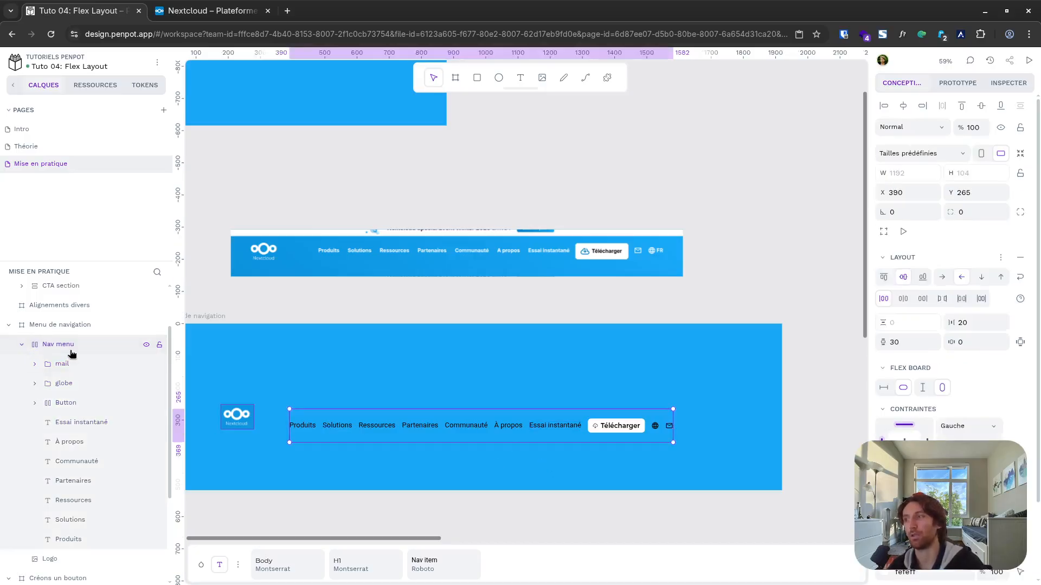
key(f)
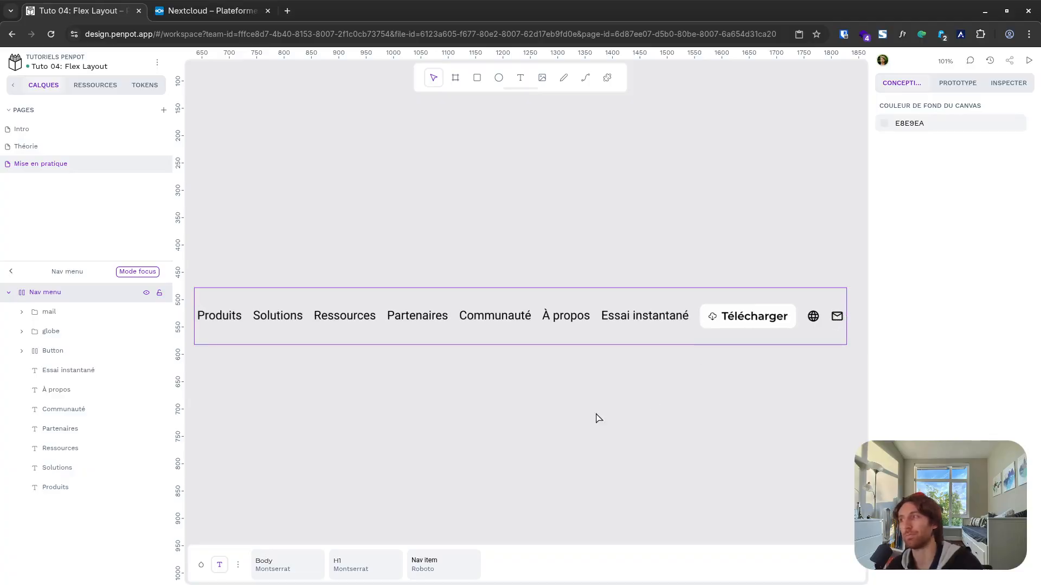
key(f)
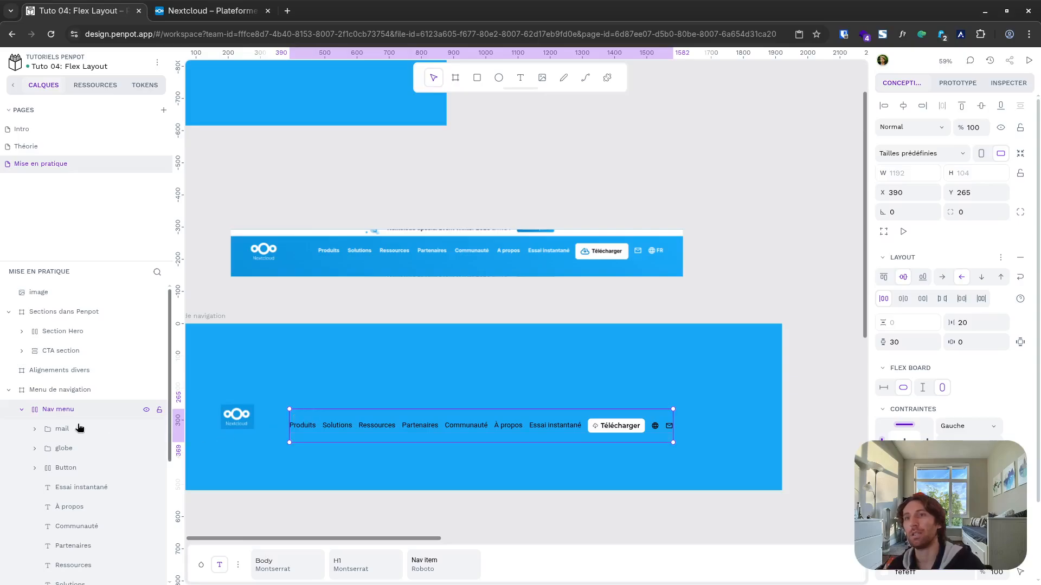
Step: Place the Logo layer above Nav menu, wrapping both in a horizontal flex board with vertically centred items
click(21, 409)
click(54, 428)
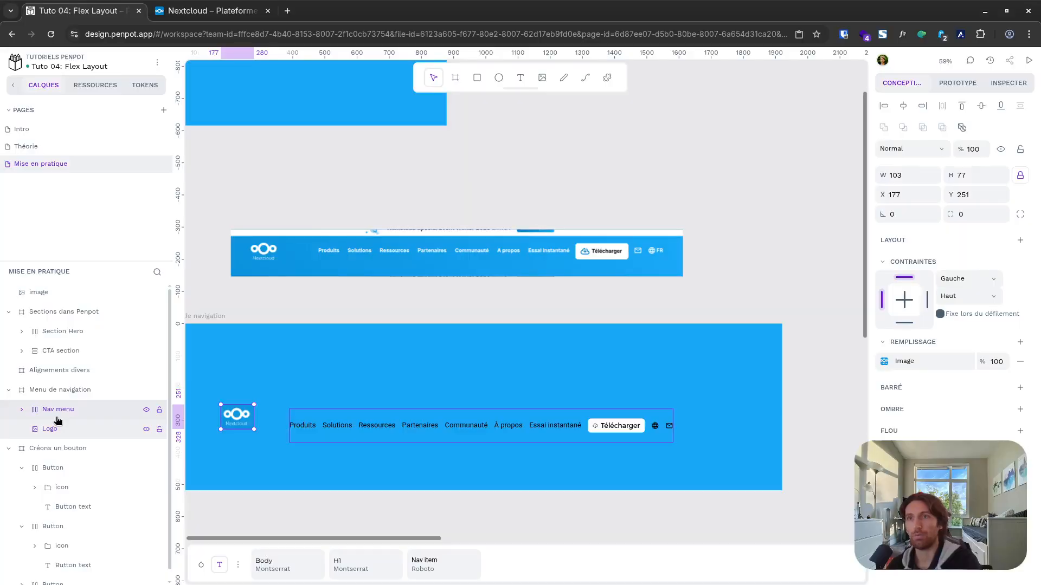
drag(58, 420, 65, 408)
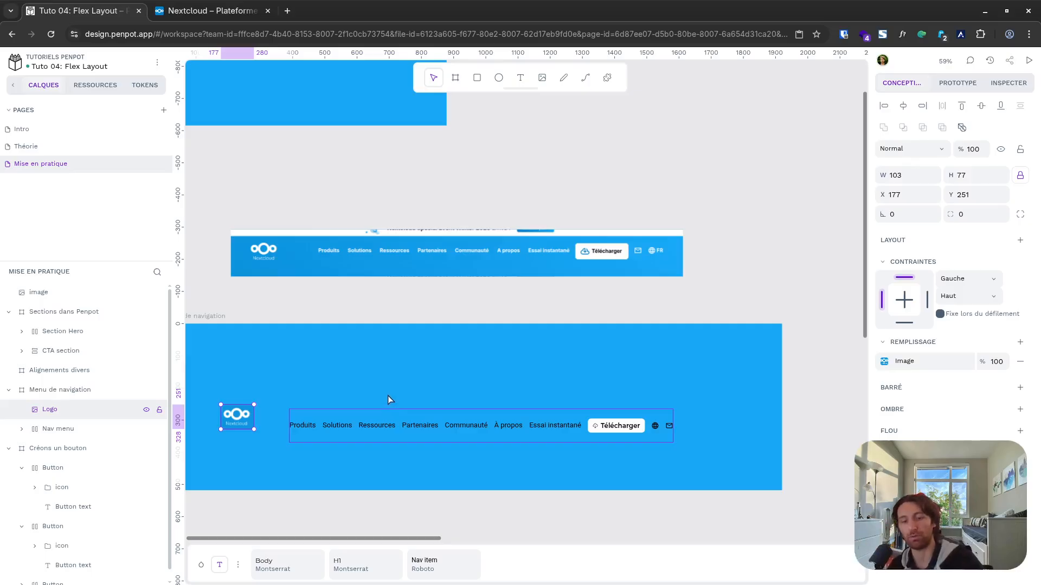
key(ctrl+shift+a)
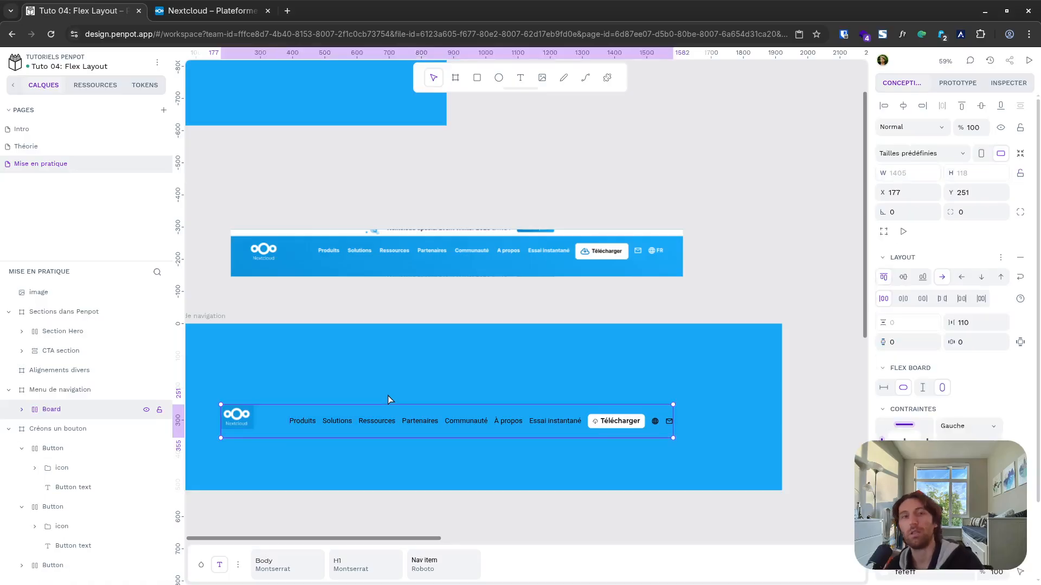
click(904, 277)
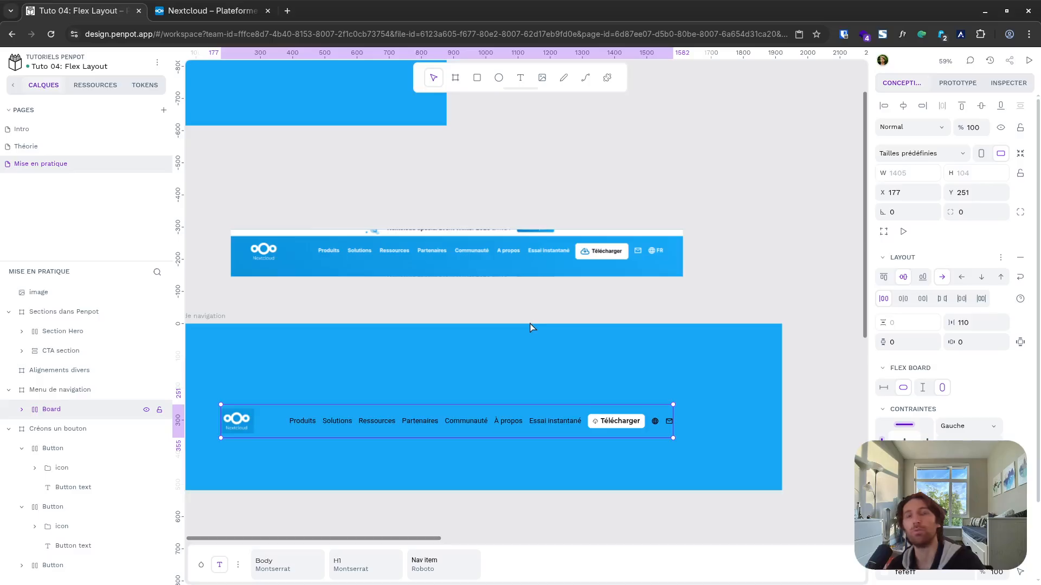
Step: Give the new wrapping board a fixed width of 1280
click(887, 390)
click(917, 173)
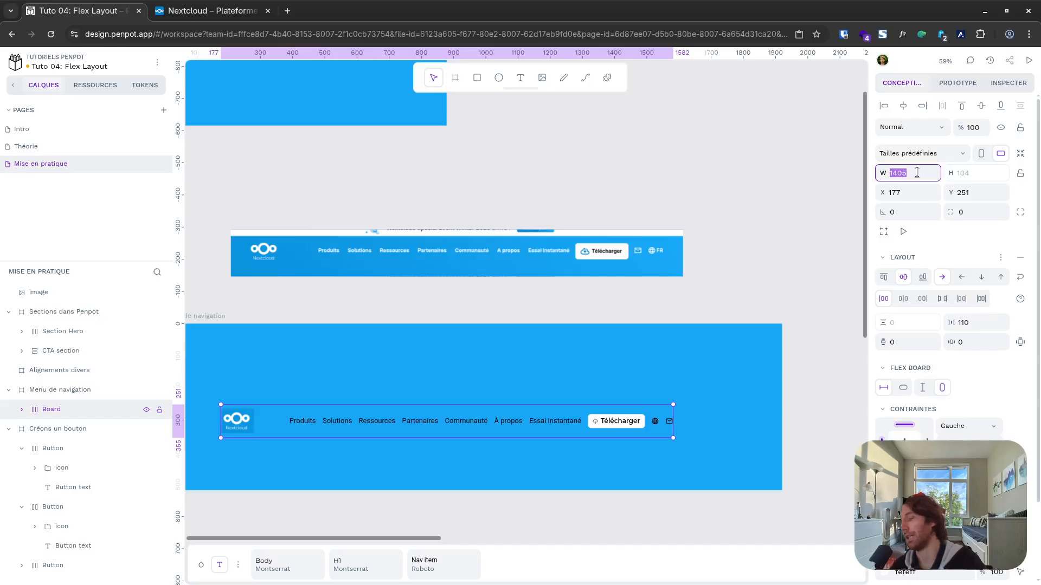
text(12)
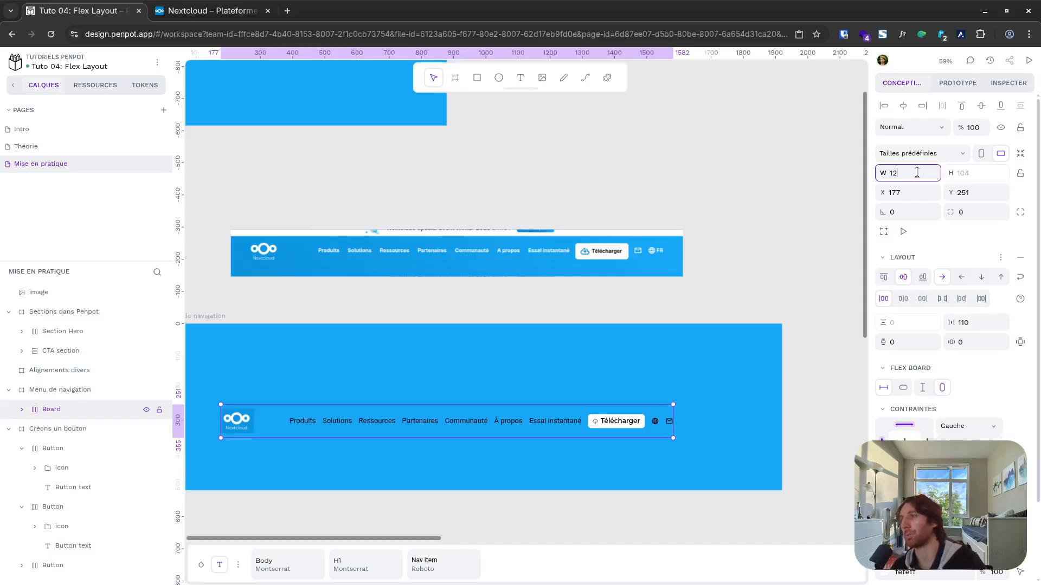
text(80)
key(Return)
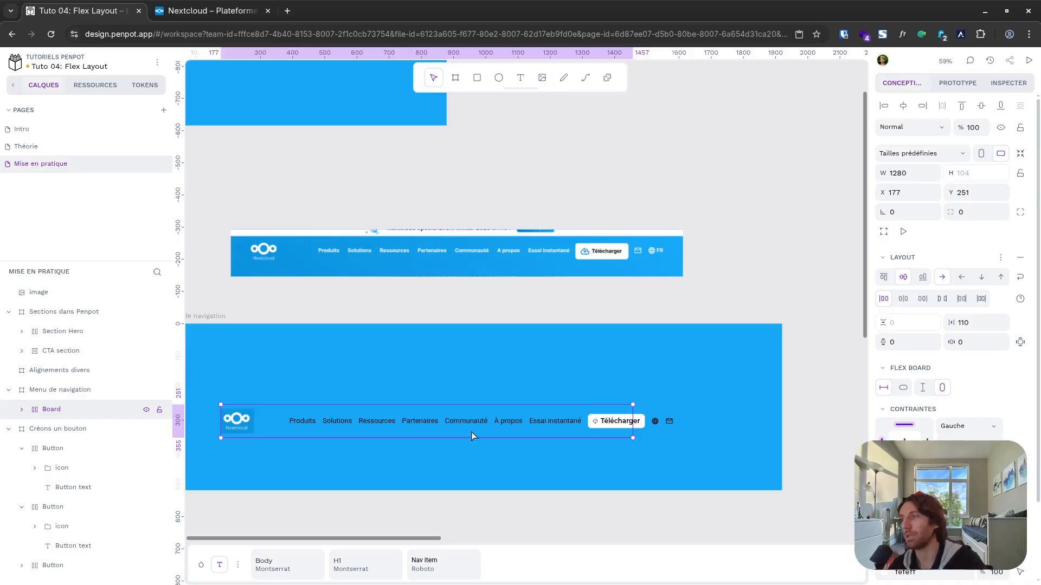
Step: Set the column gap between the logo and the nav menu to 50
click(987, 322)
text(50)
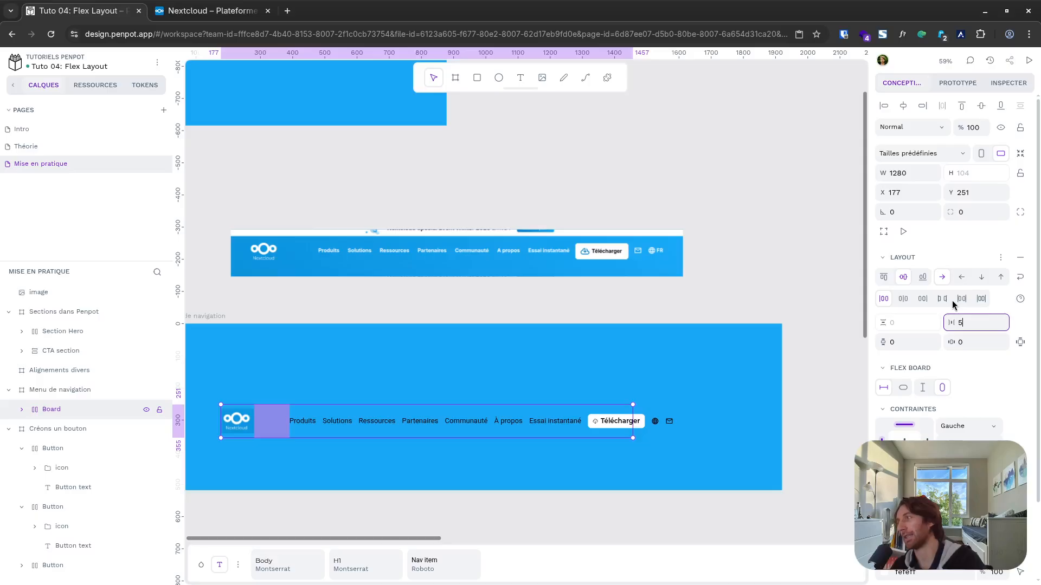
key(Return)
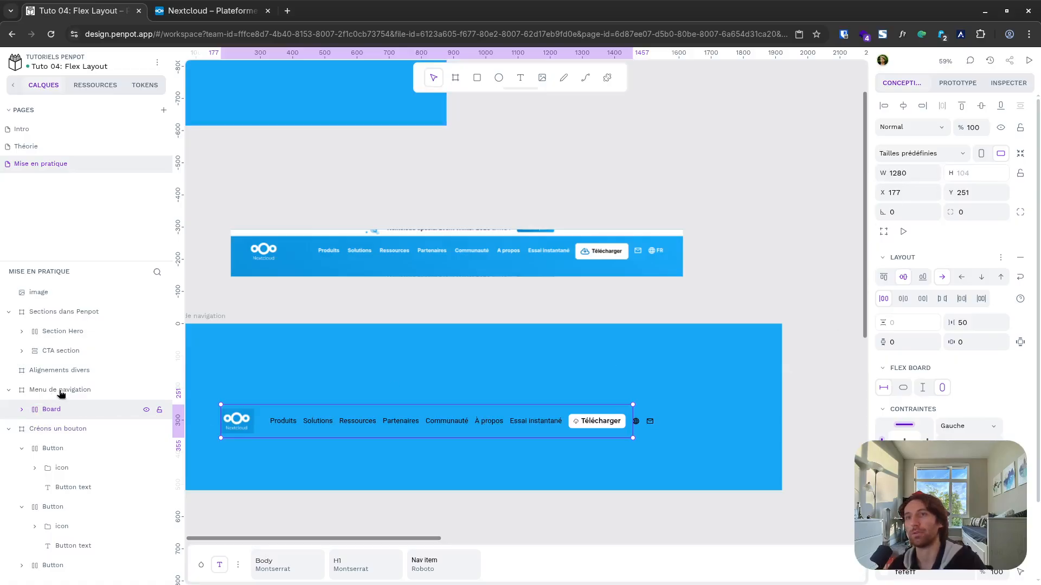
Step: Rename the wrapping board as "Main nav wrapper" and make its width fit its content
double_click(68, 410)
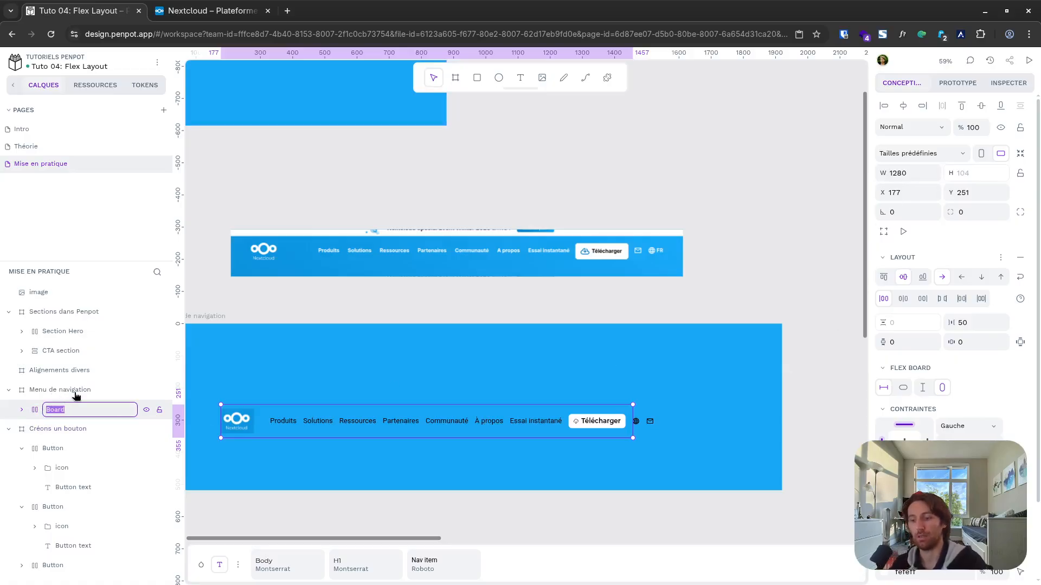
text(Main nav)
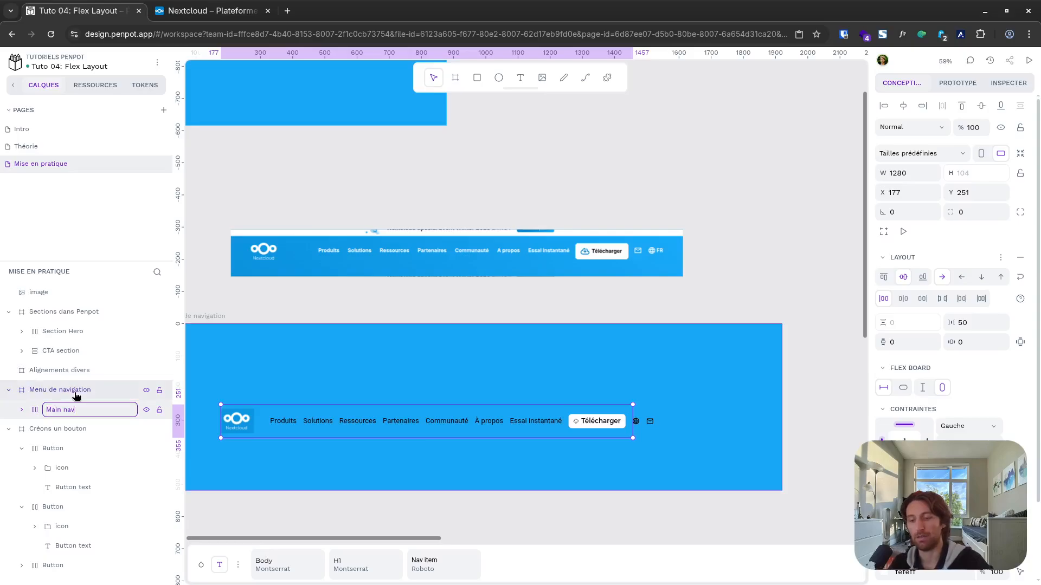
text( wrapper)
key(Return)
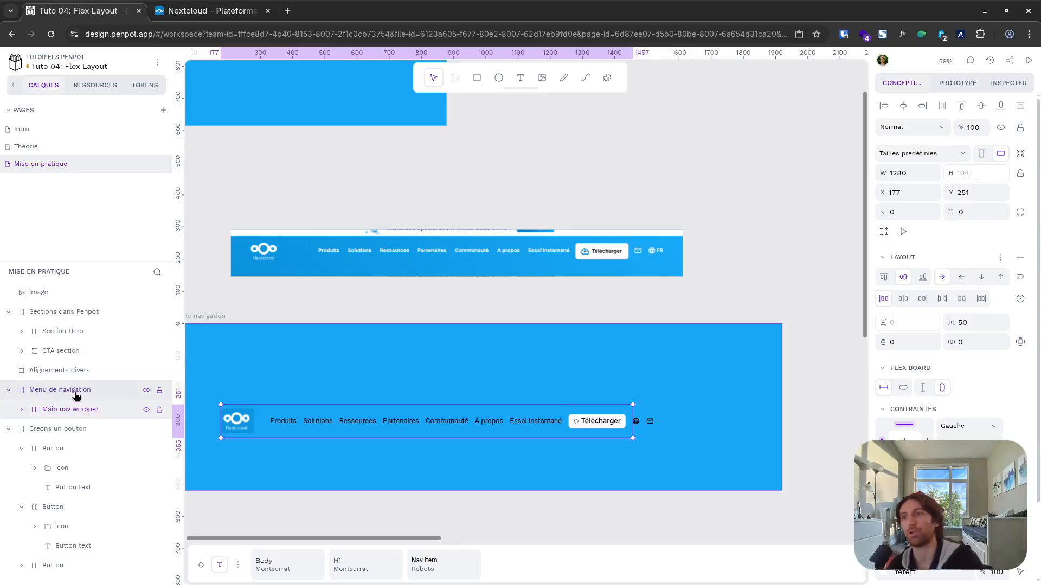
click(904, 388)
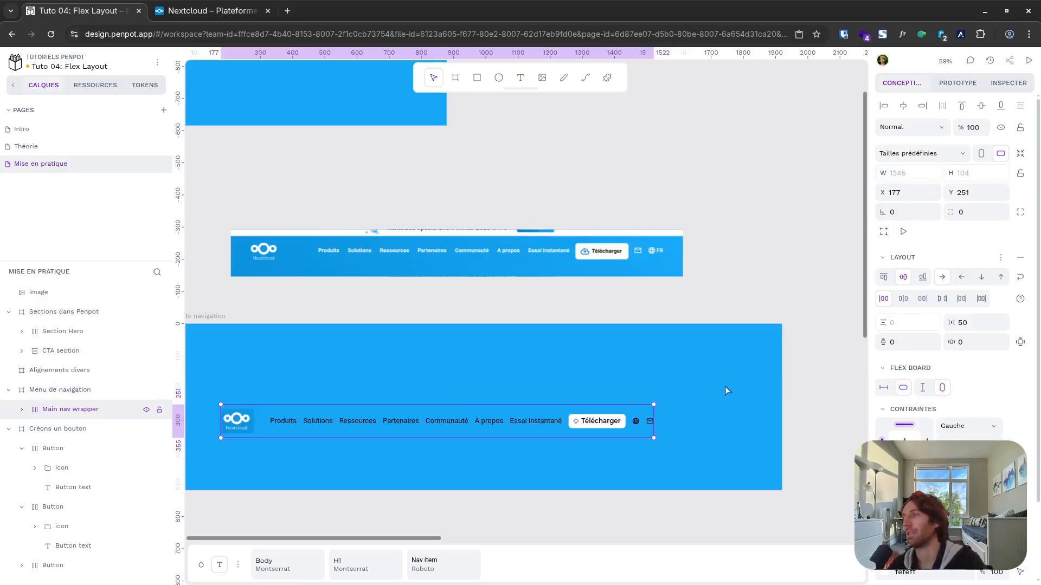
Step: Set the column gap between the logo and the nav menu in Main nav wrapper to 100
click(978, 321)
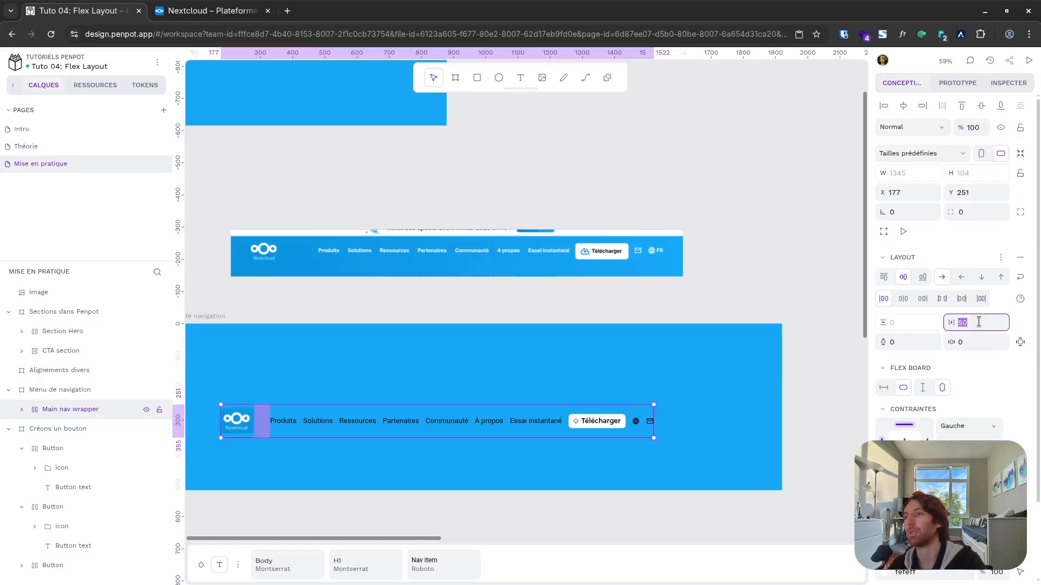
text(1)
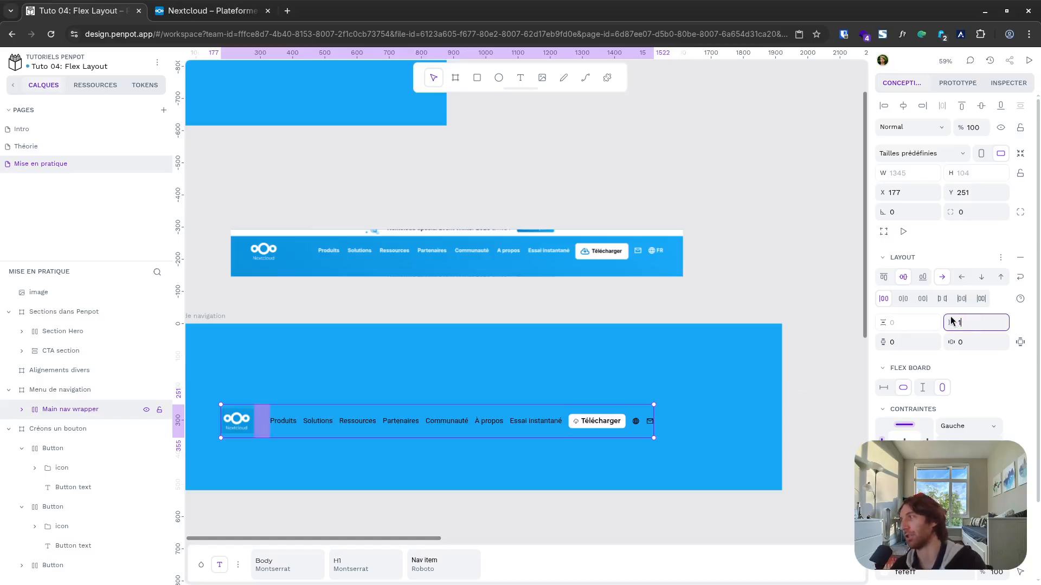
text(00)
key(Return)
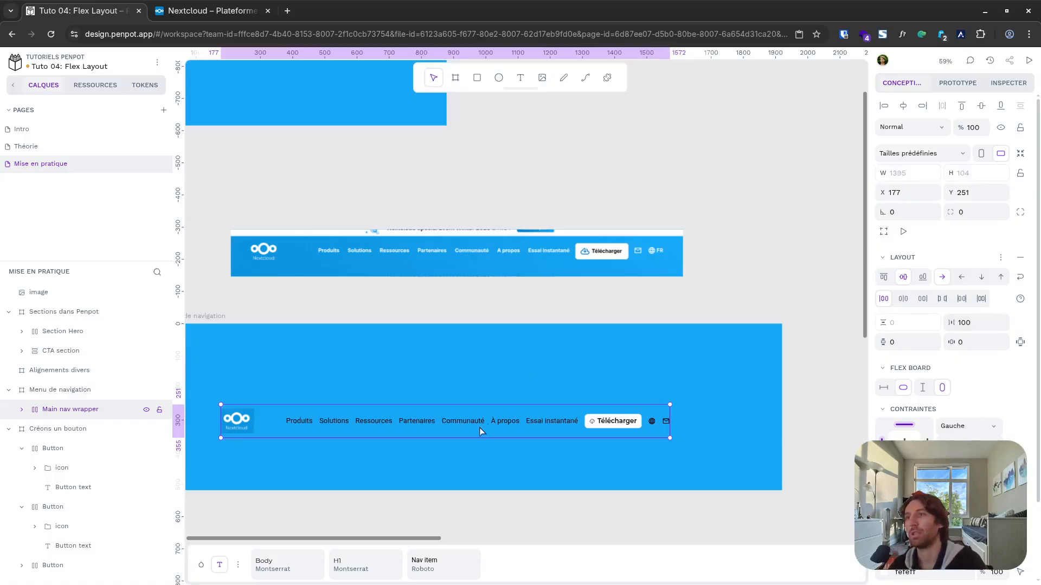
scroll(479, 370, down, 2)
scroll(408, 421, up, 2)
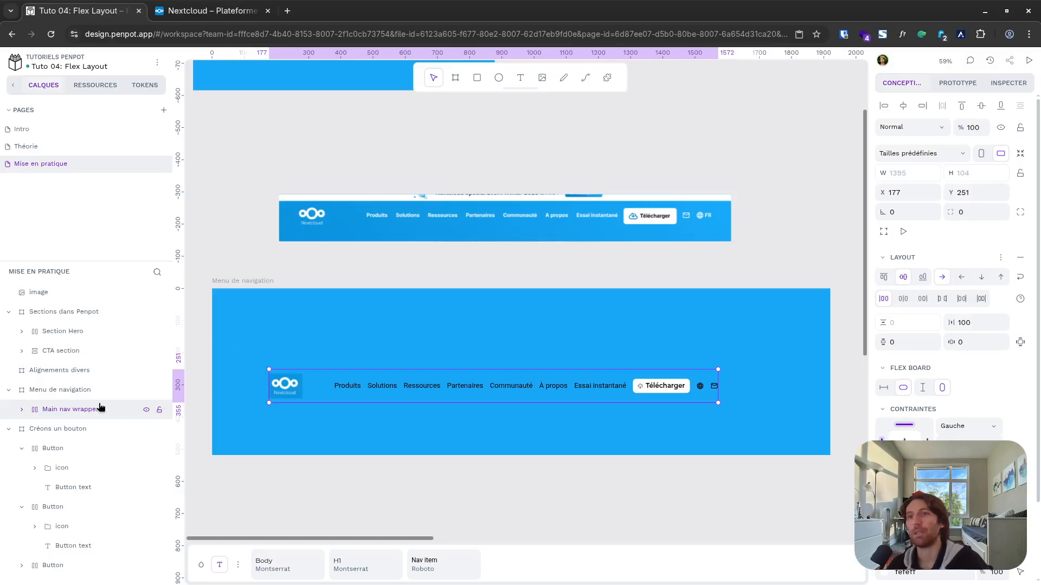
key(Escape)
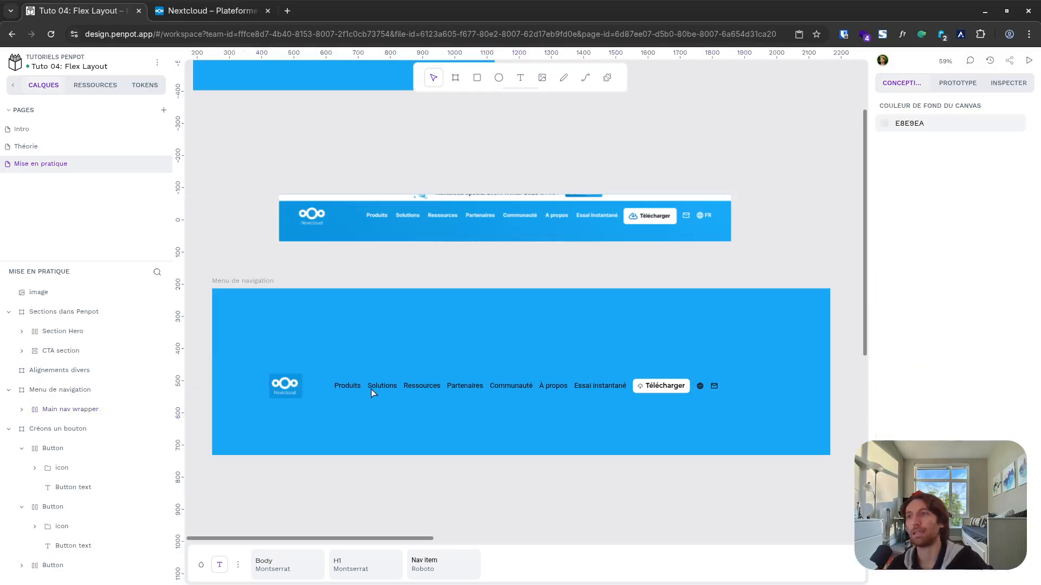
Step: Centre Main nav wrapper horizontally in the Menu de navigation board and align it to the board's top edge
click(77, 411)
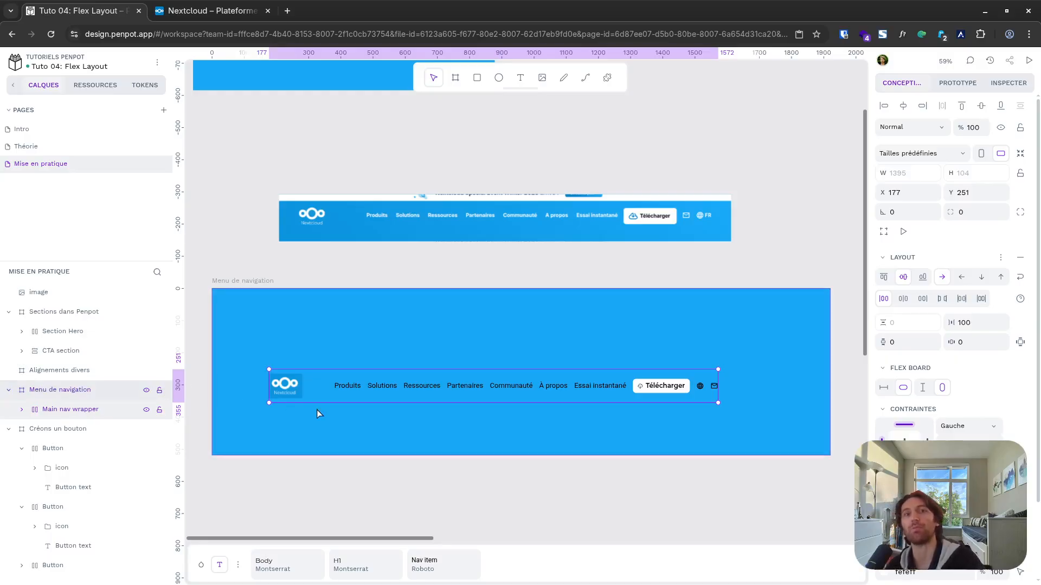
click(903, 107)
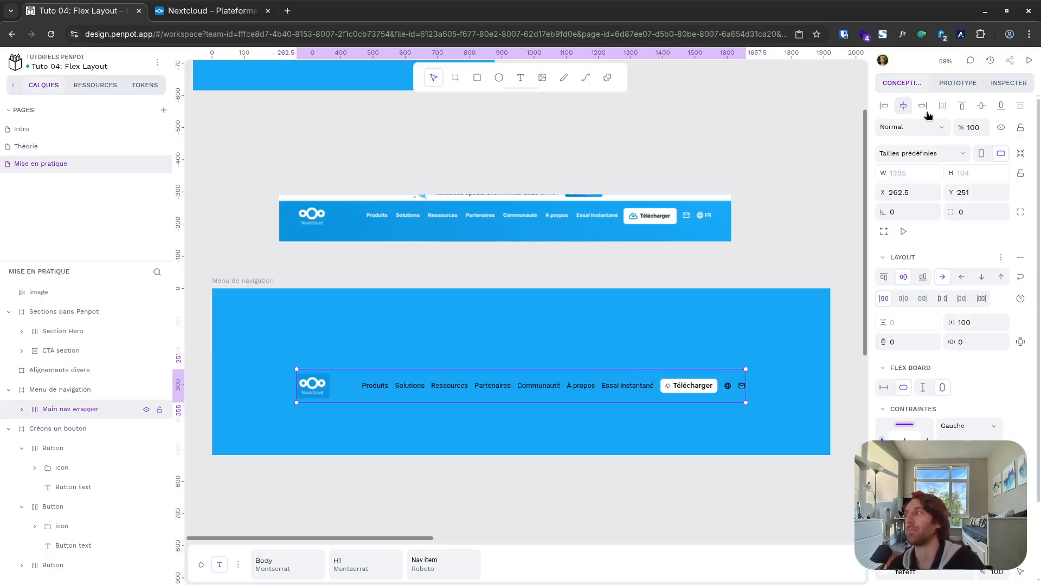
click(962, 107)
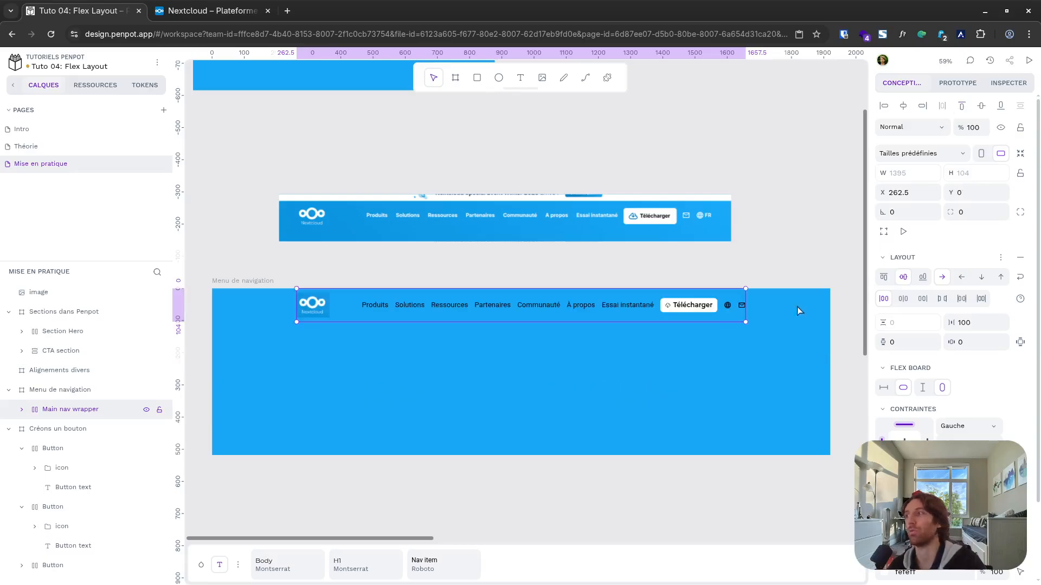
click(782, 253)
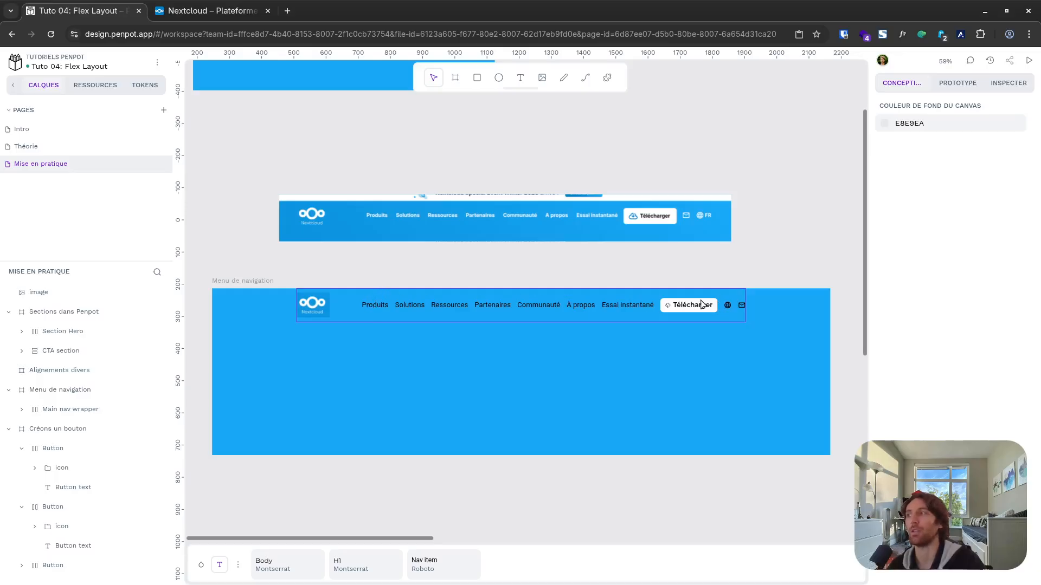
Step: Move Main nav wrapper down within the Menu de navigation board to about Y 105
scroll(322, 293, up, 5)
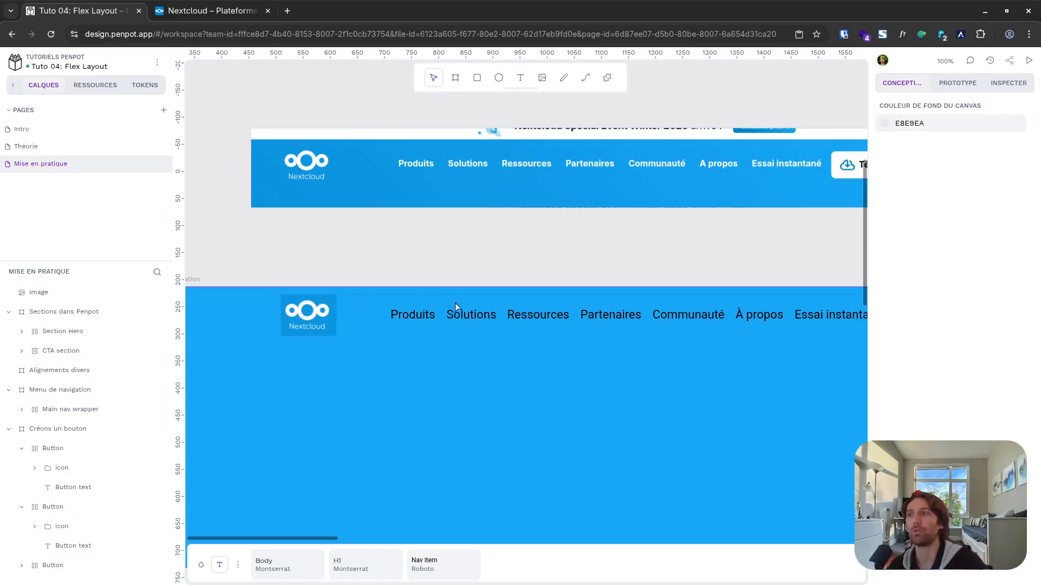
scroll(412, 313, down, 1)
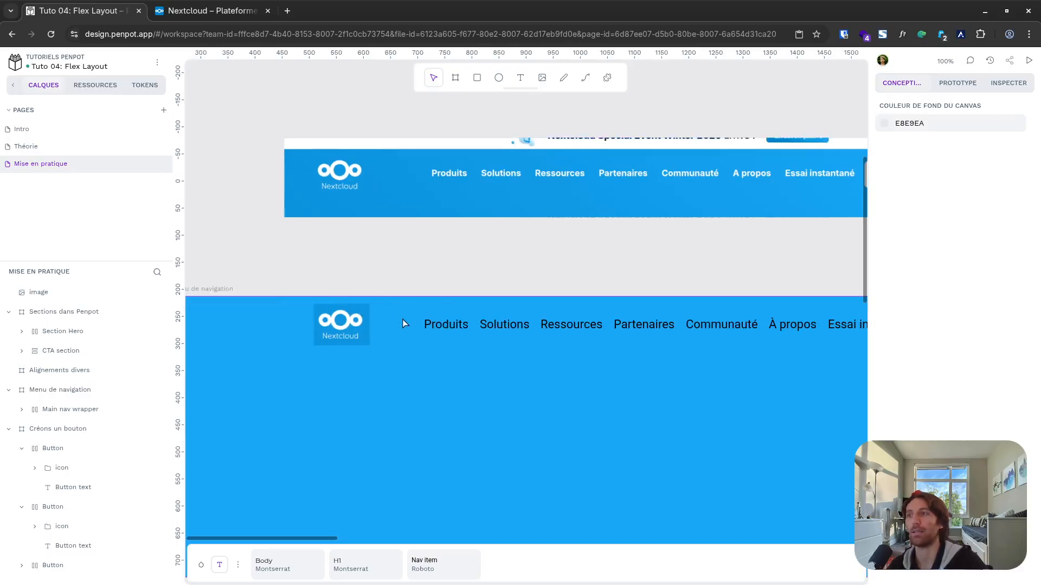
scroll(405, 323, down, 4)
scroll(466, 336, up, 5)
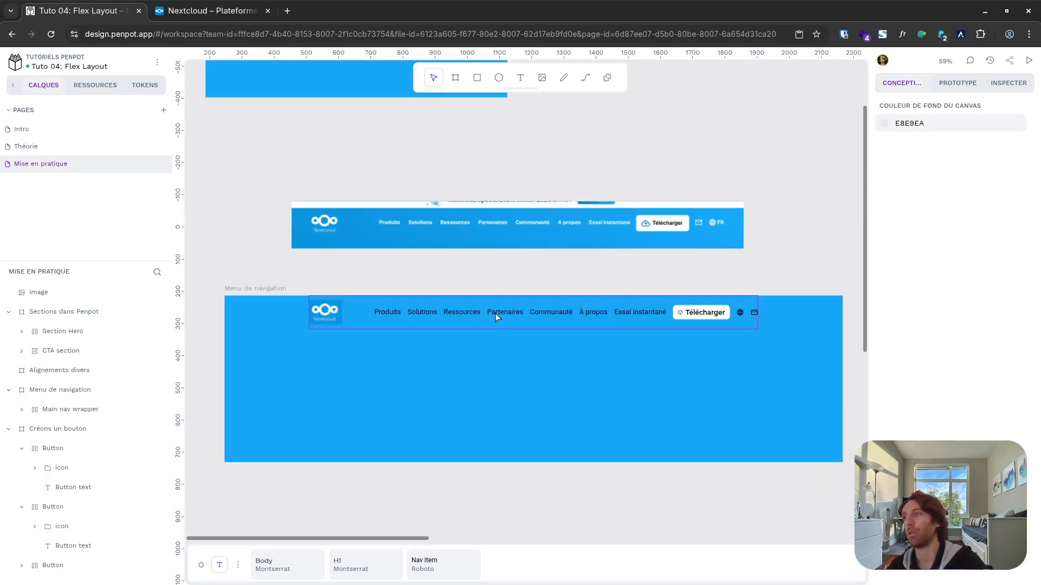
click(475, 313)
drag(489, 324, 490, 350)
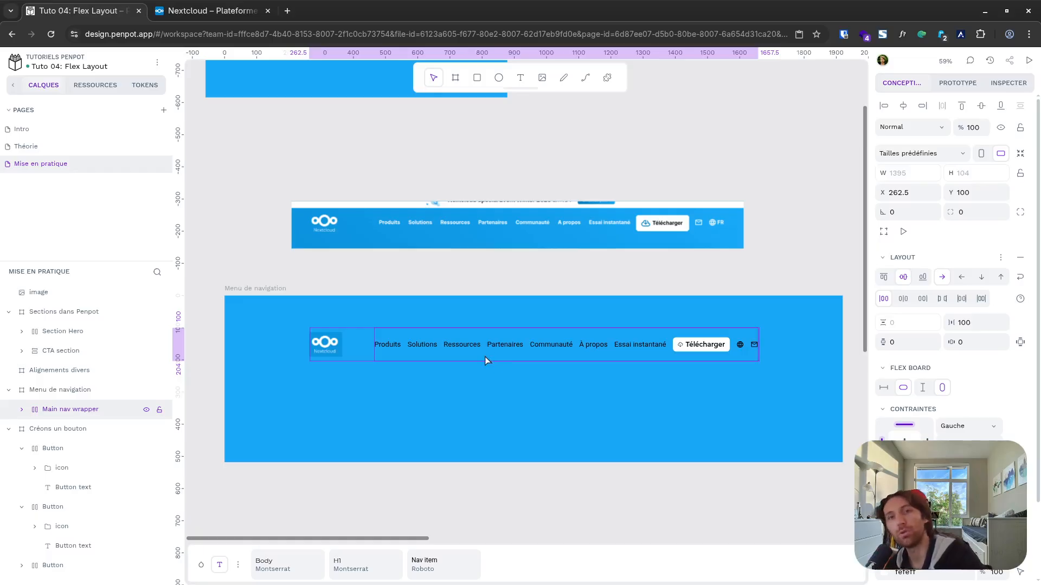
drag(484, 357, 484, 358)
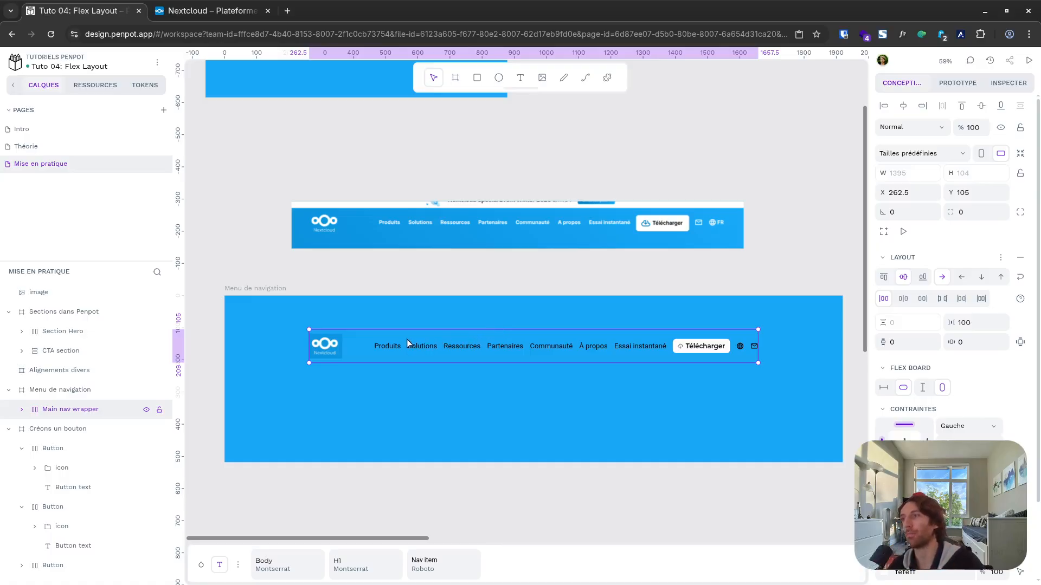
Step: Delete the empty Alignements divers board
scroll(407, 343, down, 3)
scroll(407, 339, right, 3)
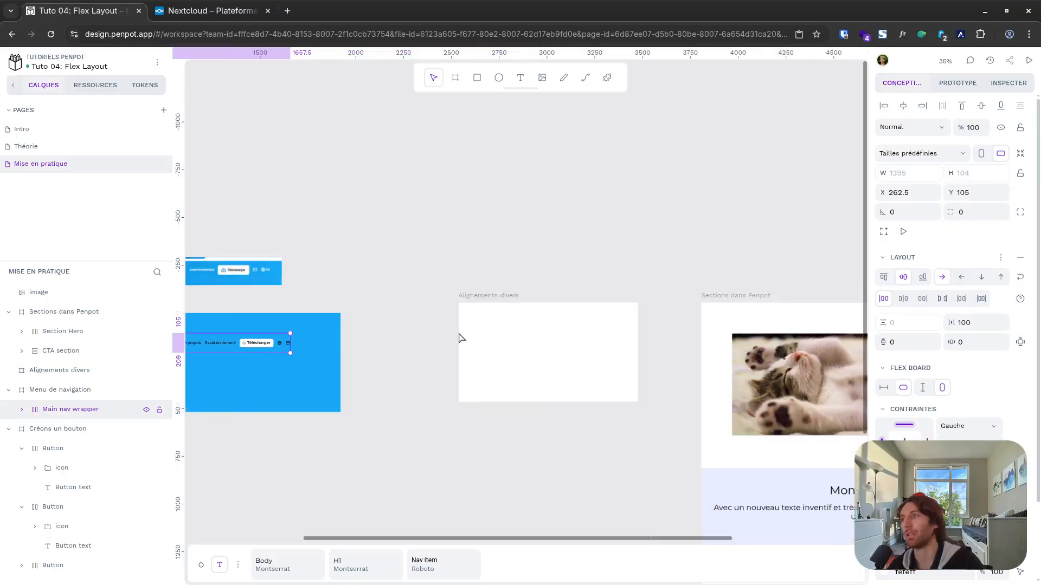
scroll(518, 339, up, 3)
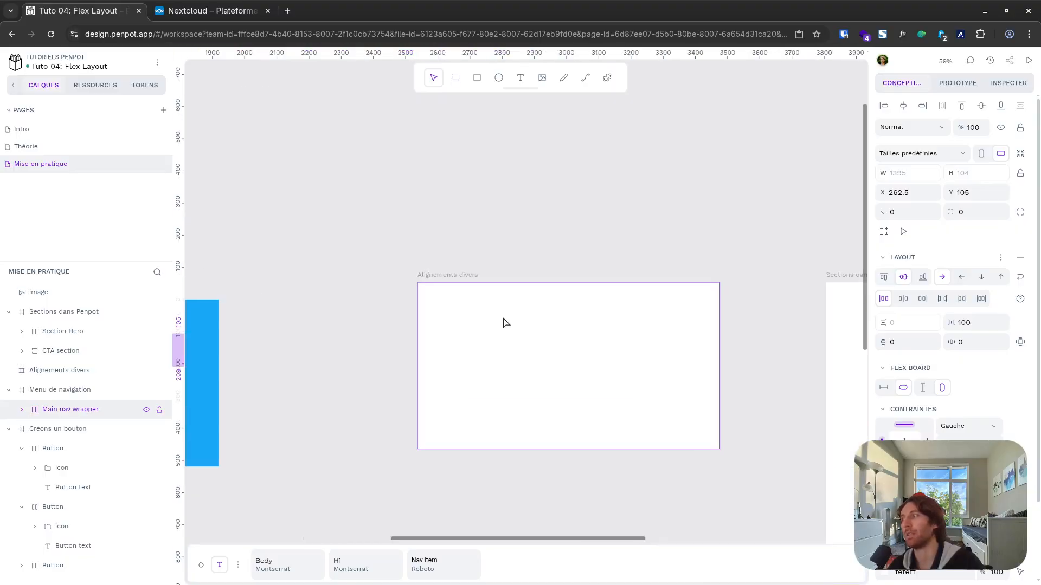
click(470, 277)
key(Delete)
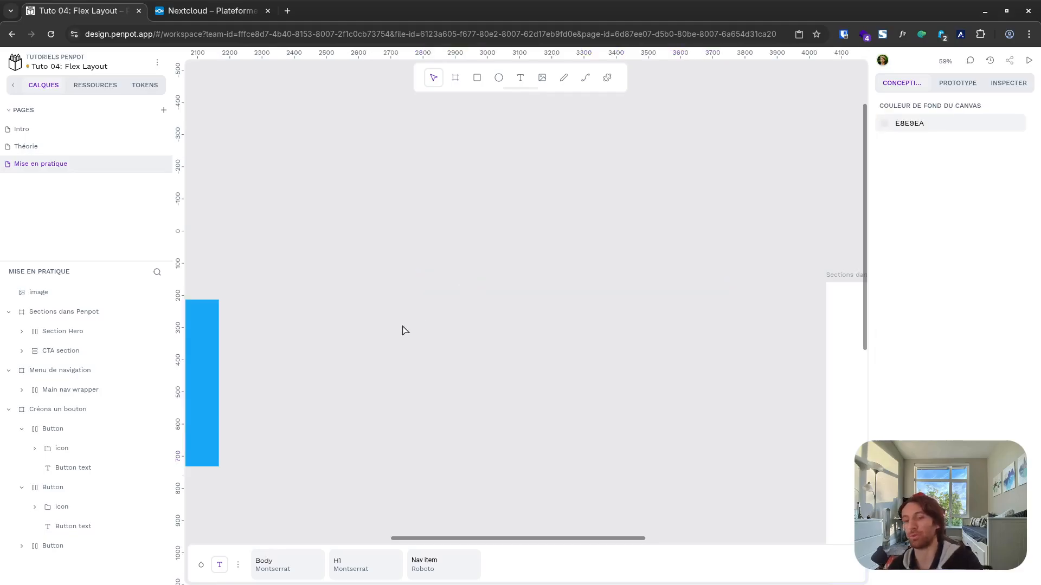
Step: Move the Sections dans Penpot board closer to the Menu de navigation board, to about X 2354, Y -92
drag(835, 276, 301, 198)
scroll(350, 244, down, 5)
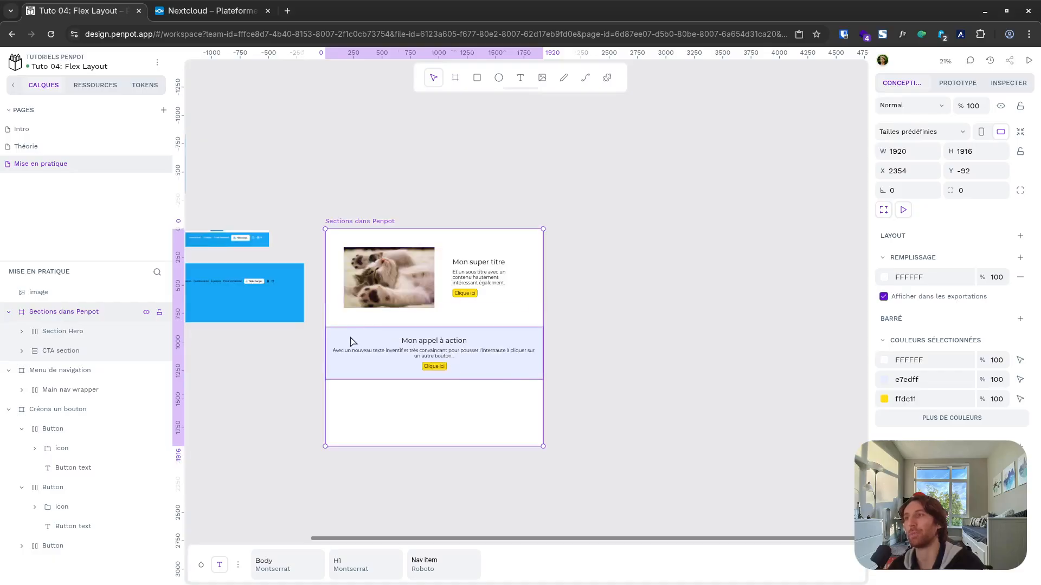
scroll(358, 340, up, 2)
scroll(410, 321, down, 2)
Step: Move CTA section and Section Hero lower in the Sections dans Penpot board, placing the hero at about X 254, Y 653
click(440, 337)
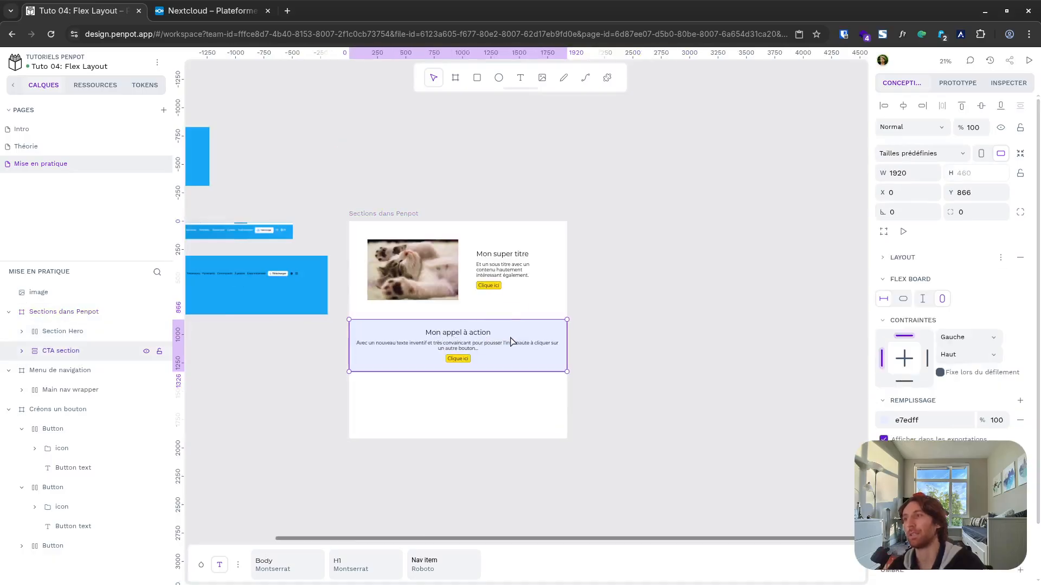
drag(514, 347, 523, 388)
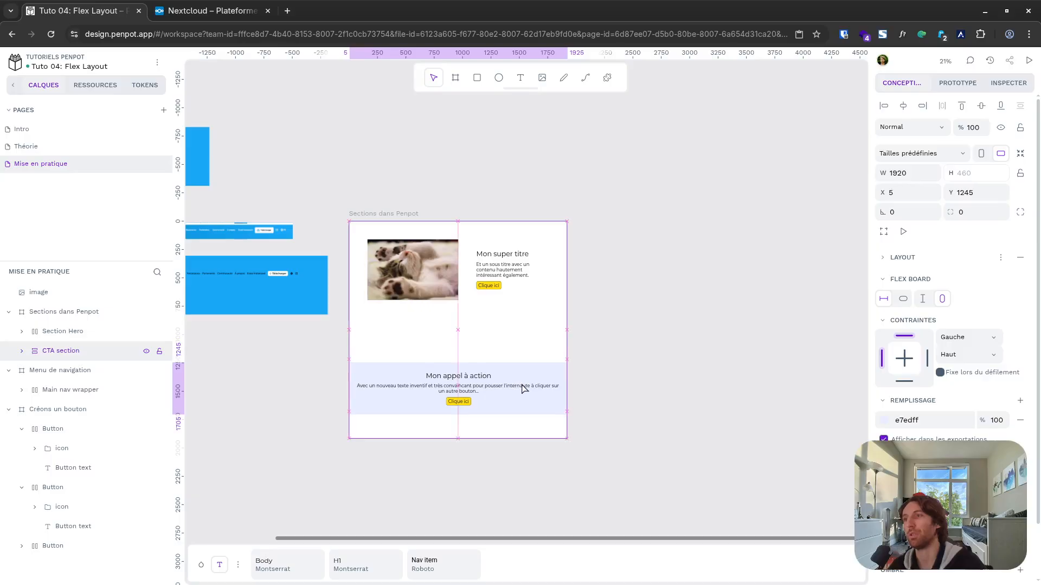
click(467, 287)
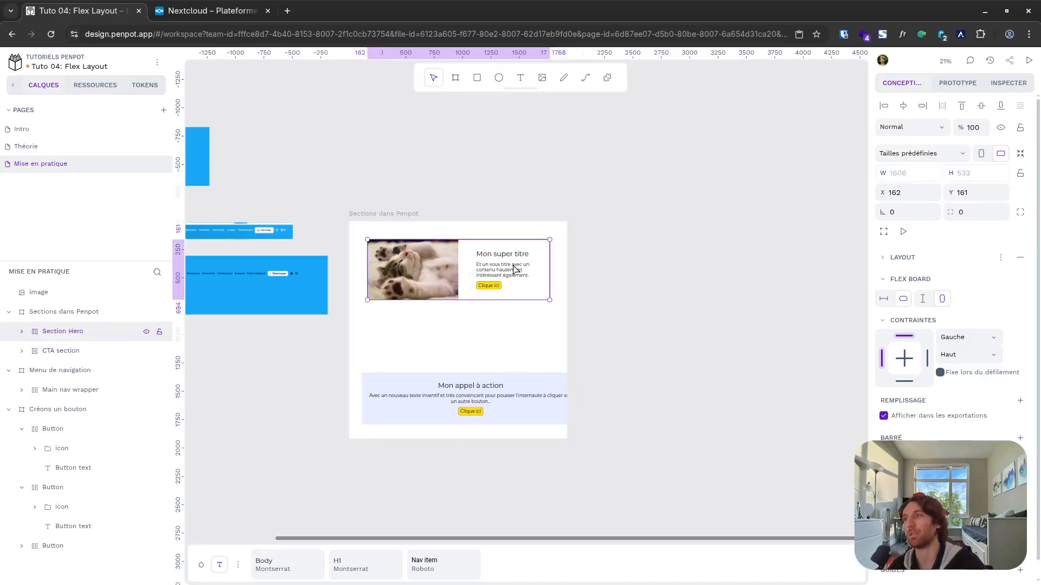
drag(512, 266, 523, 322)
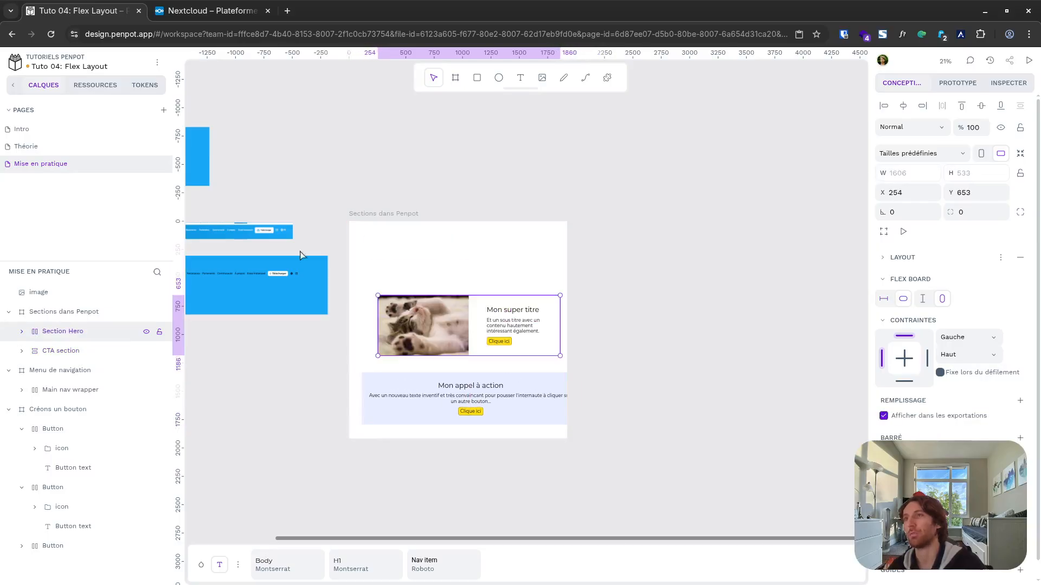
Step: Delete the reference menu image and move Main nav wrapper into the Sections dans Penpot board above the hero, at about X 317, Y 201
click(249, 276)
click(245, 235)
key(Delete)
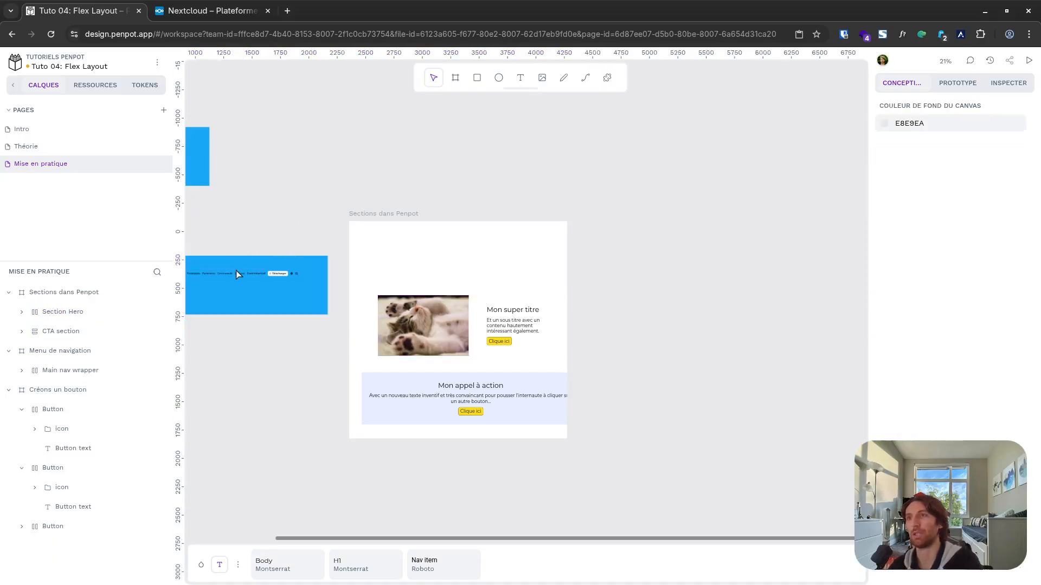
drag(225, 276, 469, 279)
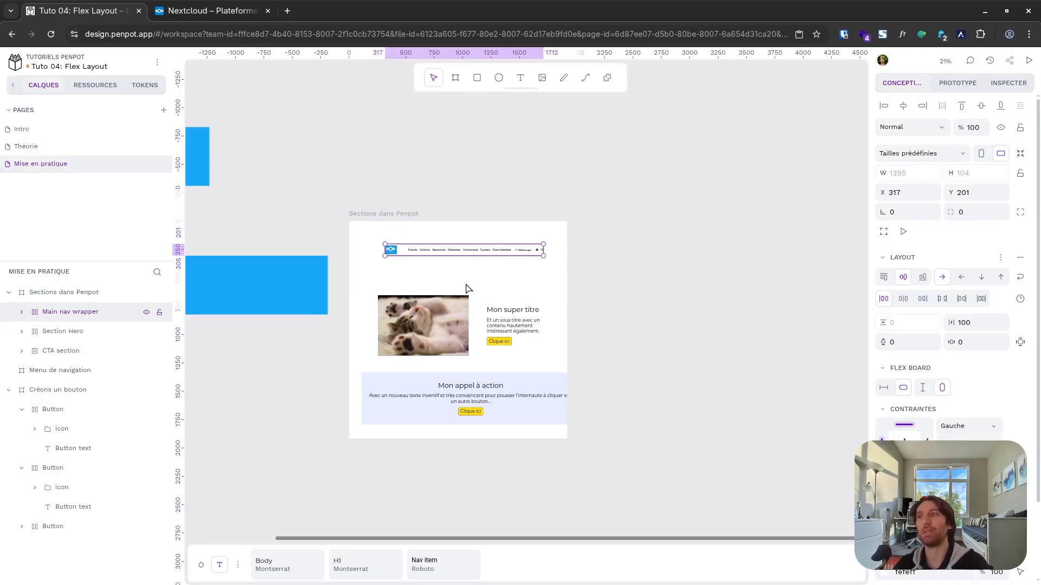
Step: Collapse the Créons un bouton layers and enlarge the browser zoom by two levels
click(394, 215)
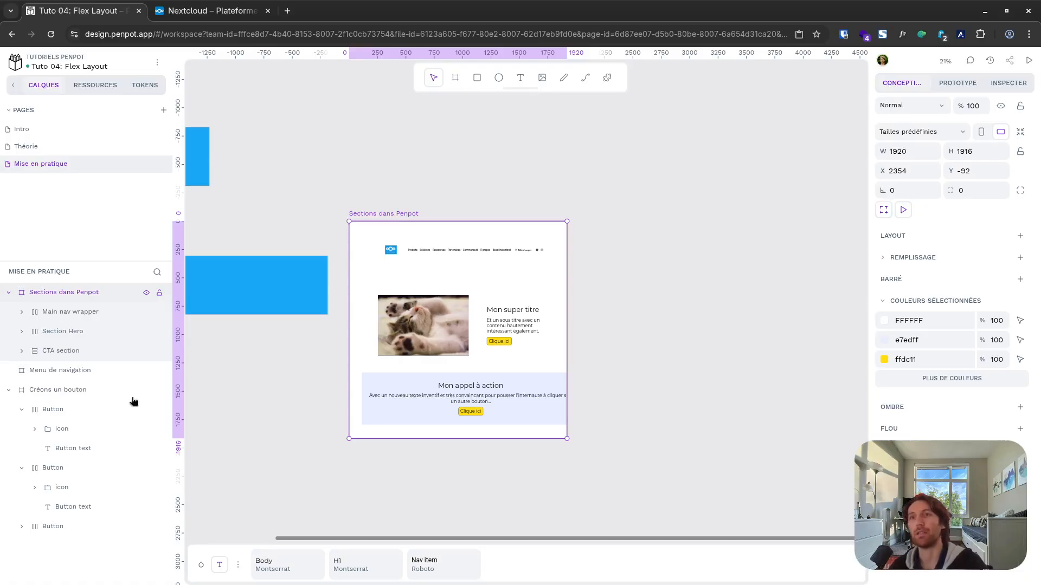
click(10, 395)
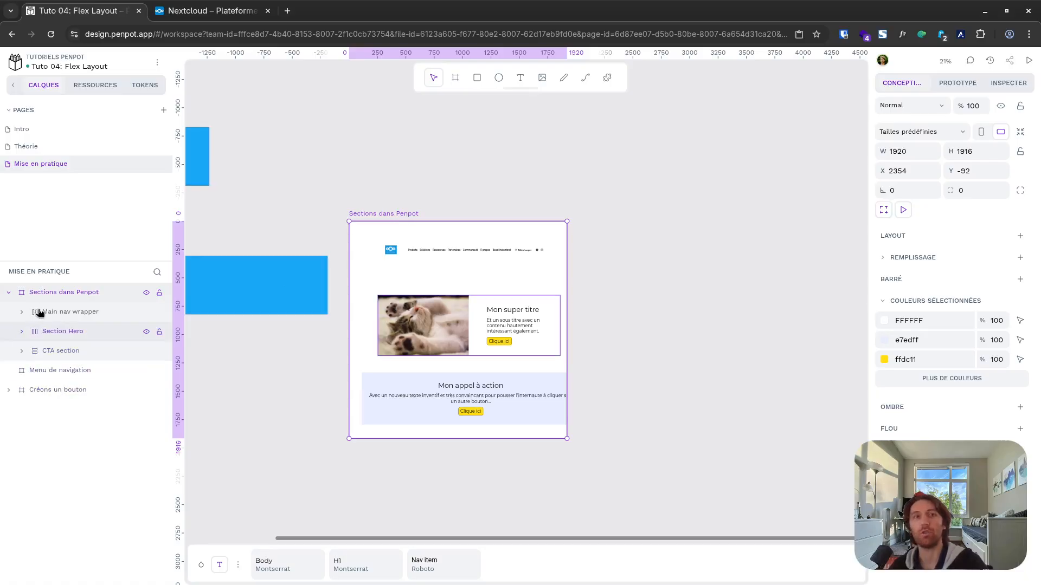
key(ctrl+plus)
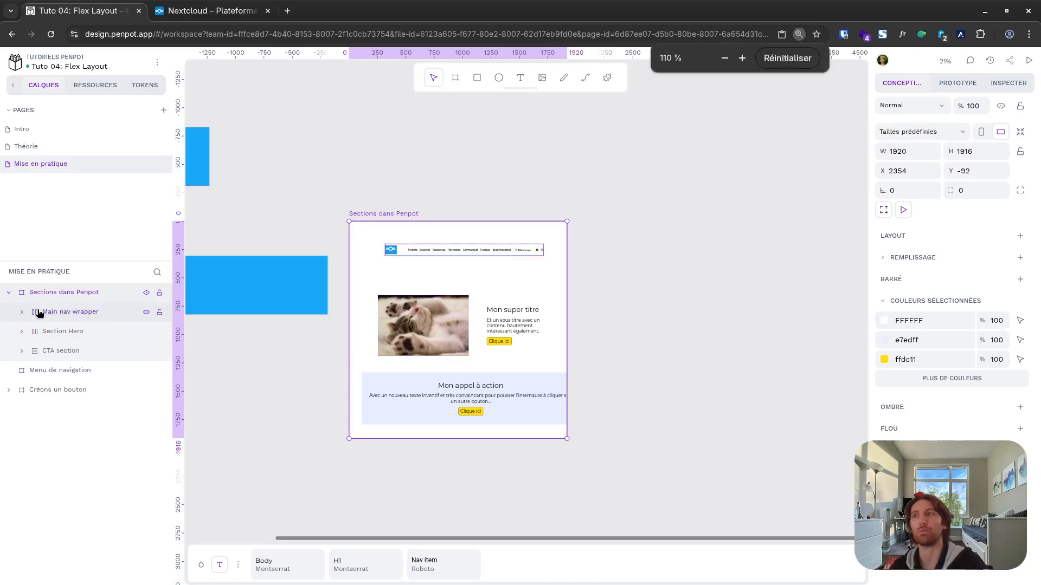
key(ctrl+plus)
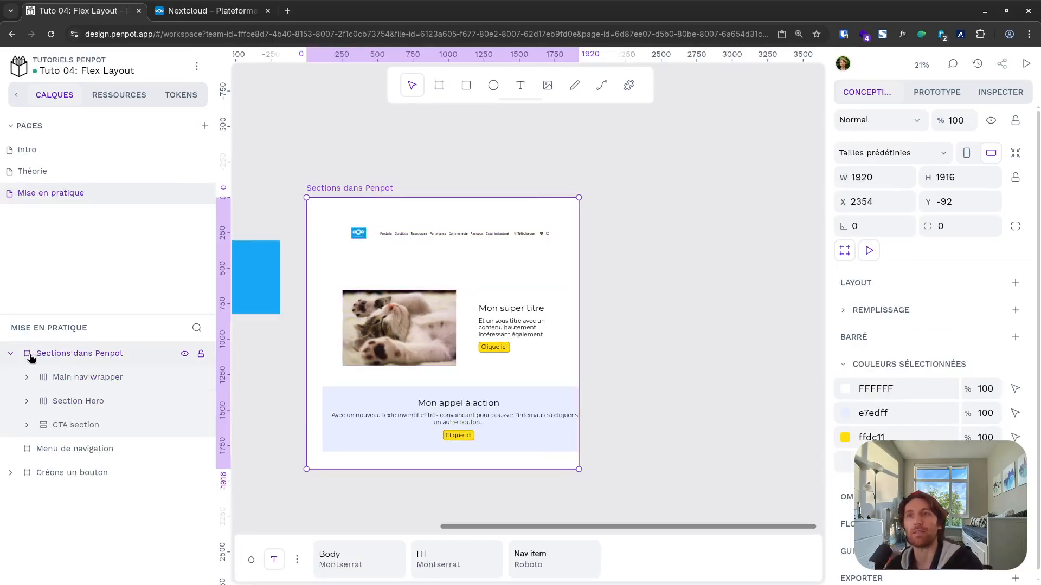
Step: Rename the Sections dans Penpot board as "Exemple de page web"
double_click(377, 189)
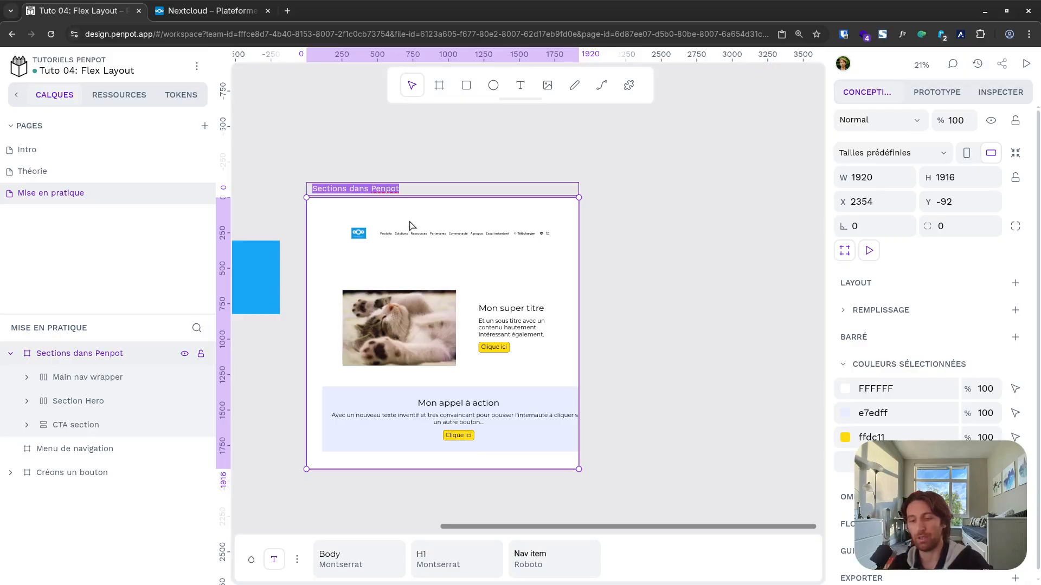
text(Exemple de pag)
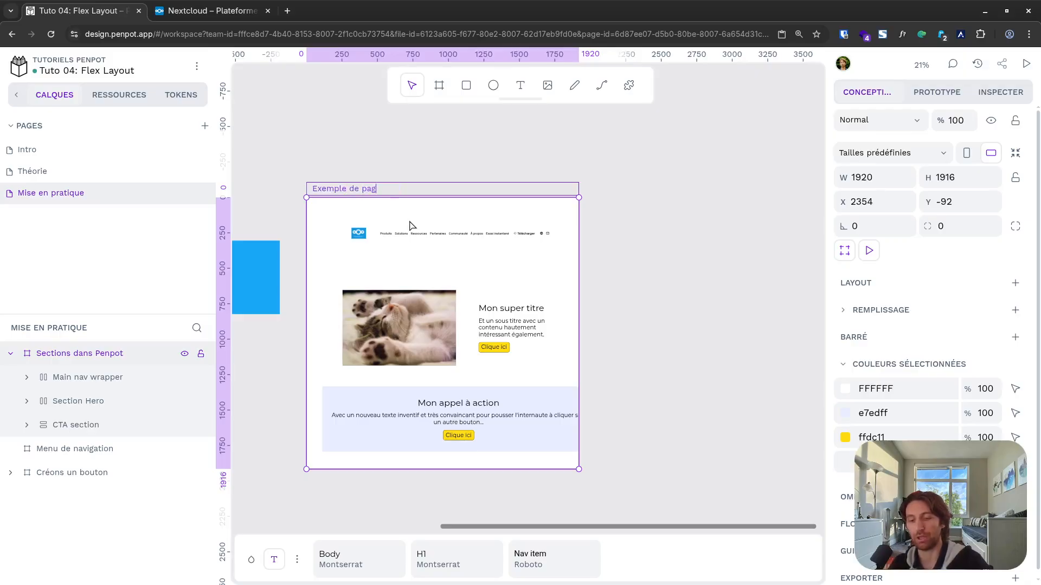
text(e web)
key(Return)
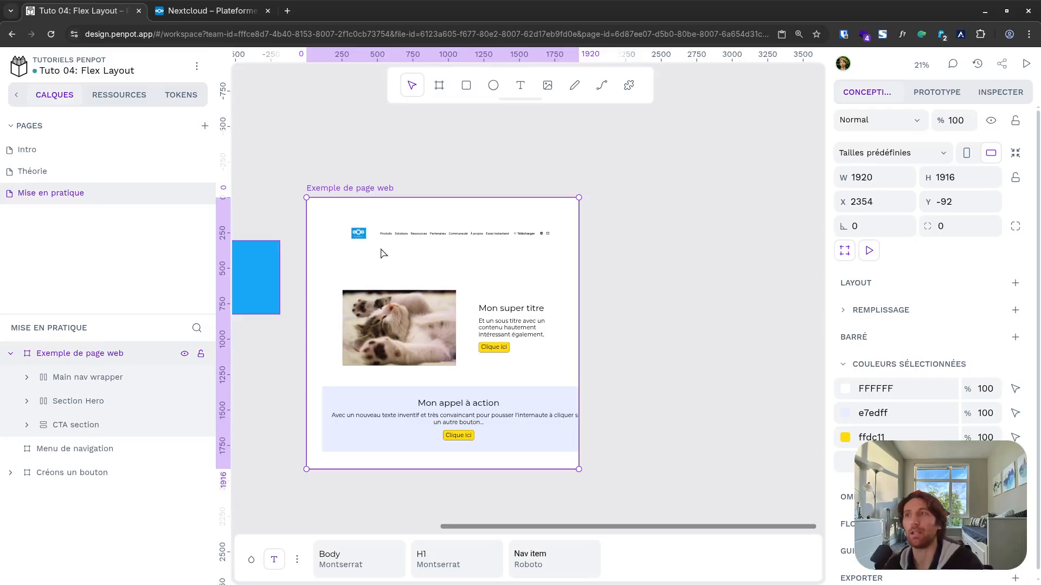
Step: Add a flex layout to the Exemple de page web board and check its Main nav wrapper and Section Hero children
right_click(100, 359)
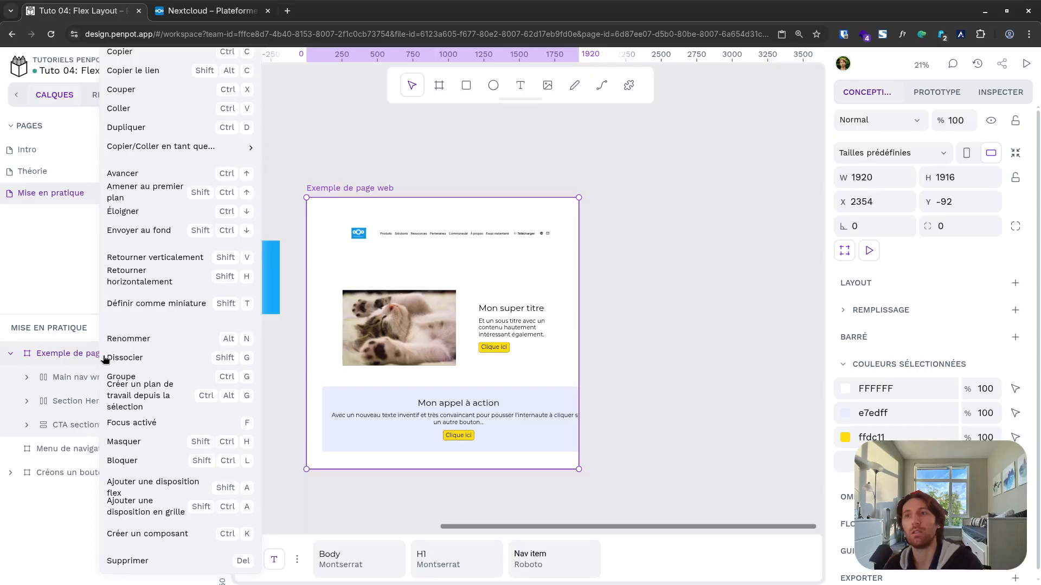
click(174, 487)
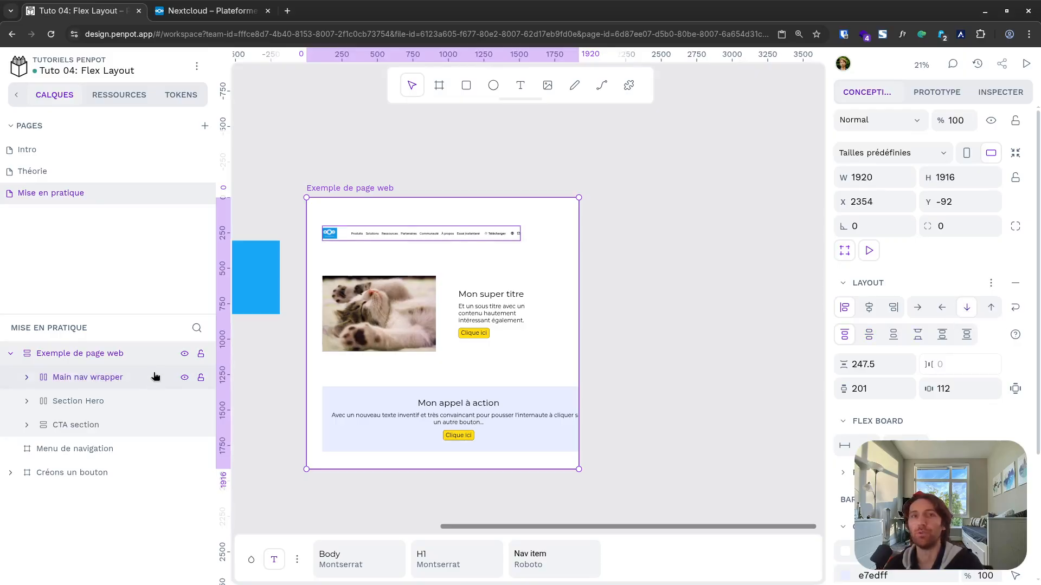
click(101, 383)
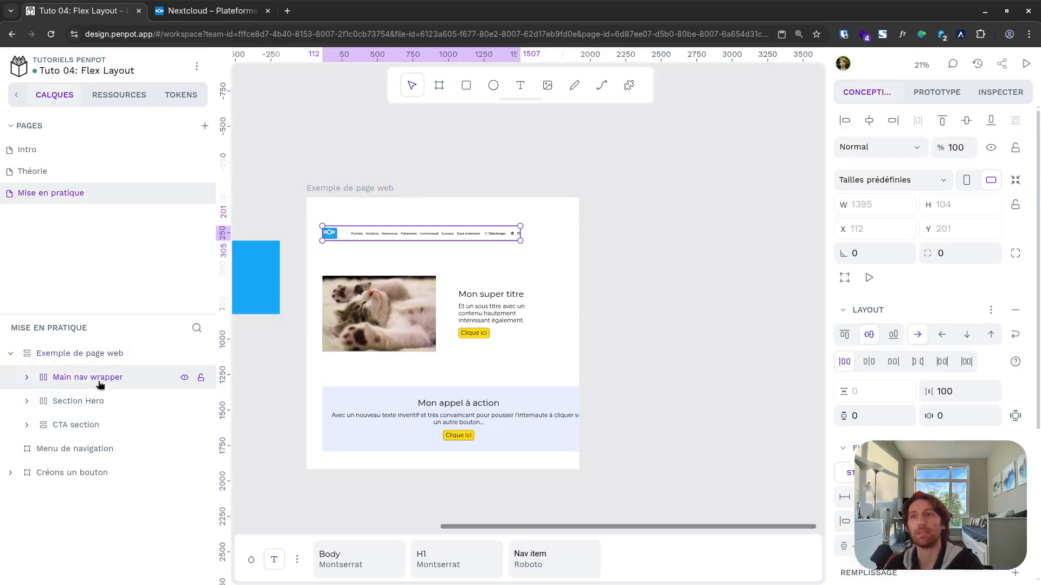
click(101, 406)
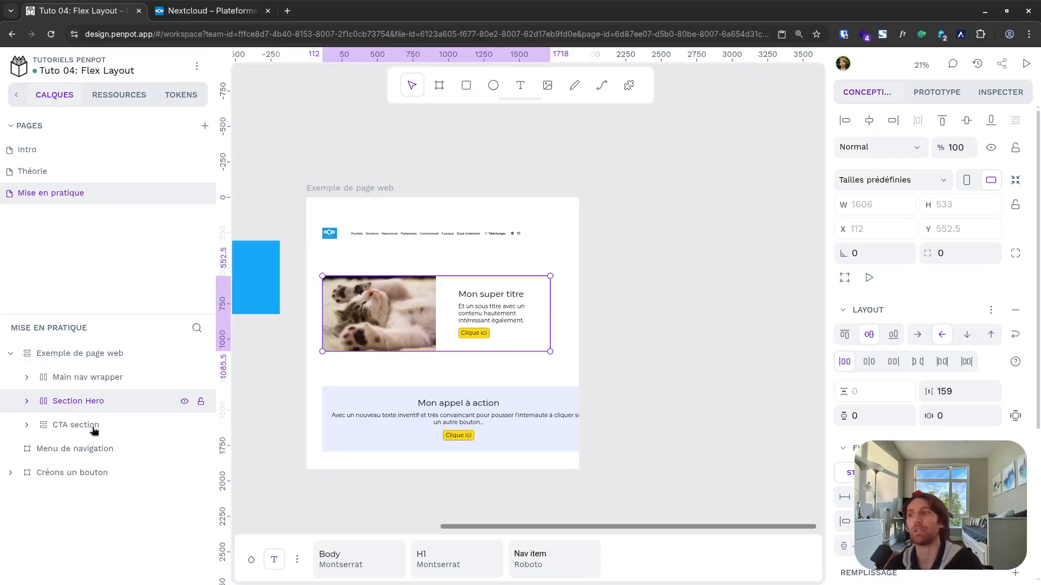
Step: Set the row gap and vertical padding of the Exemple de page web board's flex layout to 0
click(88, 425)
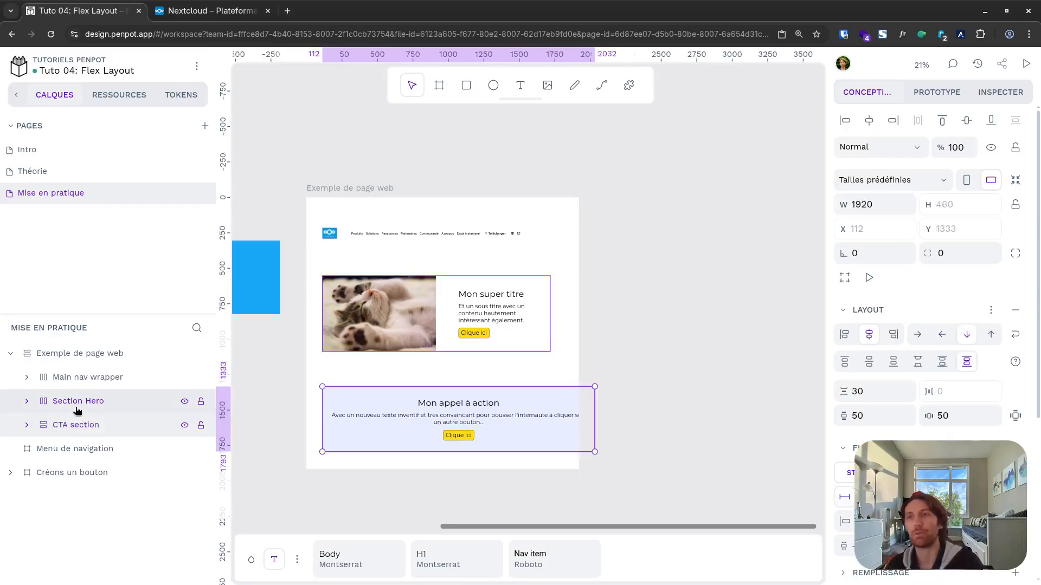
click(94, 358)
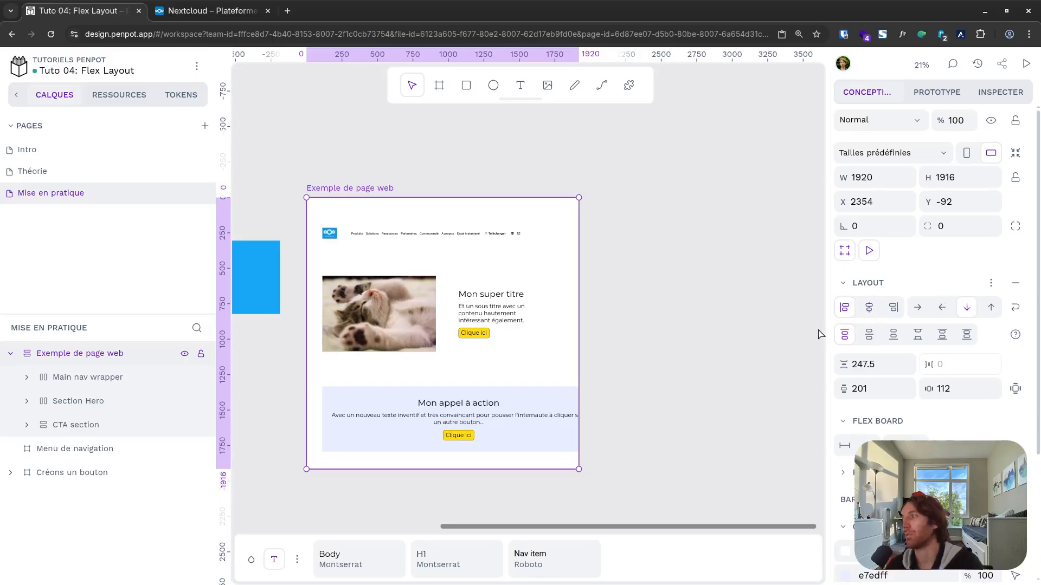
click(889, 364)
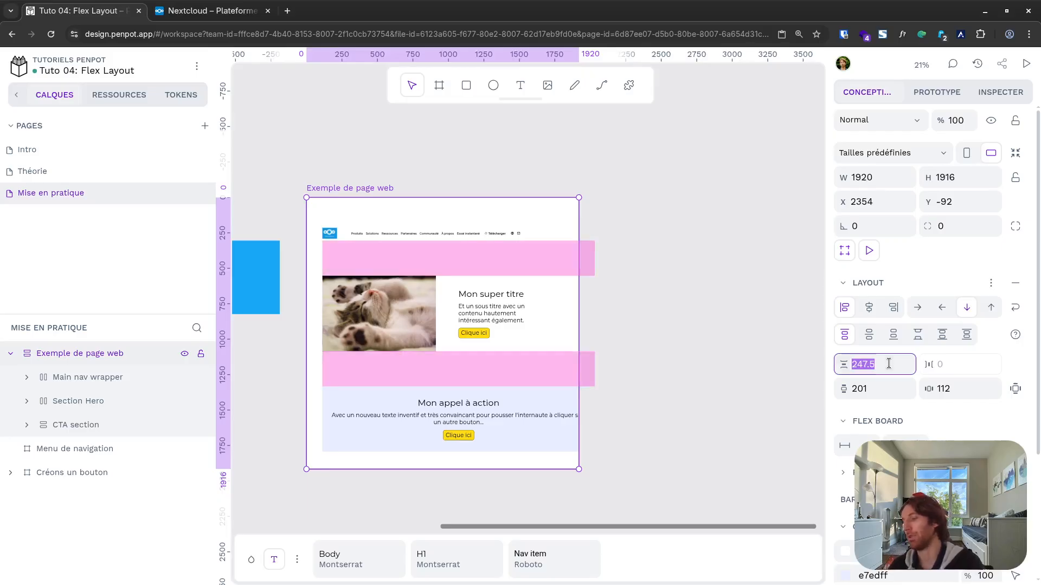
text(0)
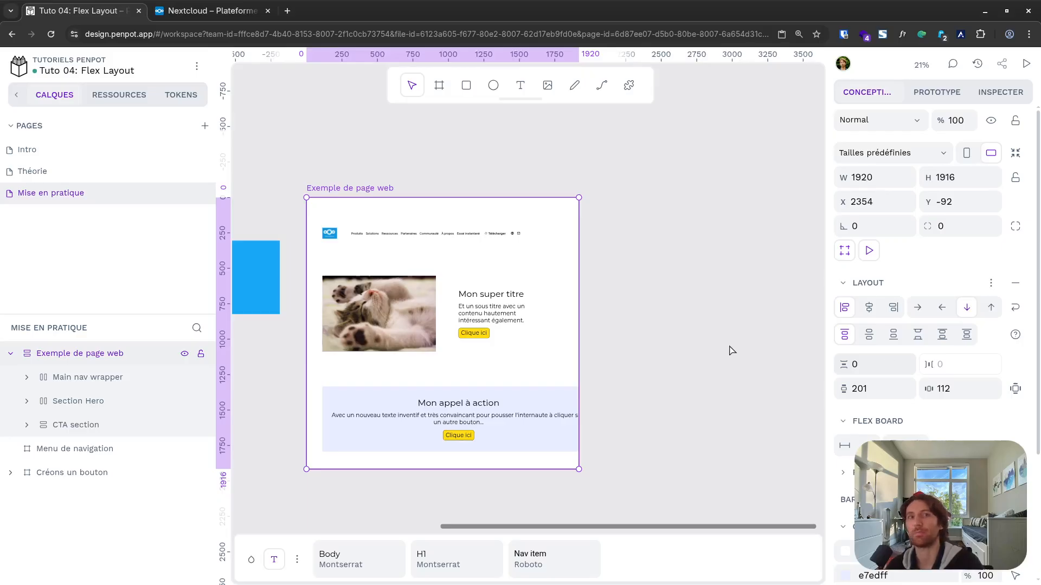
click(874, 365)
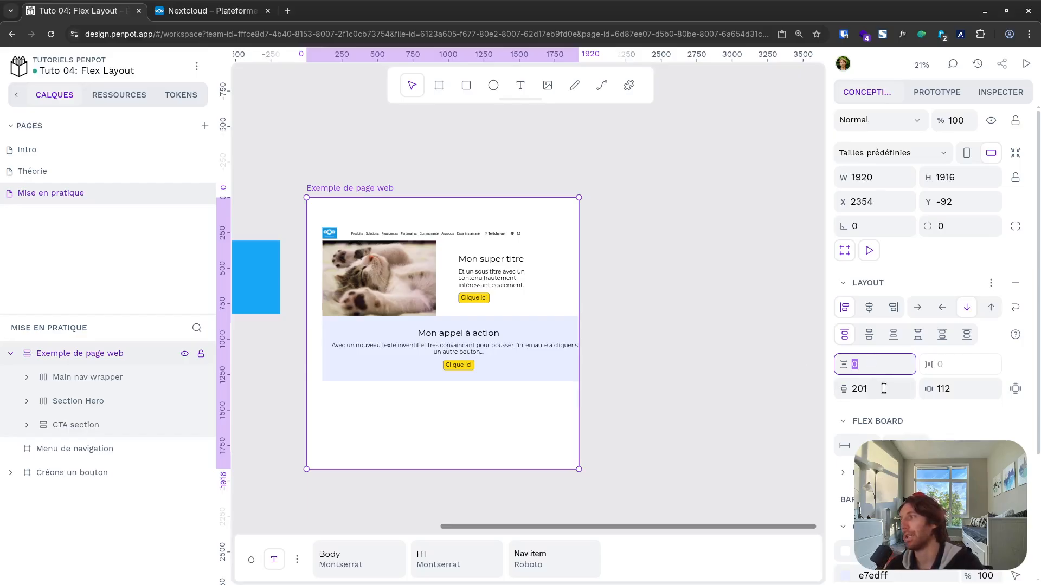
click(883, 388)
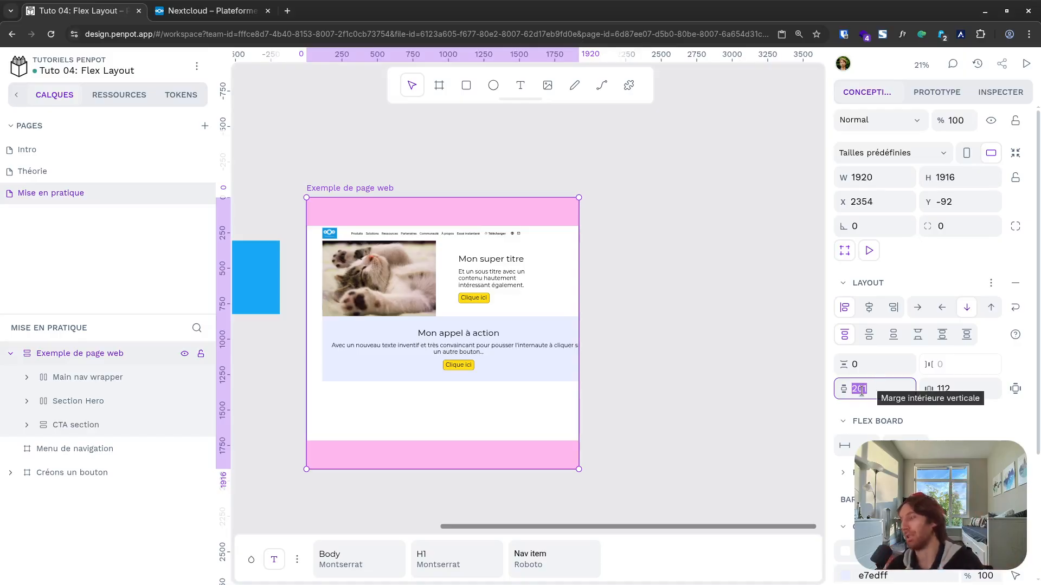
text(0)
key(Return)
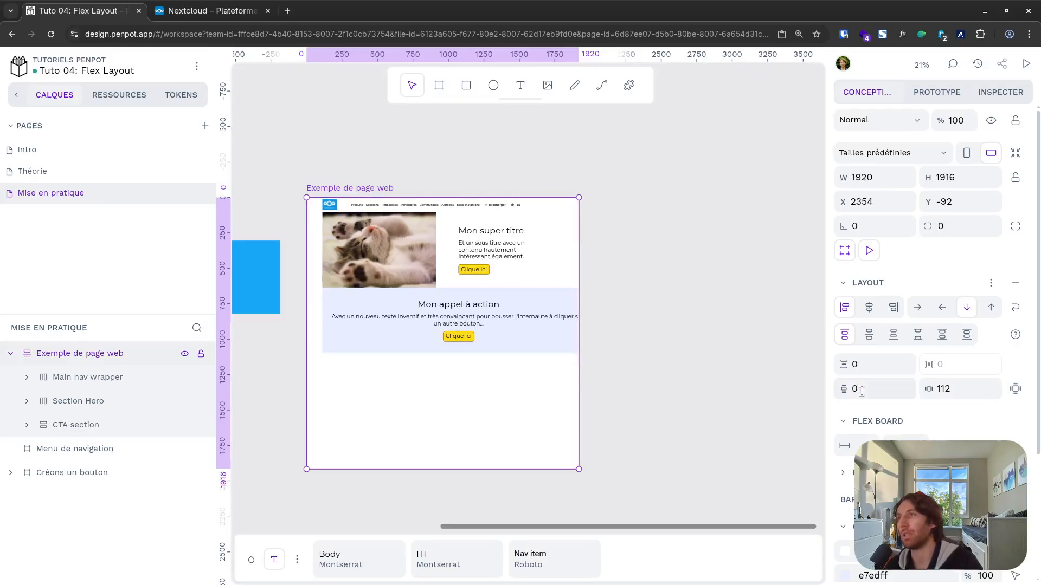
Step: Set the Exemple de page web board's horizontal padding to 0 and centre its sections horizontally
click(961, 390)
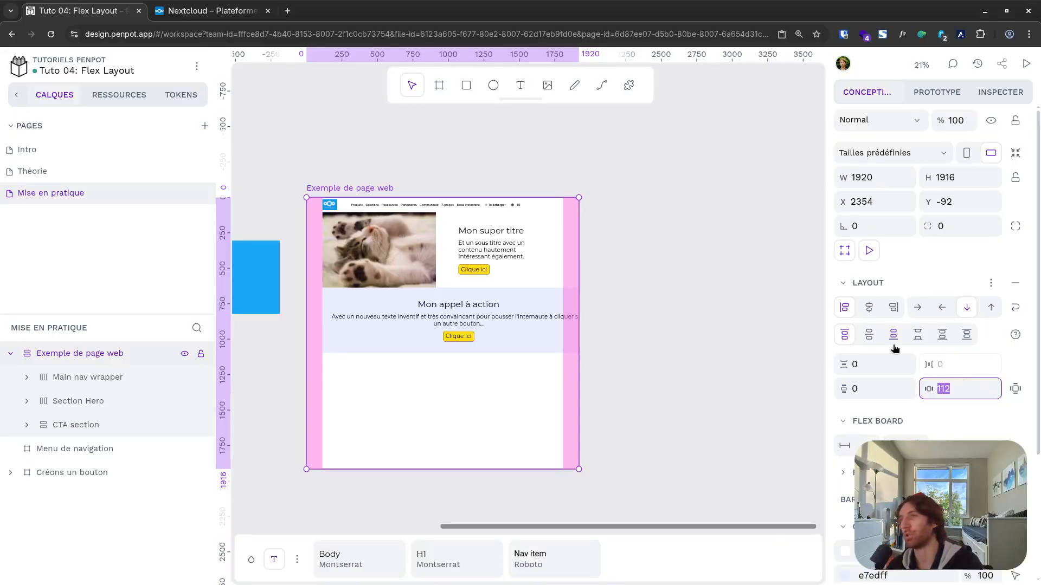
text(0)
key(Return)
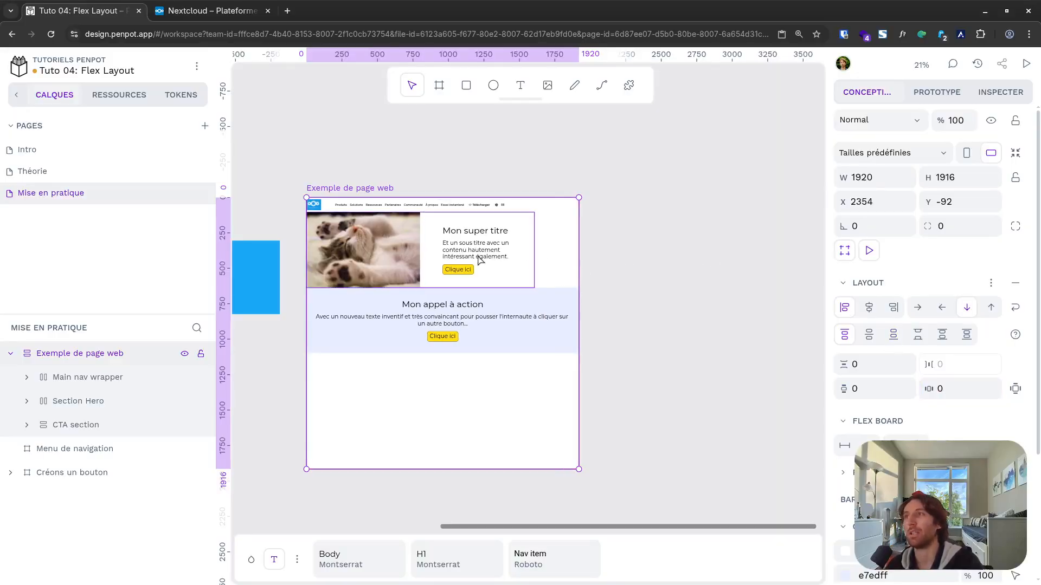
scroll(326, 229, up, 2)
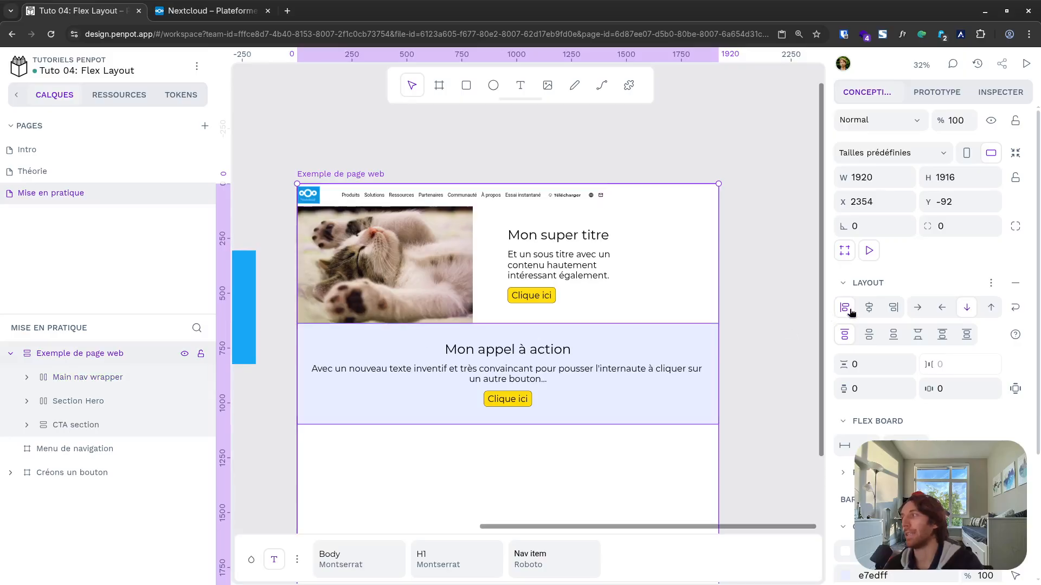
click(870, 308)
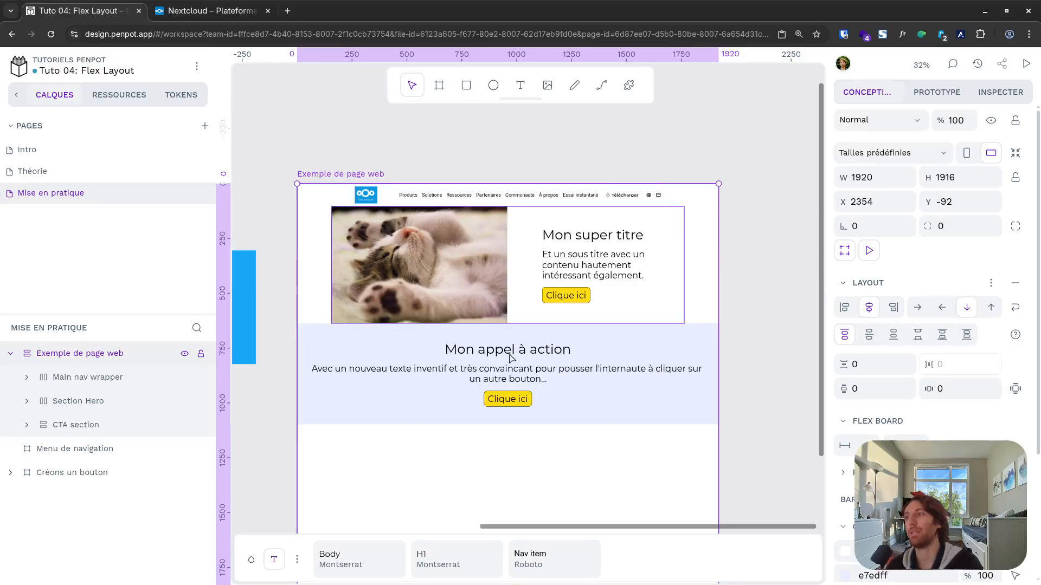
Step: Try swapping the CTA section and Section Hero by moving each in turn, returning each to its original place in the order
click(106, 426)
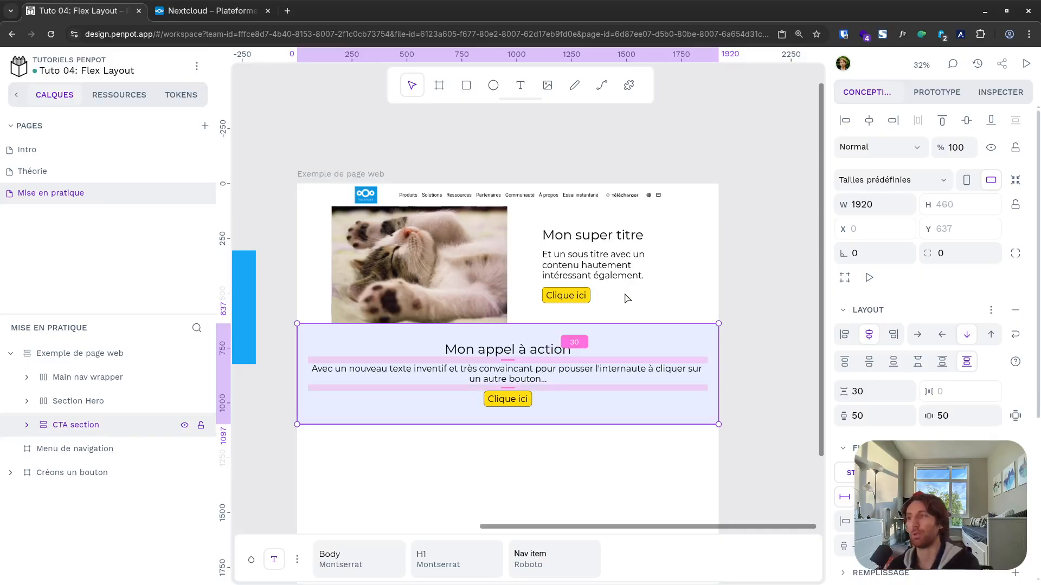
key(ctrl+Up)
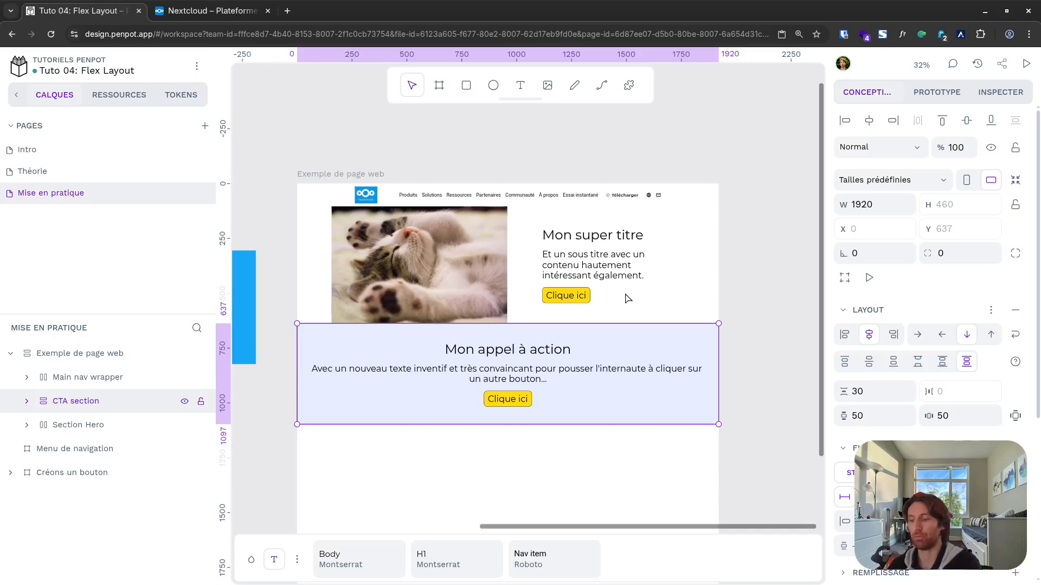
key(Down)
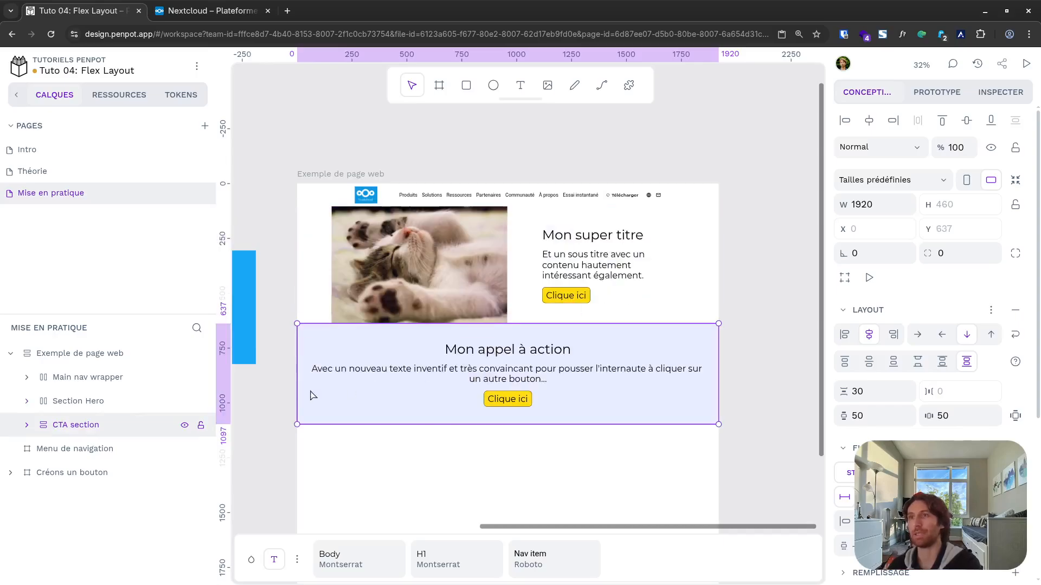
click(115, 408)
key(ctrl+Down)
key(ctrl+Up)
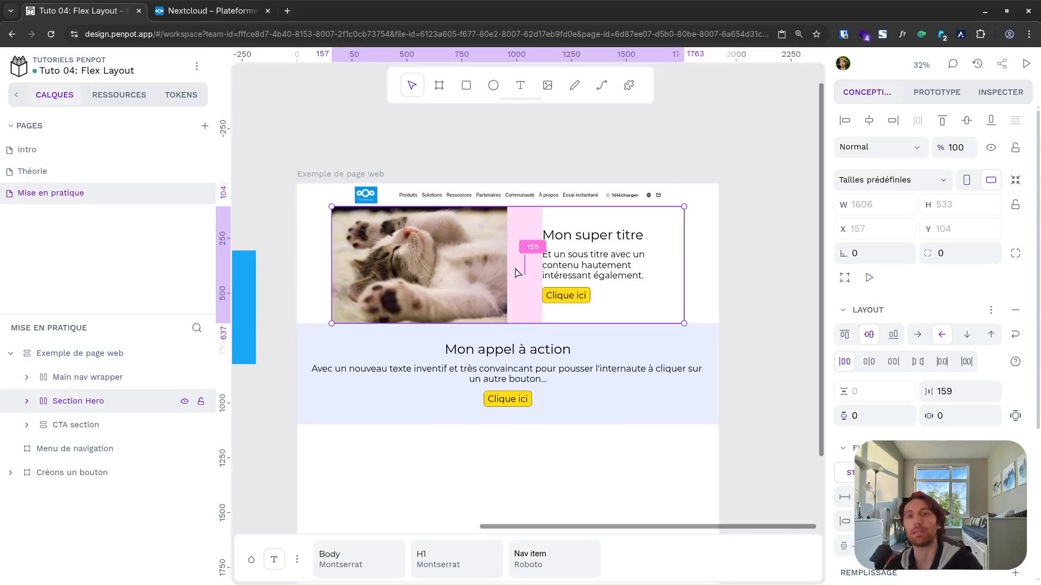
Step: Set the row gap between the sections of the Exemple de page web board to 50
click(86, 360)
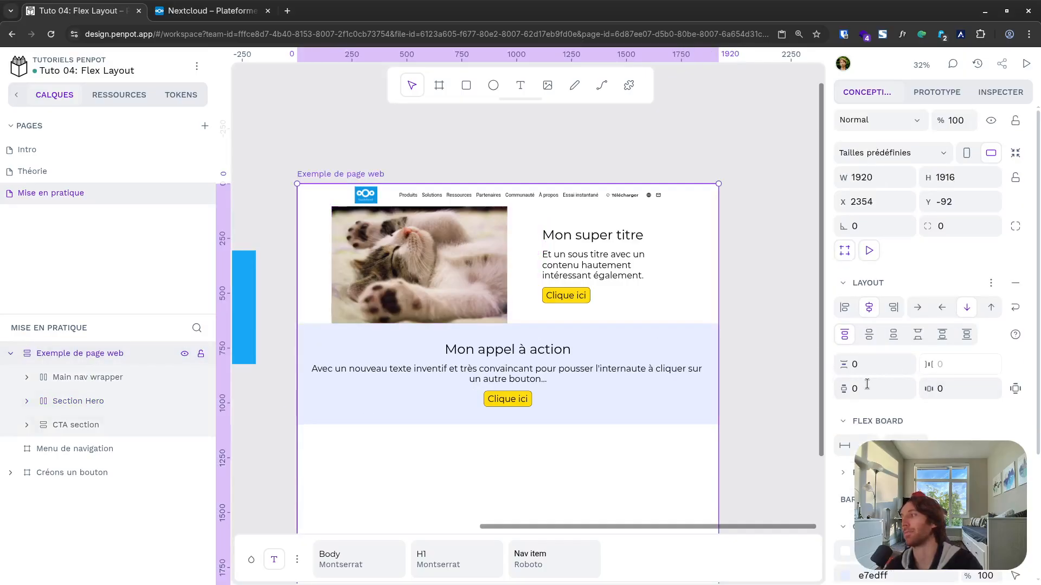
click(879, 365)
text(50)
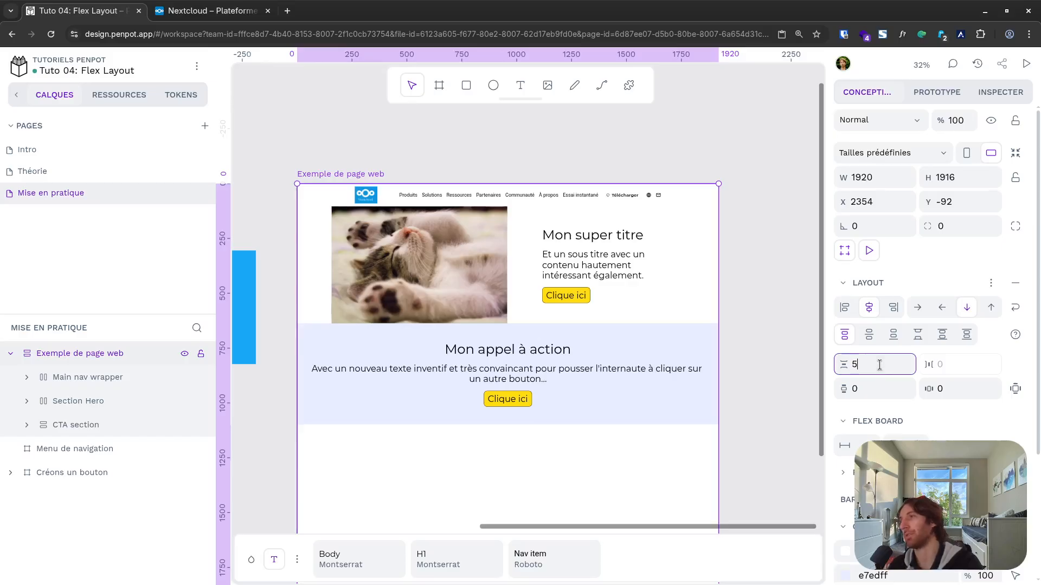
key(Return)
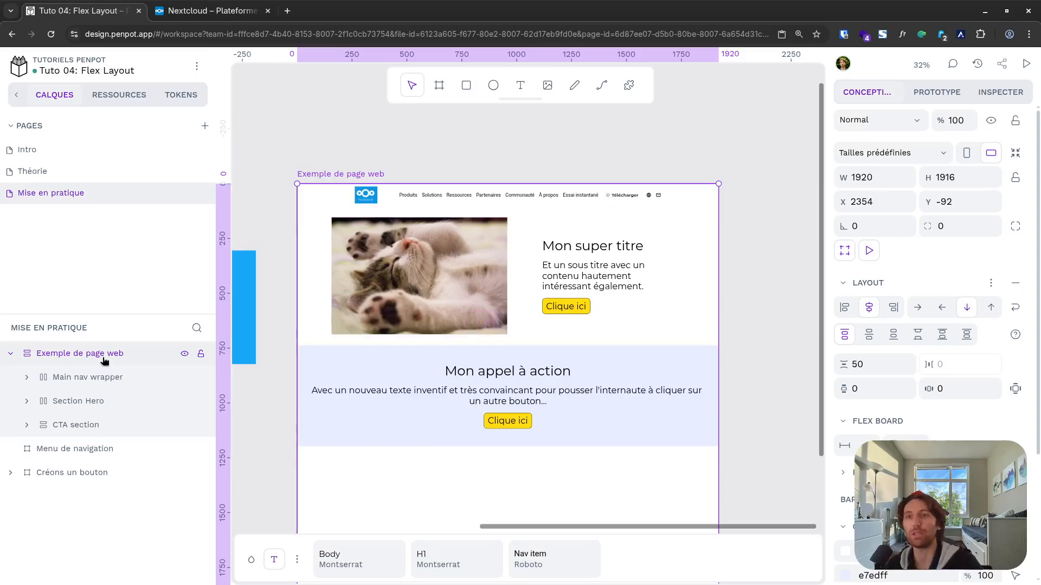
Step: Remove the flex layout from the Exemple de page web board and move Section Hero sideways to X 269
key(shift+a)
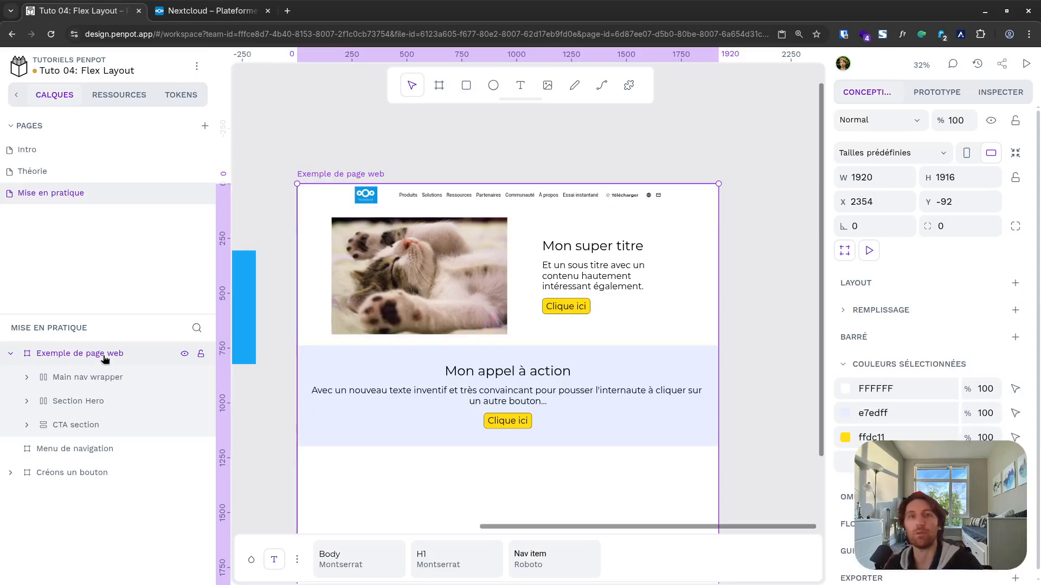
click(415, 269)
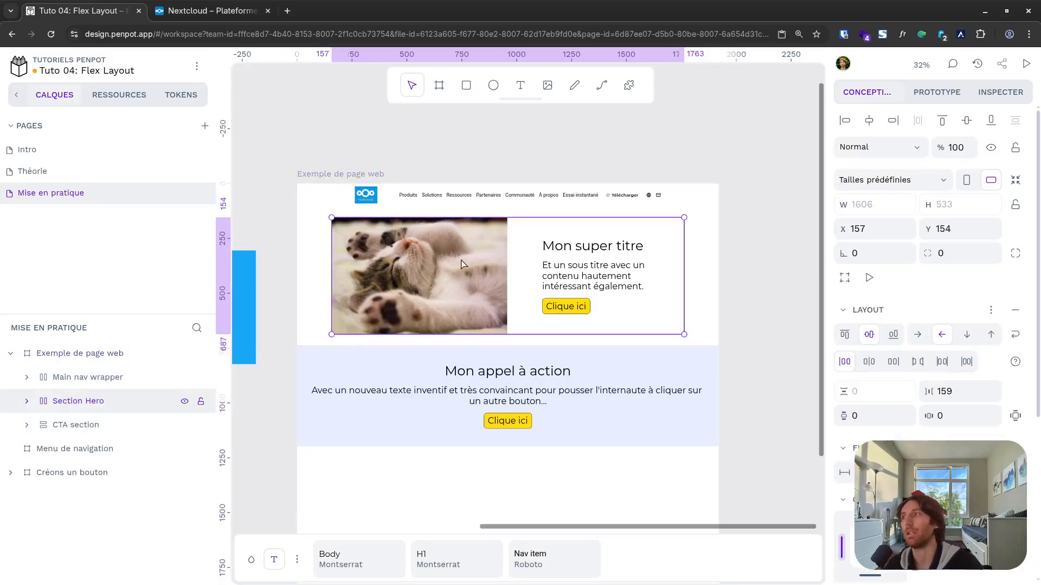
drag(460, 264, 485, 264)
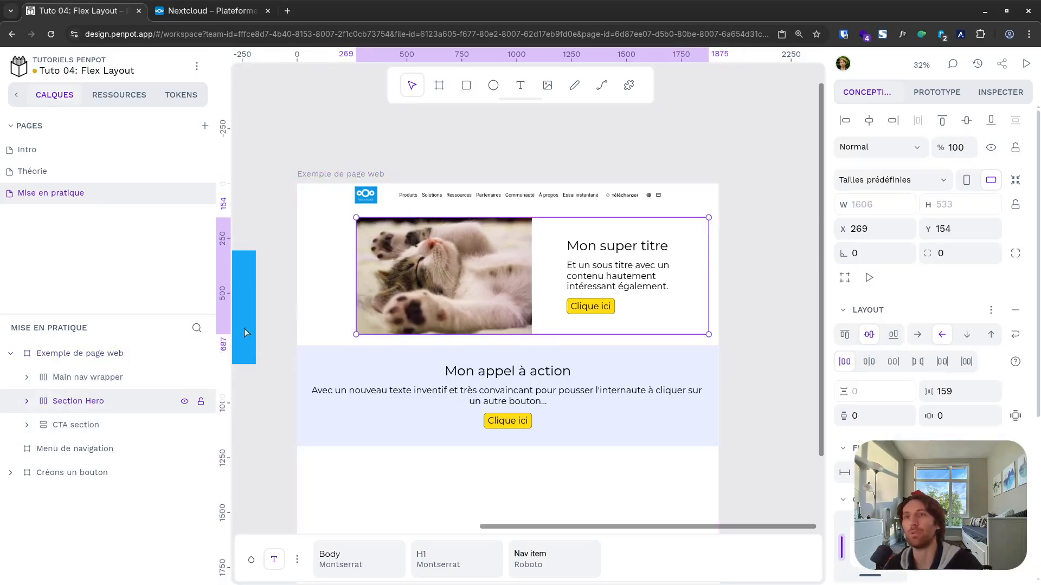
Step: Add the flex layout back to the Exemple de page web board and centre its sections horizontally
click(81, 352)
key(shift+a)
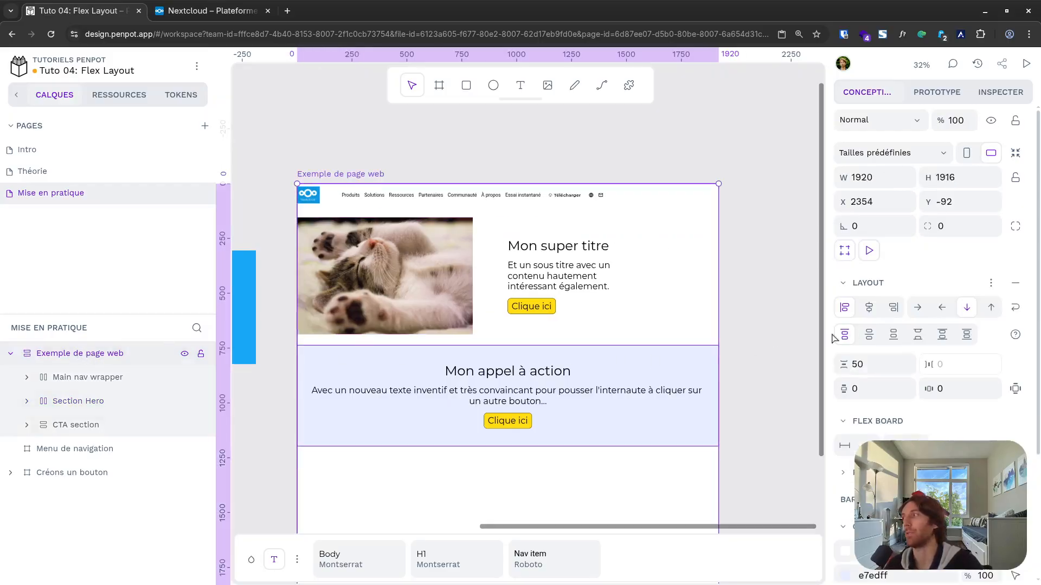
click(869, 308)
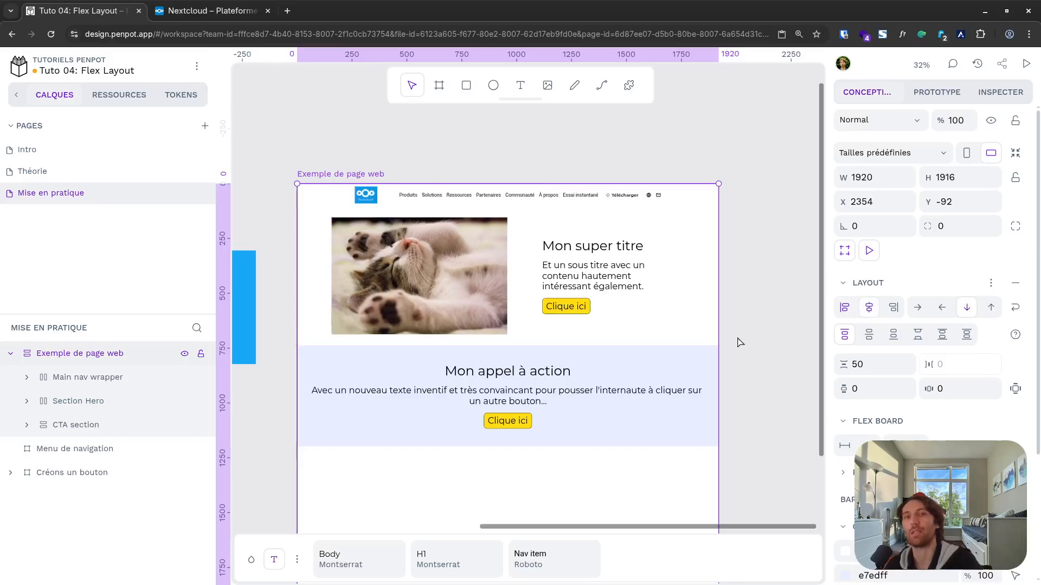
scroll(550, 313, down, 3)
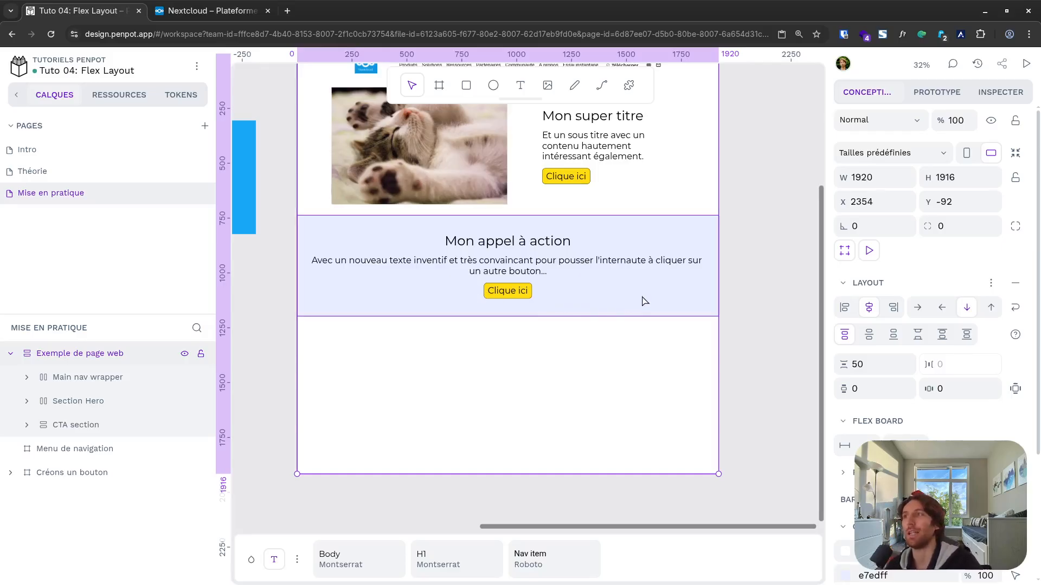
scroll(644, 302, up, 3)
scroll(641, 295, down, 1)
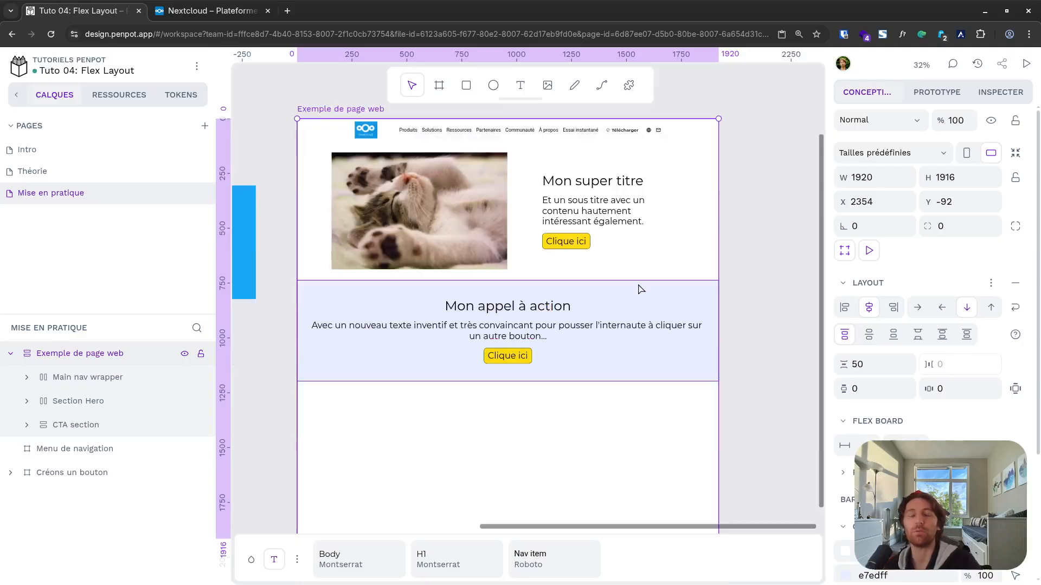